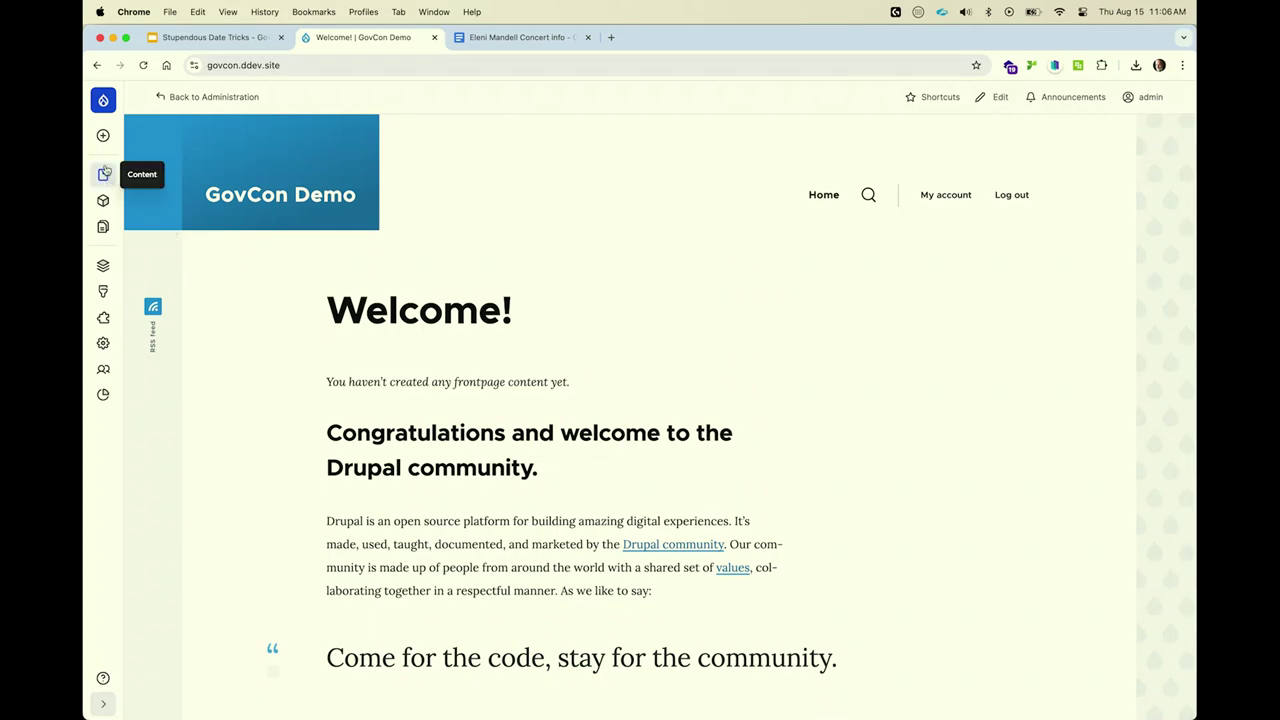
Switch to iTerm and apply the events recipe with ddev drush recipe ../recipes/events.
mouse_move(103, 135)
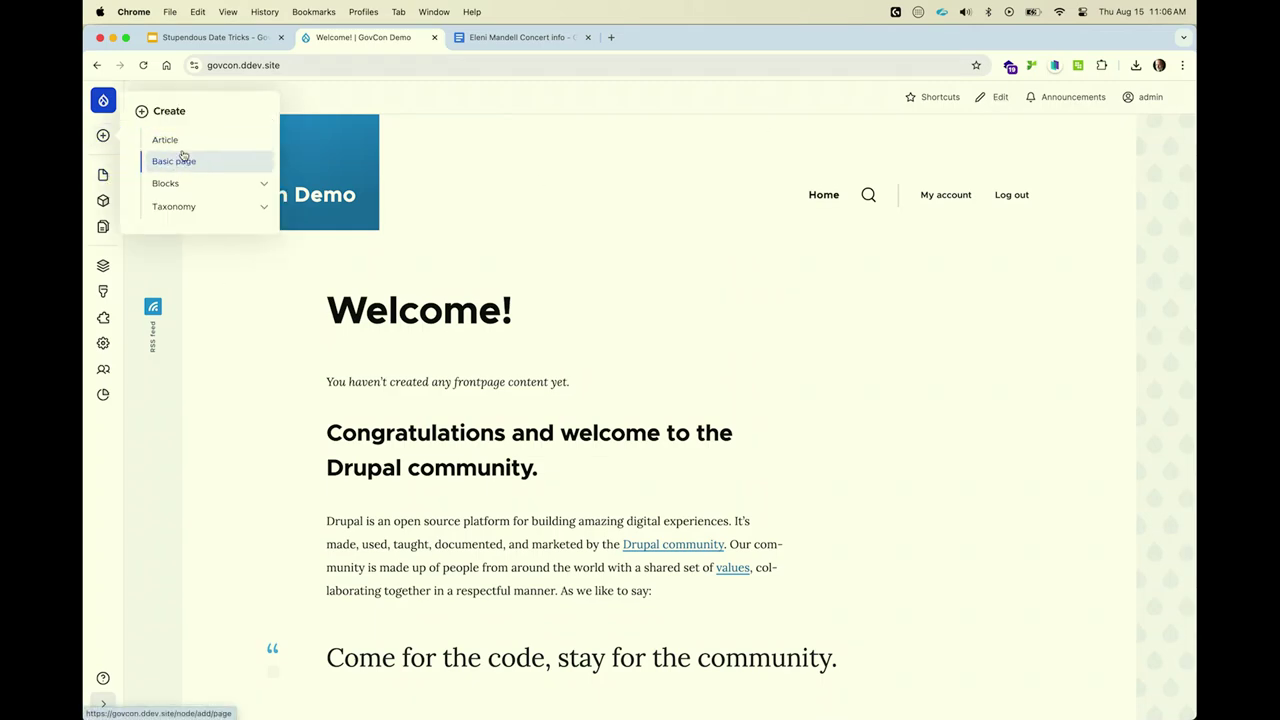
key(super+Tab)
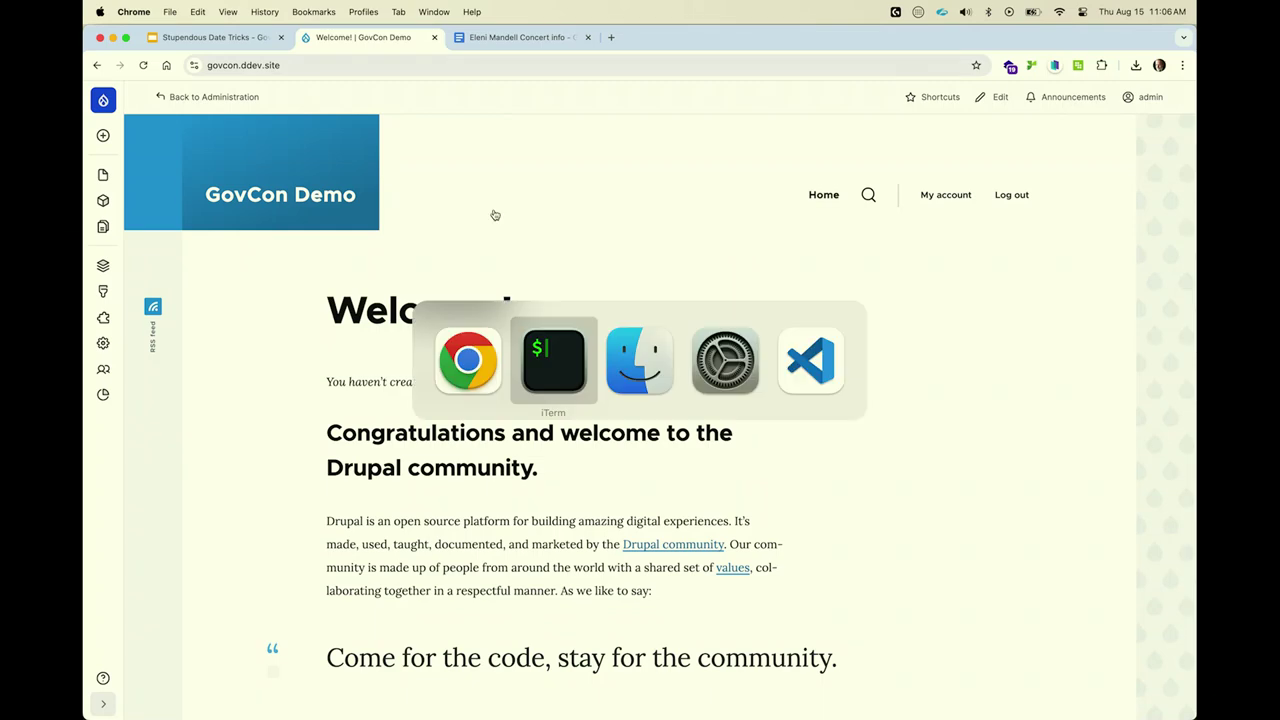
key(super+Tab)
key(super+shift+Tab)
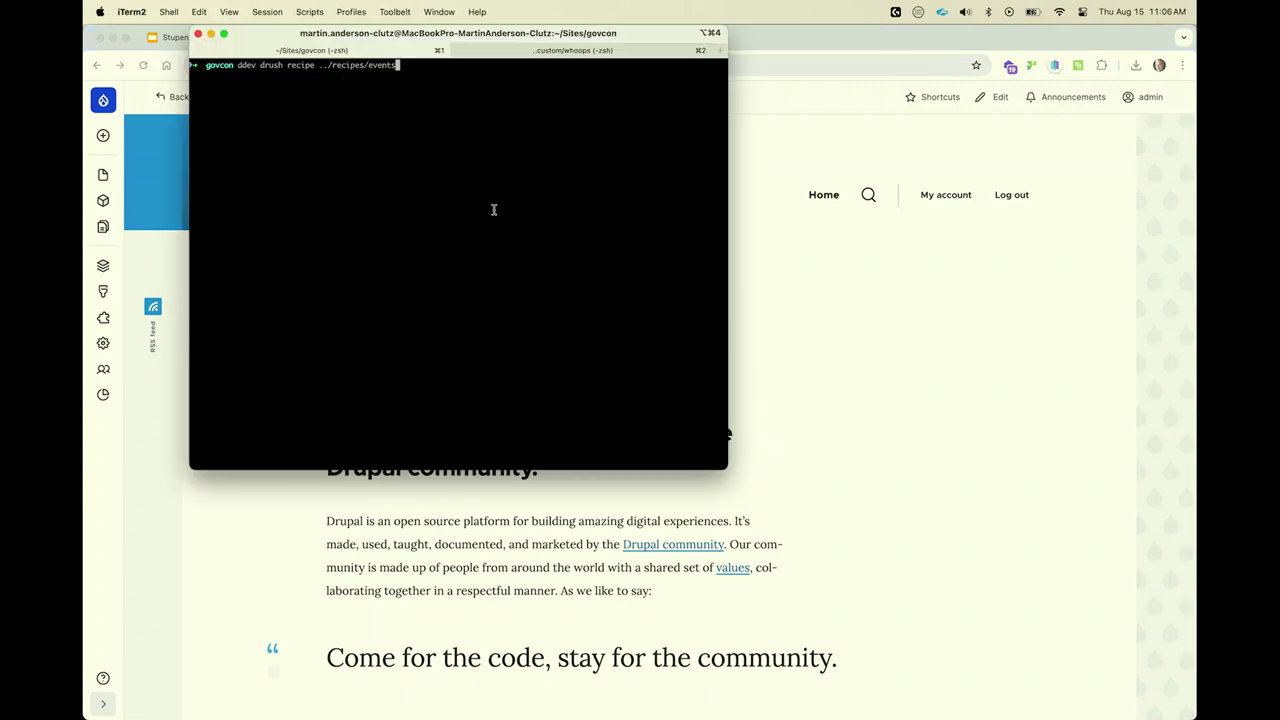
key(Return)
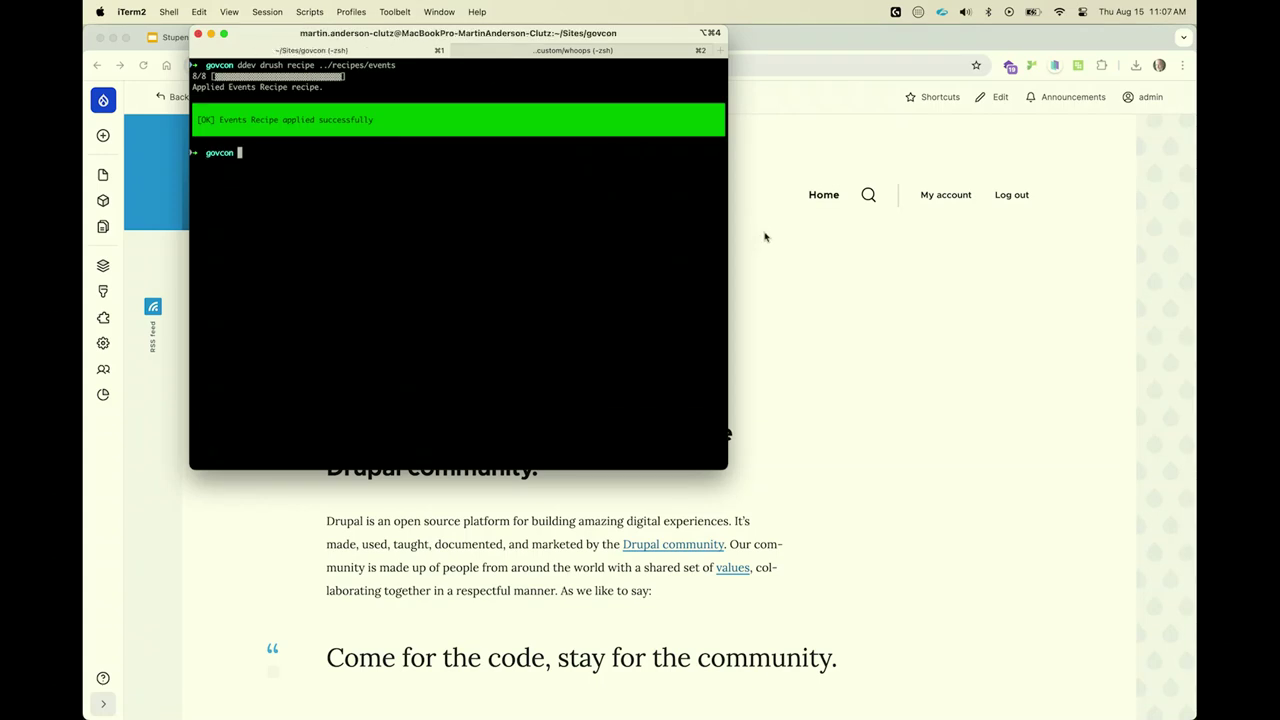
Rebuild the site's caches with ddev drush cr and reload the GovCon Demo site in Chrome.
key(super+Tab)
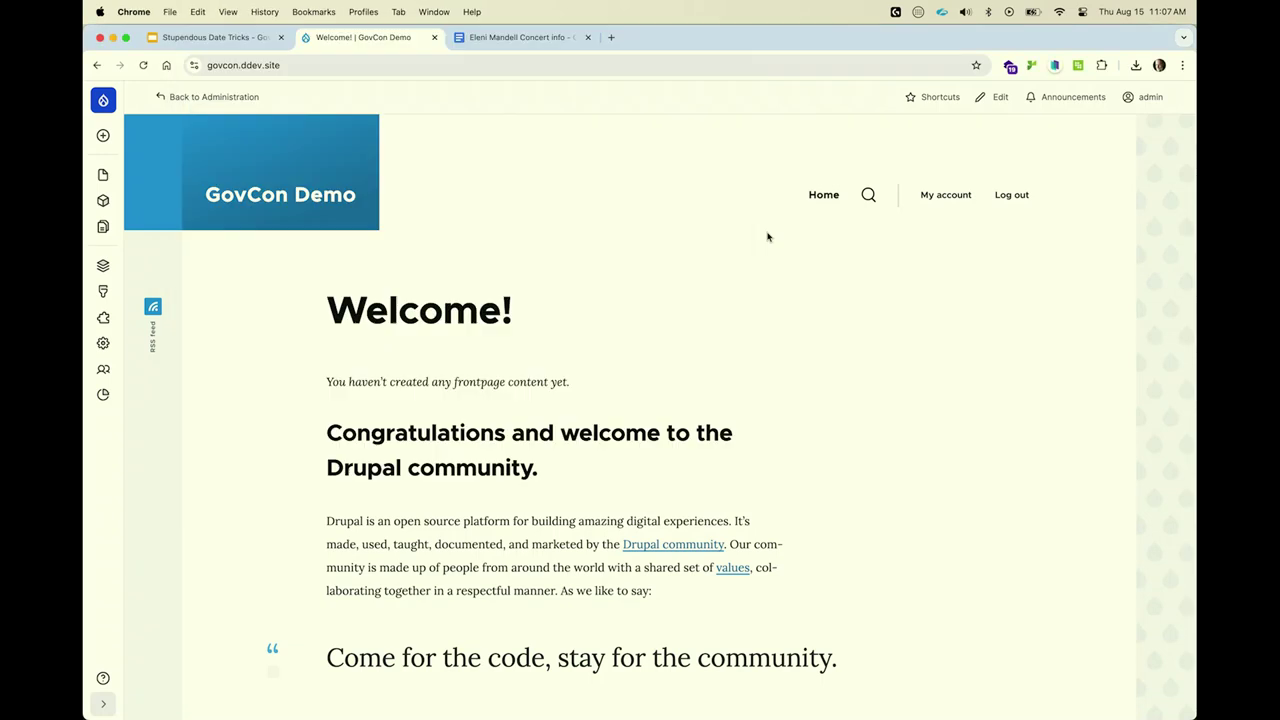
key(super+Tab)
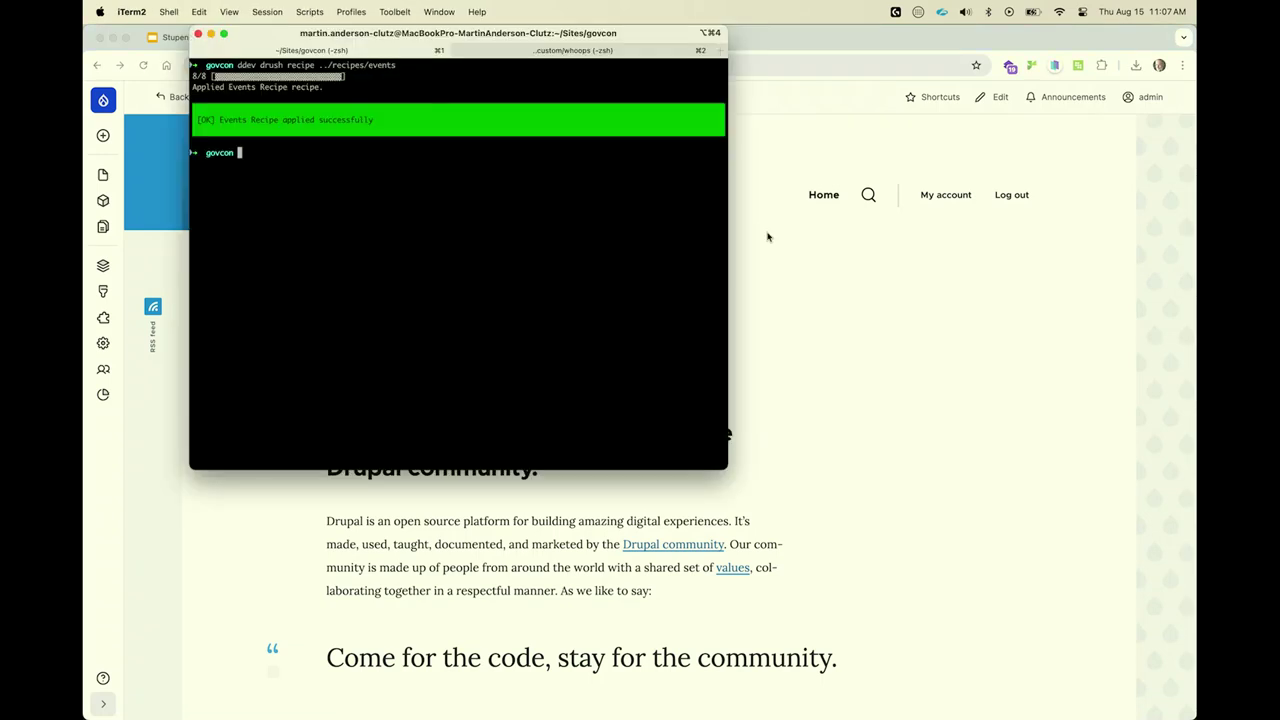
text(ddev drush cr)
key(Return)
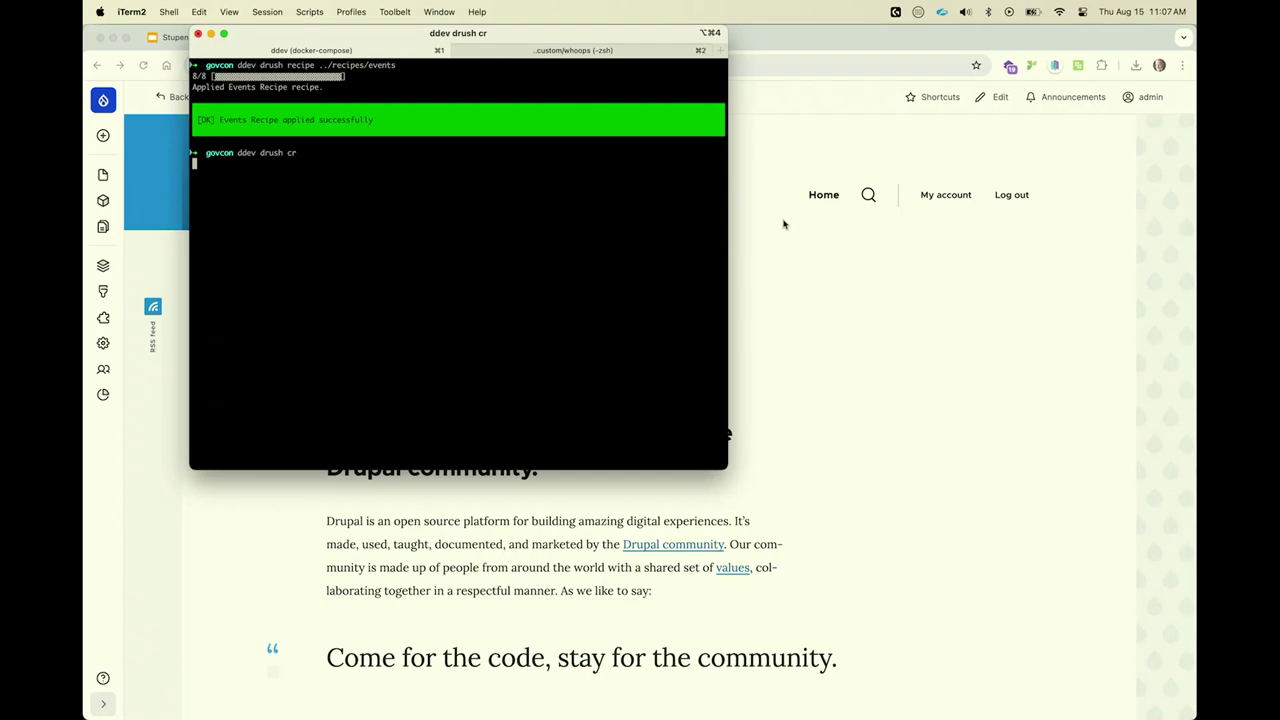
click(784, 223)
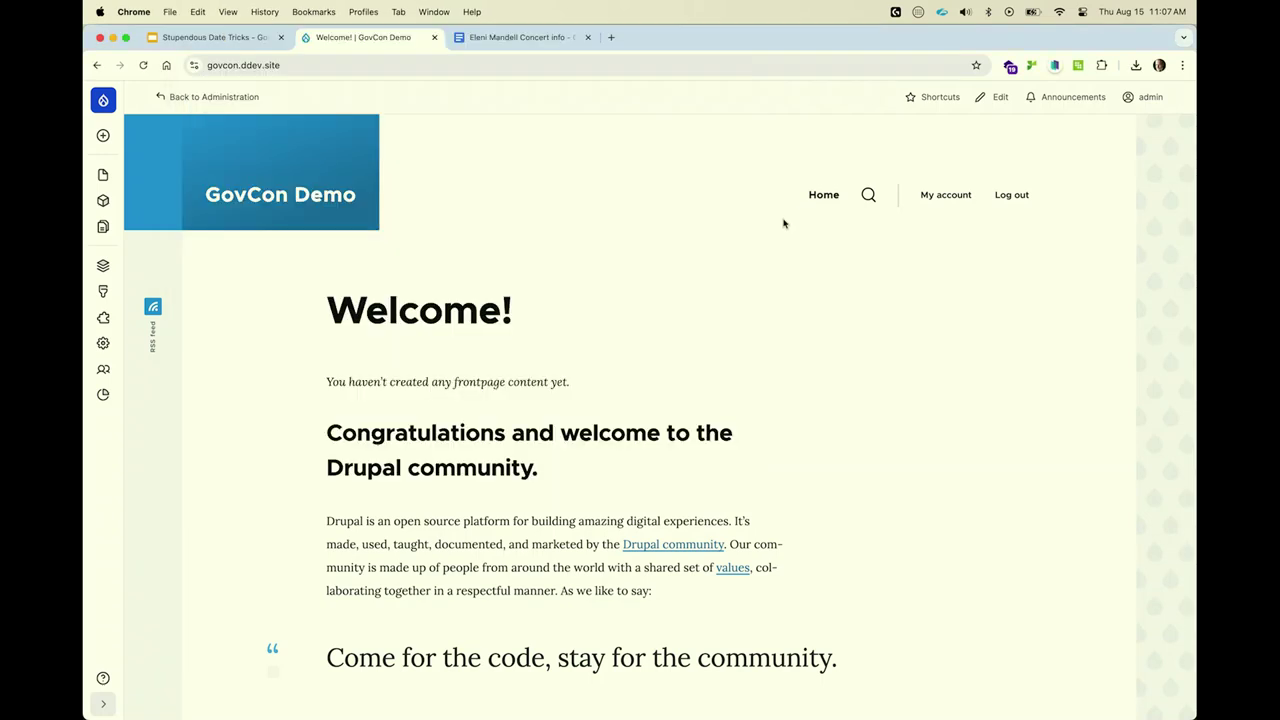
key(super+r)
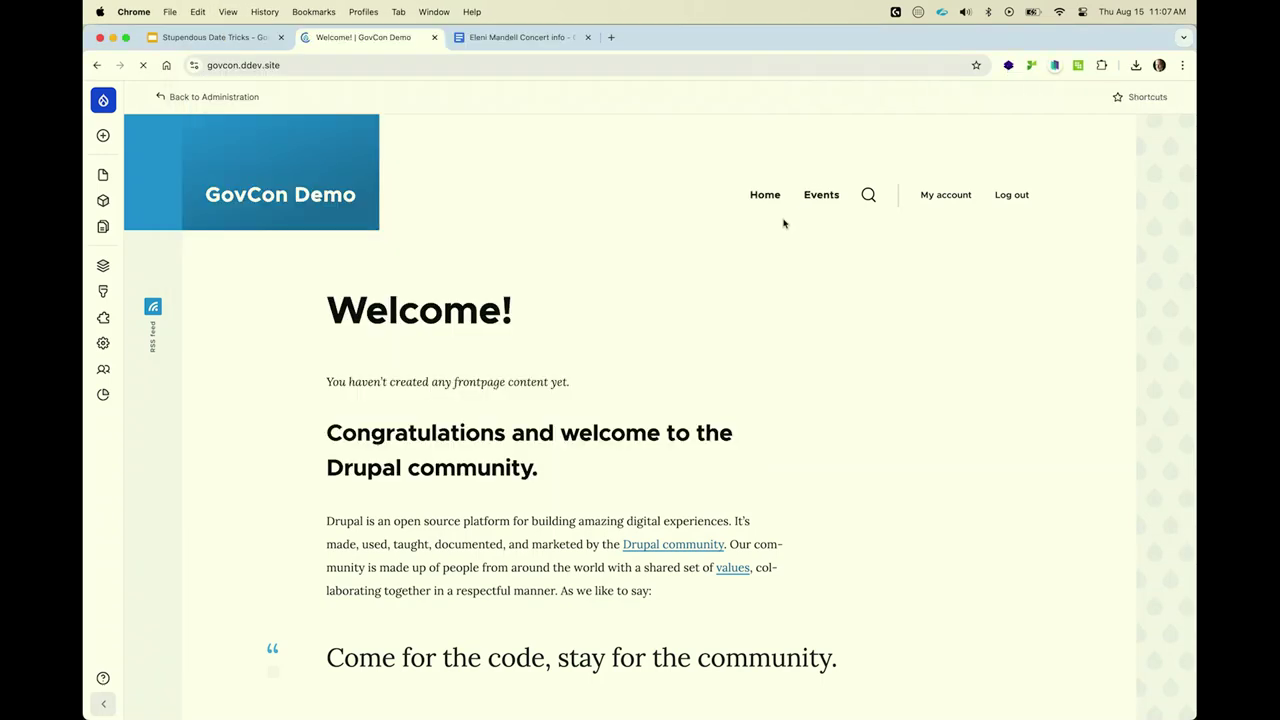
Start a new event from the Events page, titled Test Event, with its first date set to 08/13/2024.
click(822, 199)
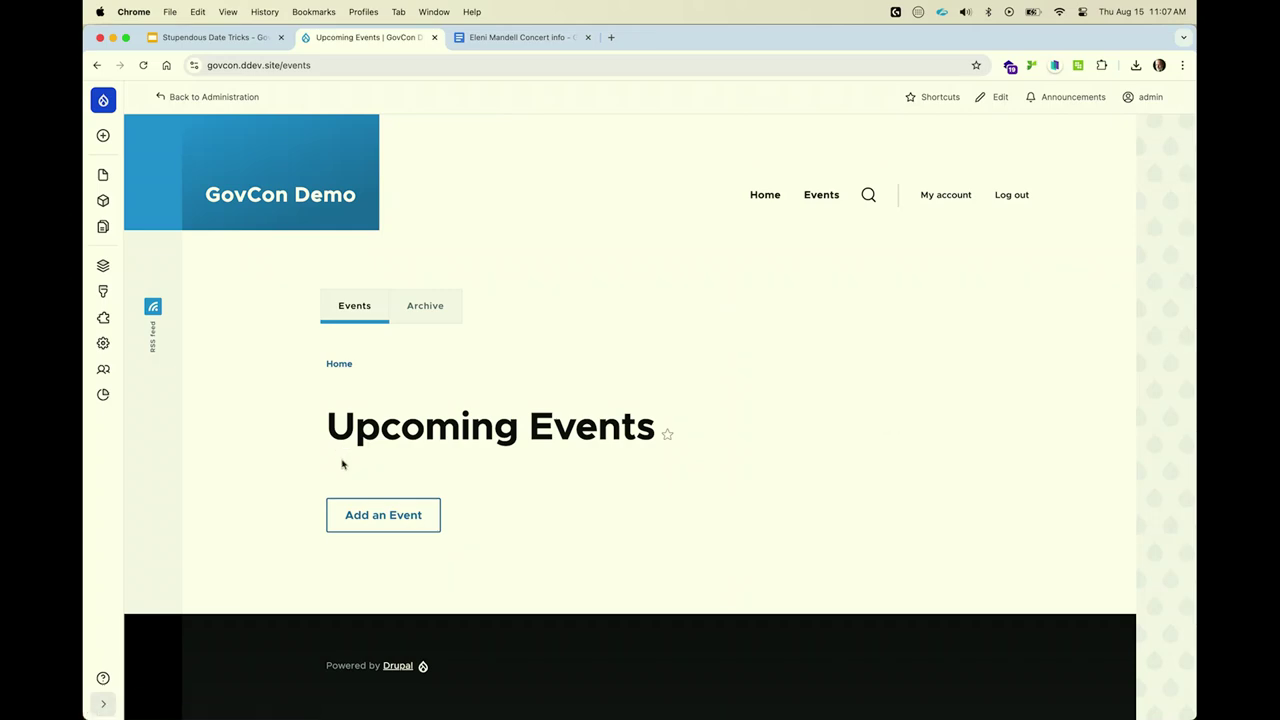
click(386, 515)
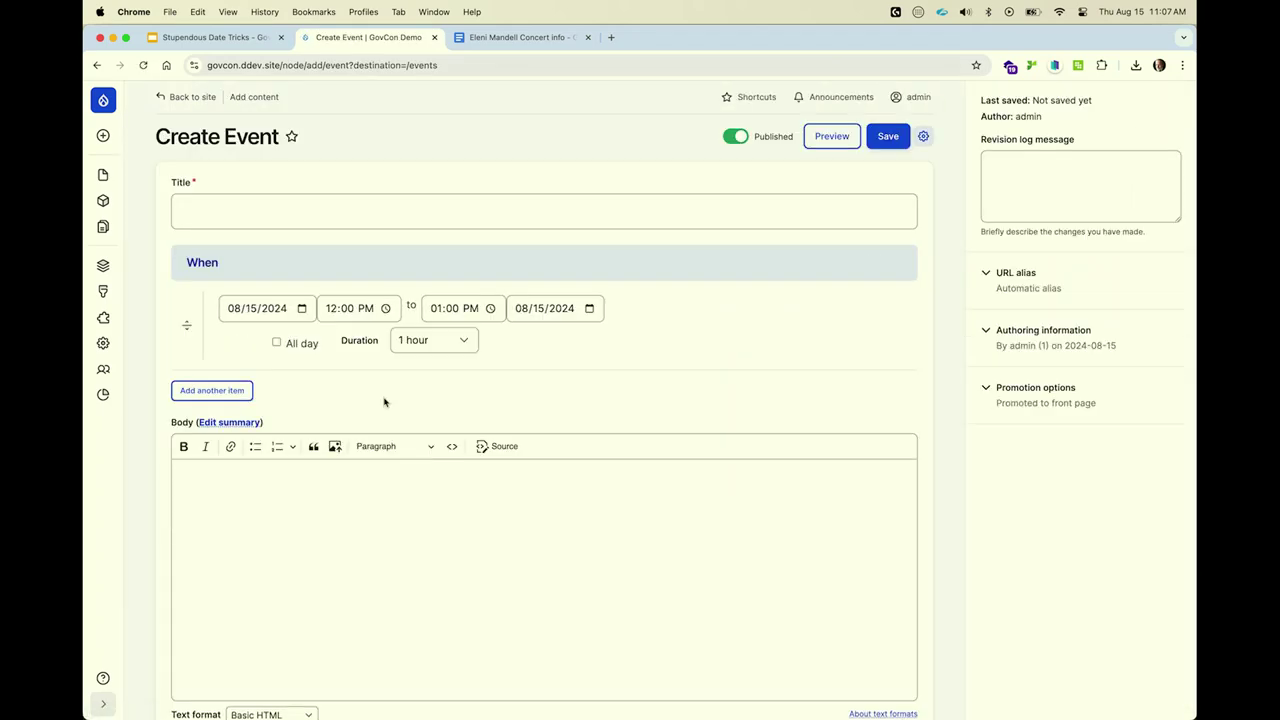
click(389, 222)
click(306, 249)
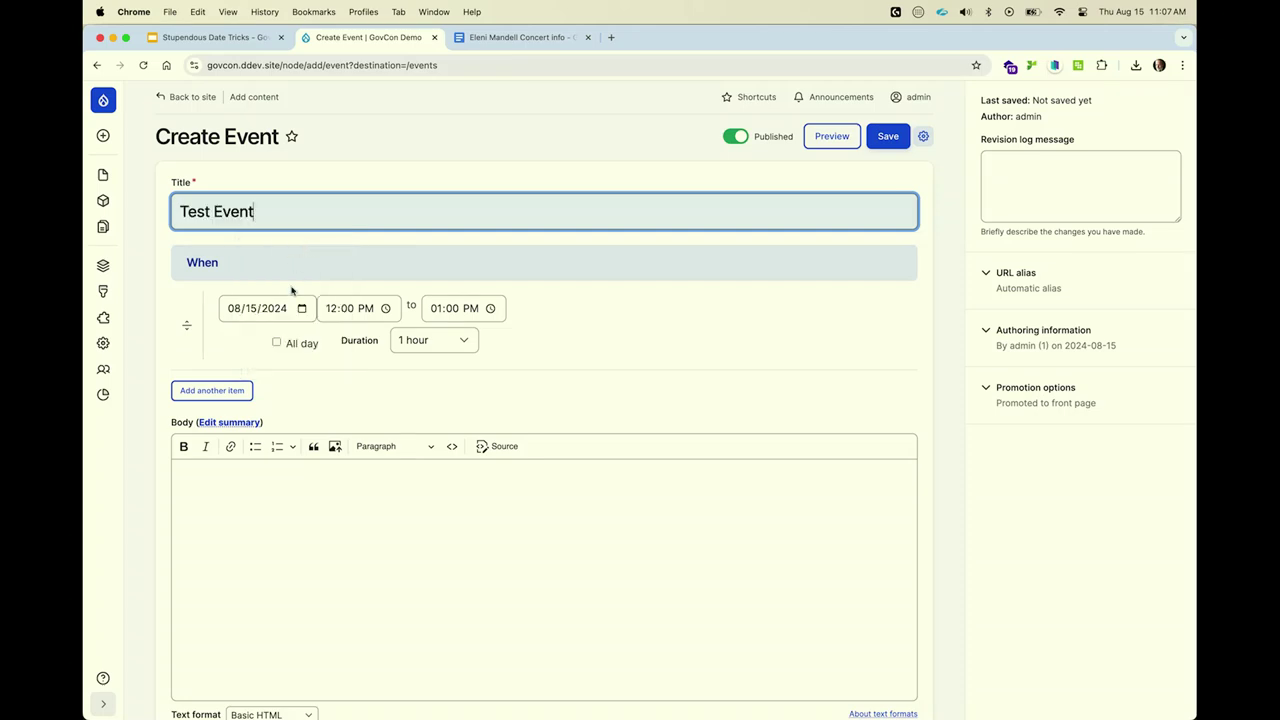
click(300, 308)
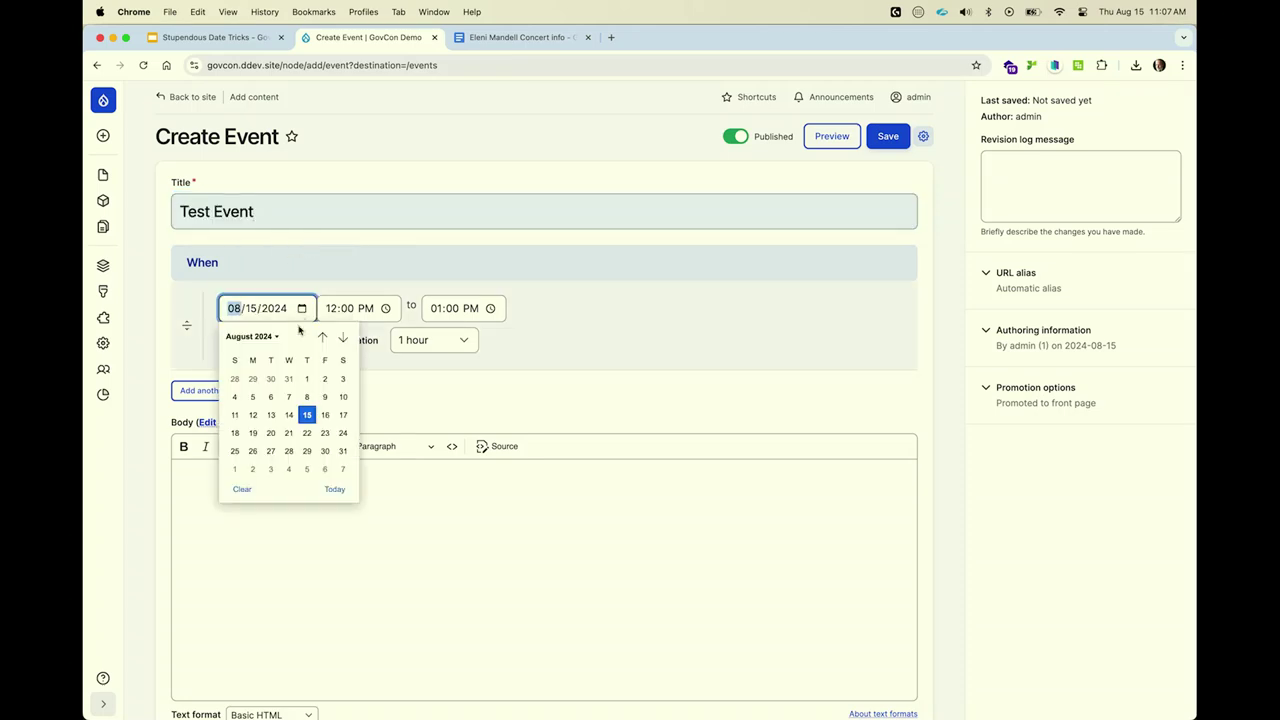
click(270, 414)
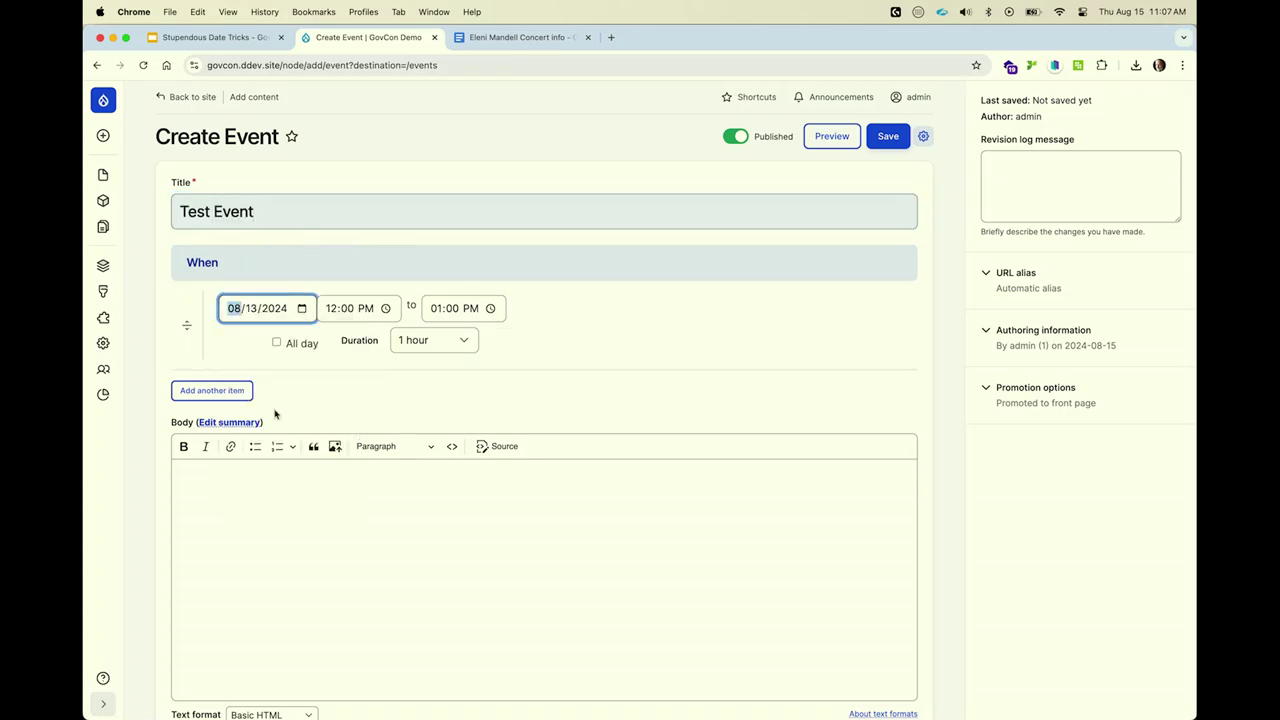
Add a second, all-day date range from 08/26/2024 to 08/30/2024 and save the event.
click(212, 391)
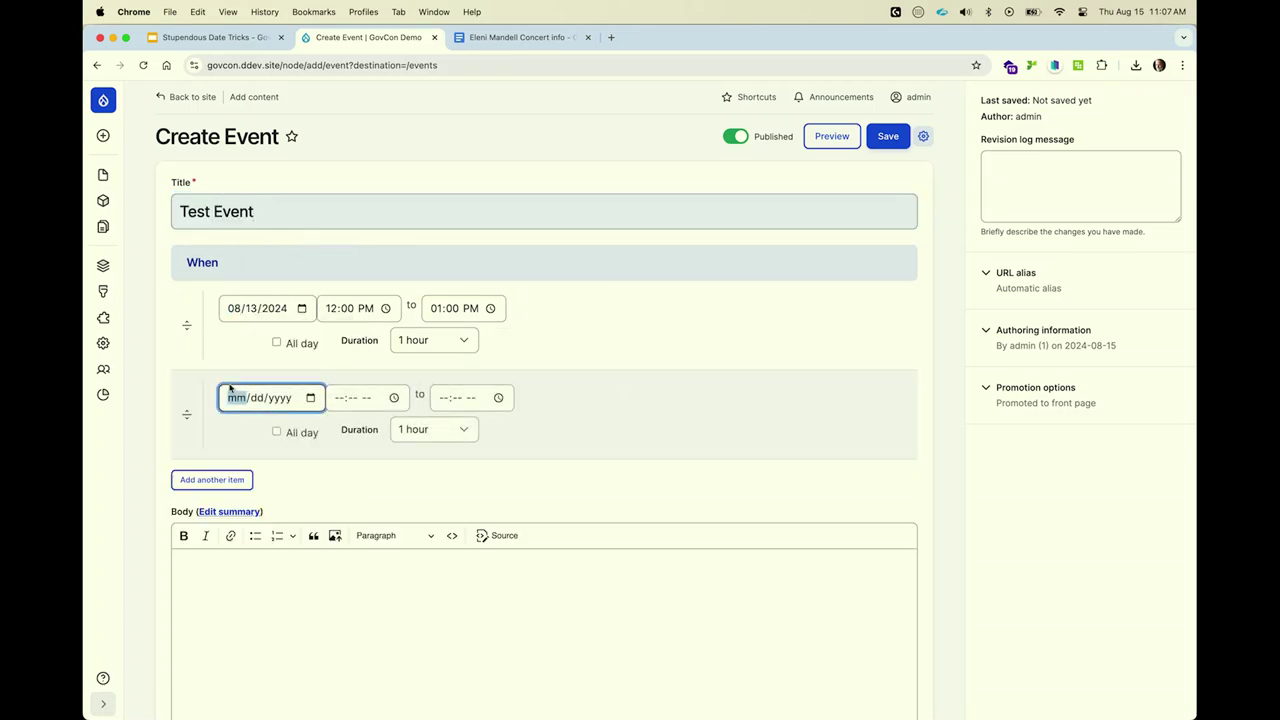
click(310, 397)
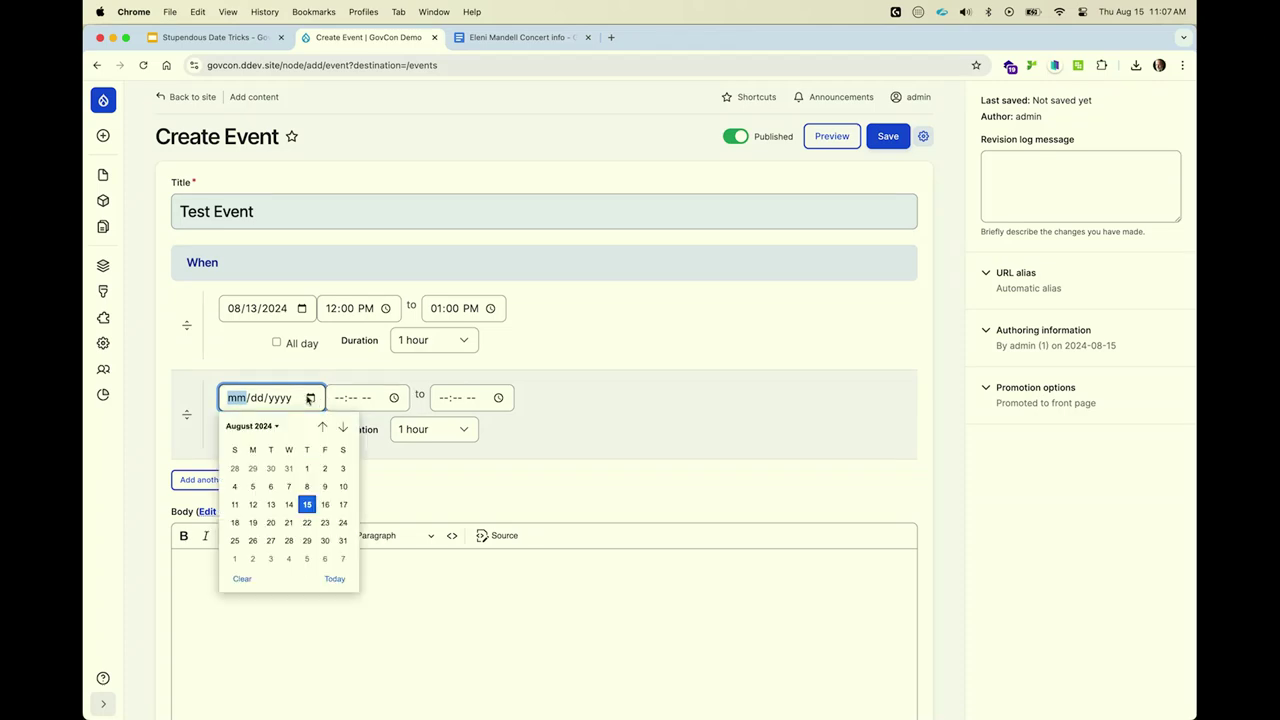
click(252, 540)
click(277, 431)
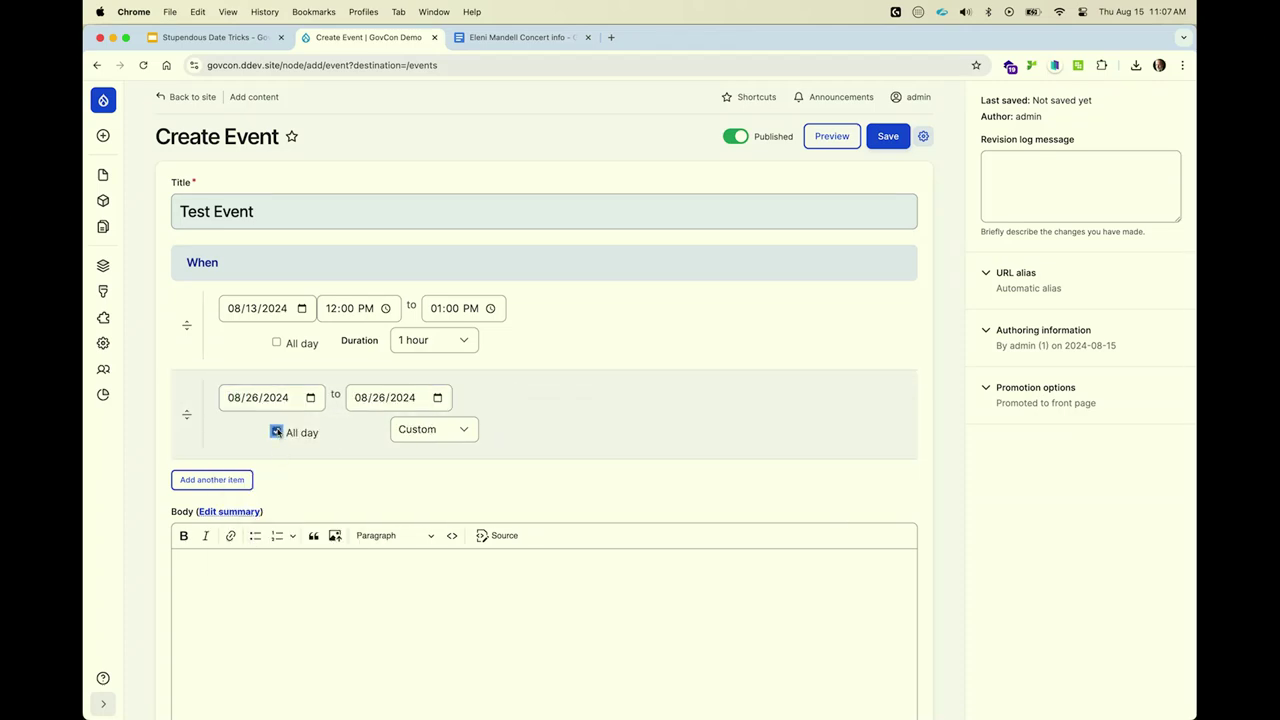
click(438, 397)
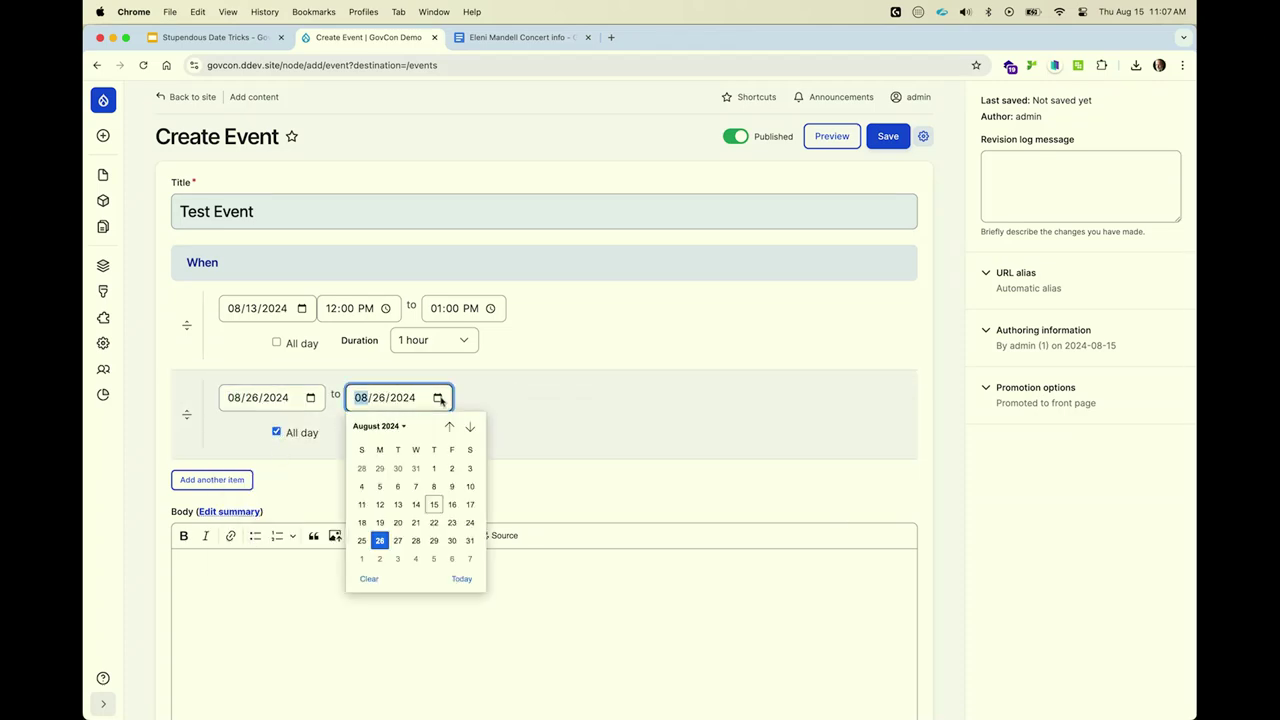
click(451, 540)
key(Return)
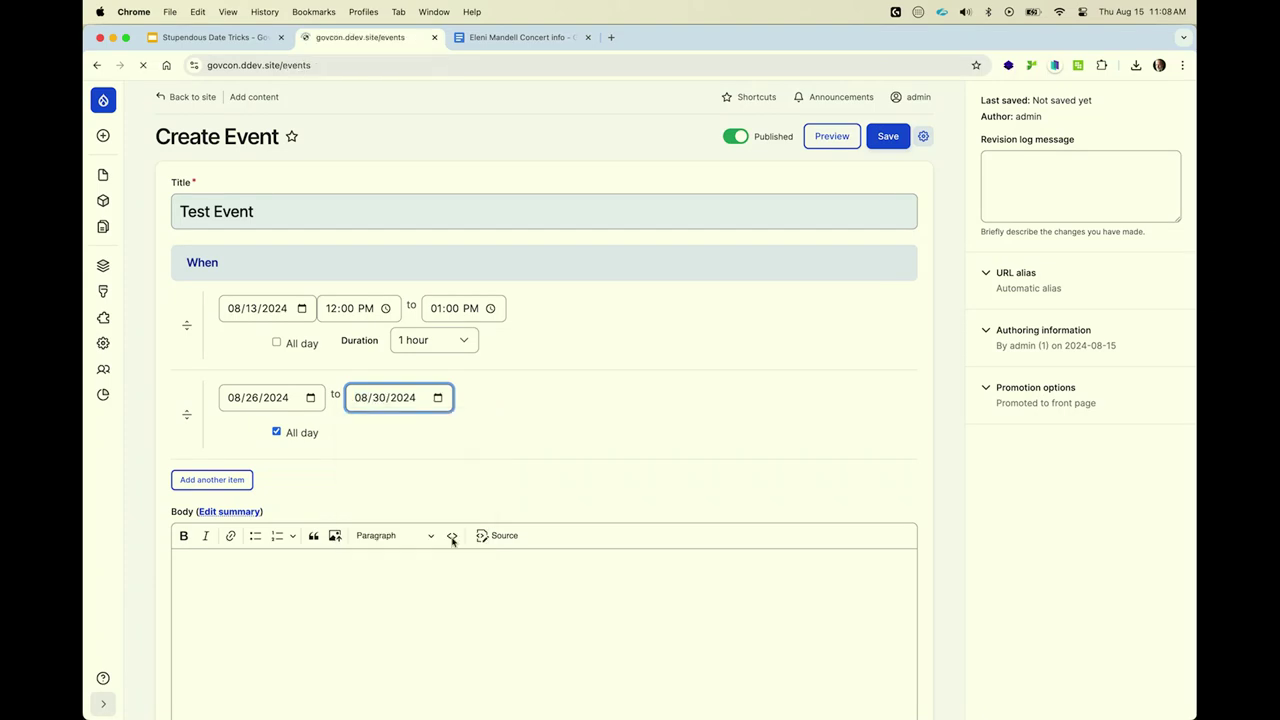
scroll(451, 537, down, 3)
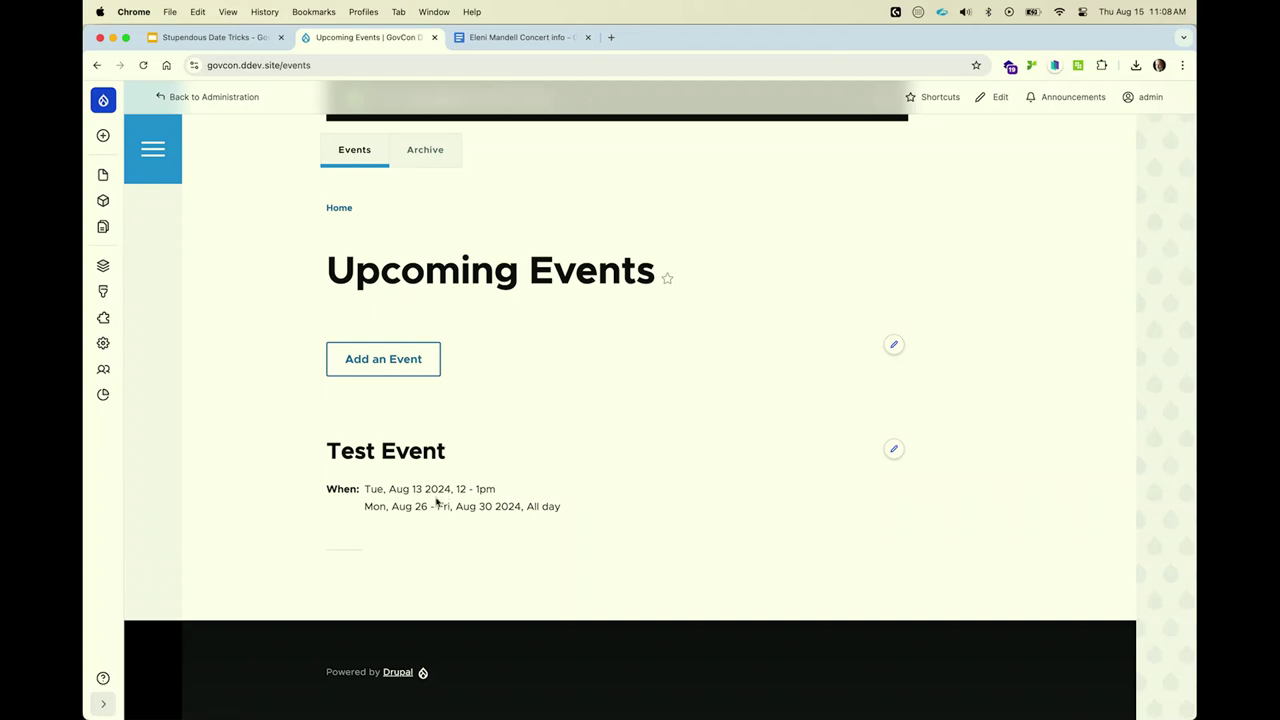
Open the content types in a new browser tab and go to the Event type's display settings.
mouse_move(104, 350)
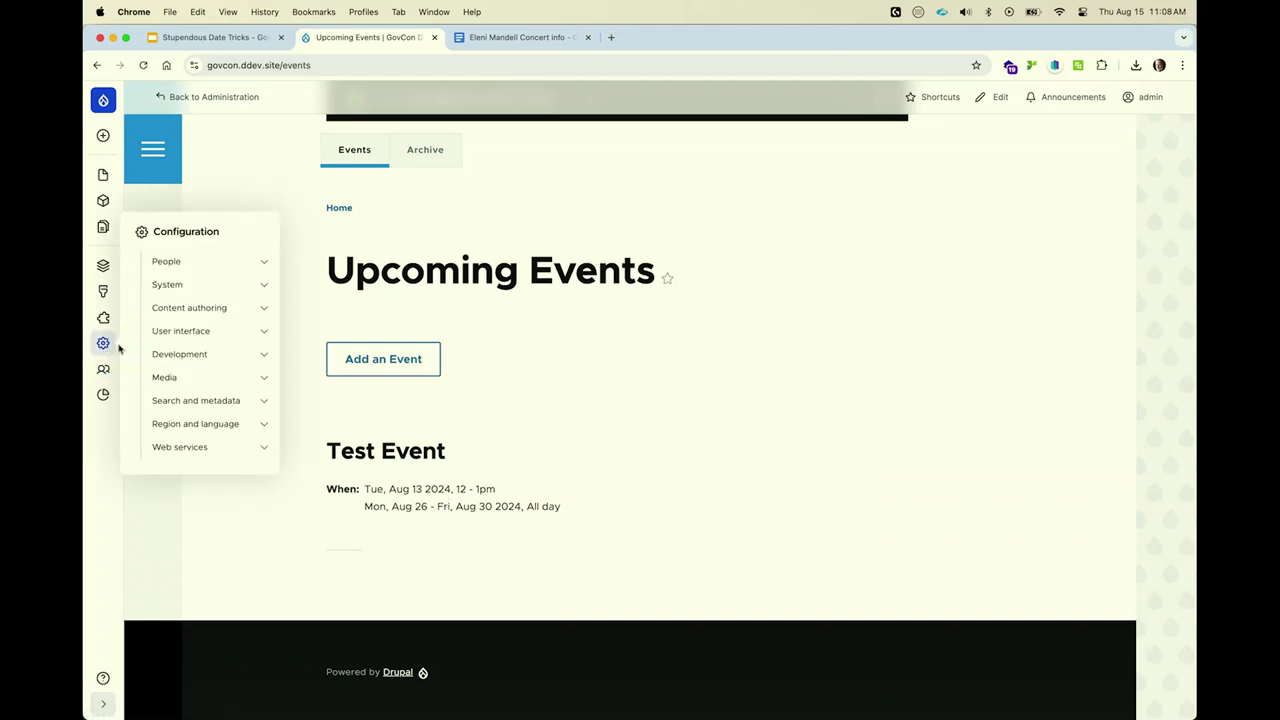
click(178, 422)
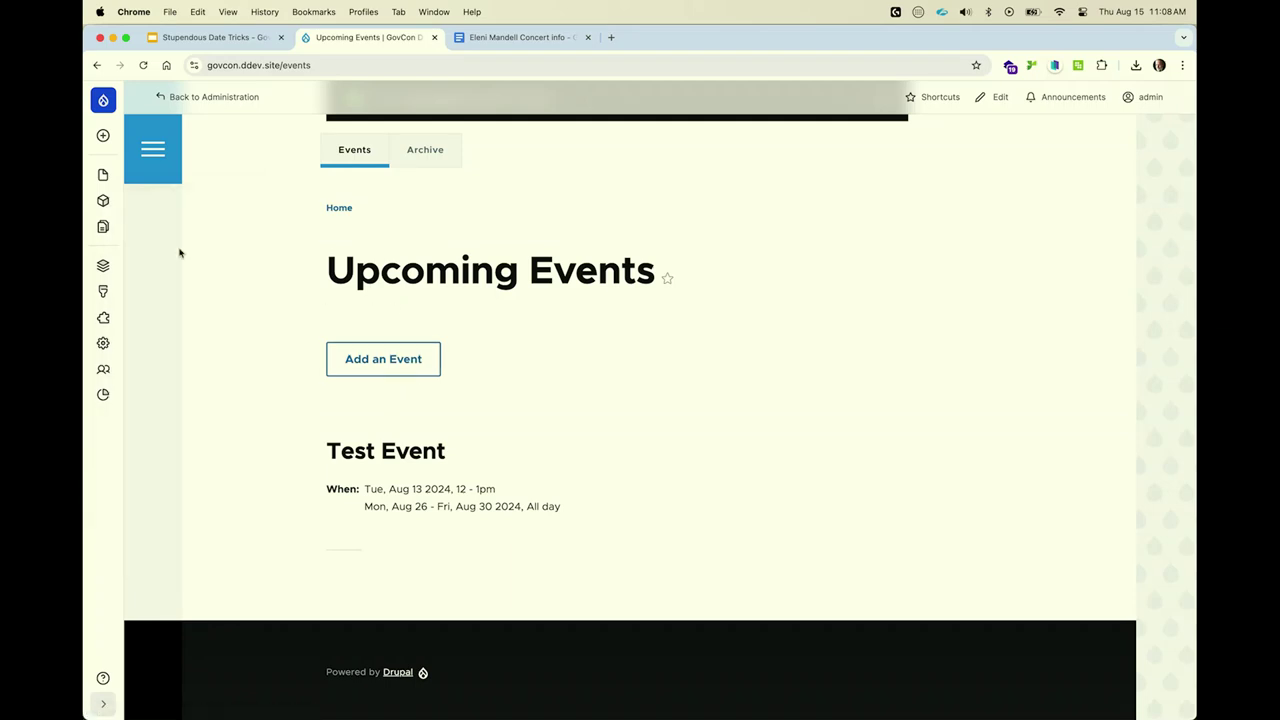
mouse_move(103, 266)
shift+super+click(172, 277)
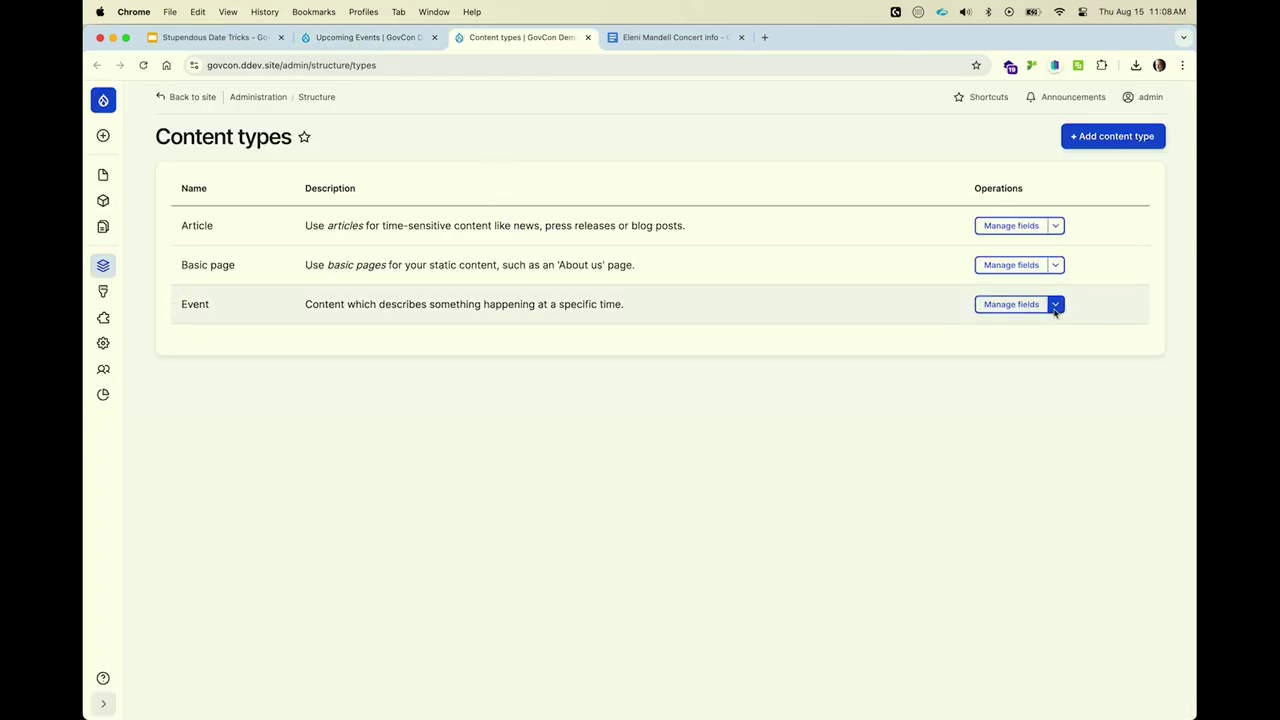
click(1055, 305)
click(1002, 350)
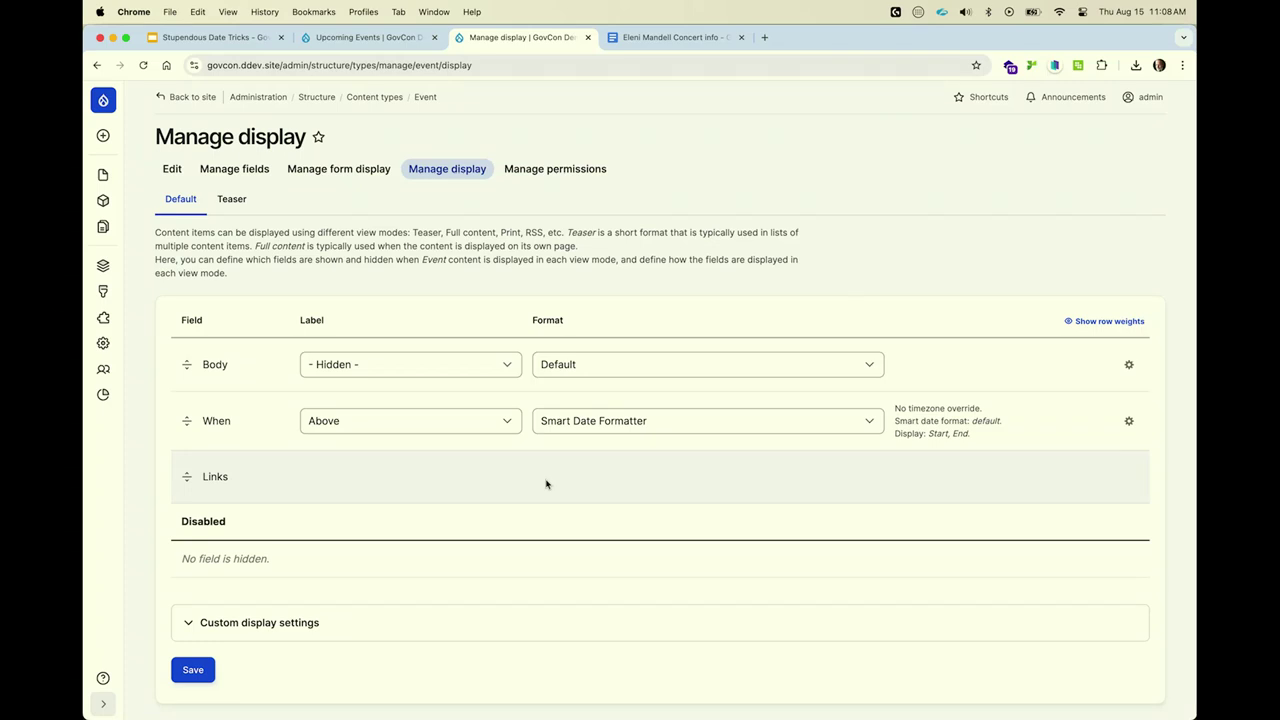
Set the When field's Smart Date format to Compact in the default display and save the display settings.
click(1128, 421)
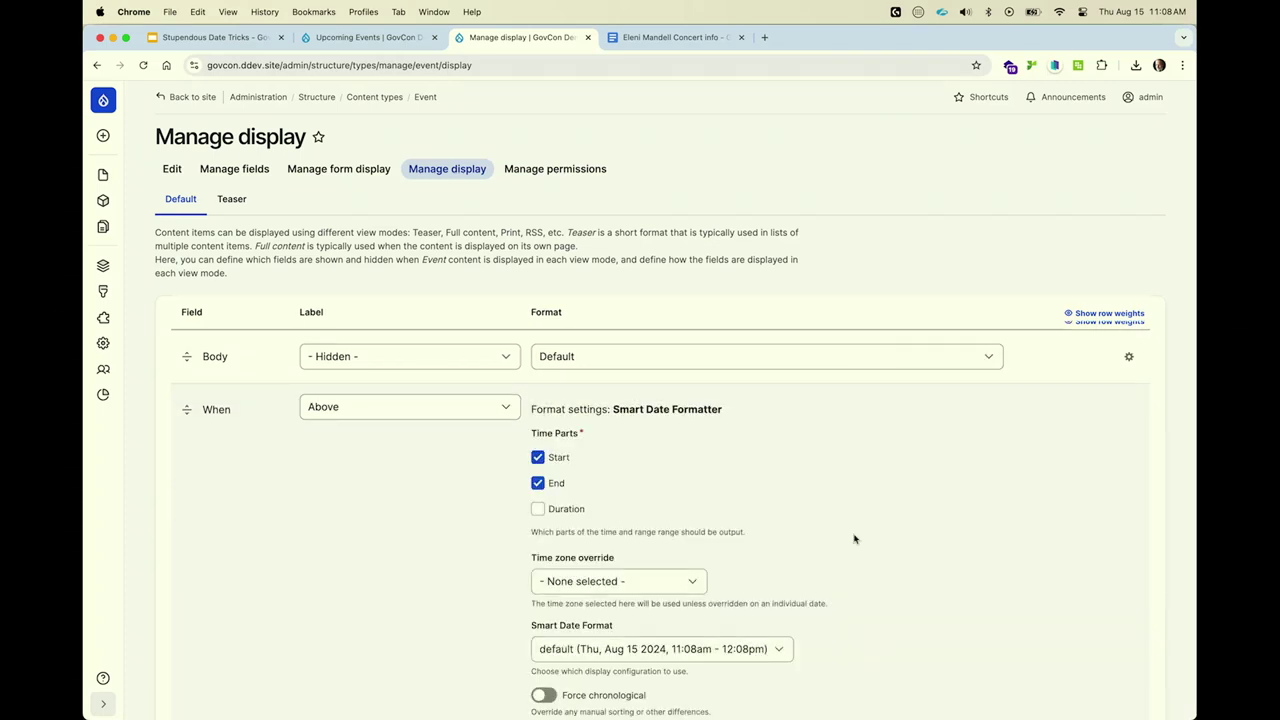
scroll(854, 539, down, 2)
click(750, 534)
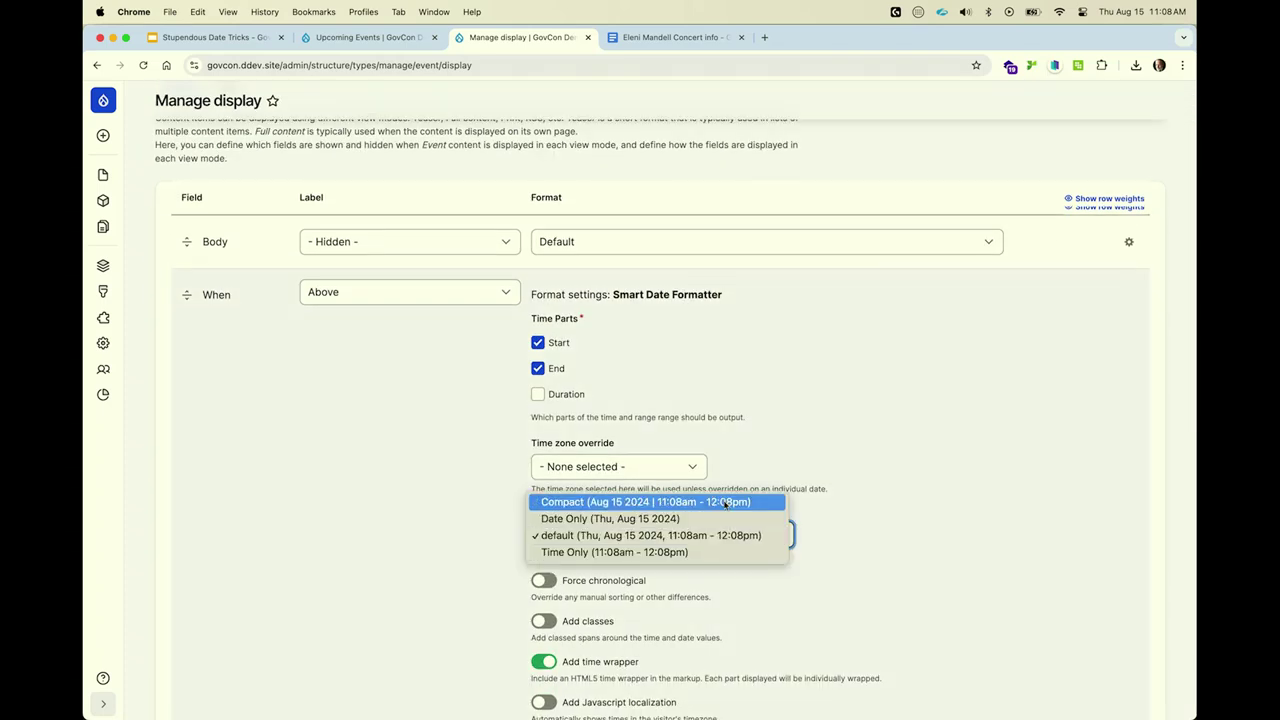
click(726, 501)
scroll(697, 623, down, 5)
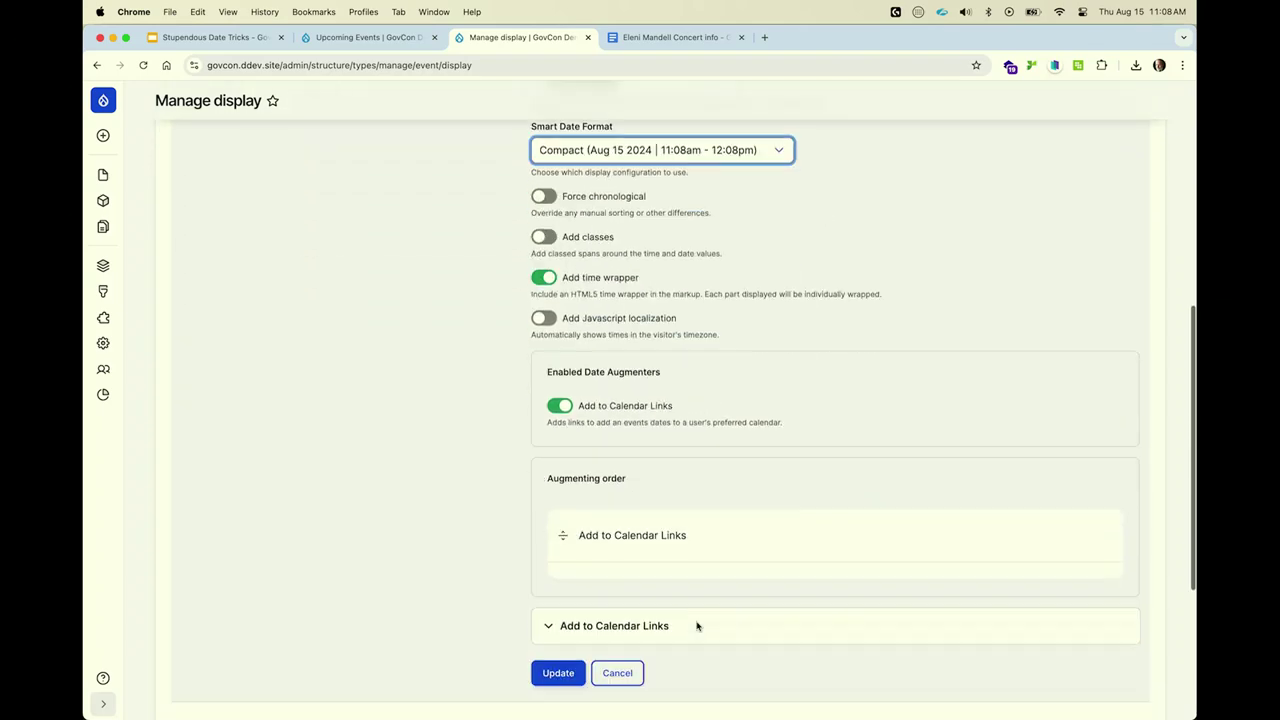
click(558, 537)
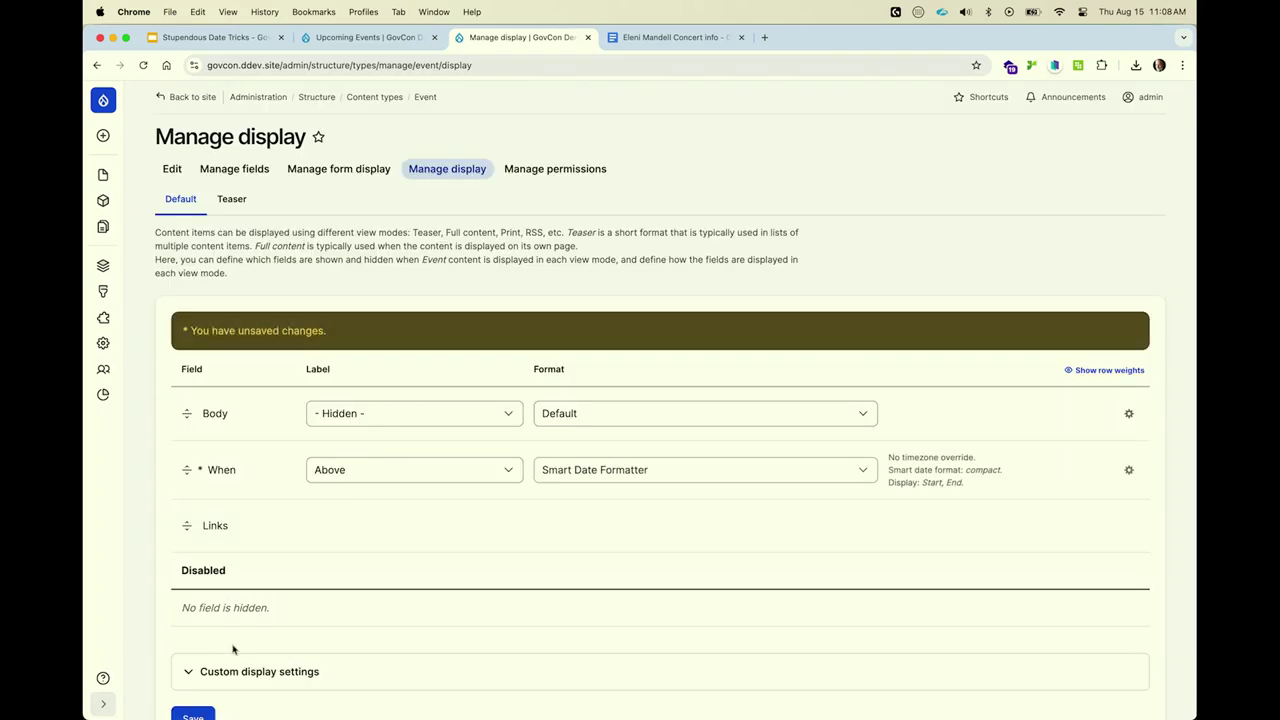
click(200, 712)
Reload the upcoming events list and check its date format against the Event type's display settings.
click(376, 39)
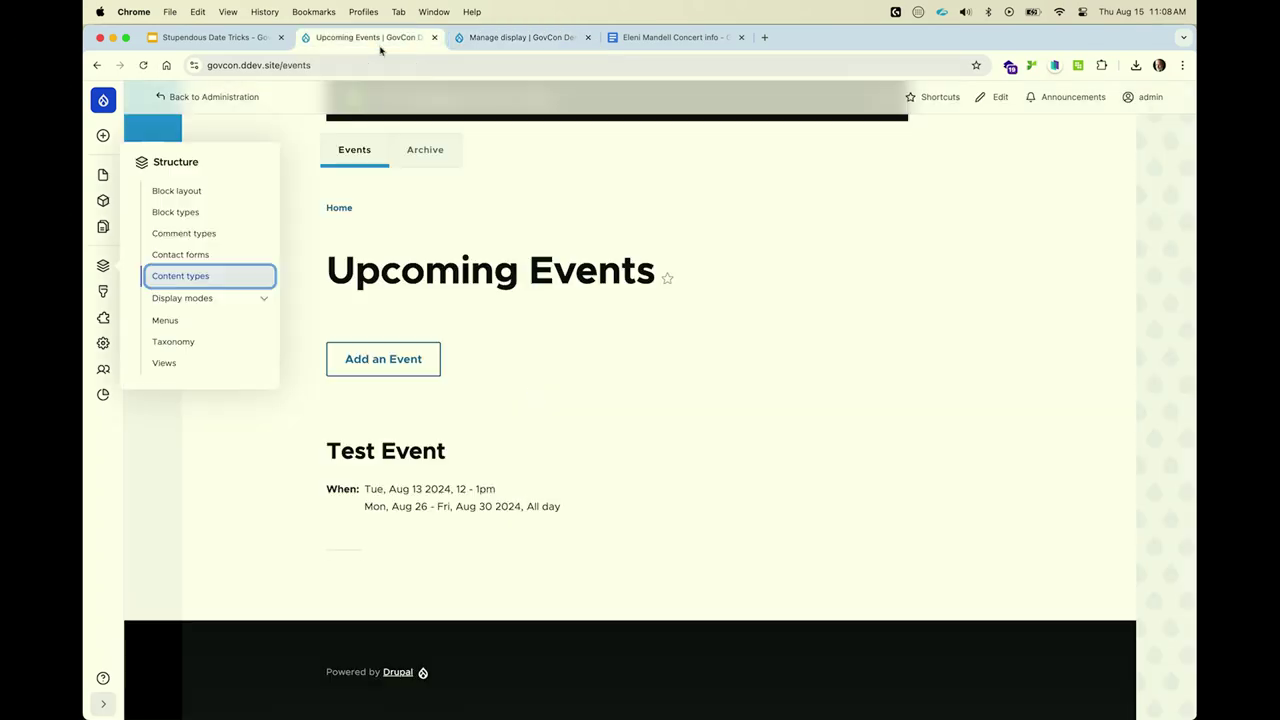
key(super+r)
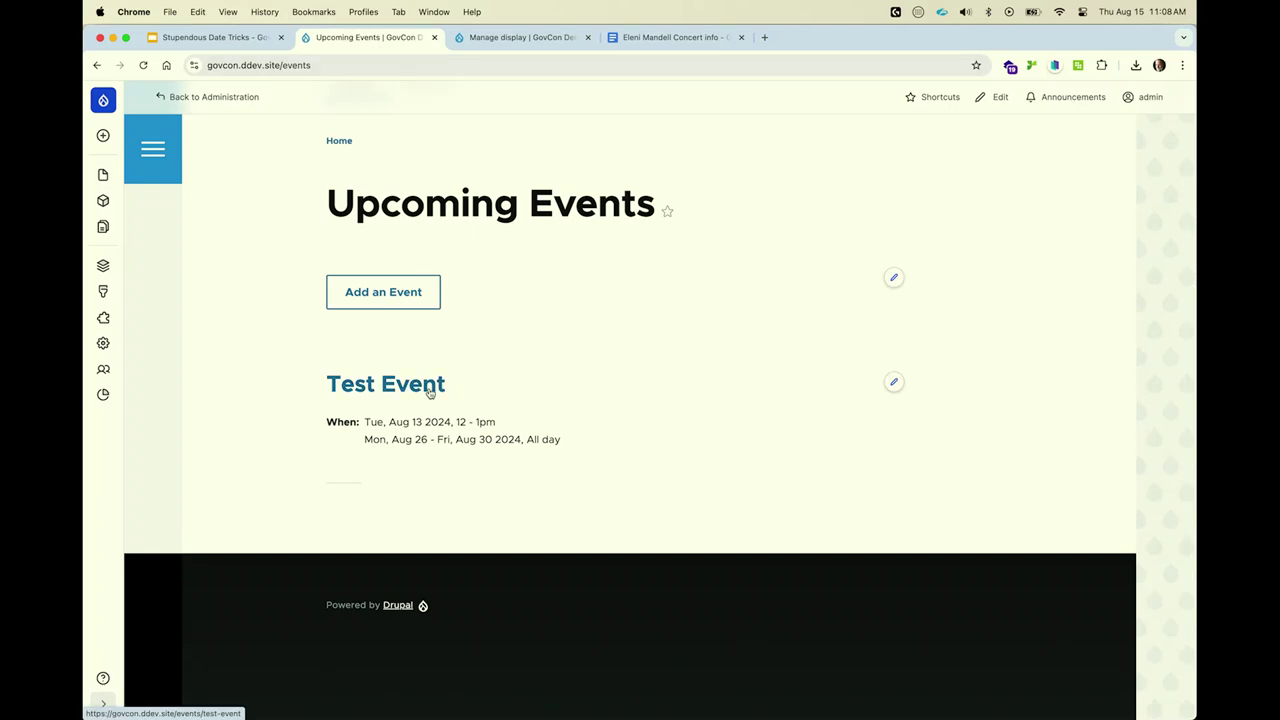
mouse_move(460, 477)
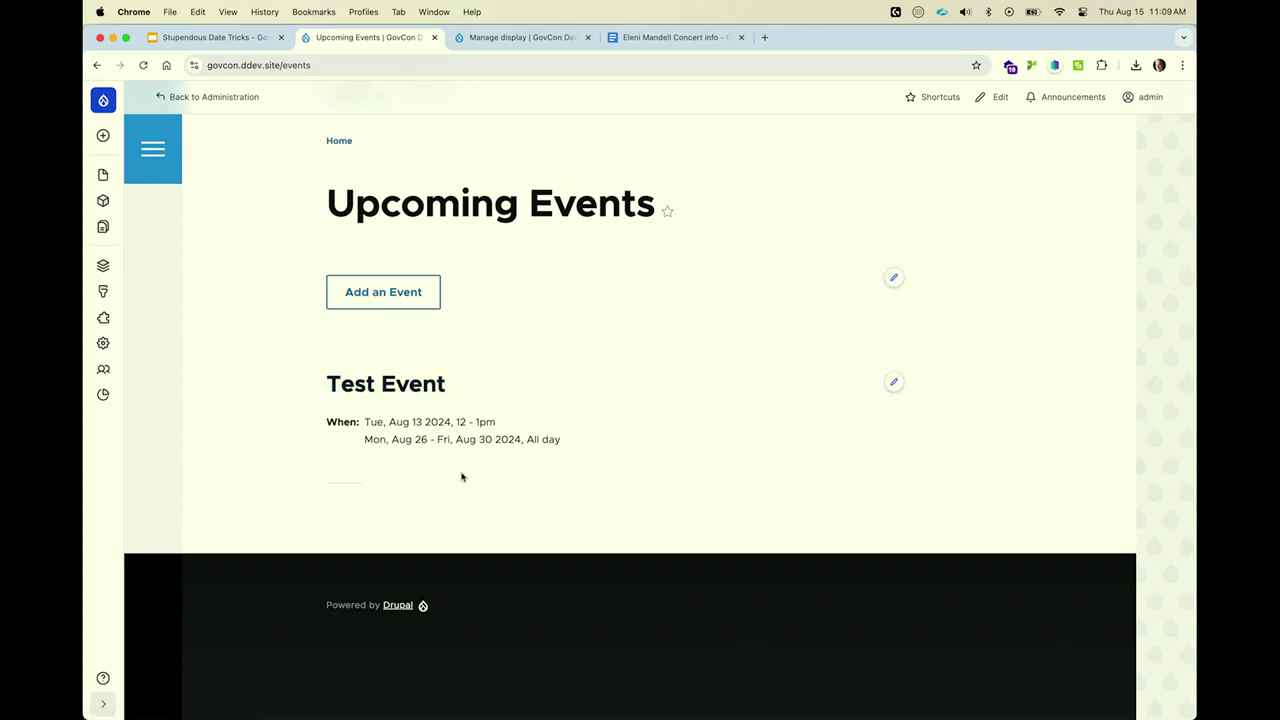
click(566, 42)
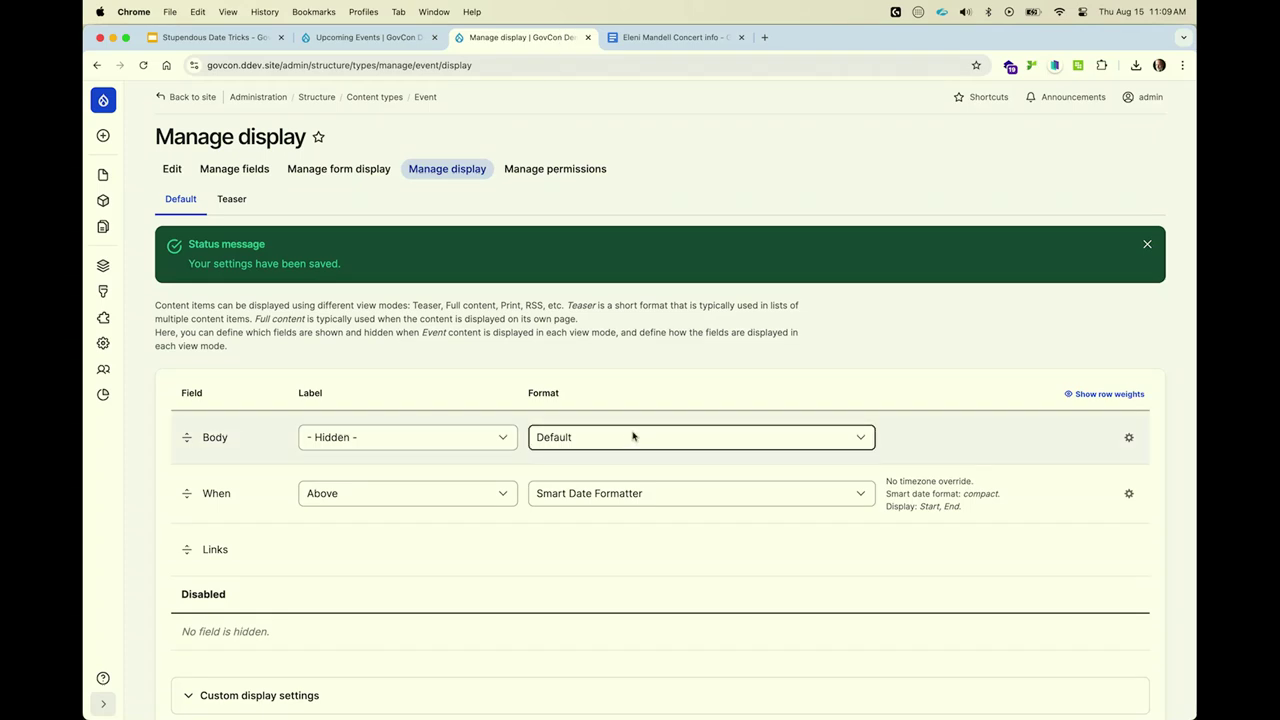
Open the Test Event page, preview its Google Calendar link for the August 26–30 dates and close the calendar tab.
click(348, 40)
click(396, 390)
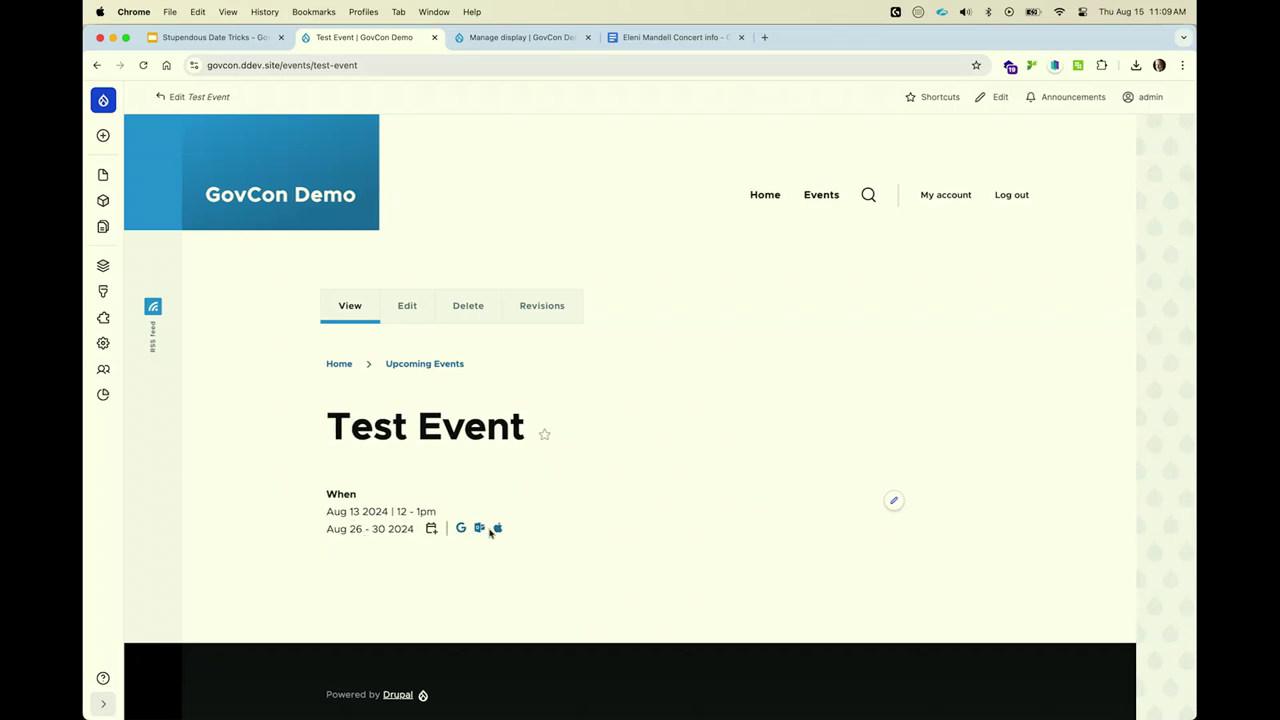
click(460, 530)
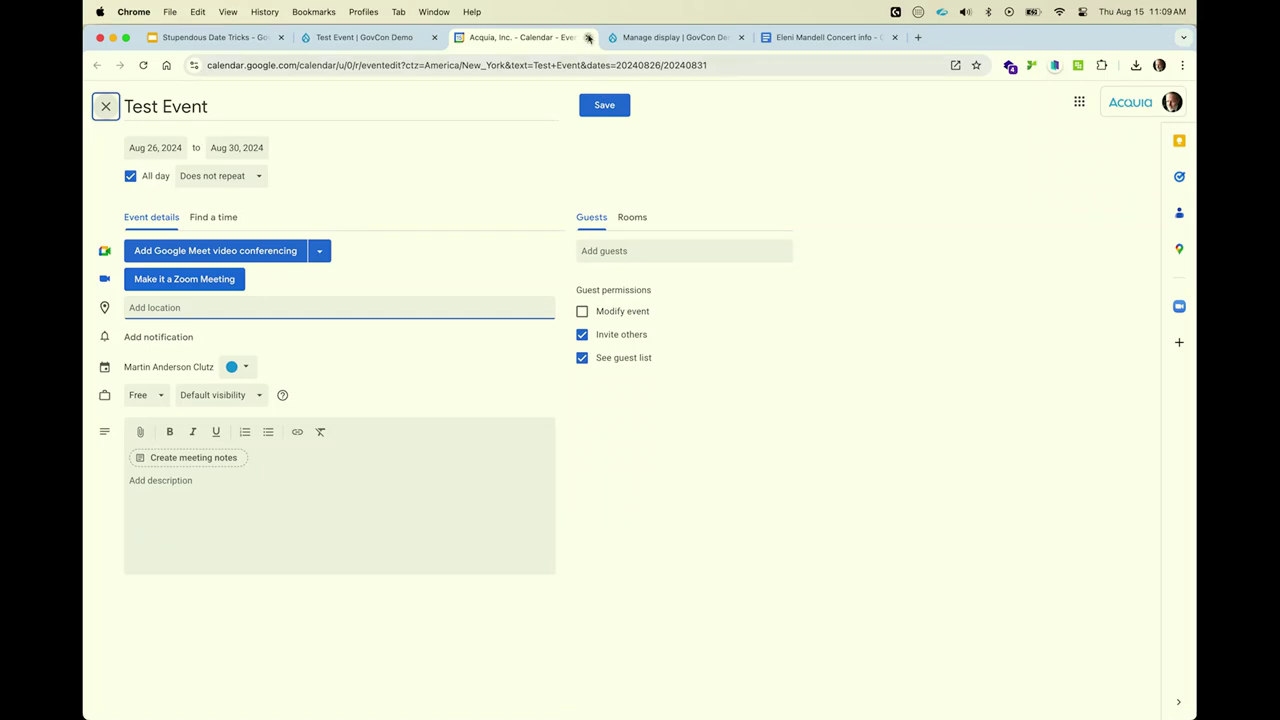
click(588, 37)
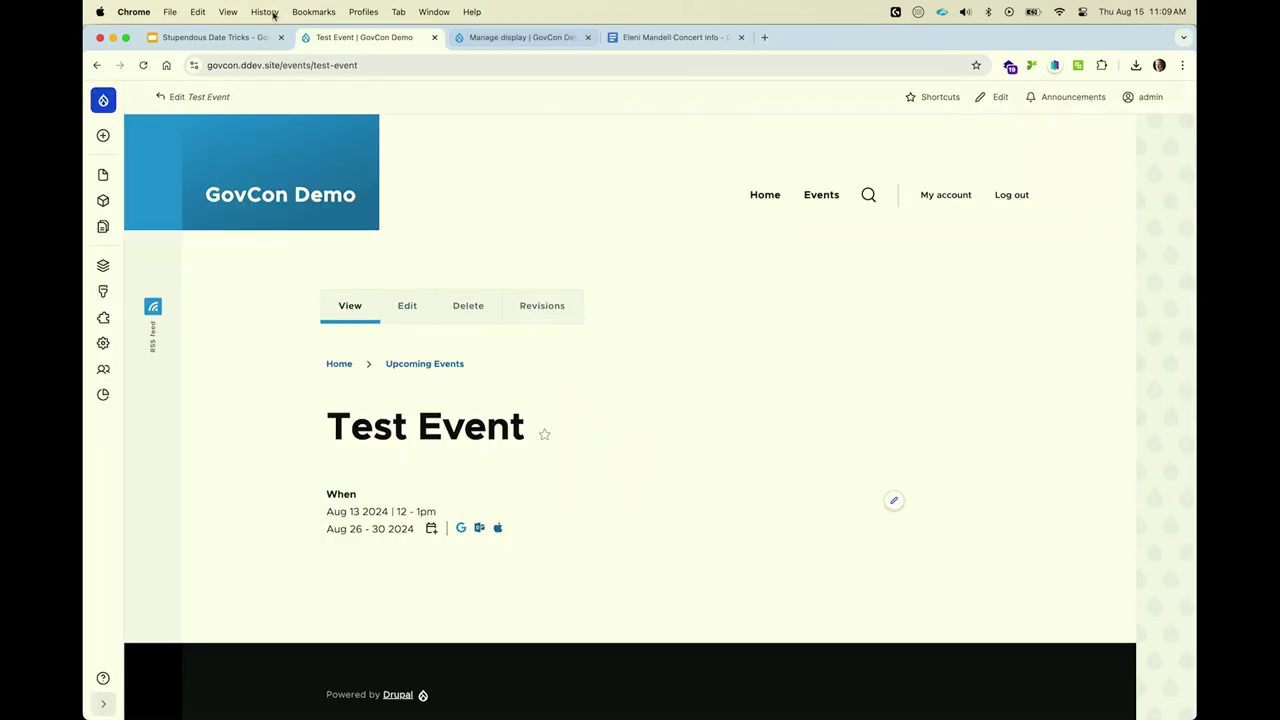
Switch to the Google Slides presentation to consult the Case 1: Install Events system slide.
click(215, 37)
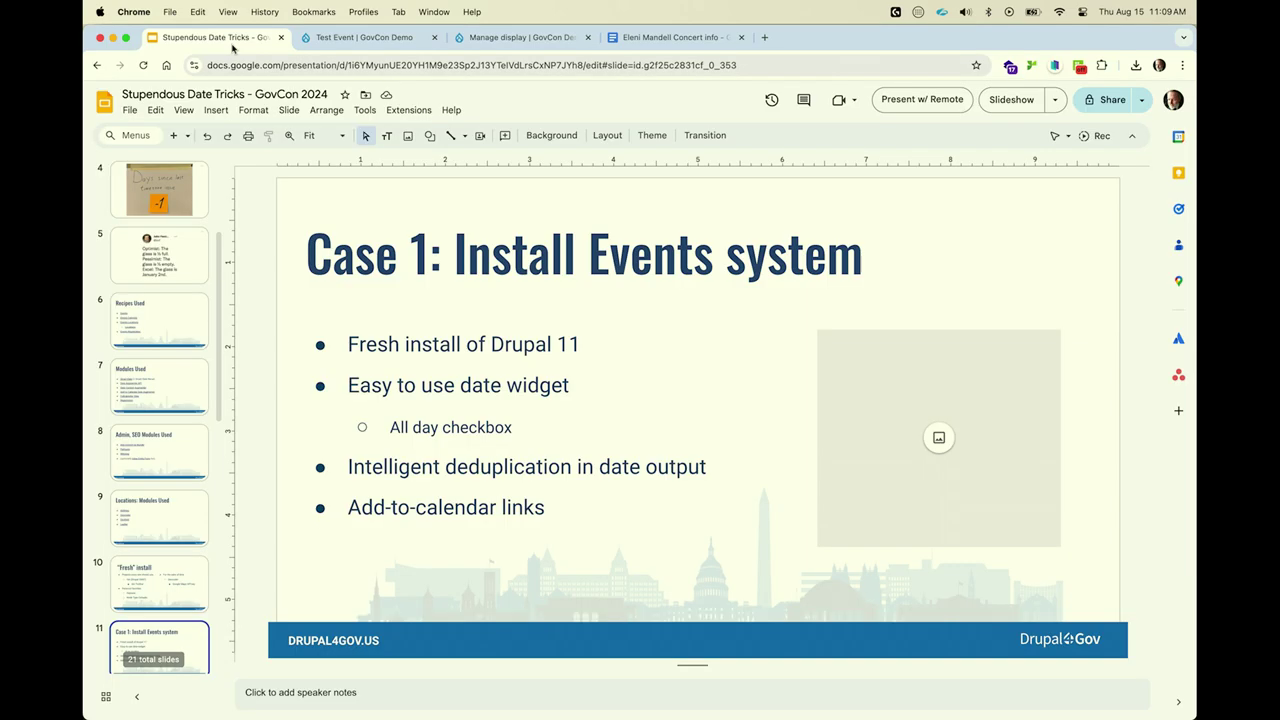
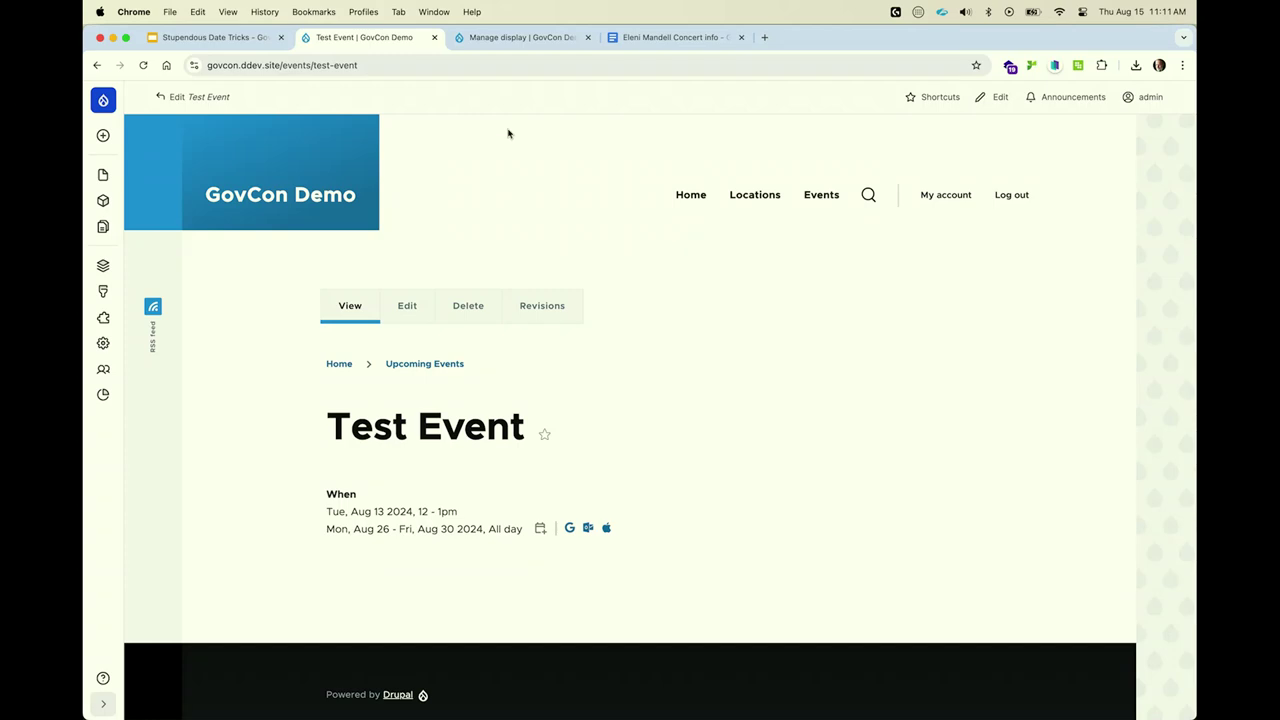
Set the Test Event's registration type to Signup, save it, and check who its signup form can register.
click(412, 308)
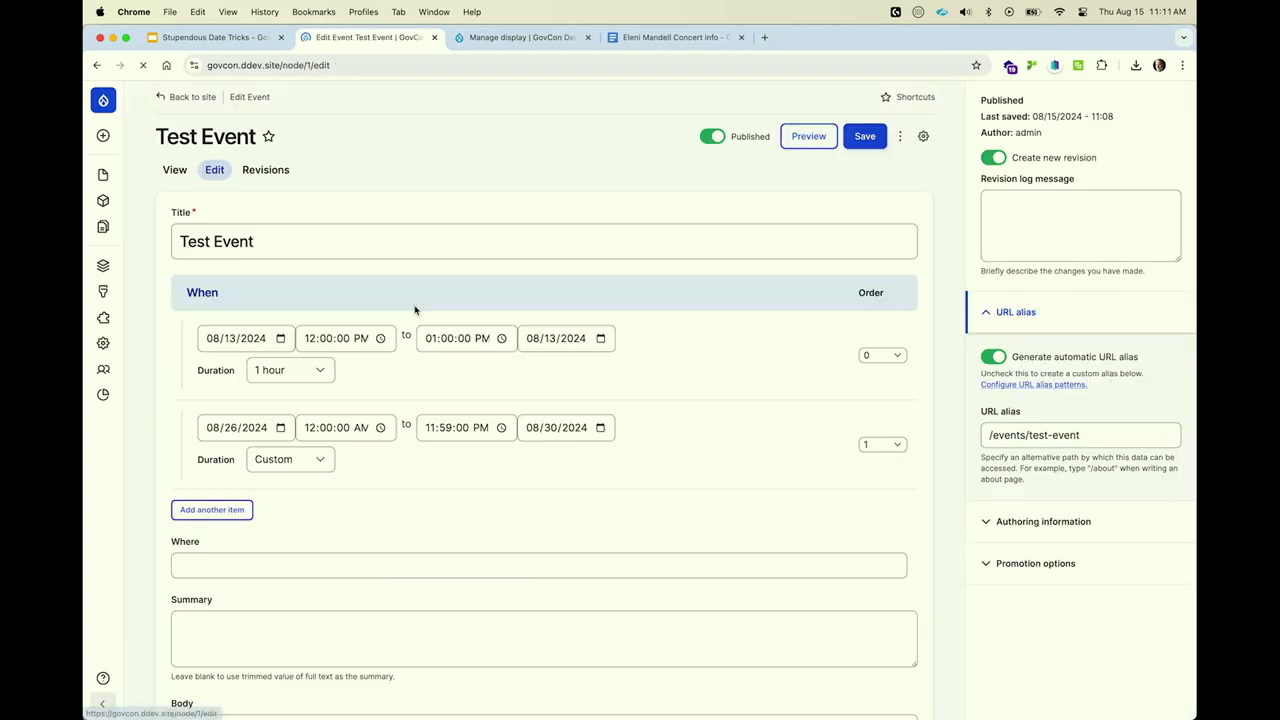
scroll(458, 457, down, 5)
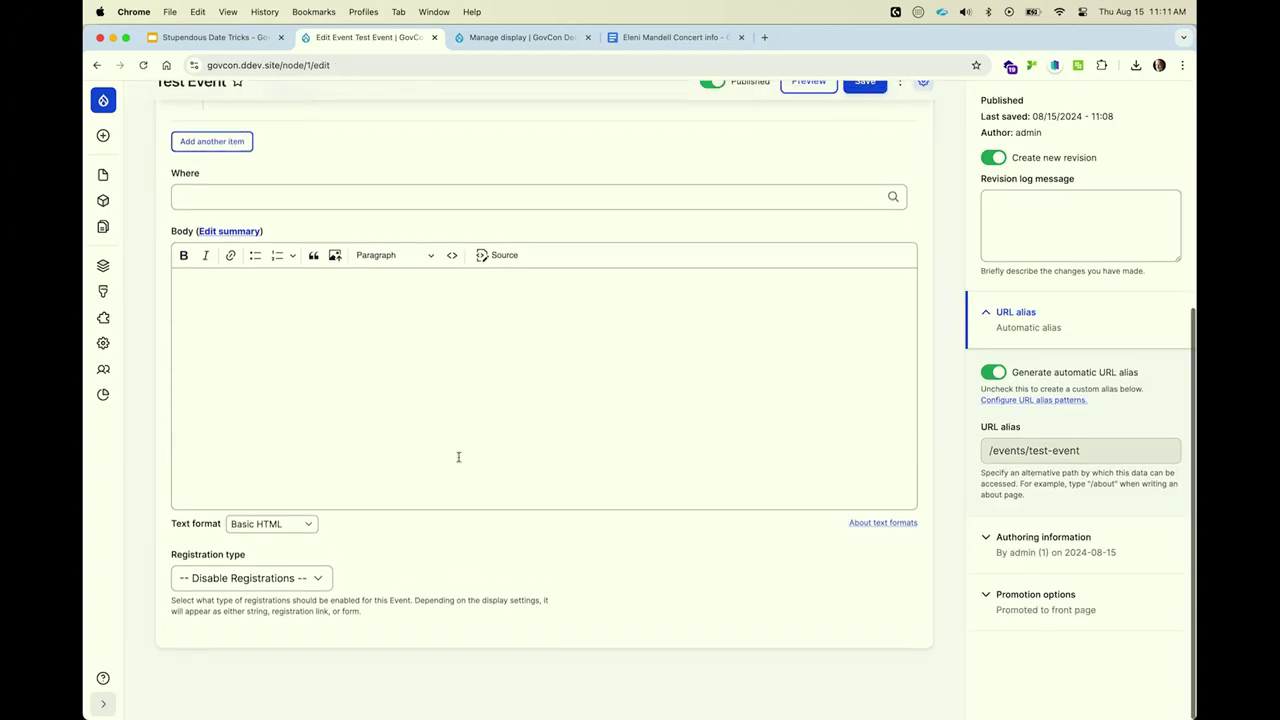
click(265, 598)
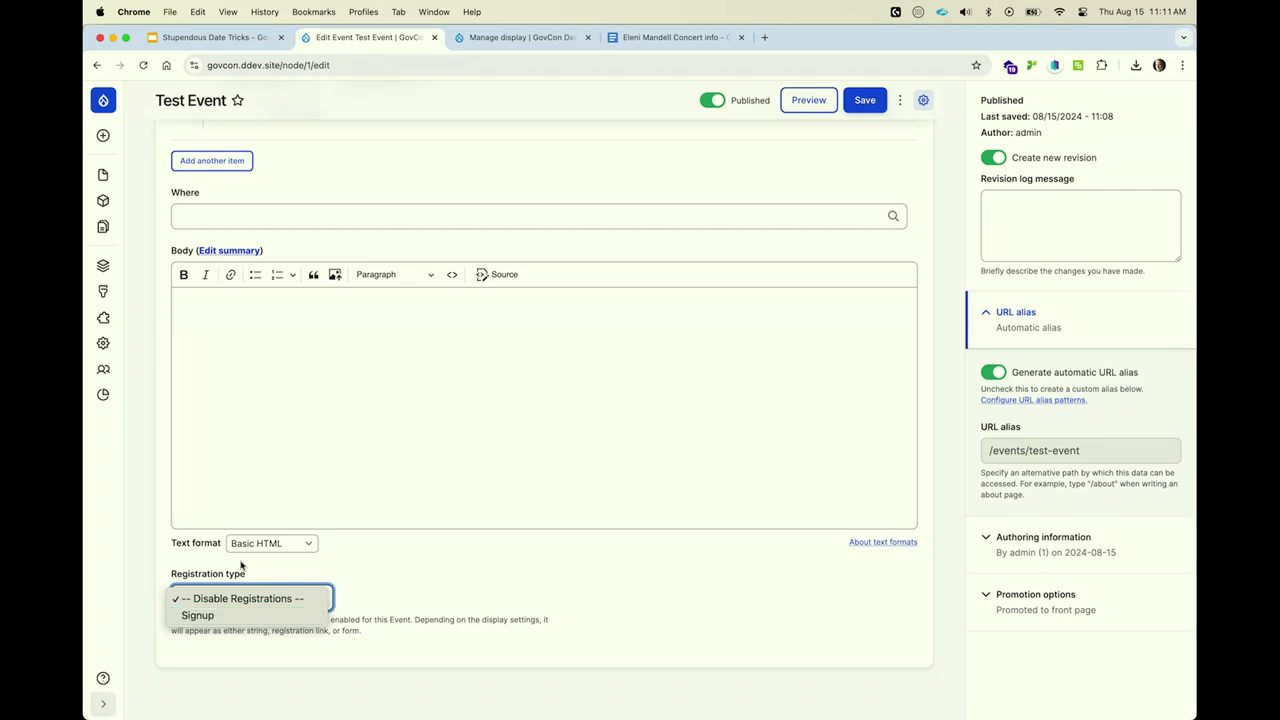
click(198, 615)
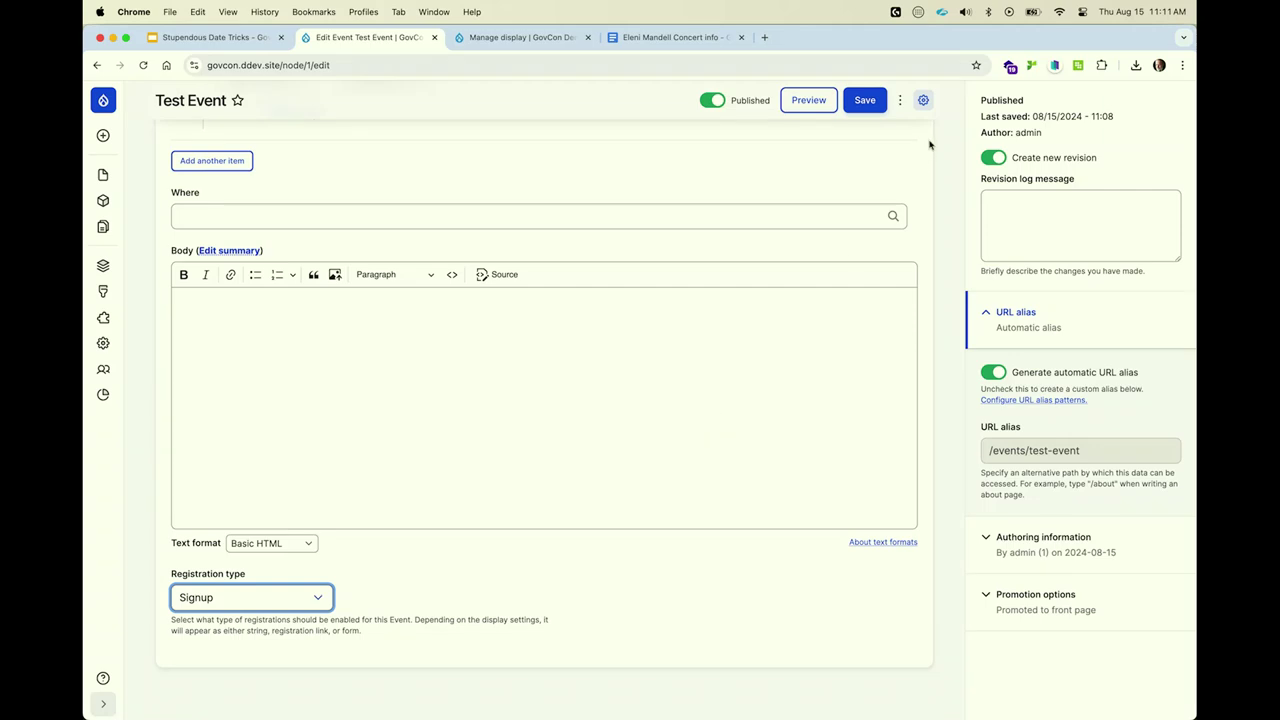
click(866, 104)
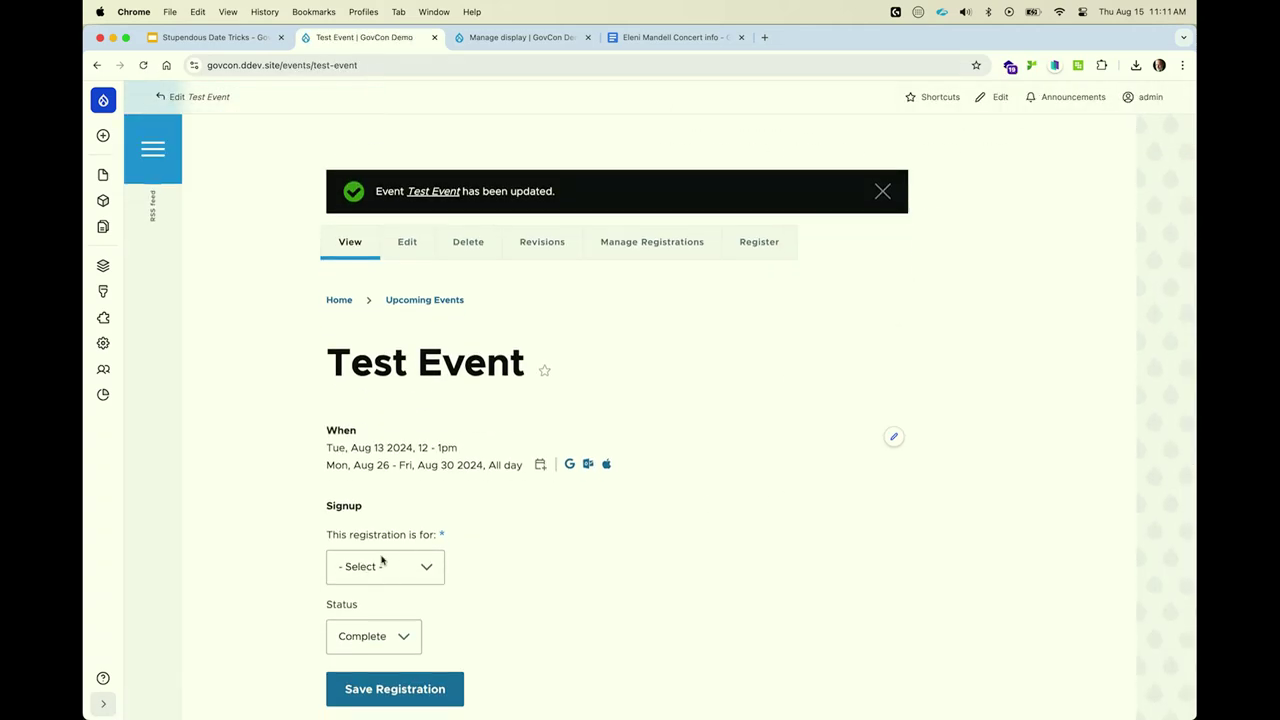
click(392, 566)
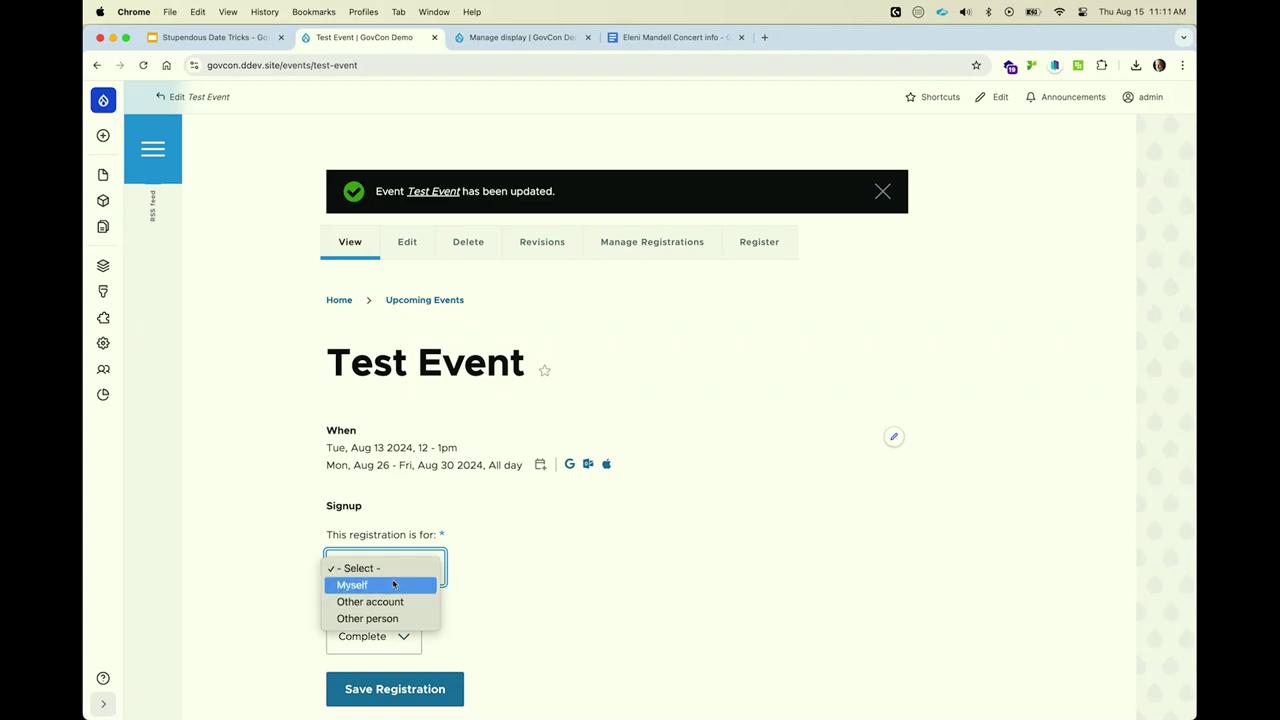
click(508, 610)
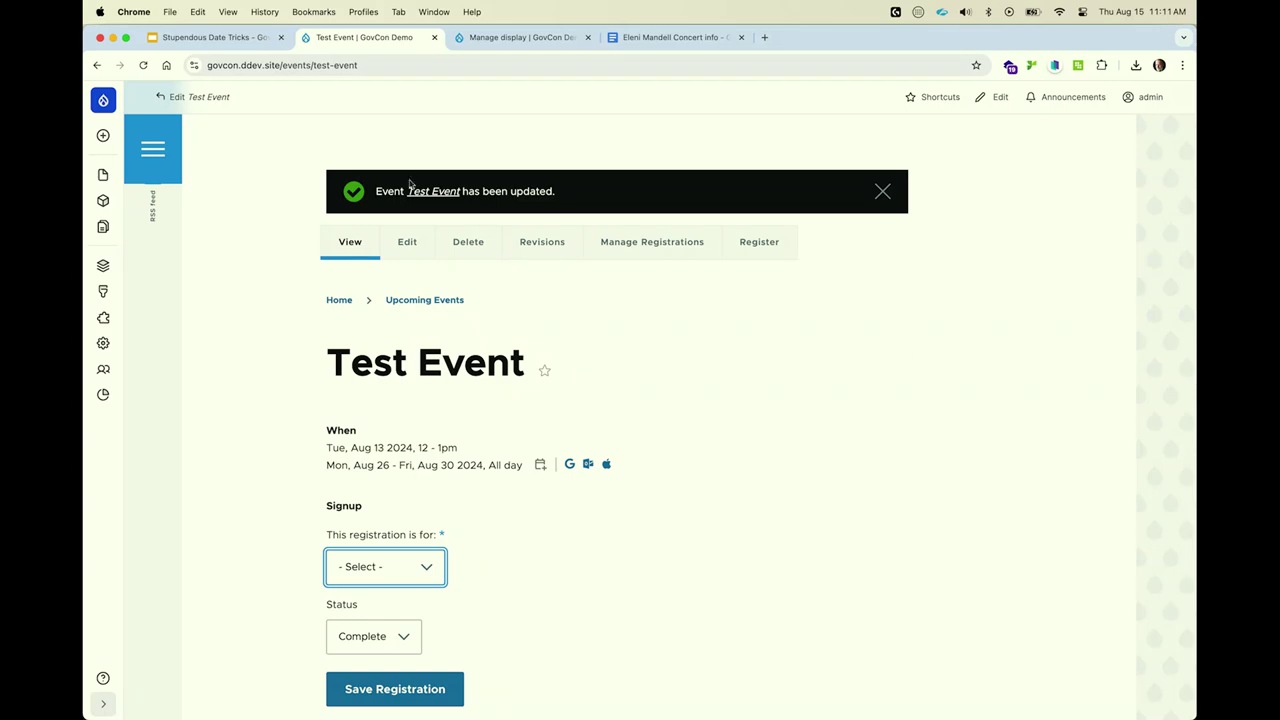
Open the events calendar and move the August 13 Test Event to August 14, saving the change.
click(423, 300)
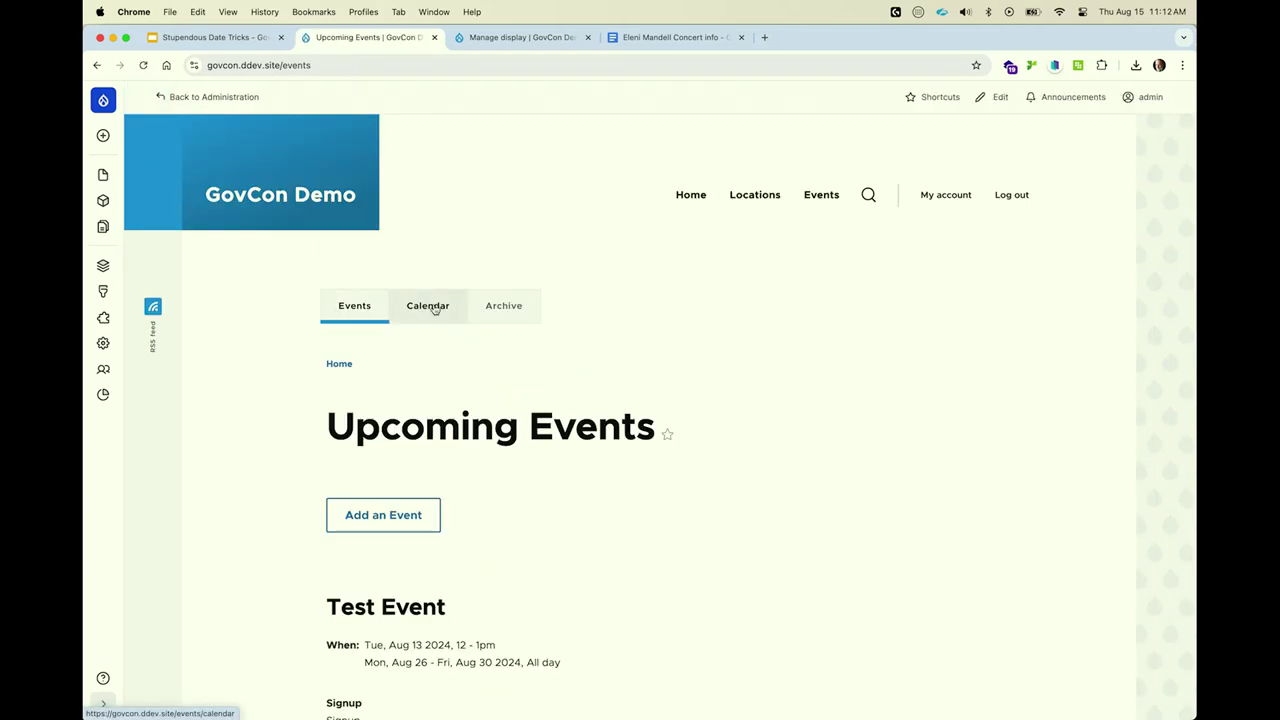
click(425, 310)
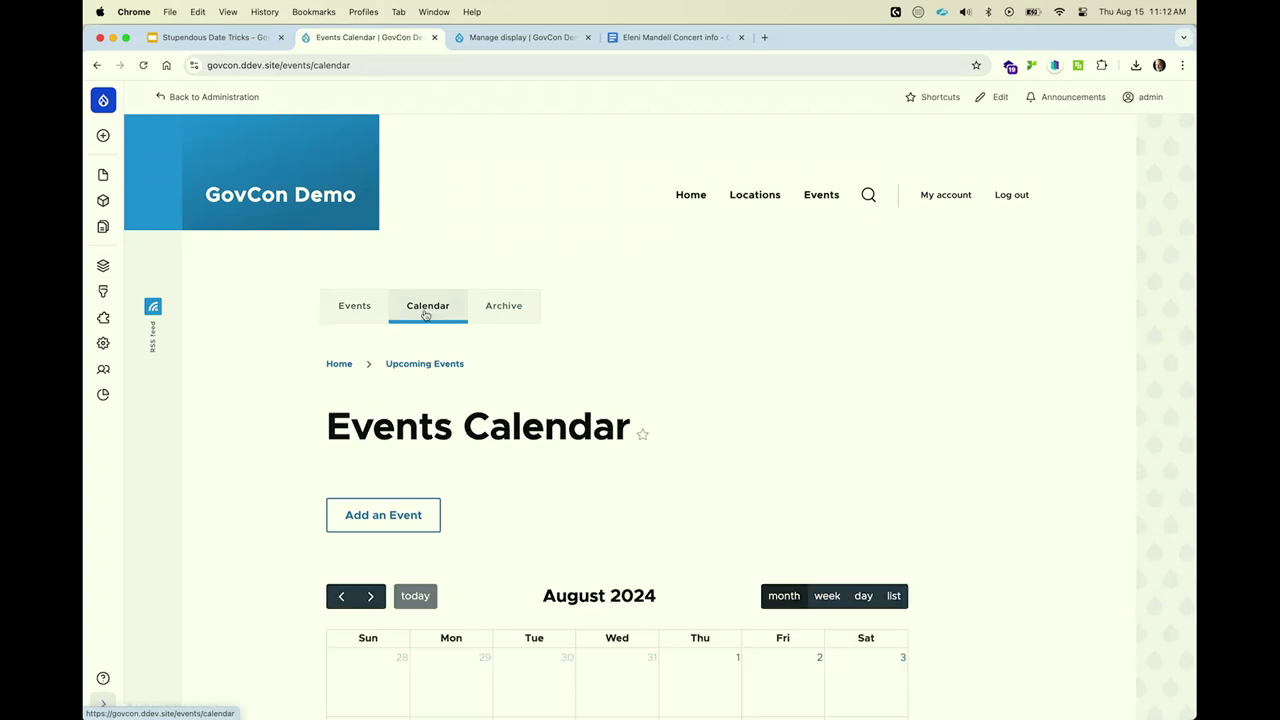
scroll(545, 559, down, 8)
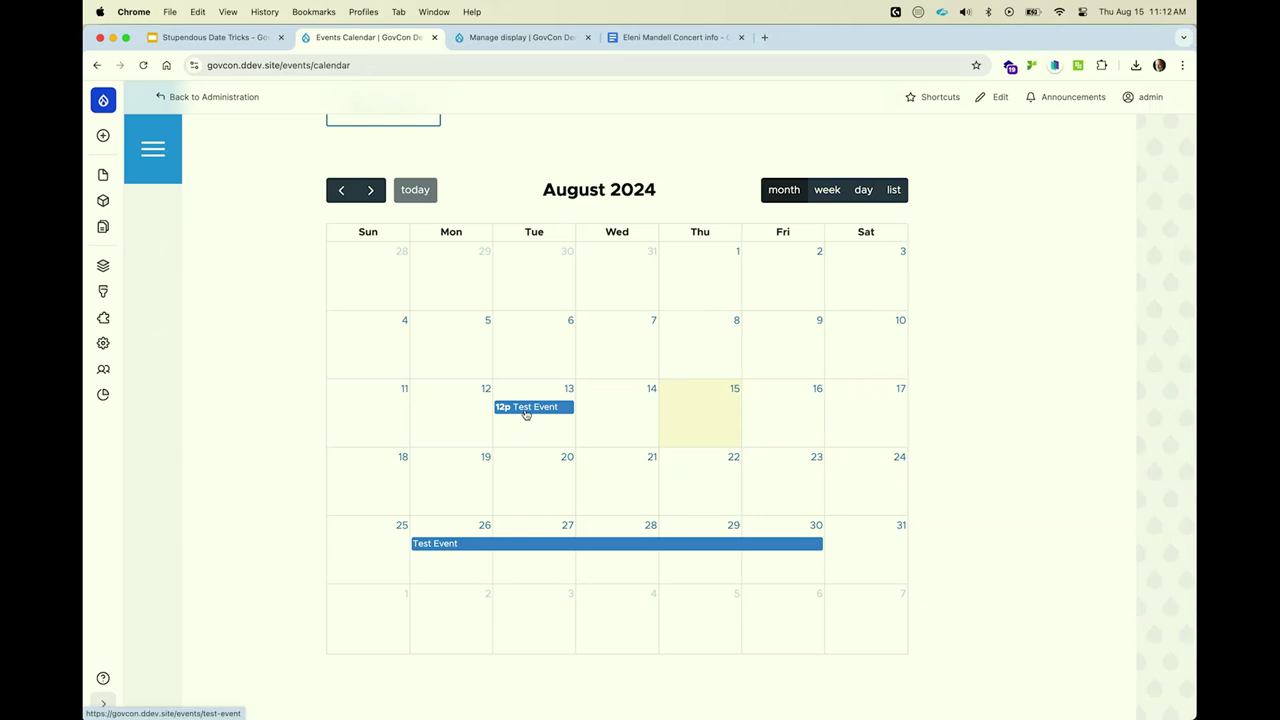
drag(526, 417, 609, 419)
key(Return)
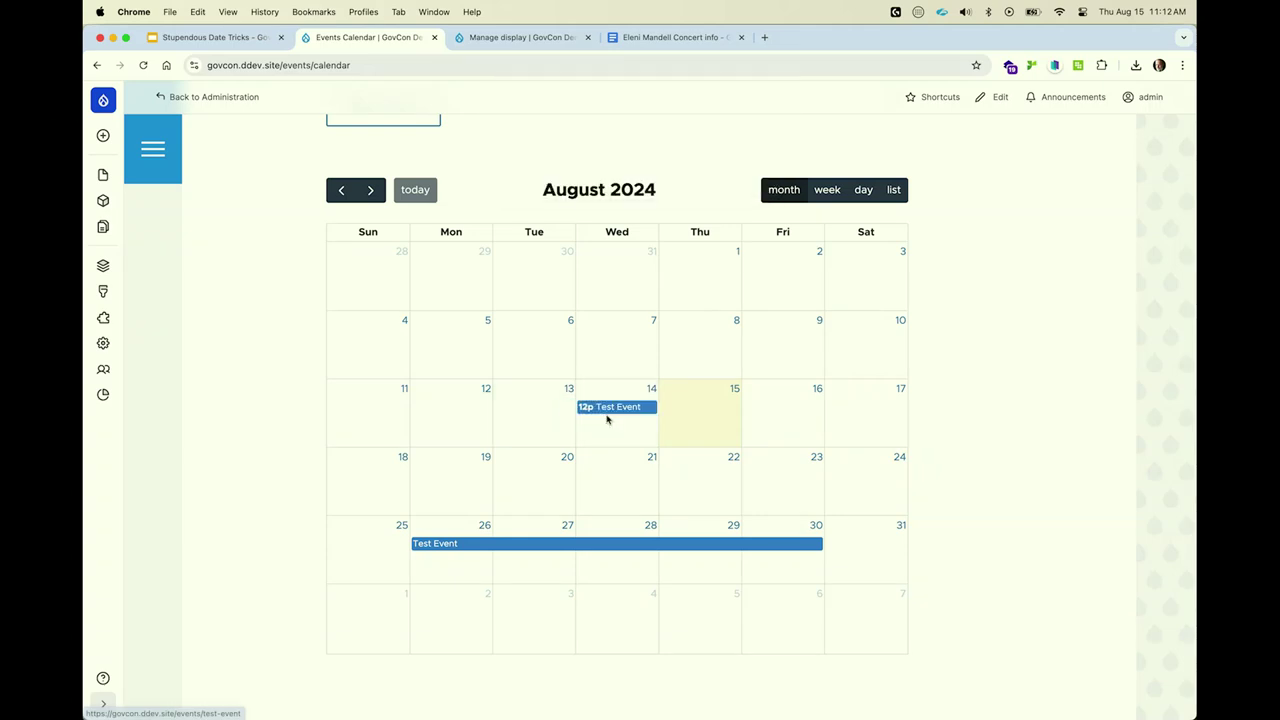
In the August 14 day view, move Test Event to start at 2pm and extend its end to 5pm, saving both changes.
click(651, 390)
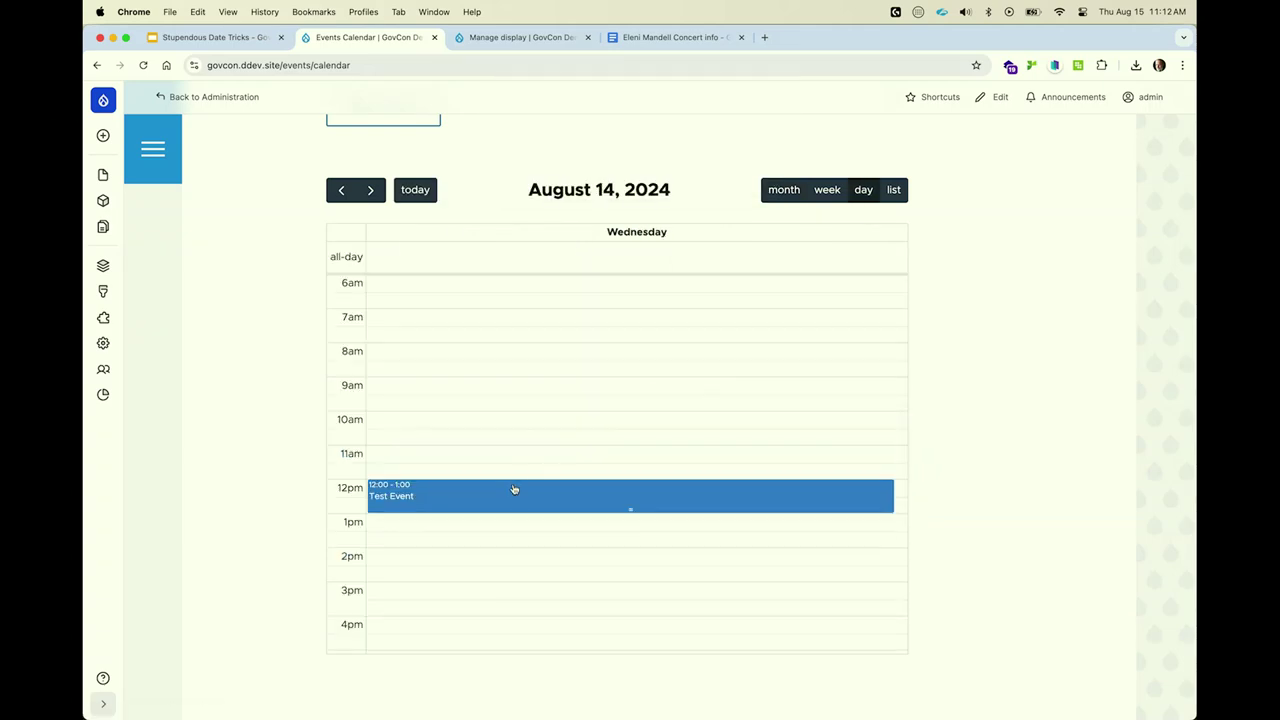
drag(513, 527, 510, 552)
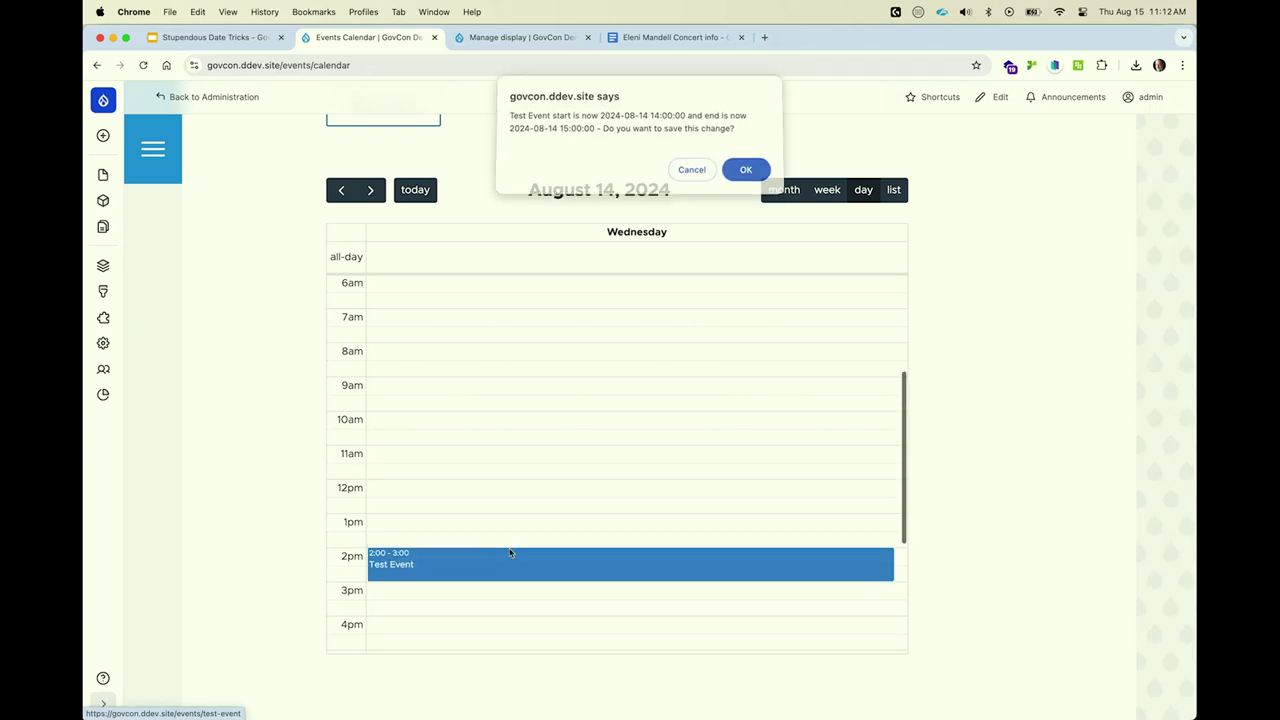
key(Return)
scroll(511, 557, down, 5)
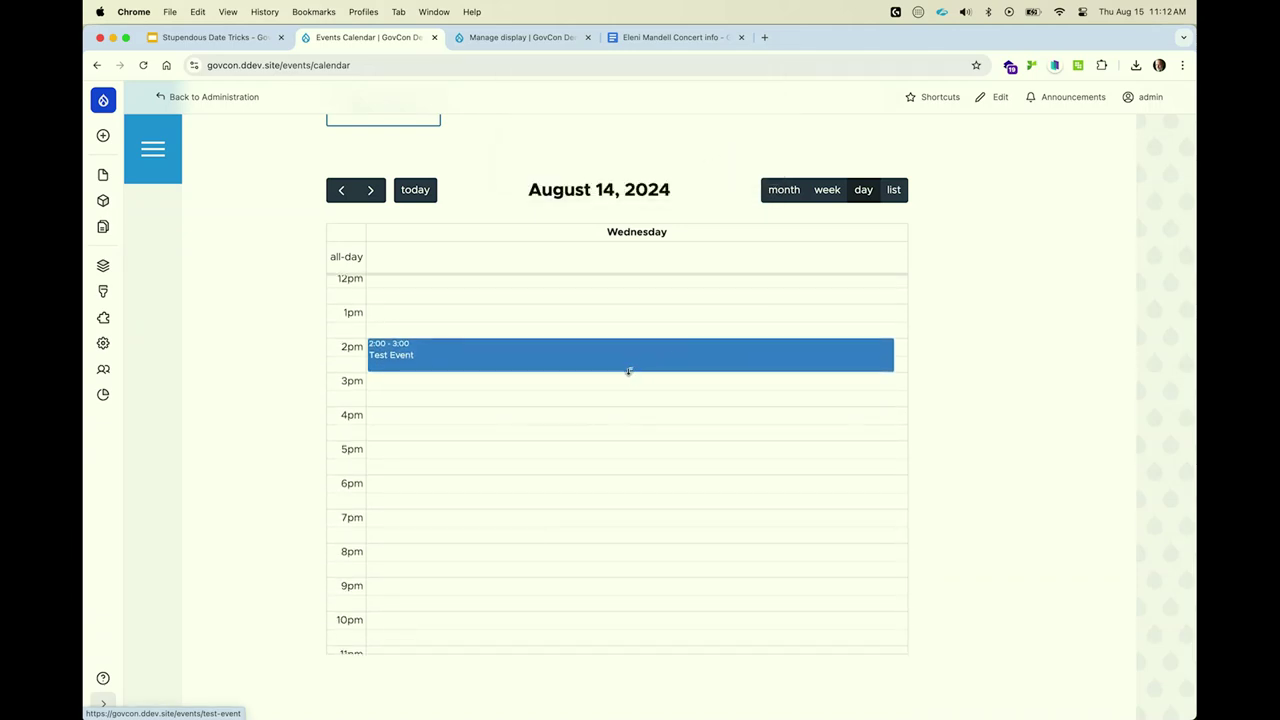
drag(629, 371, 634, 434)
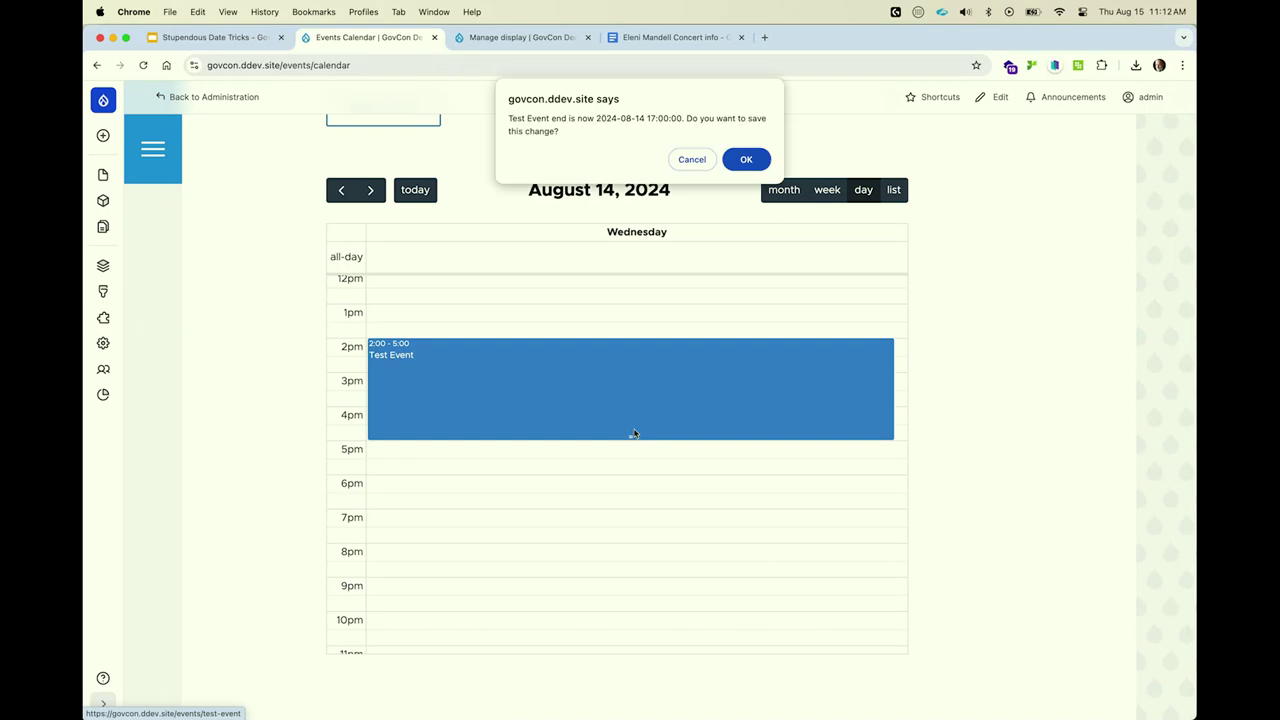
key(Return)
Open the Test Event page in a new tab, consult the Case 2: Monthly Meetups slide, and return to the event.
click(435, 346)
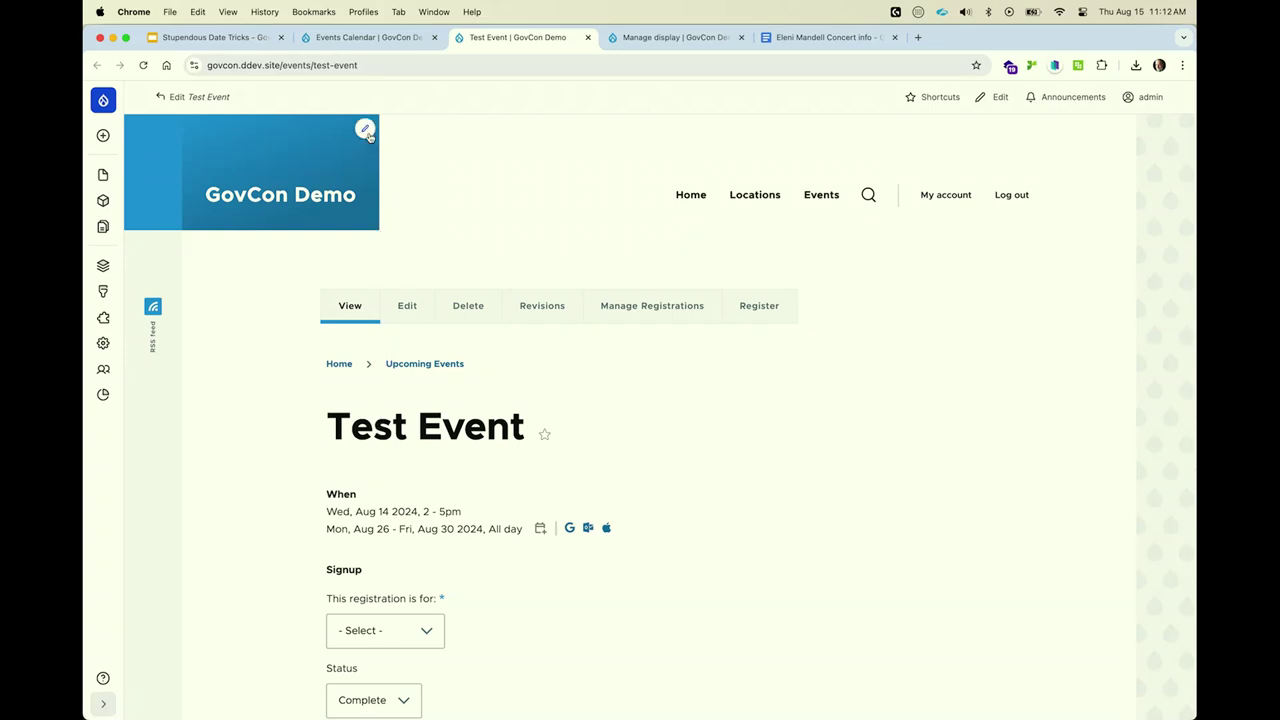
click(200, 38)
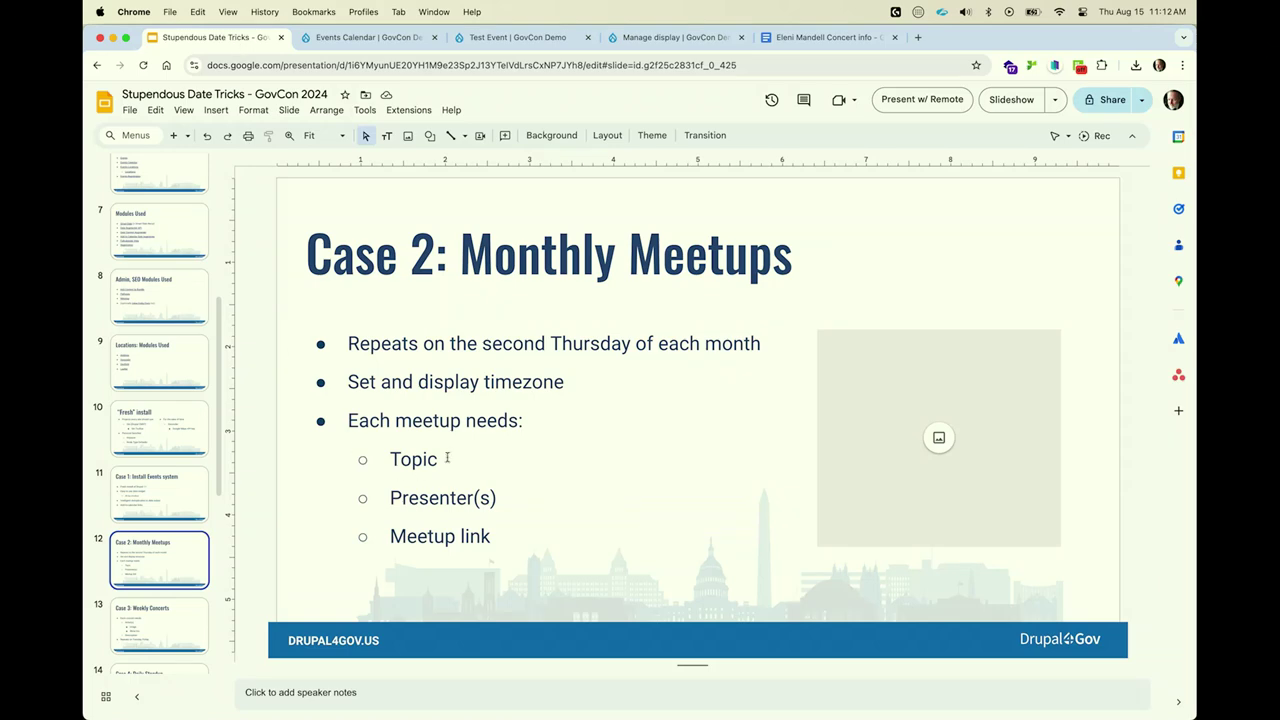
click(484, 40)
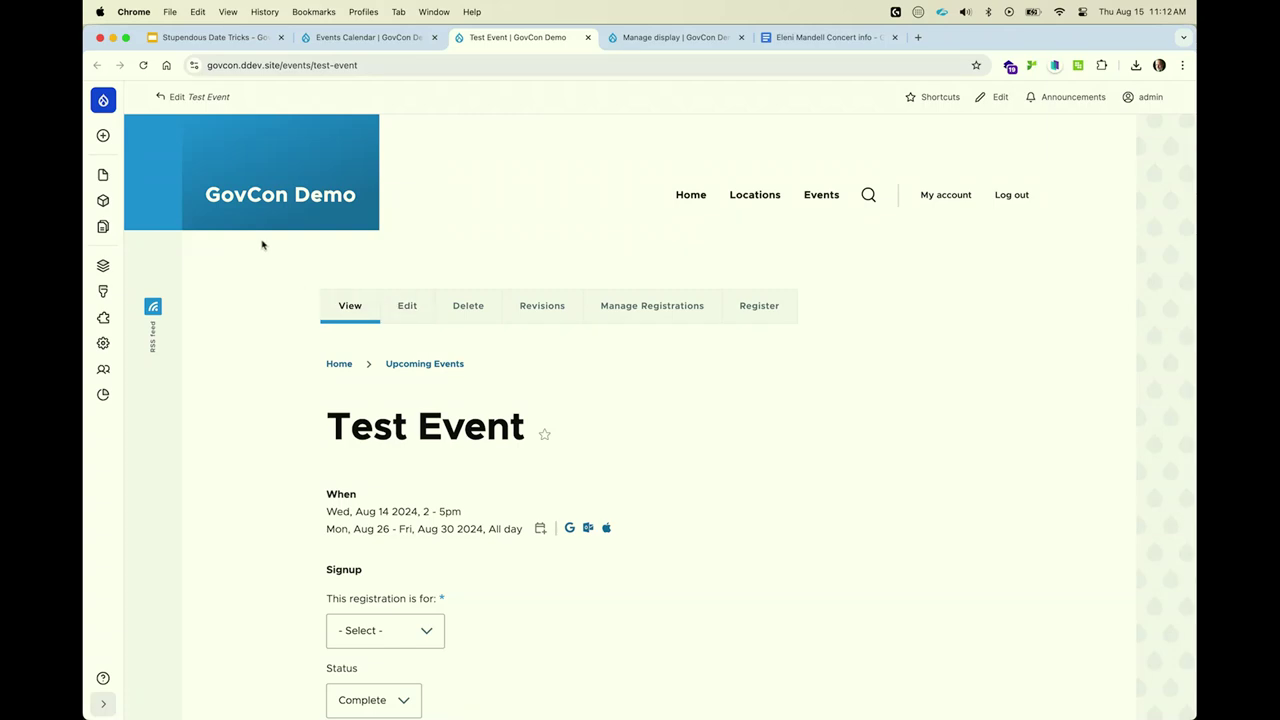
Start a new Location content item in a new tab and title it Acquia Boston.
mouse_move(103, 135)
click(168, 181)
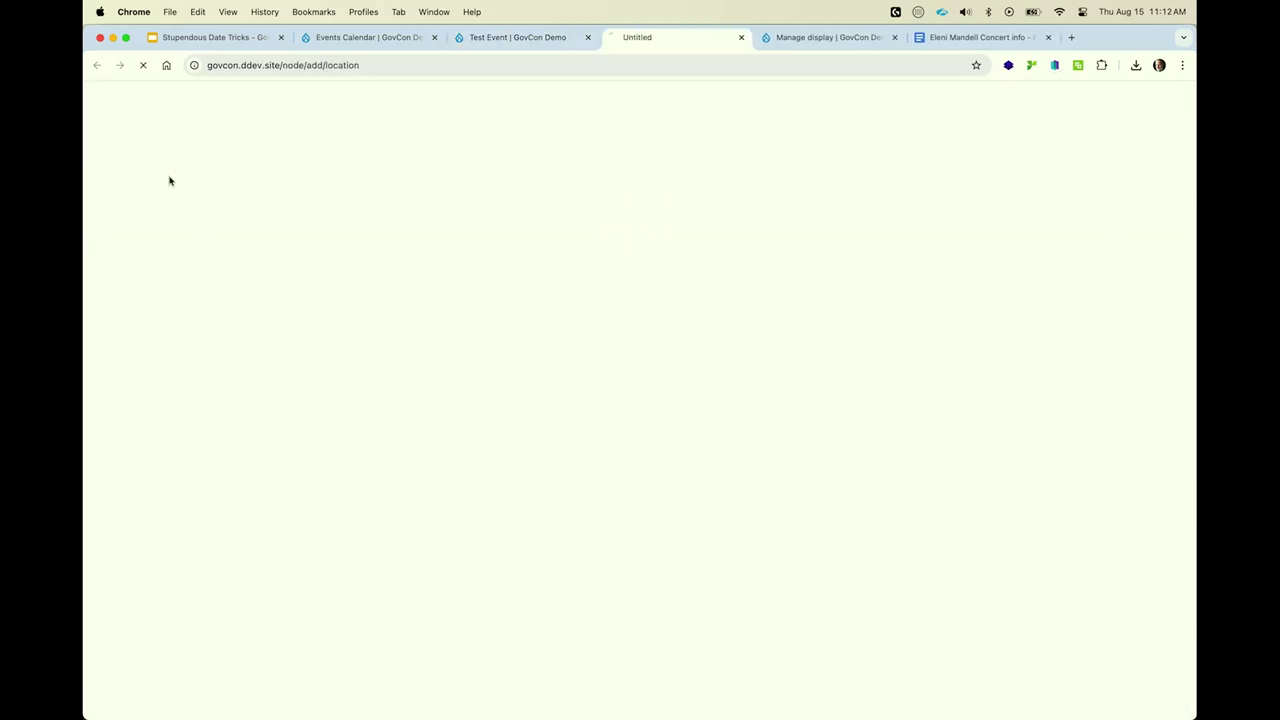
click(317, 212)
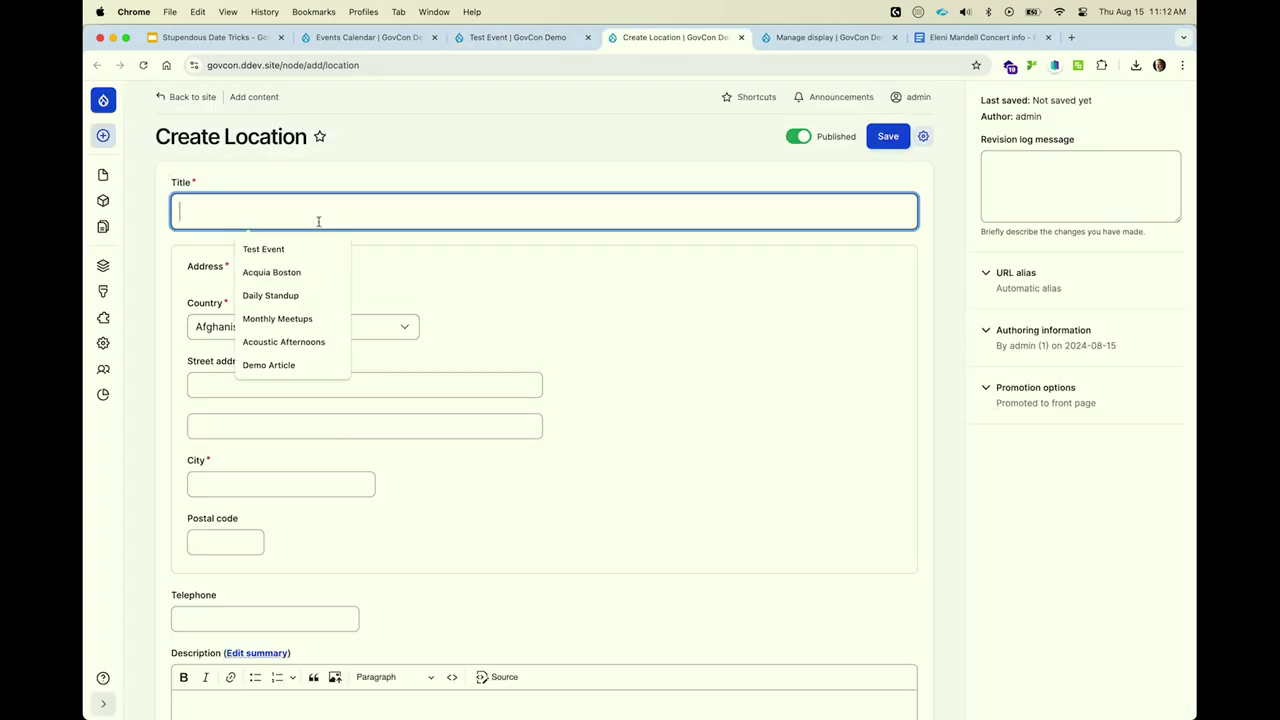
click(312, 270)
Set the location's country to United States, fill in the saved office address, and save it to check its map.
click(283, 325)
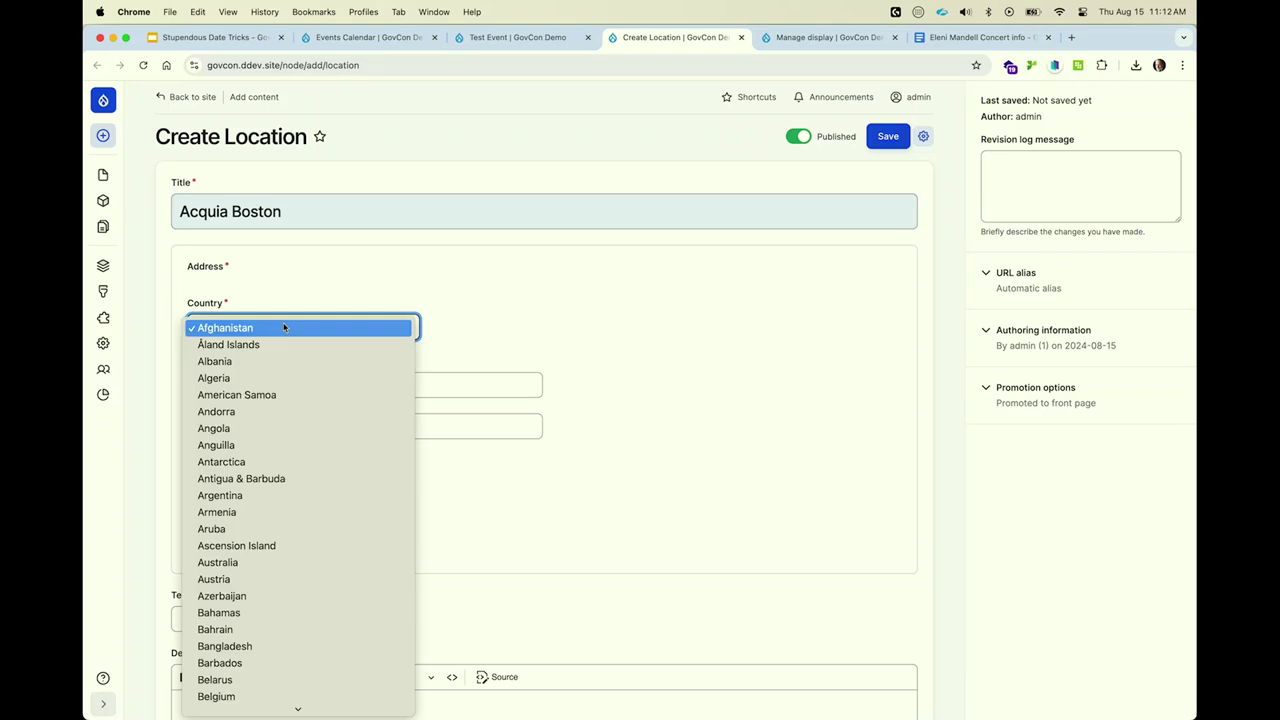
text(un)
scroll(251, 457, down, 5)
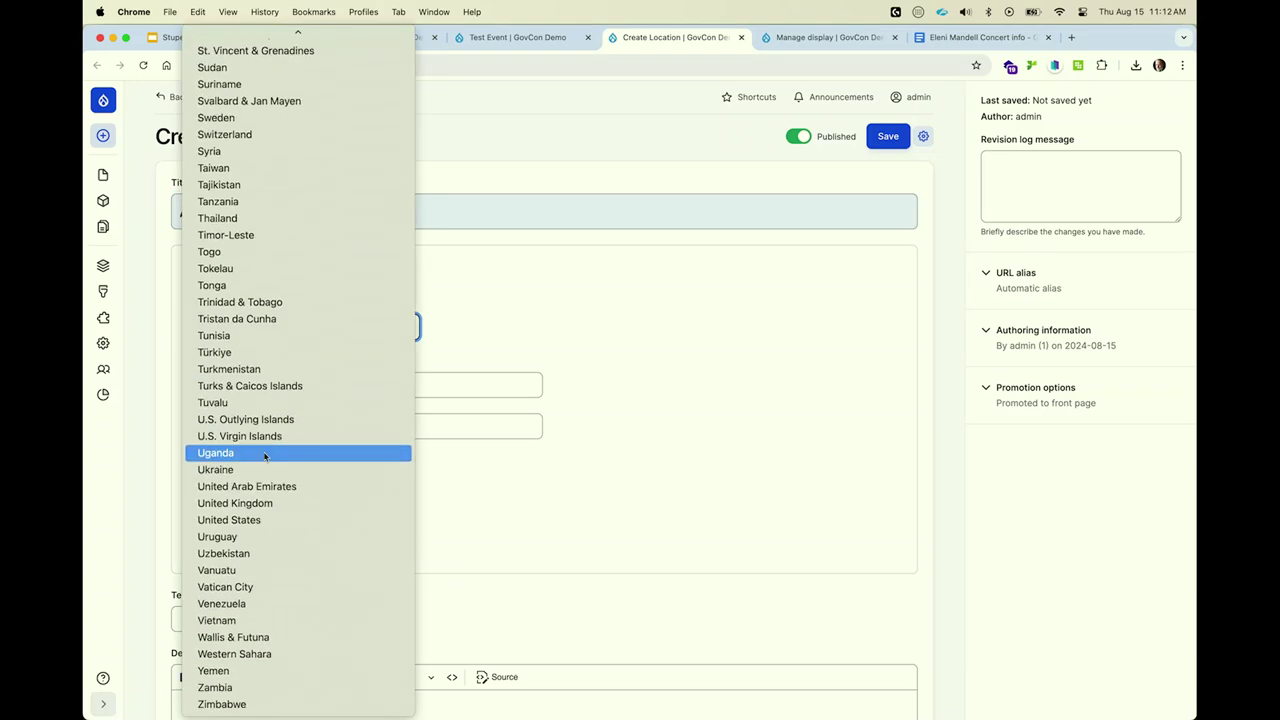
click(260, 520)
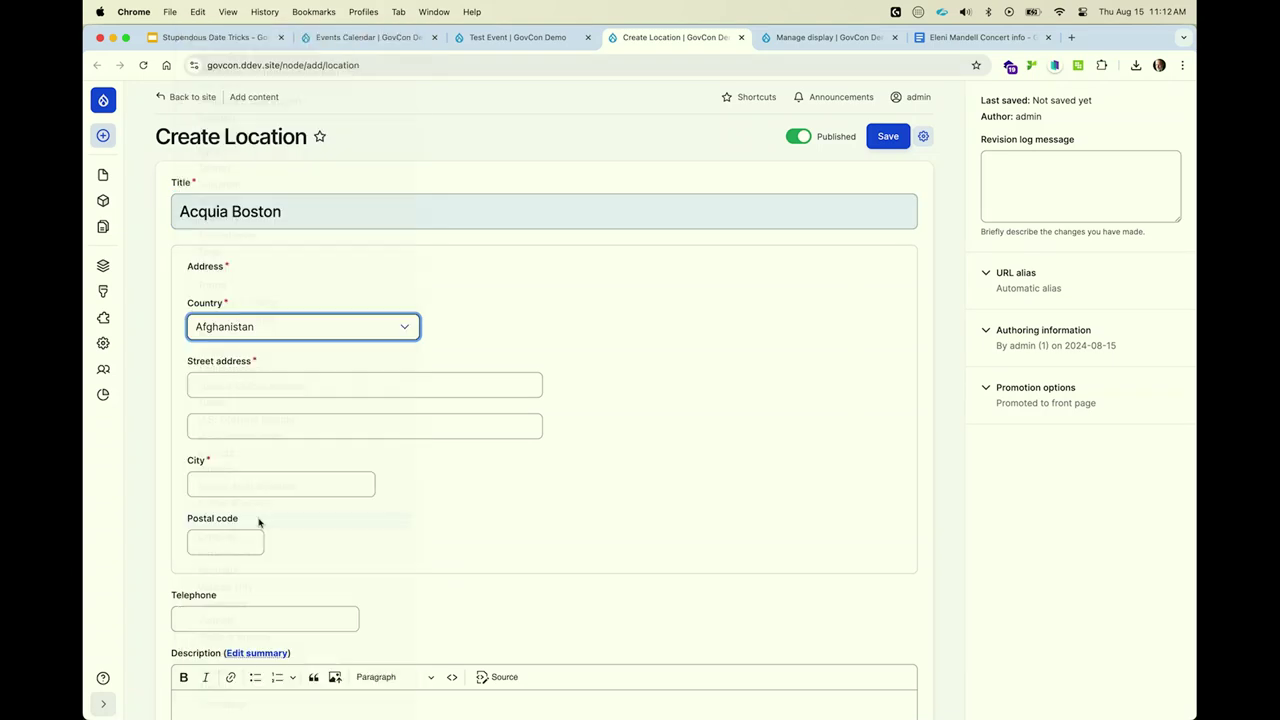
click(306, 383)
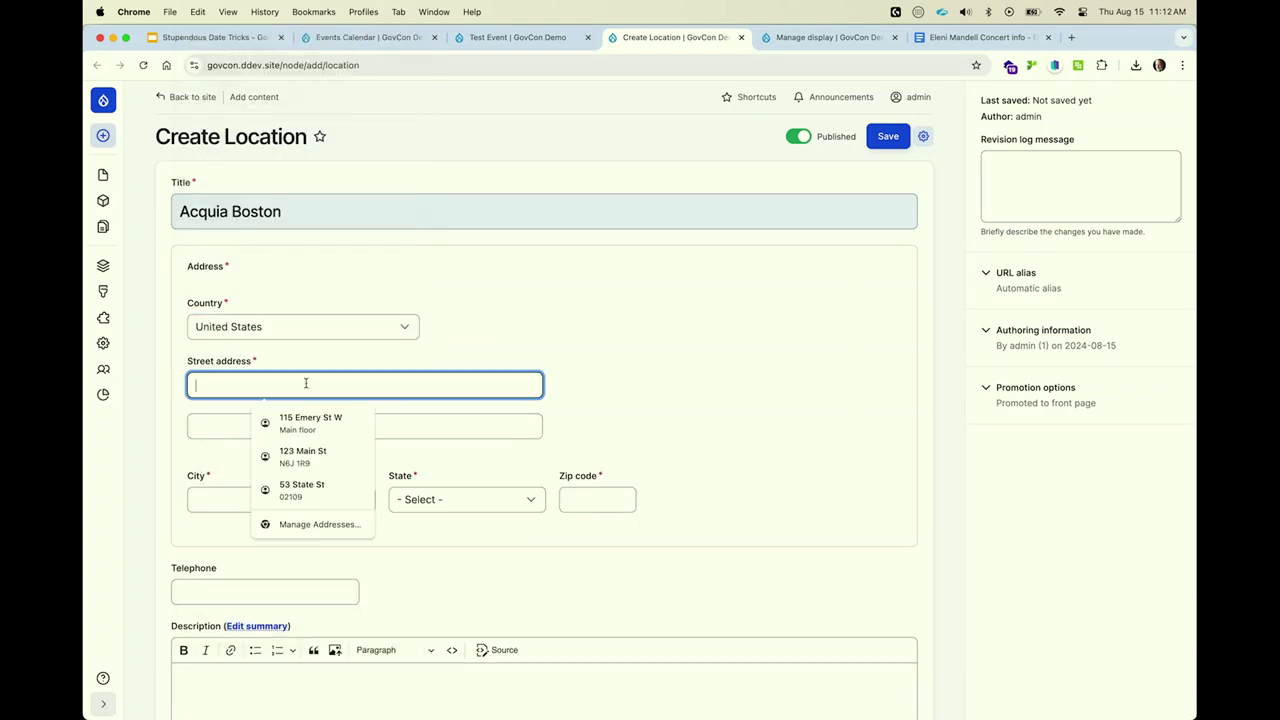
click(298, 489)
key(Return)
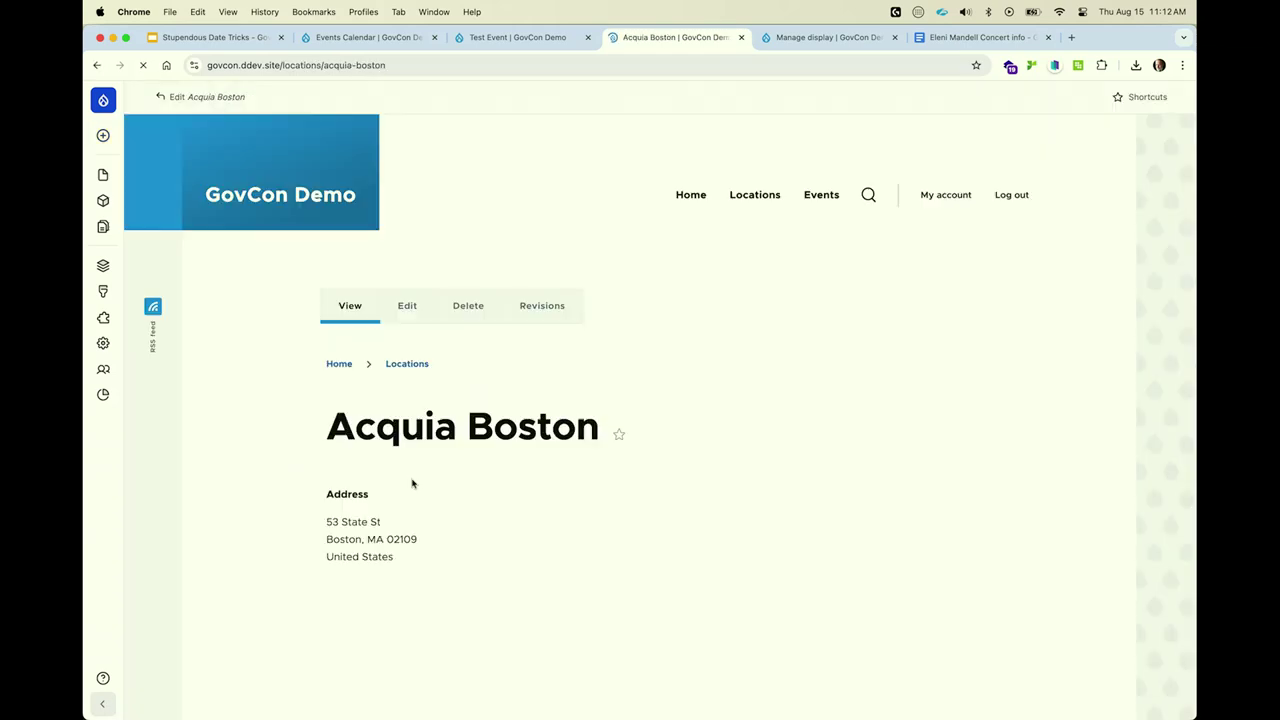
scroll(517, 240, down, 5)
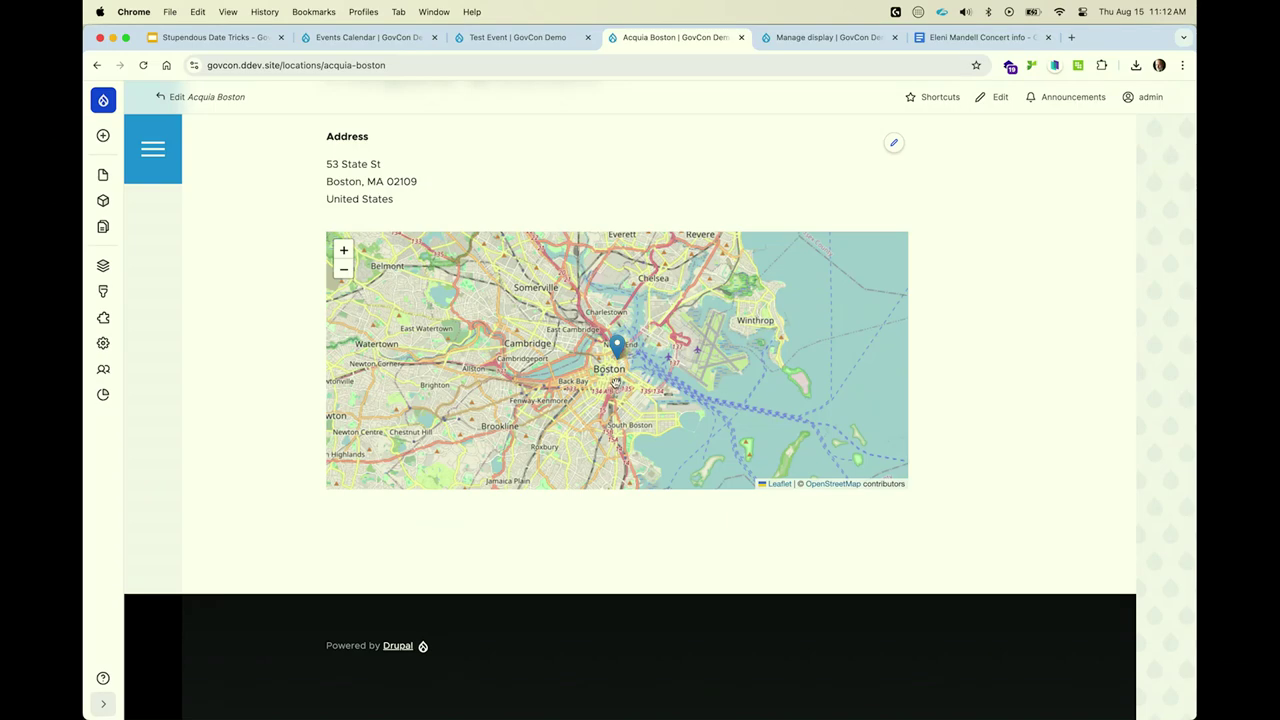
scroll(604, 324, up, 1)
scroll(604, 324, down, 1)
scroll(598, 166, up, 5)
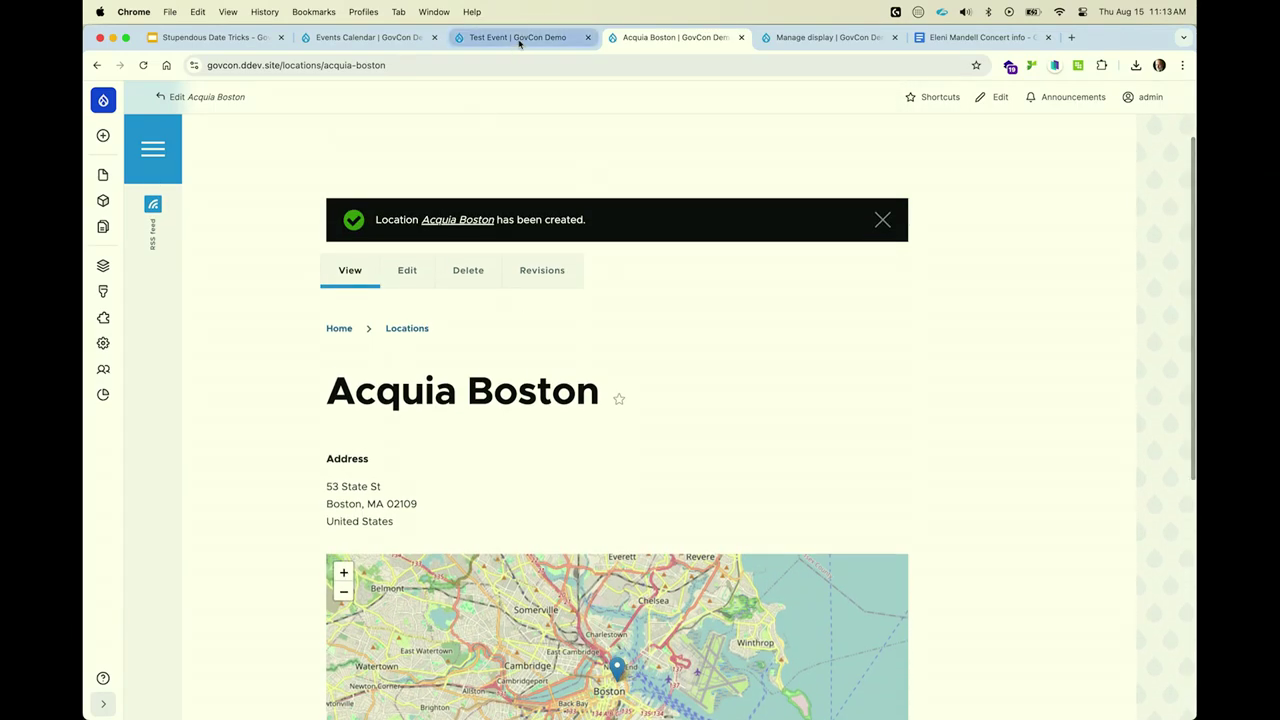
Edit the Test Event to reference Acquia Boston as its Where location and save it.
click(517, 38)
click(410, 306)
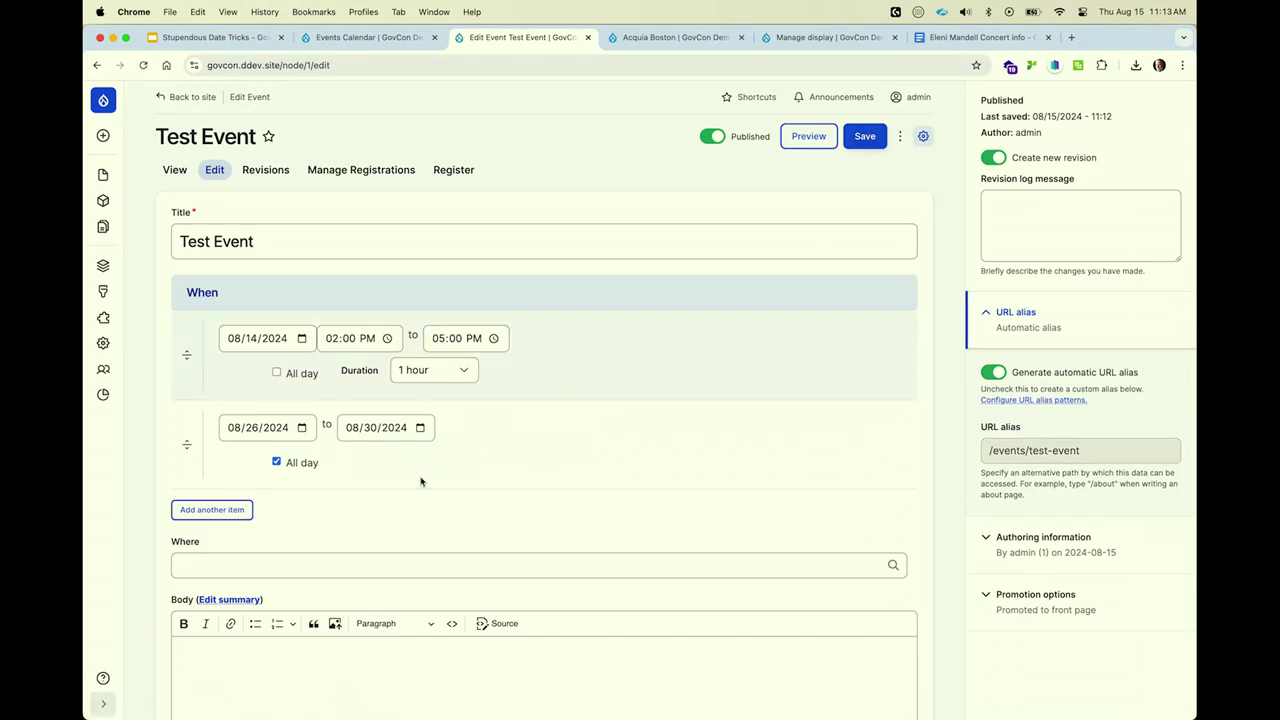
scroll(420, 477, down, 3)
click(370, 444)
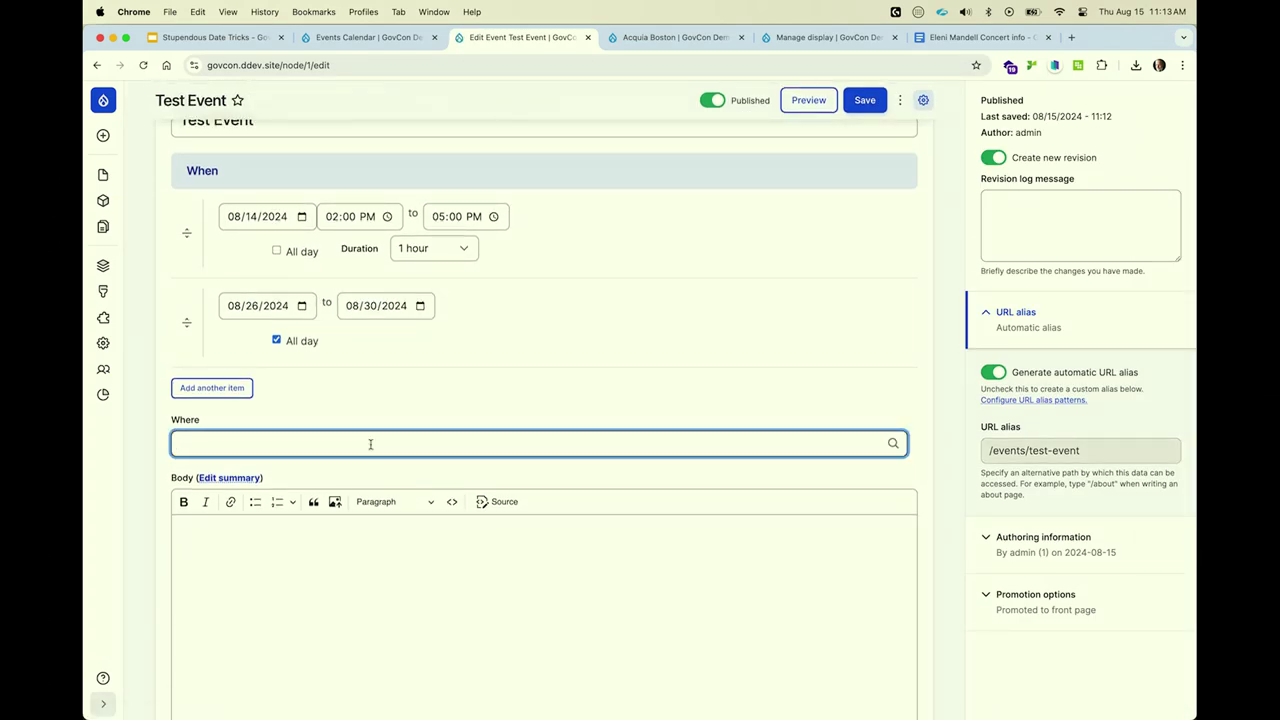
text(Ac)
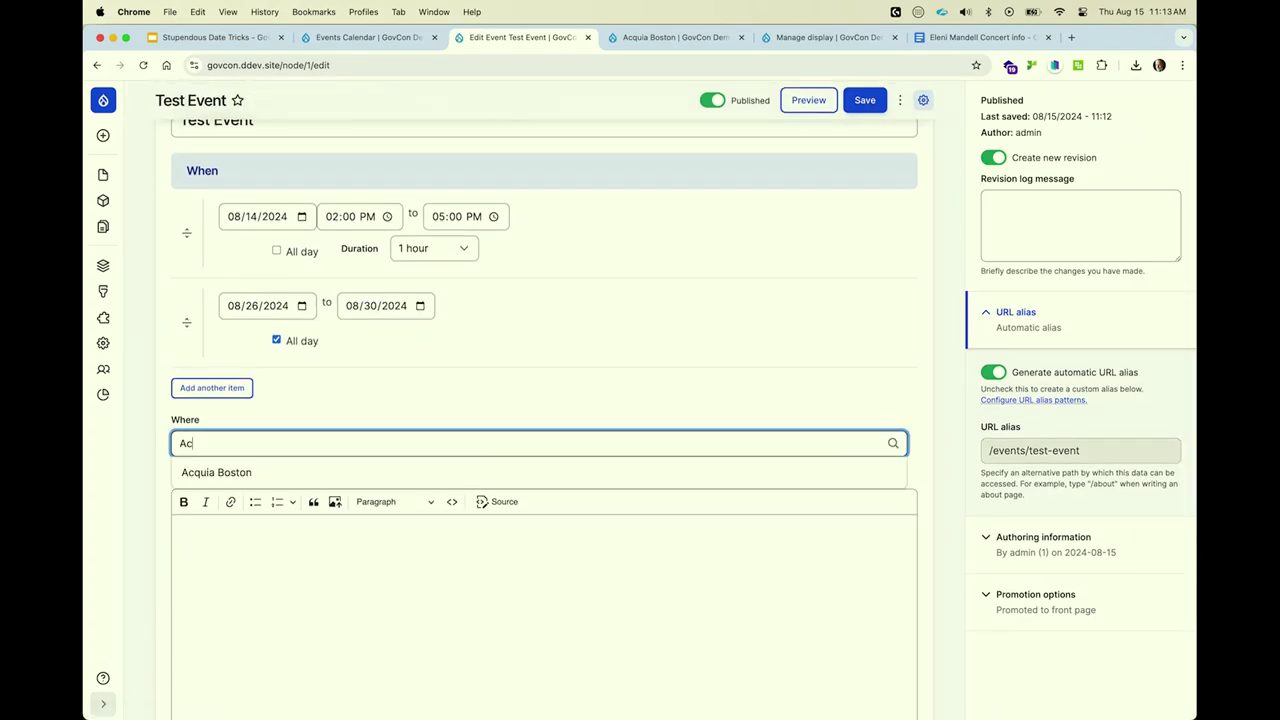
click(371, 474)
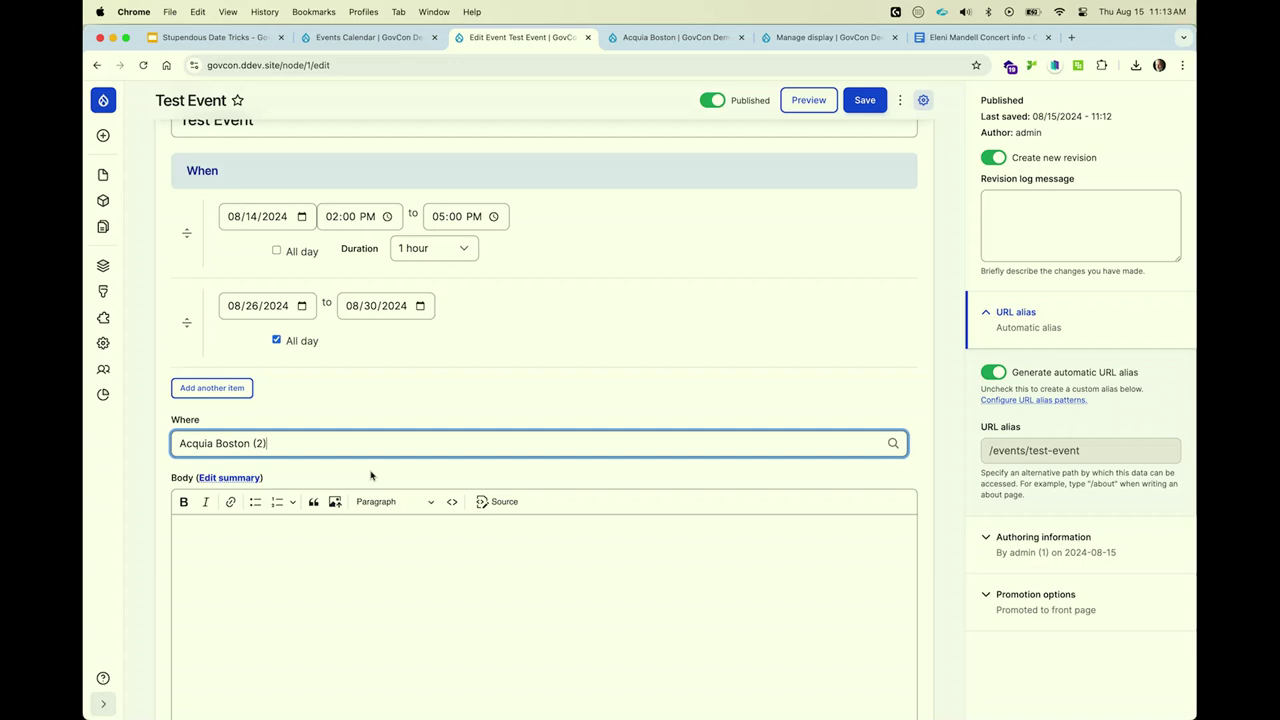
click(866, 100)
Check the location details on the Test Event page and switch back to the presentation slides.
scroll(818, 290, down, 2)
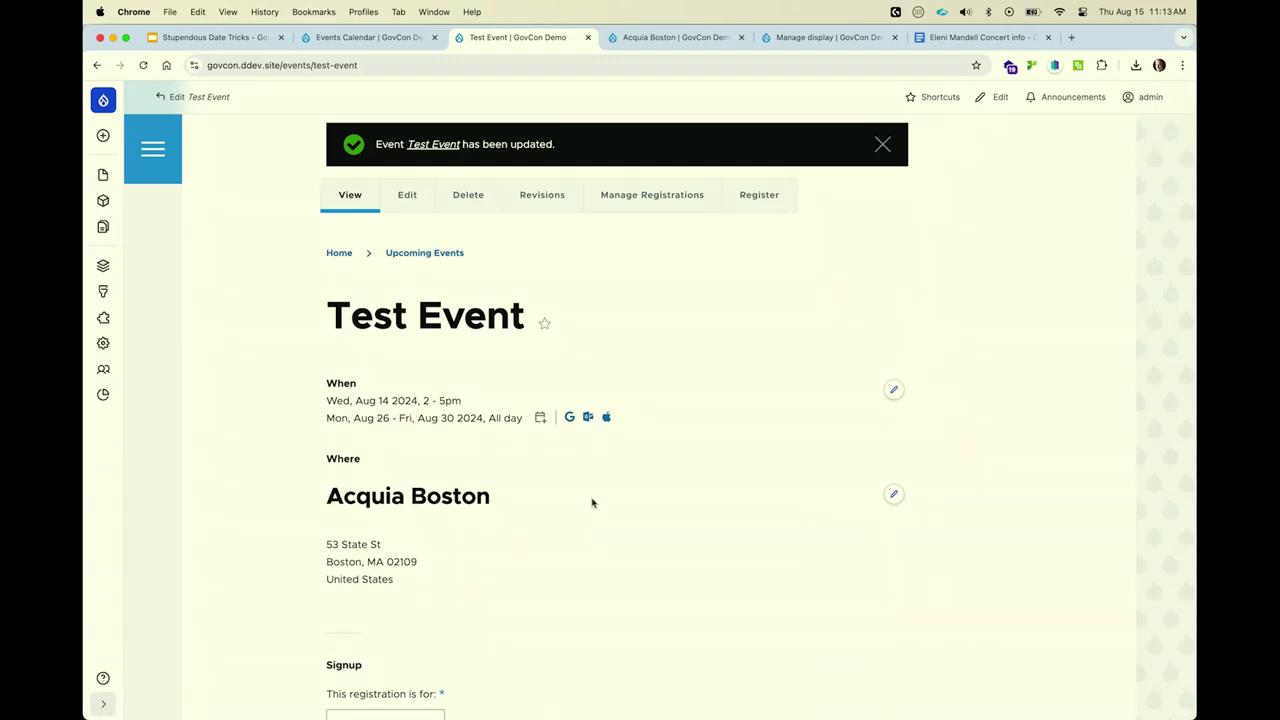
click(221, 40)
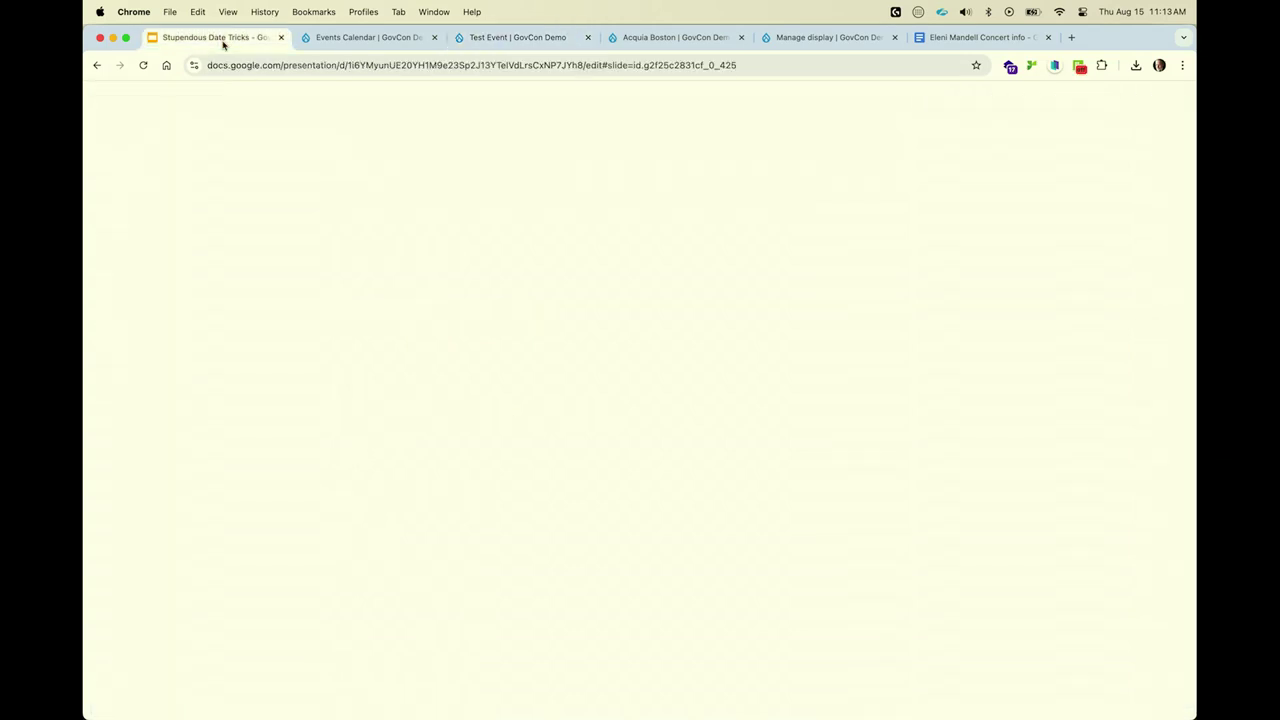
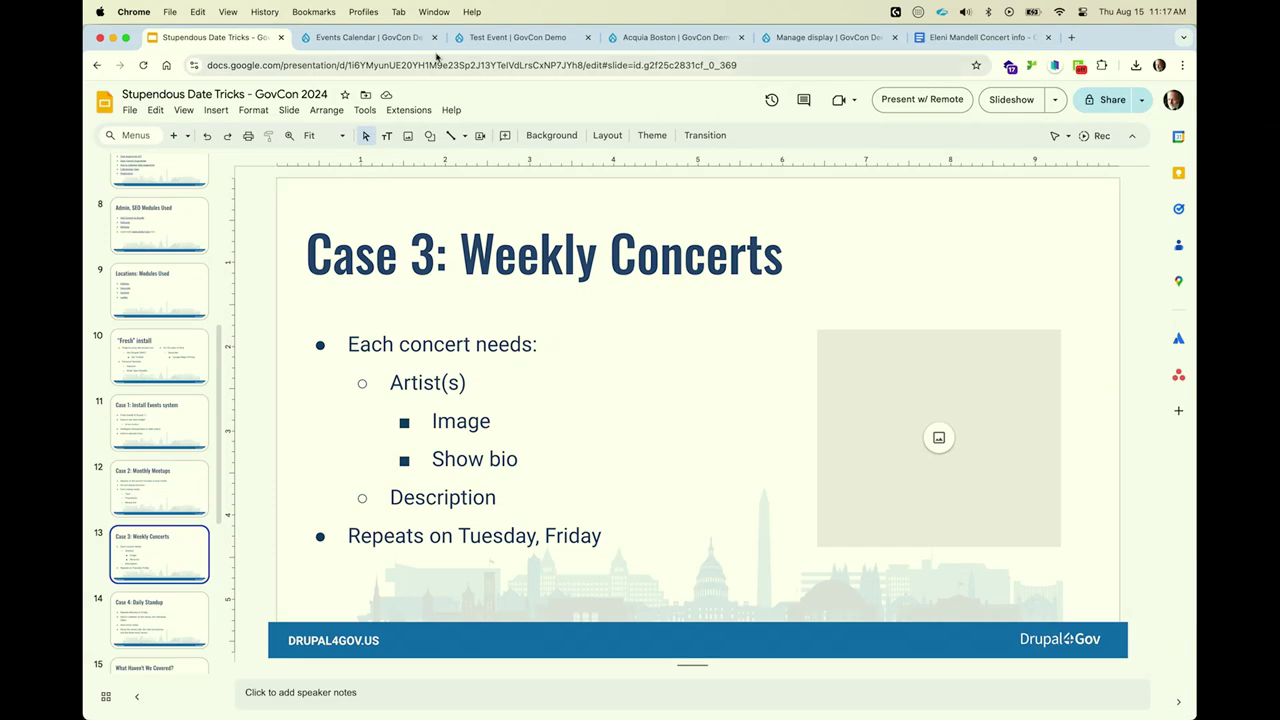
Find the Smart Date Recurring module in the Drupal site's module list and install it.
click(381, 40)
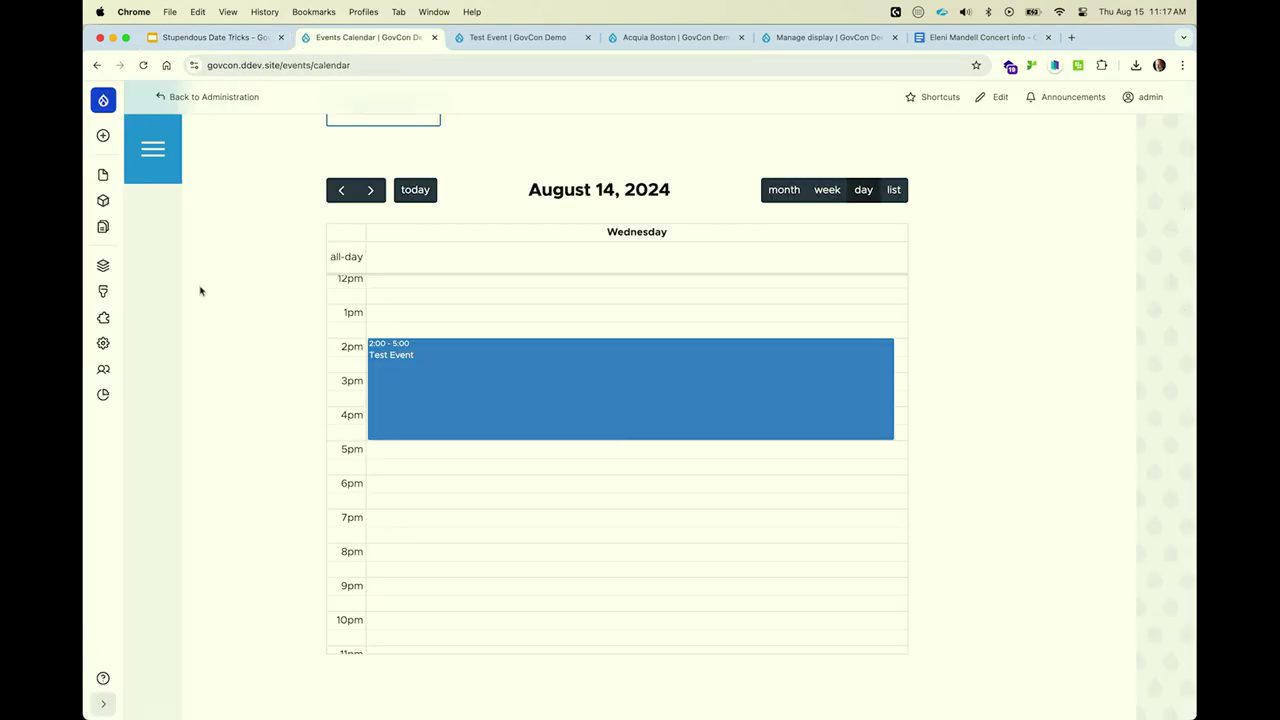
click(103, 318)
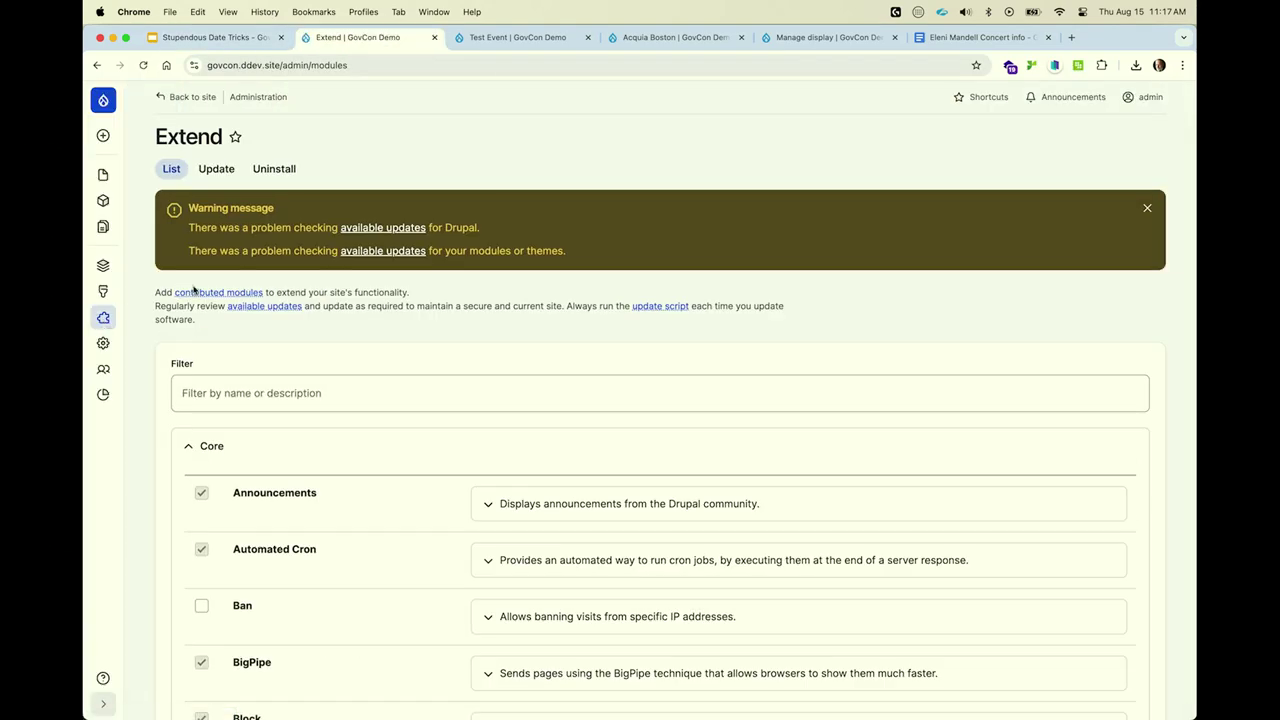
click(218, 400)
text(recy)
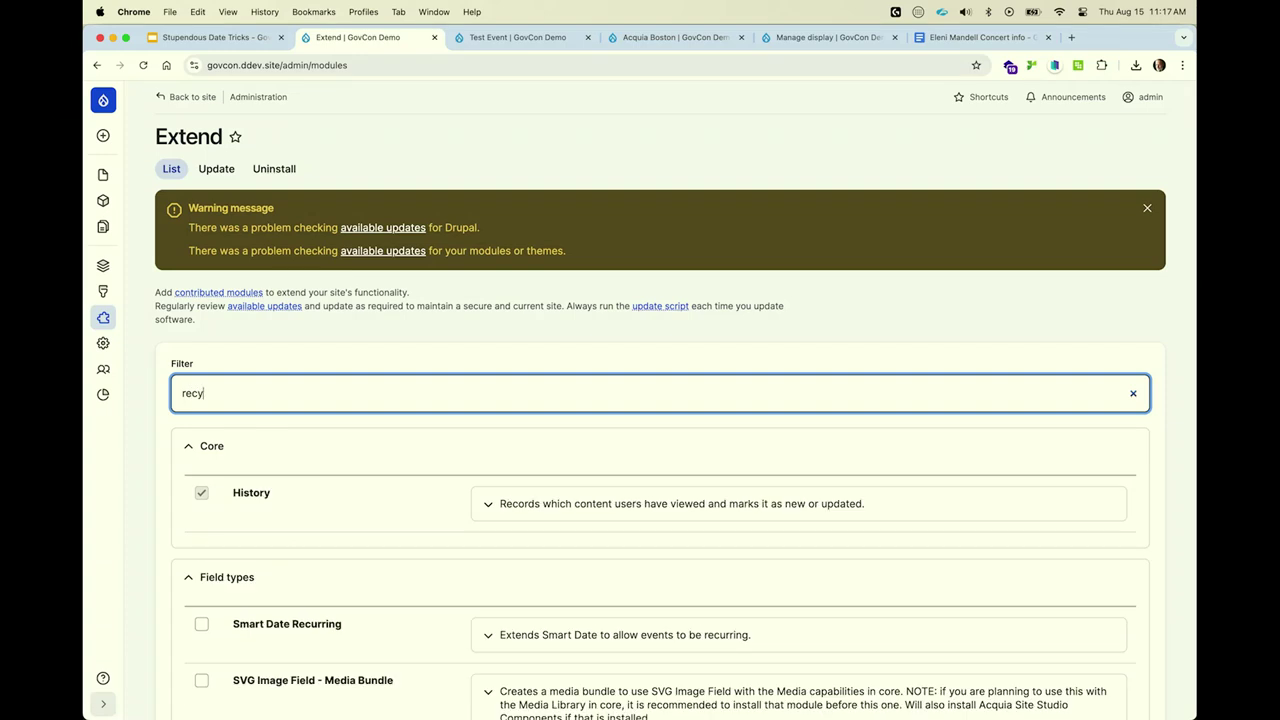
key(BackSpace)
text(u)
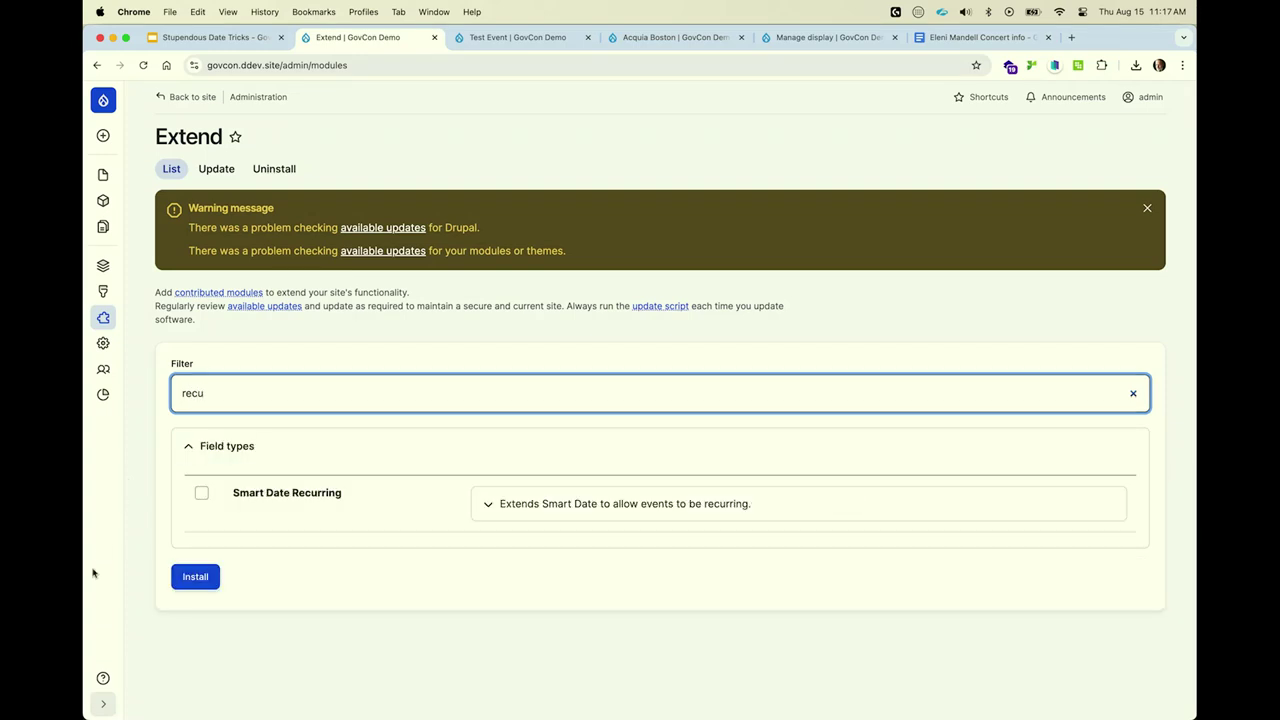
click(201, 492)
click(209, 581)
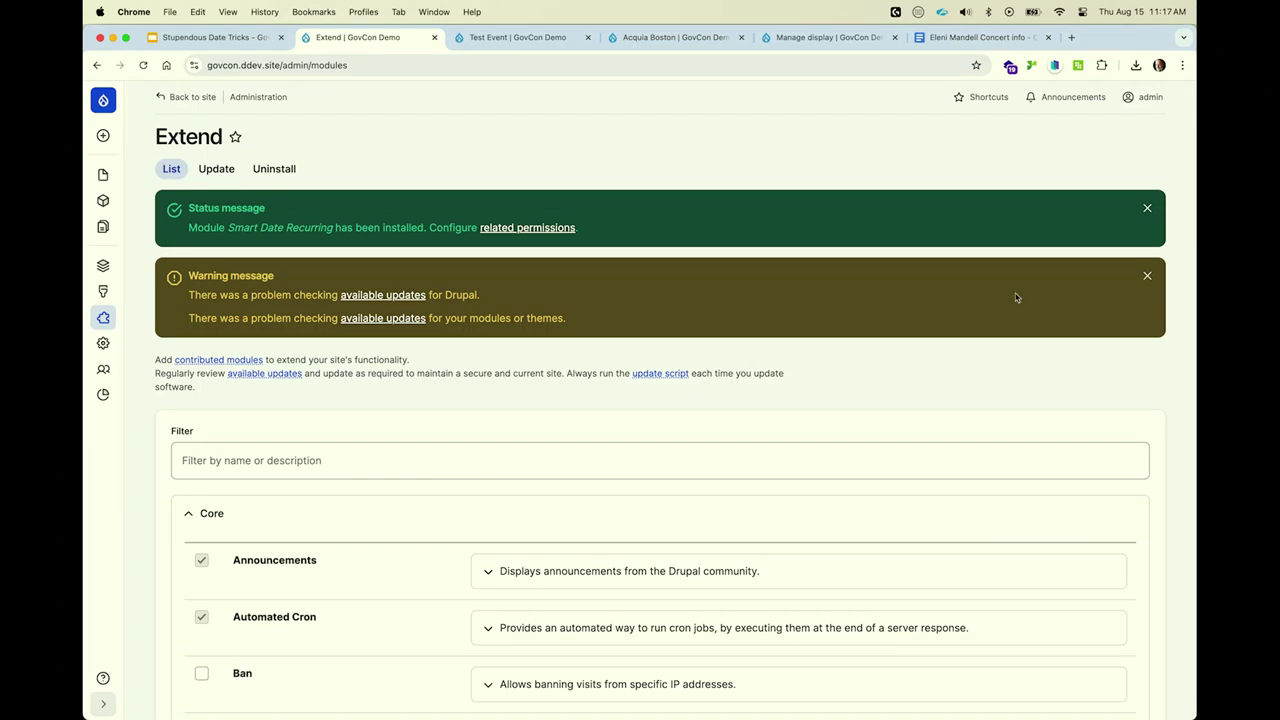
Allow recurring date values on the Event content type's When field and save the field settings.
click(815, 37)
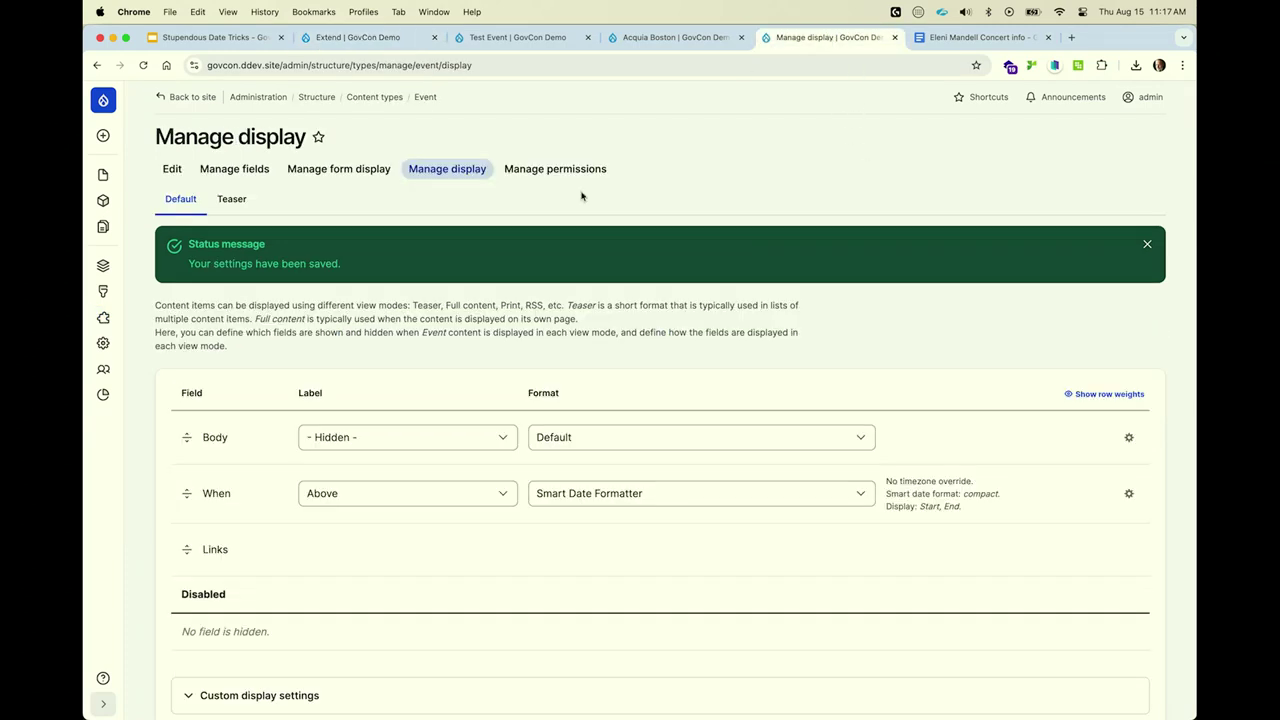
click(234, 168)
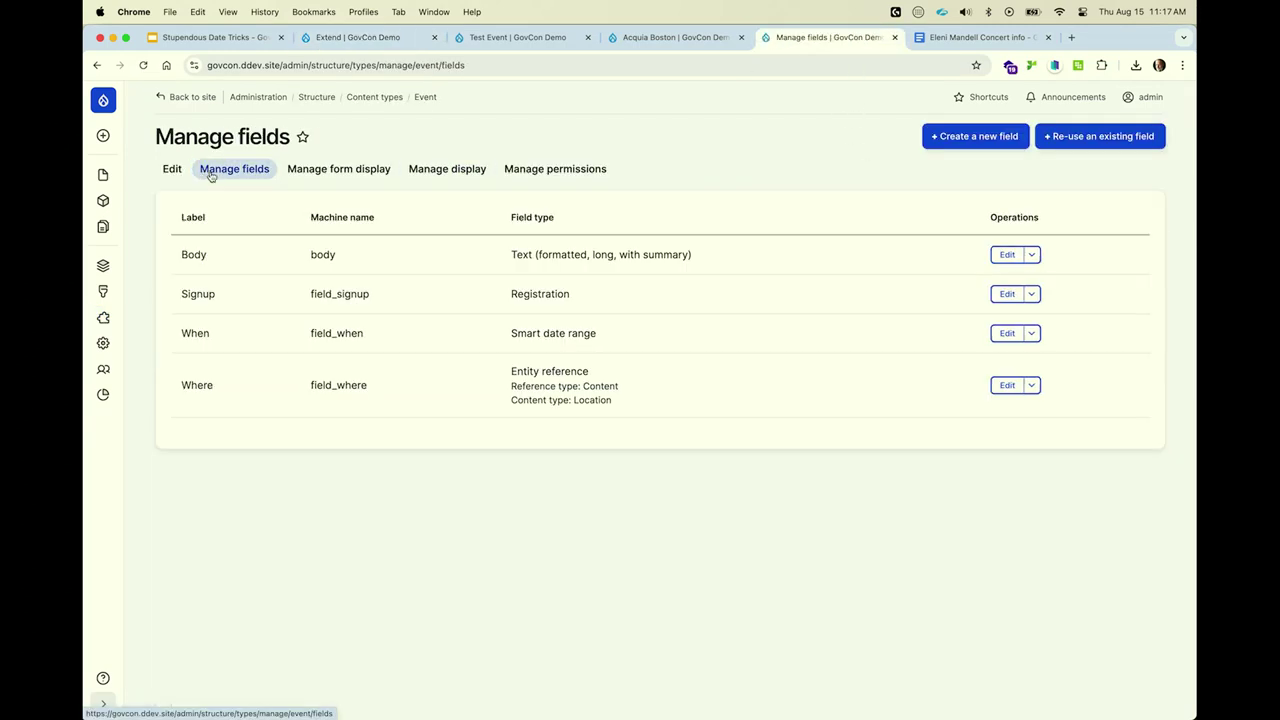
click(1006, 333)
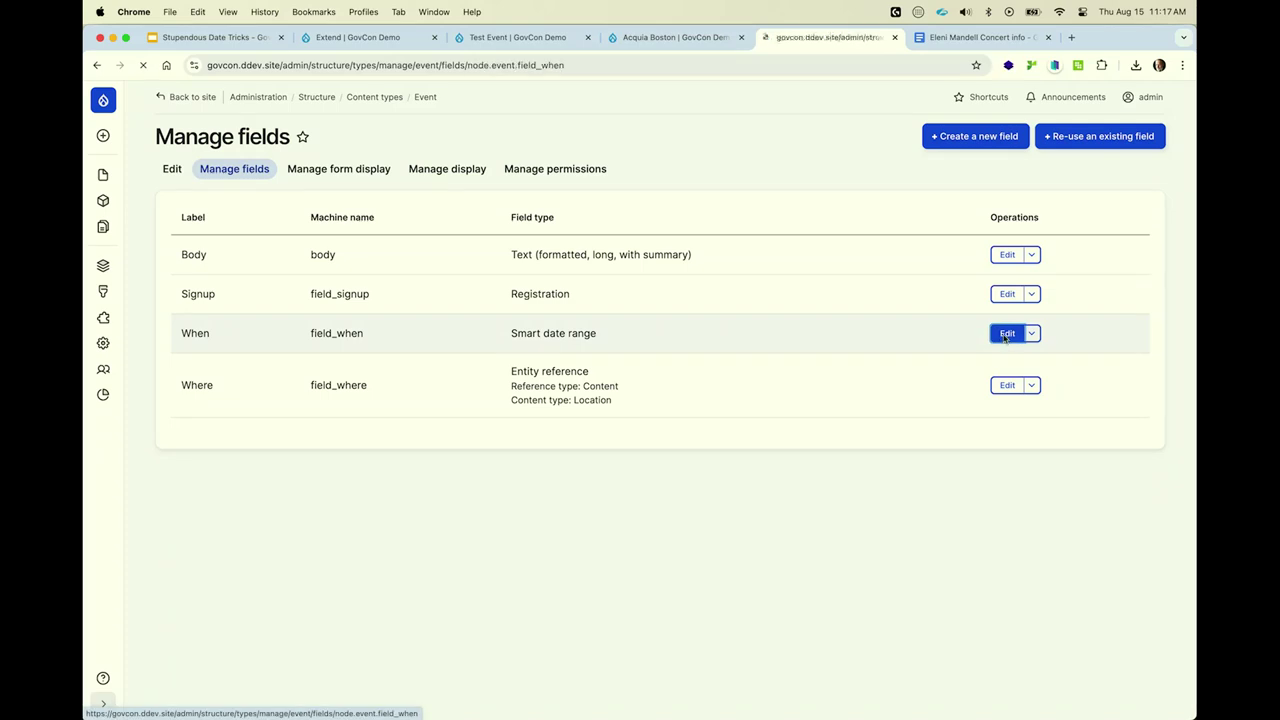
click(197, 676)
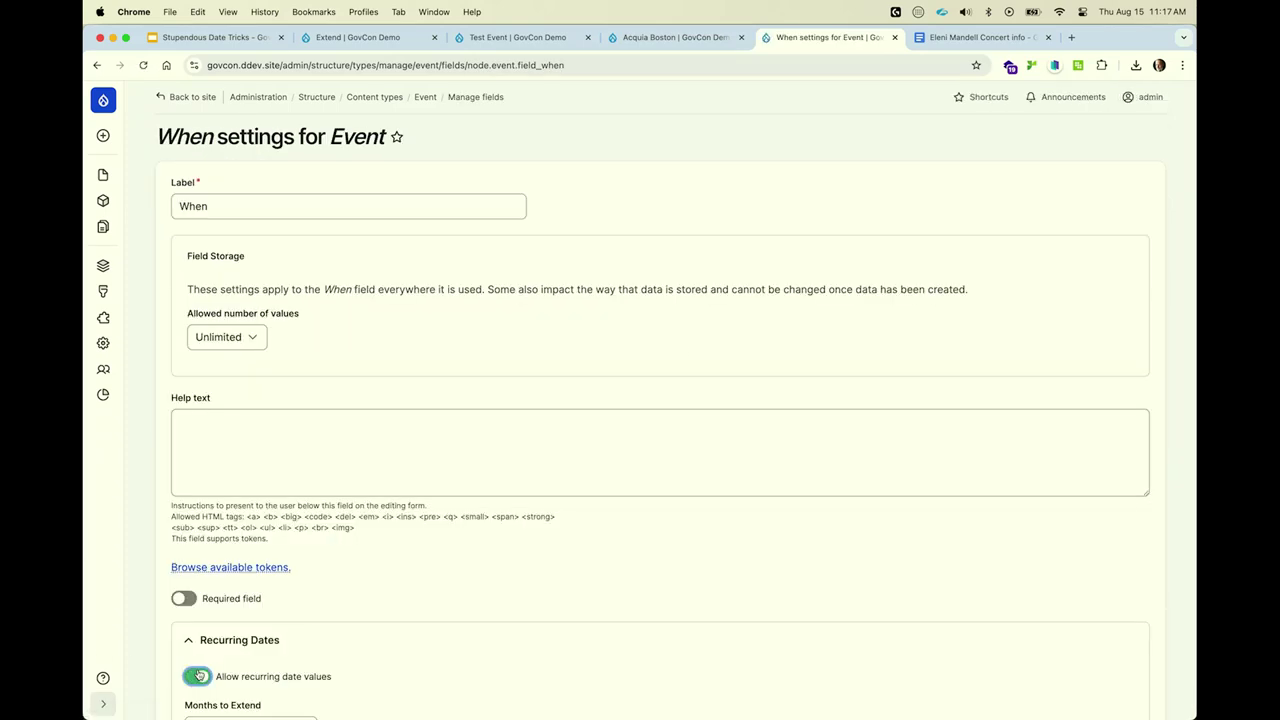
scroll(197, 675, down, 3)
scroll(197, 675, down, 3)
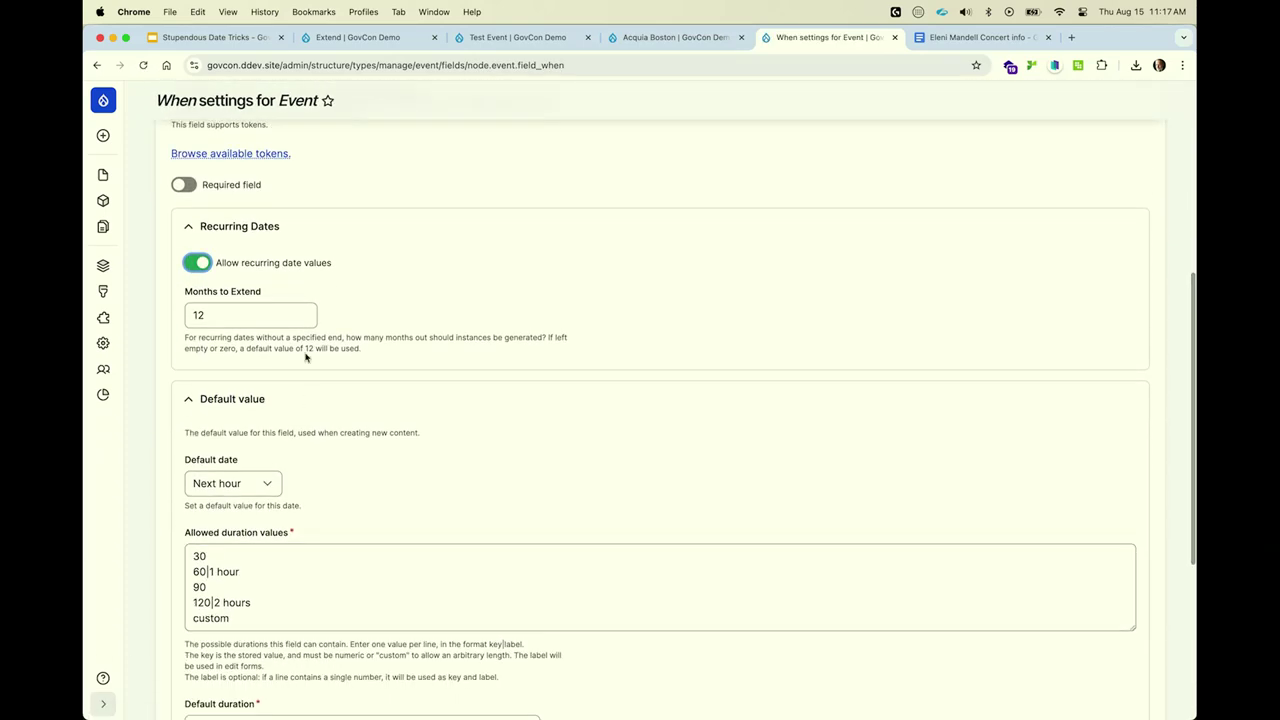
key(Return)
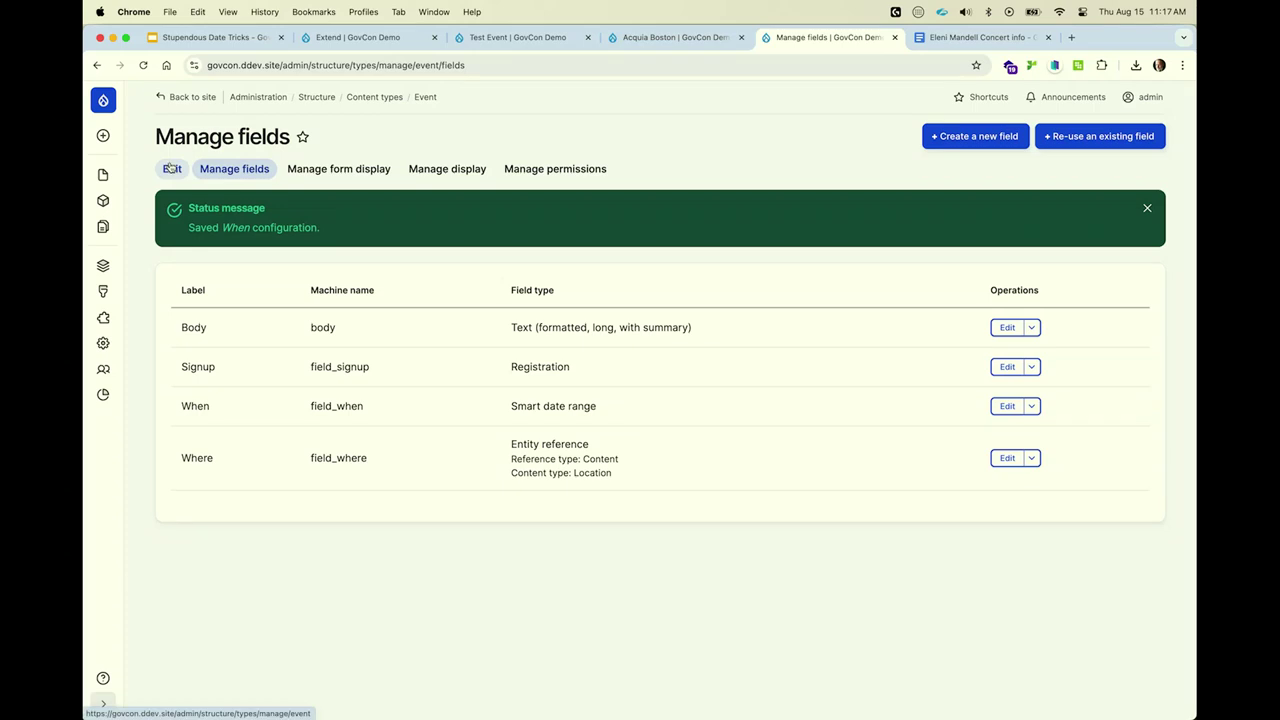
Review the Case 2: Monthly Meetups slide in the presentation, and return to the Event content type's field management page.
click(214, 37)
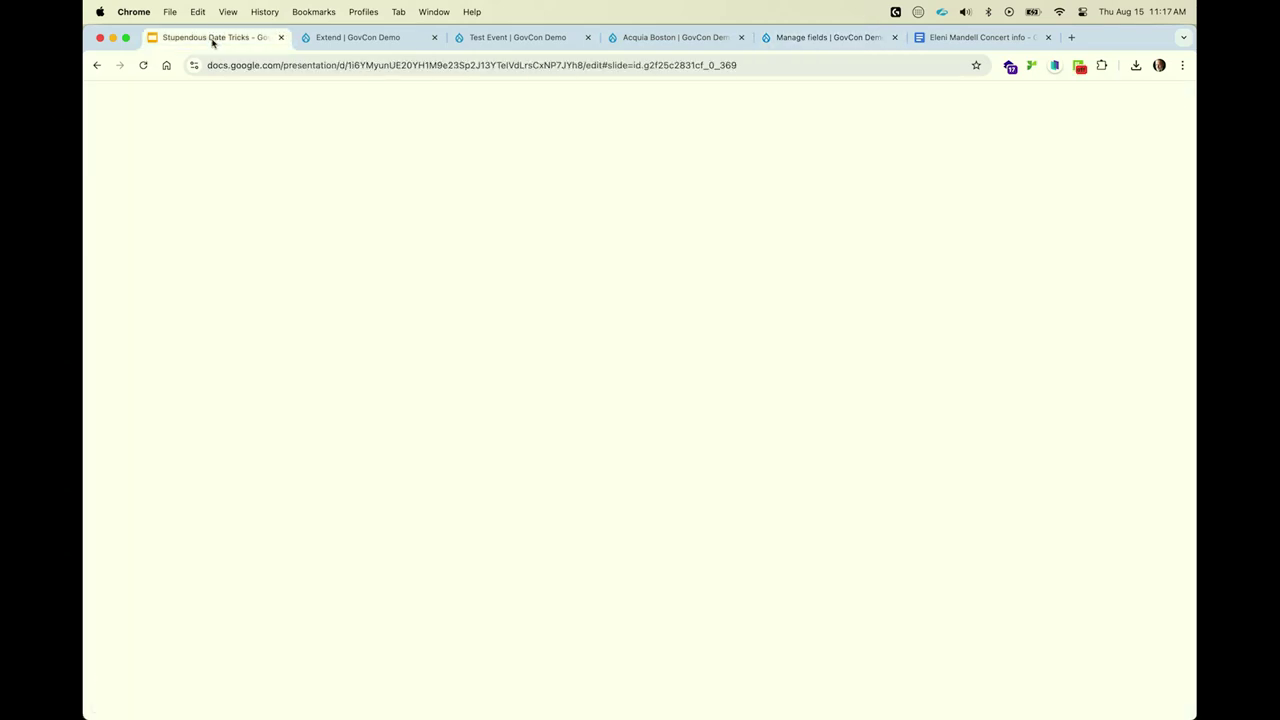
click(158, 486)
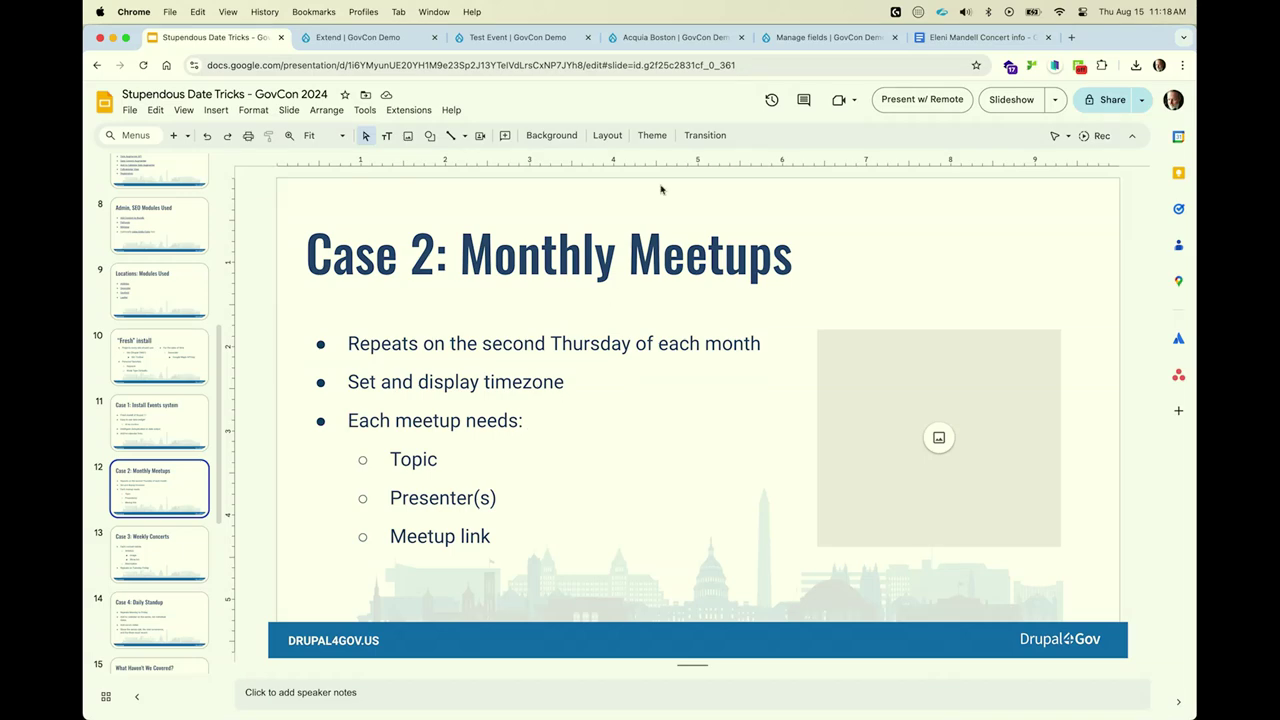
click(818, 36)
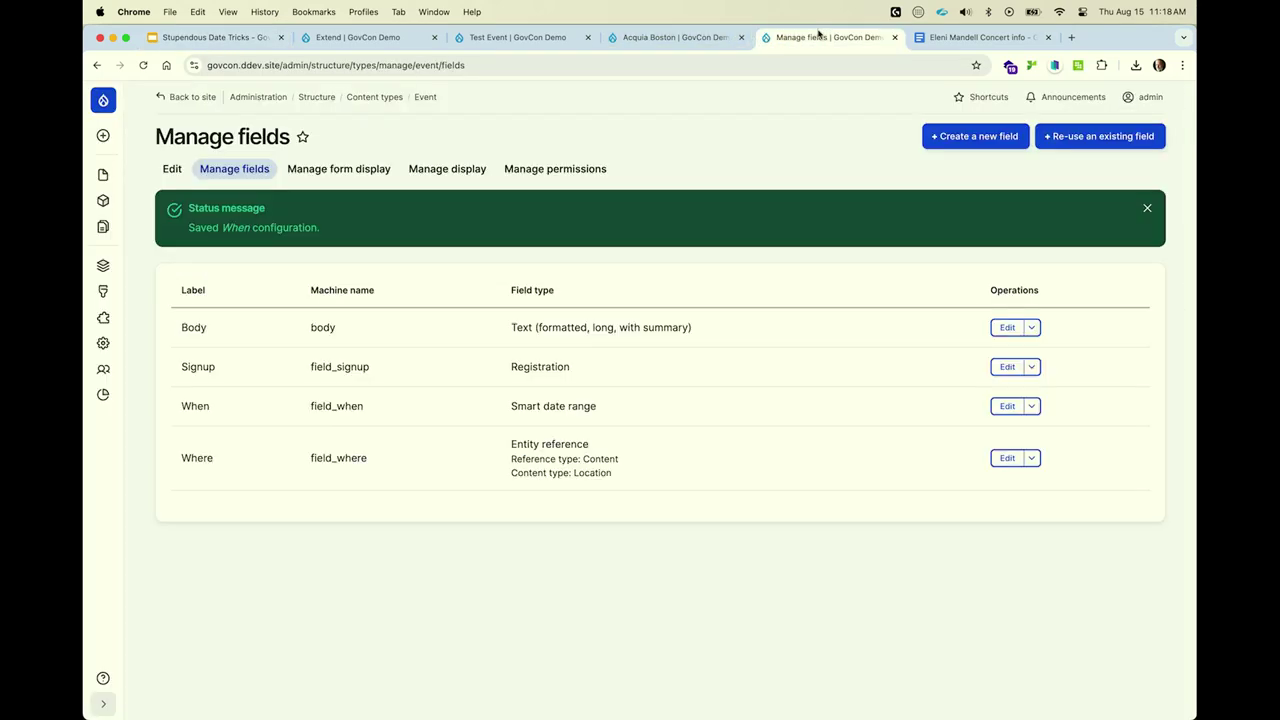
Change the When field's widget on the Event form display to Date and time range with timezone.
click(370, 177)
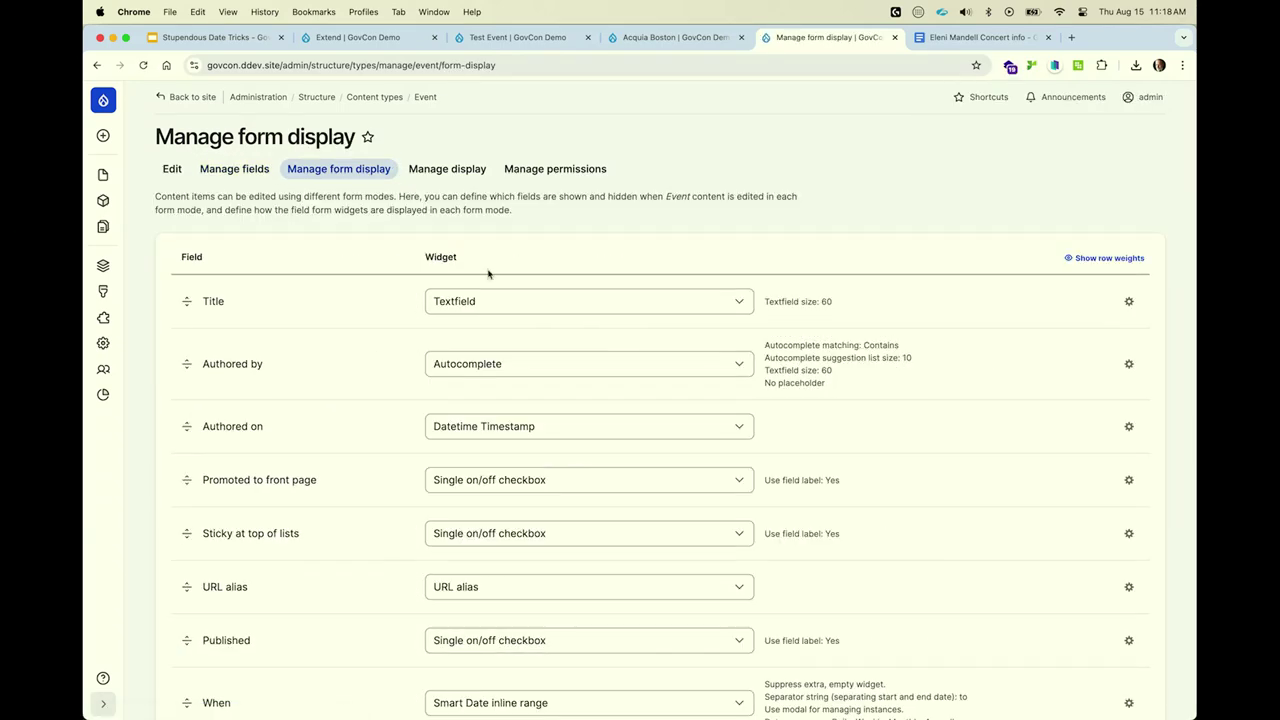
scroll(488, 274, down, 5)
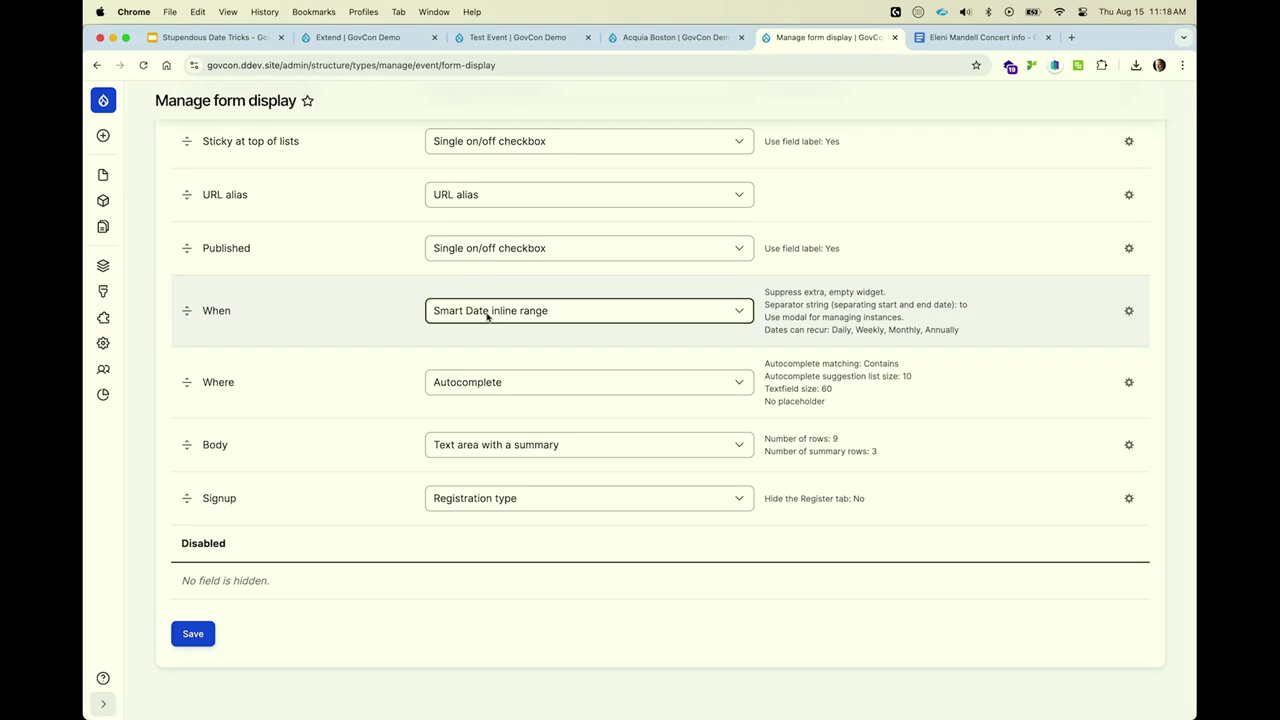
click(488, 312)
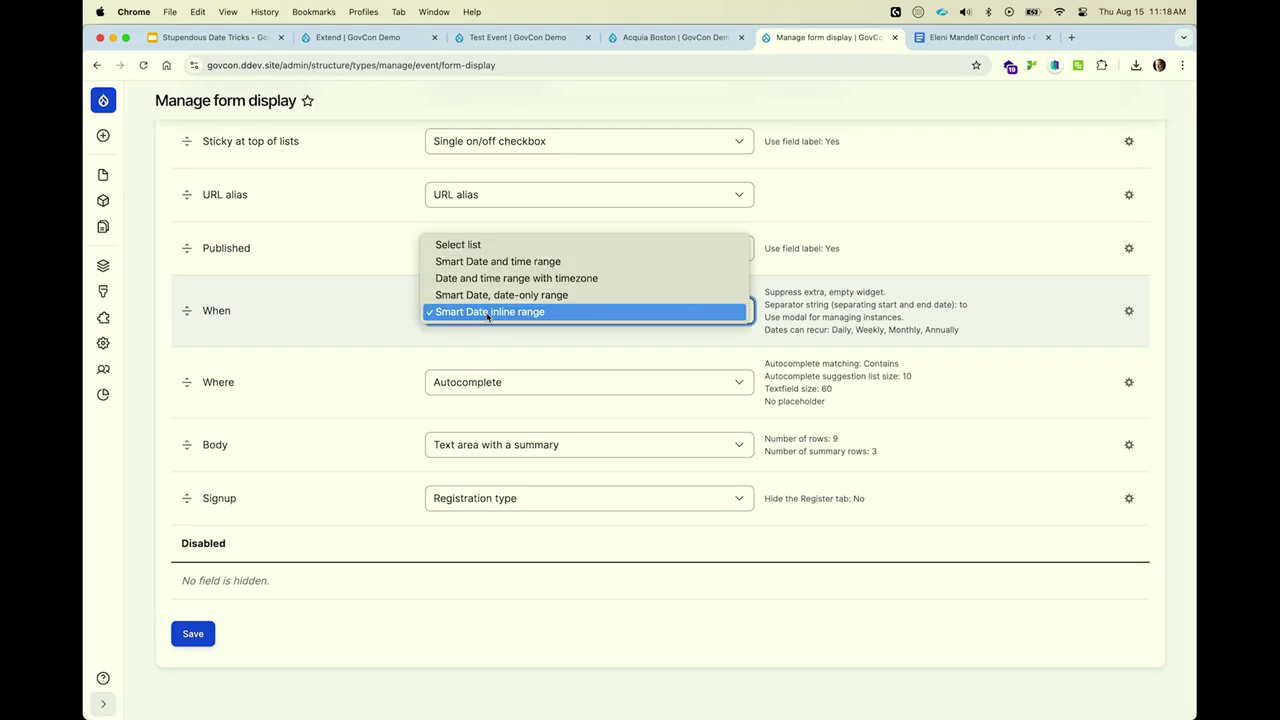
click(507, 281)
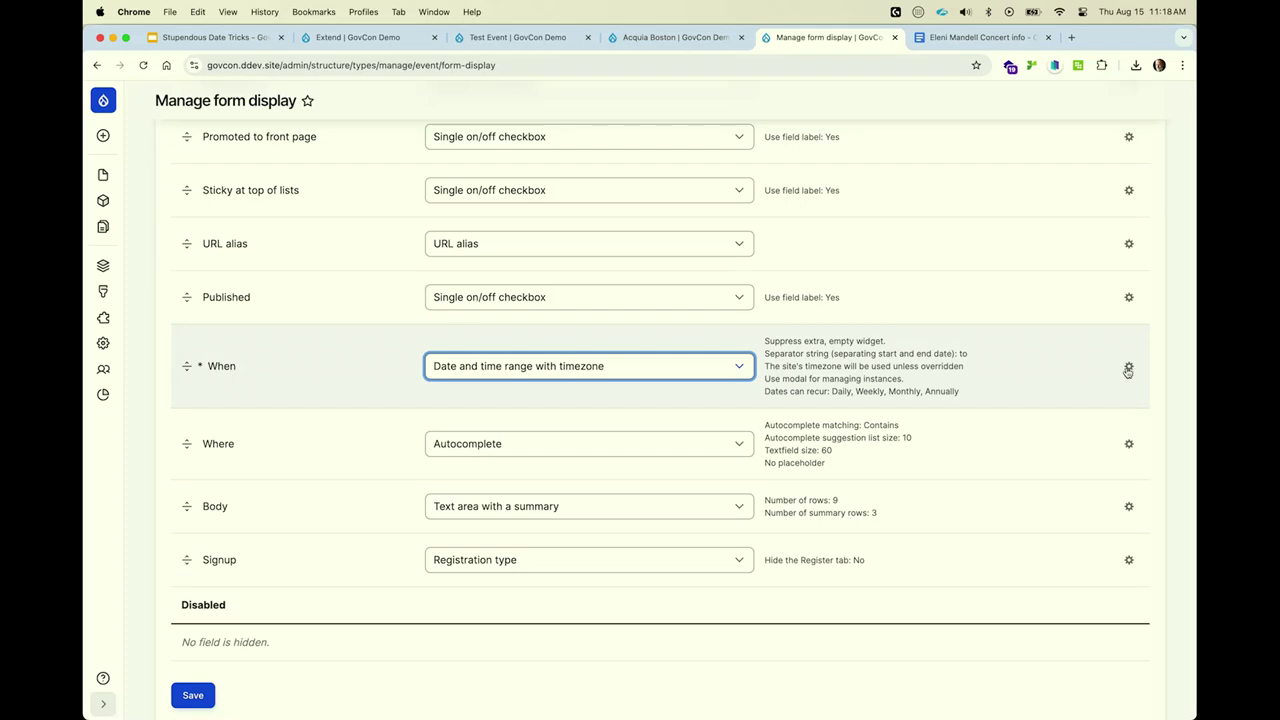
Limit the When widget's allowed timezones to Anchorage, Chicago, Denver, Los Angeles and New York, and save the form display.
click(1129, 366)
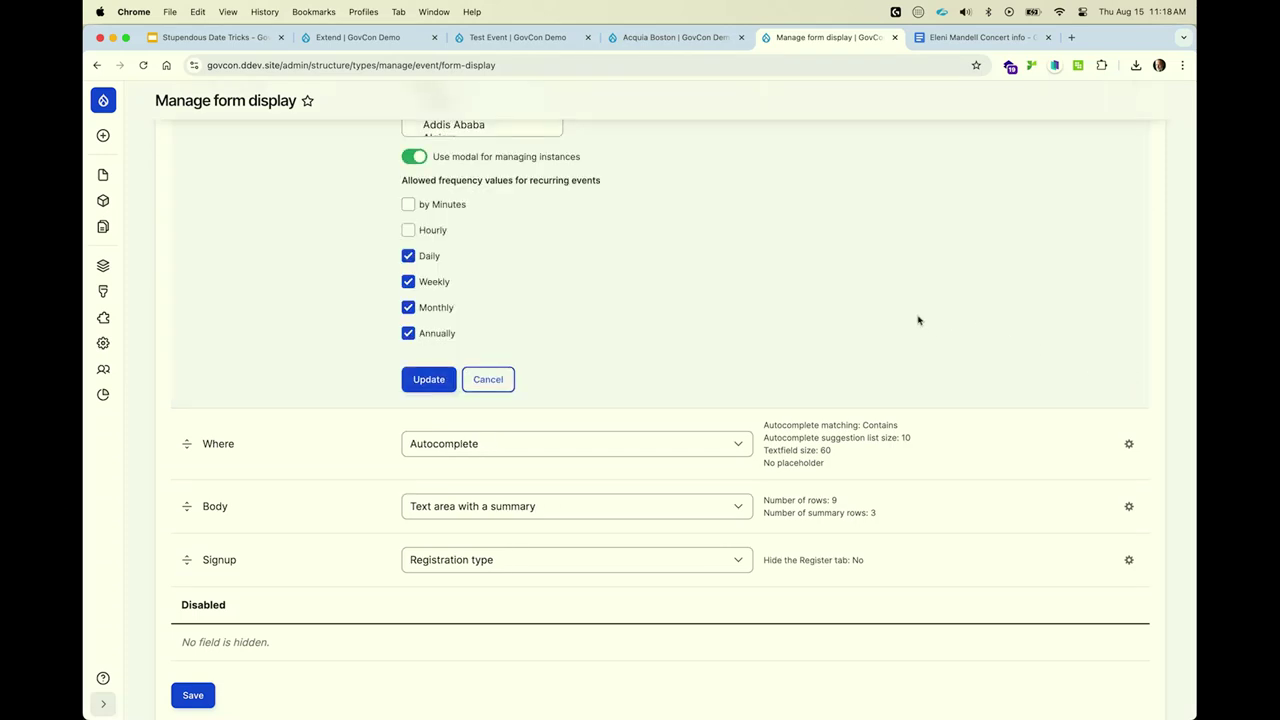
scroll(883, 276, up, 3)
scroll(883, 276, up, 2)
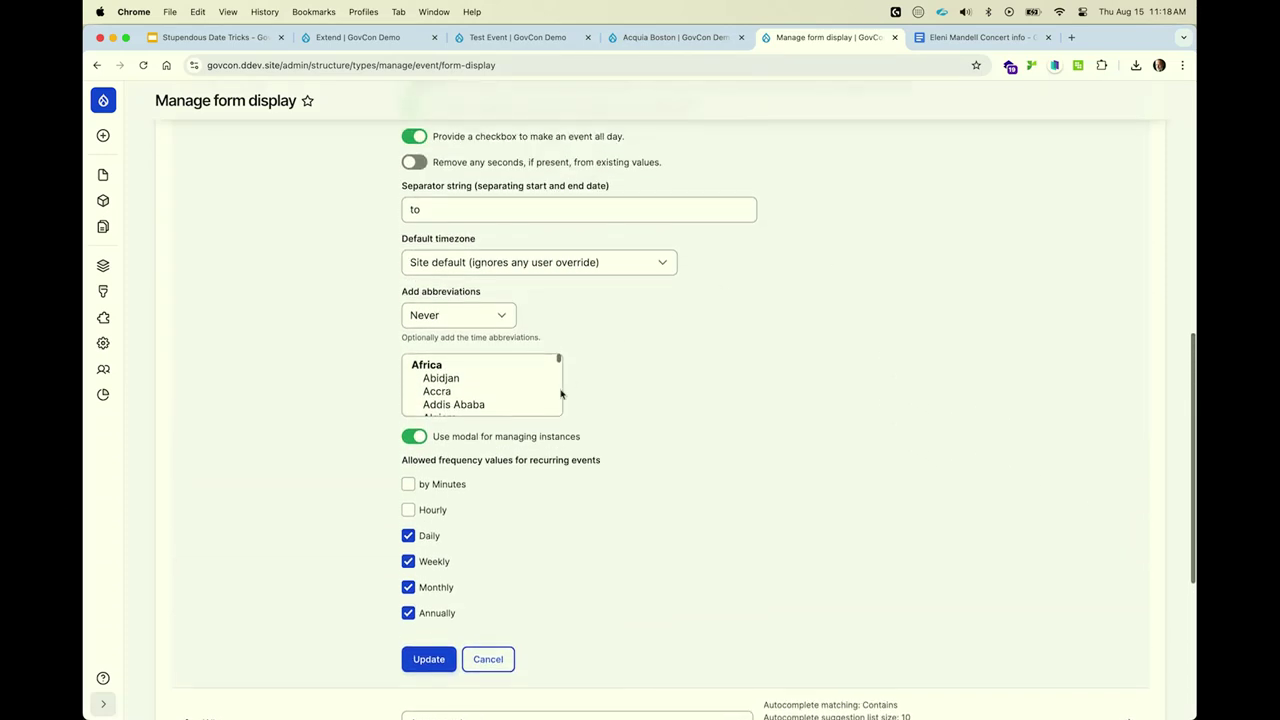
click(505, 382)
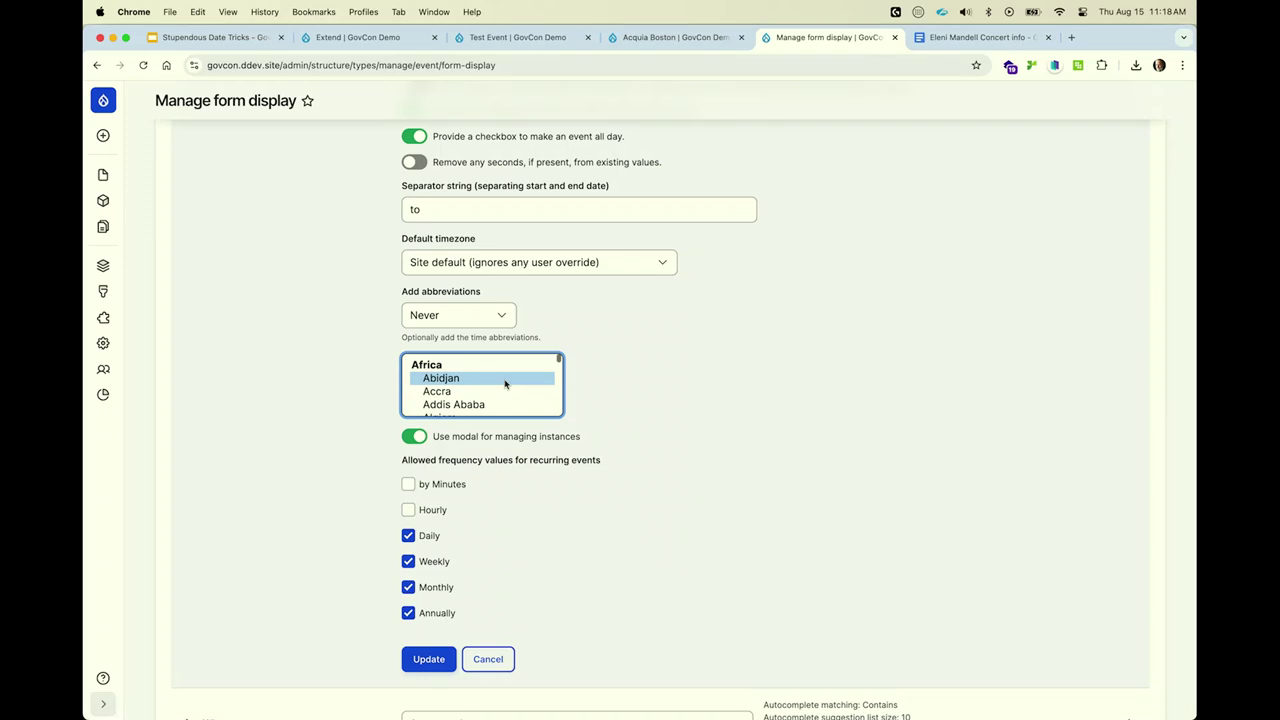
text(anc)
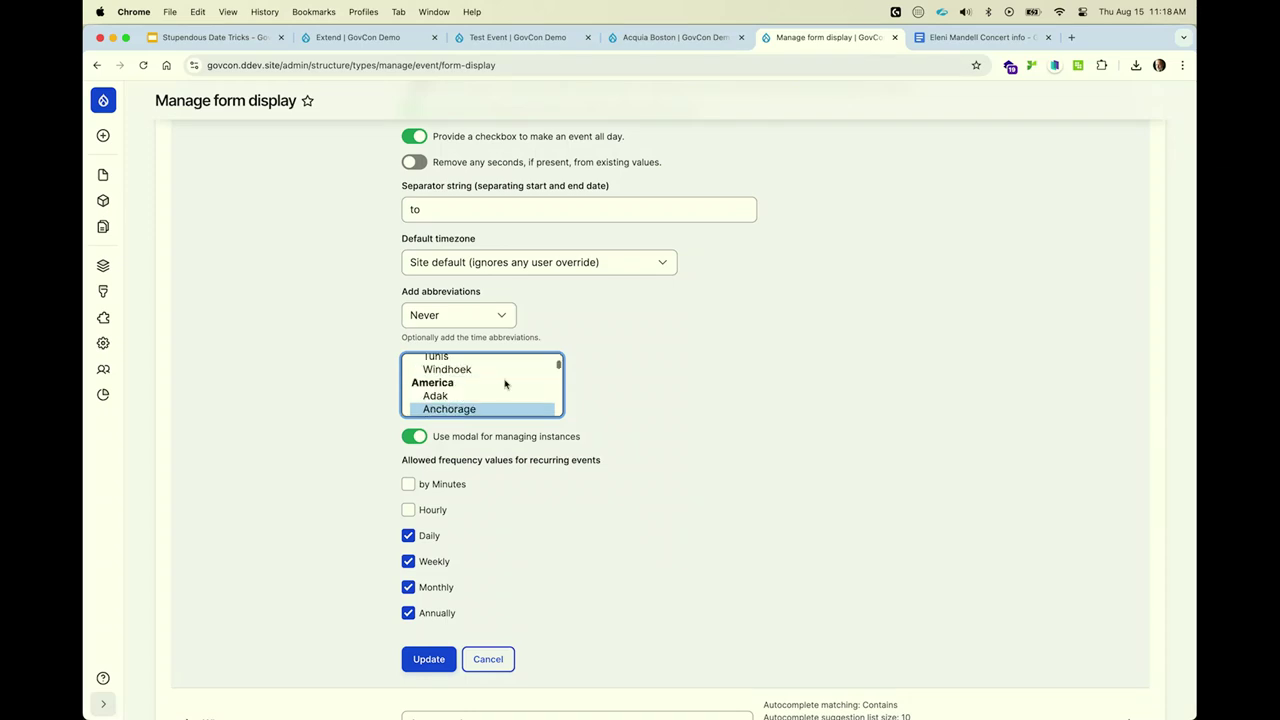
scroll(502, 392, down, 8)
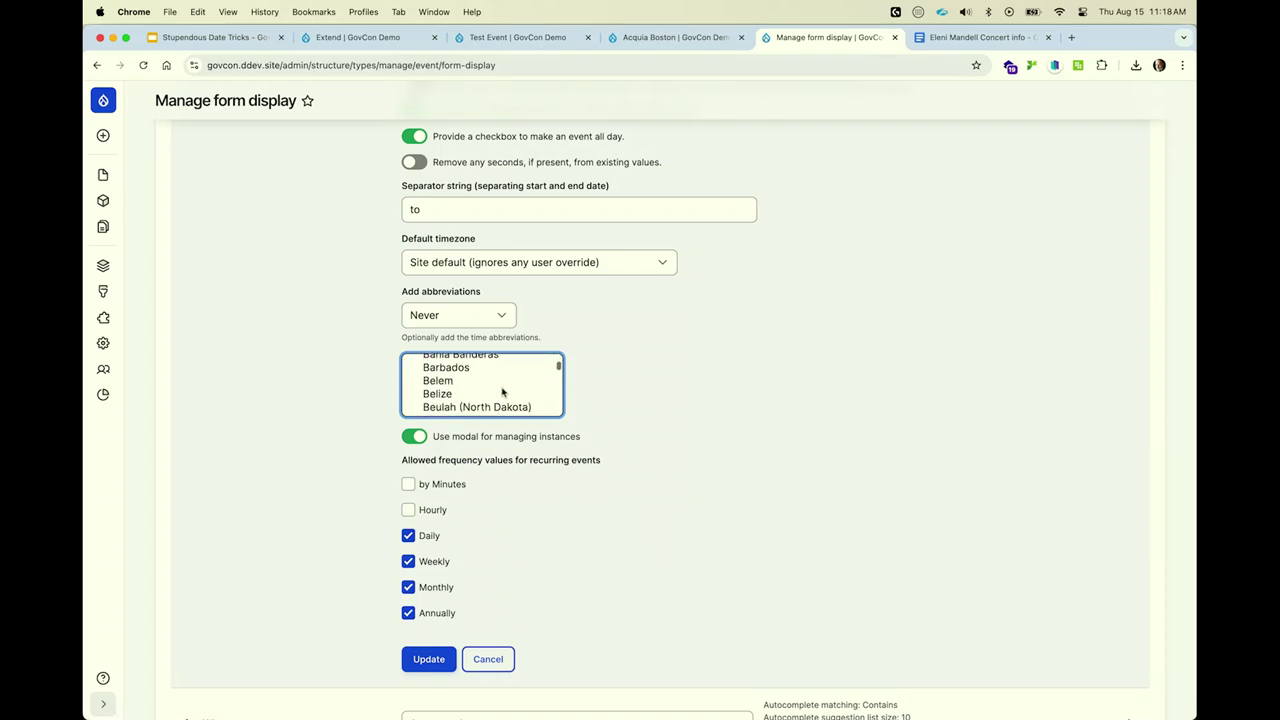
scroll(502, 392, down, 6)
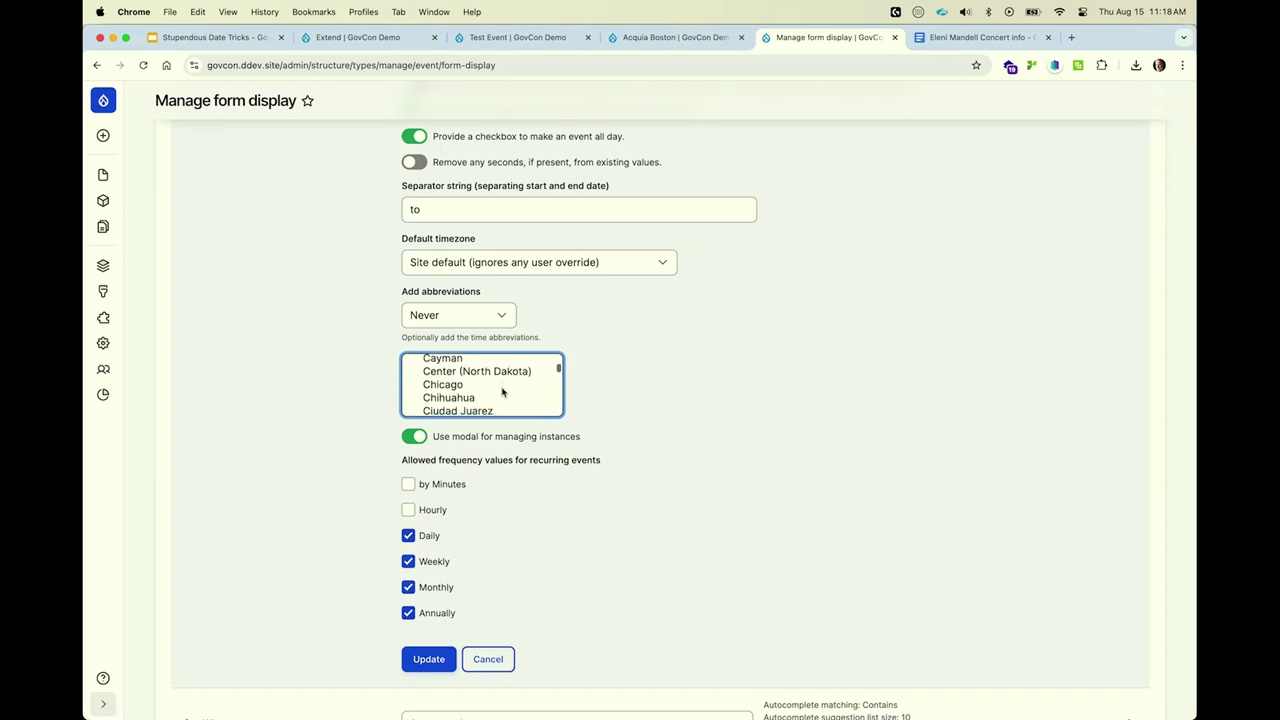
scroll(499, 392, down, 5)
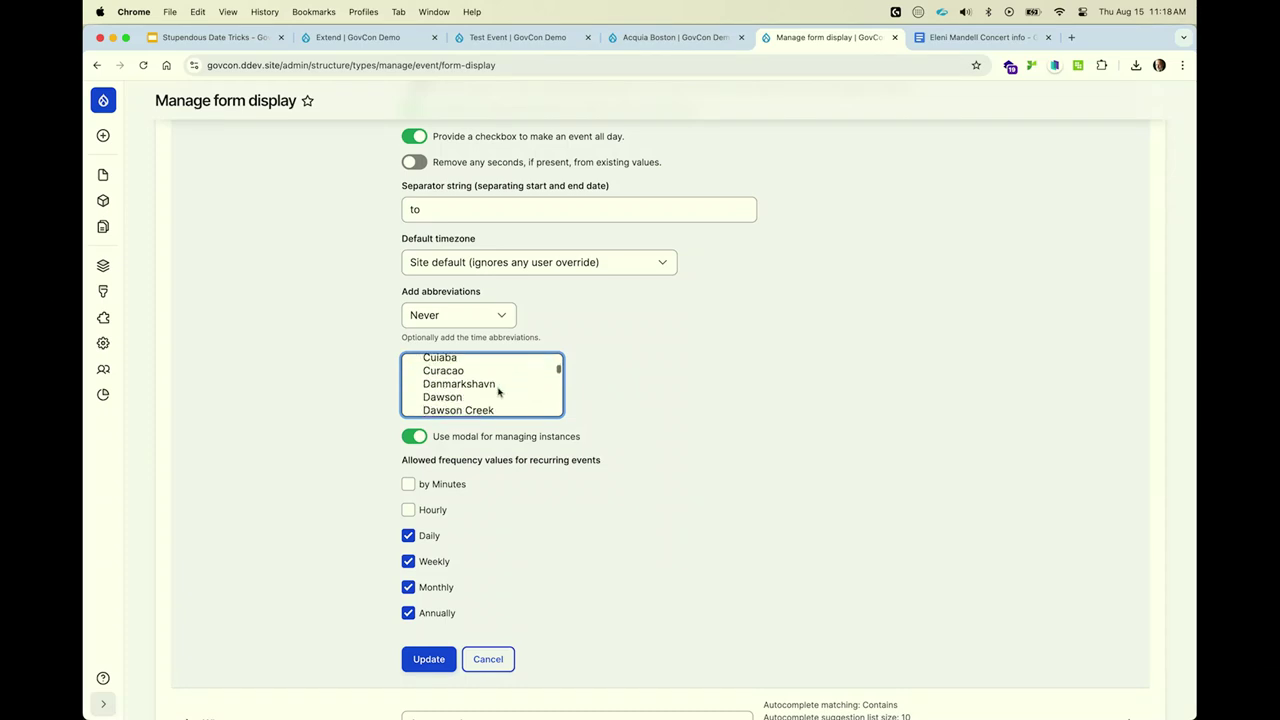
click(484, 392)
scroll(483, 394, down, 4)
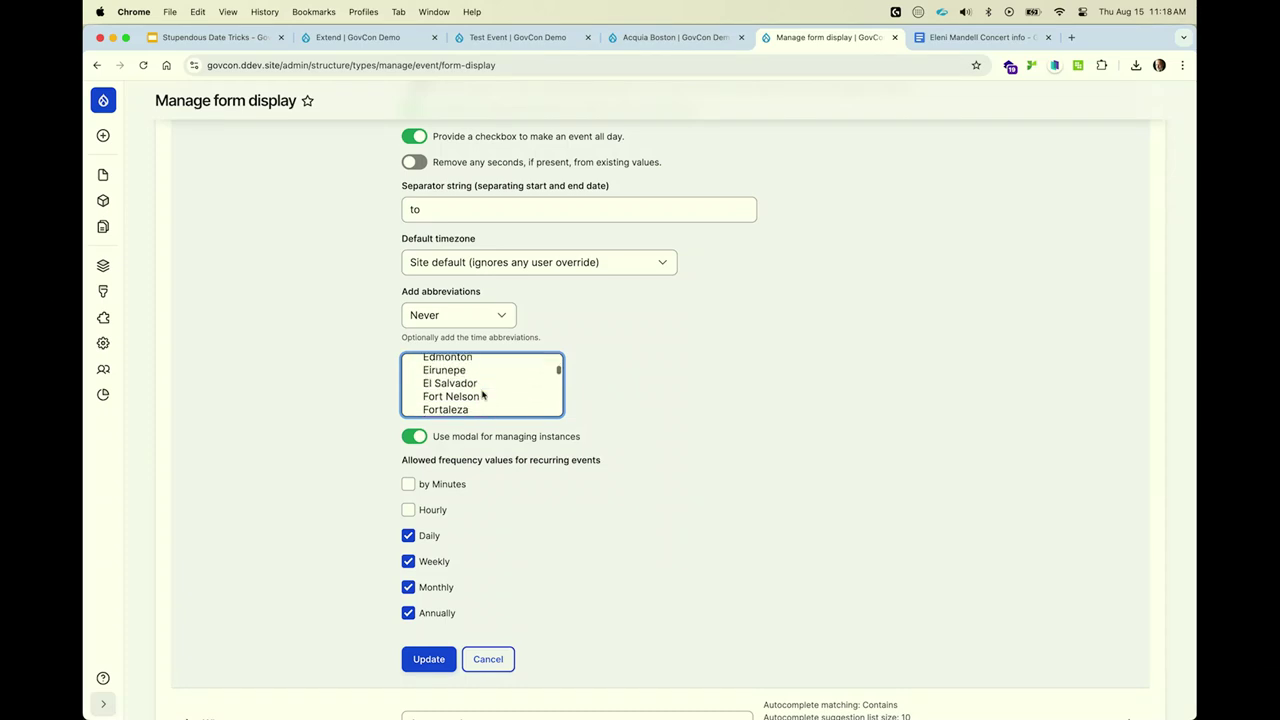
scroll(482, 395, down, 6)
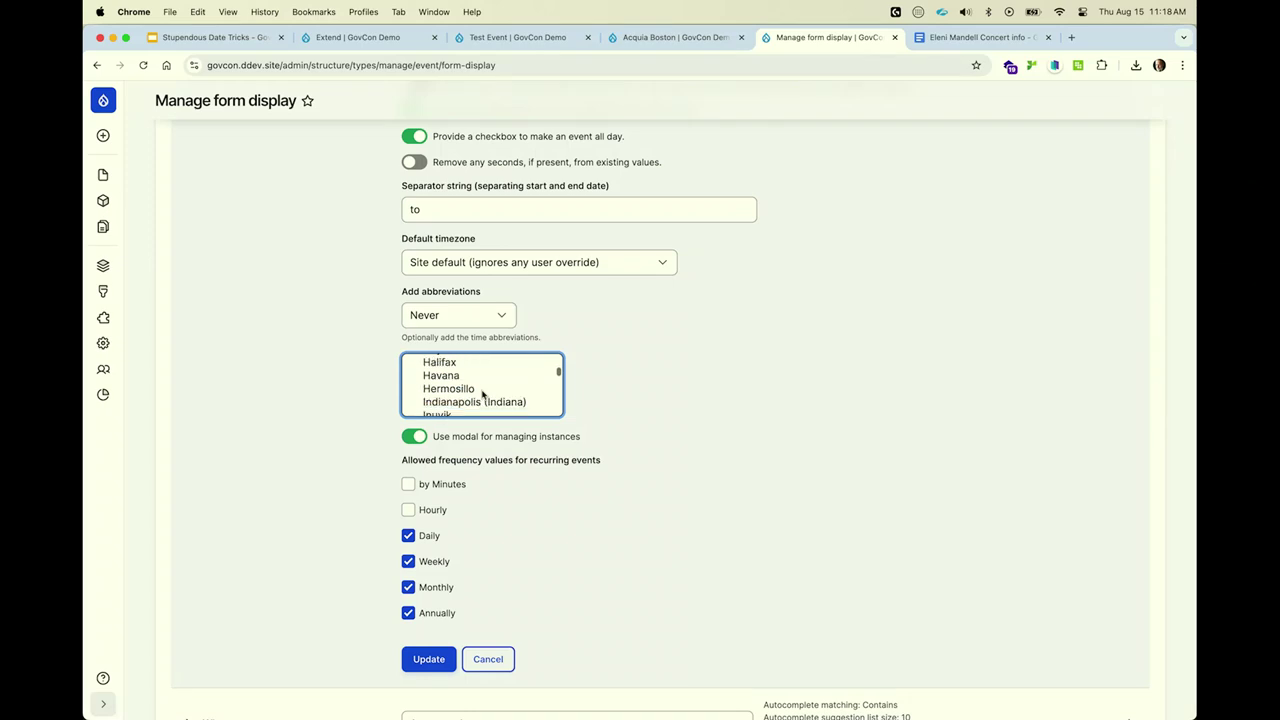
scroll(482, 395, down, 5)
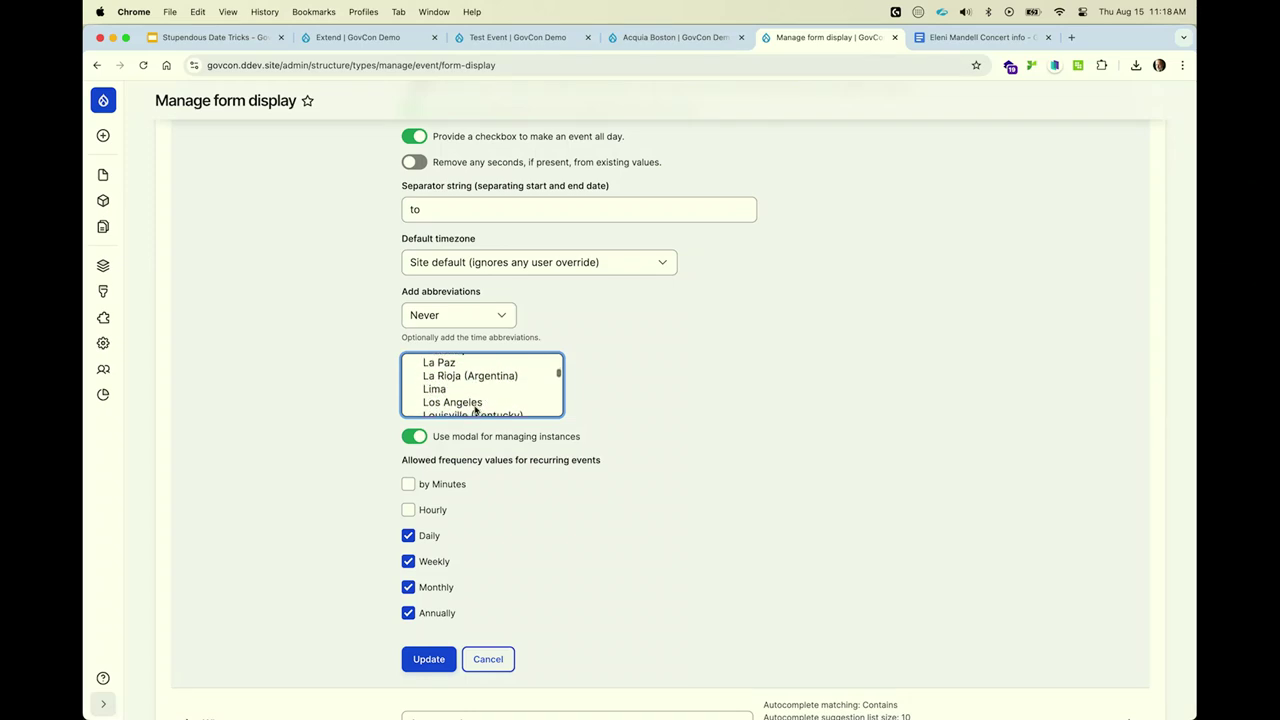
click(476, 403)
scroll(476, 405, down, 6)
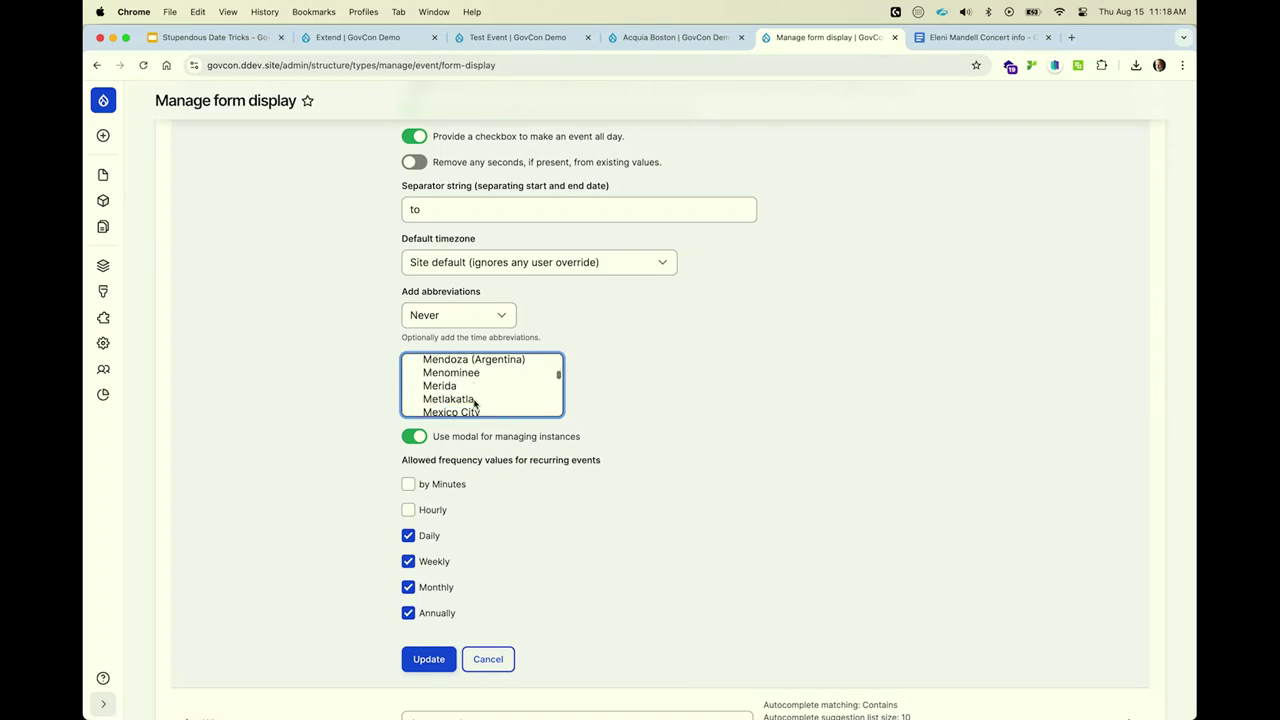
scroll(474, 403, down, 5)
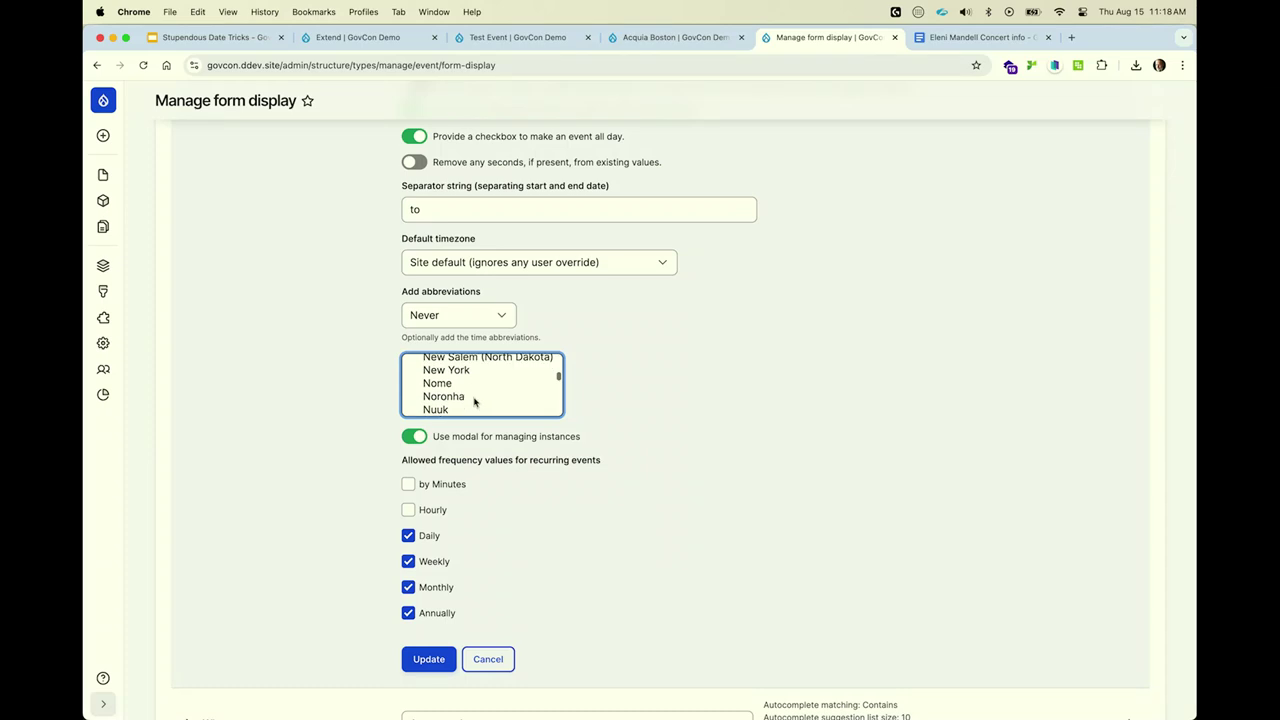
super+click(474, 370)
click(429, 659)
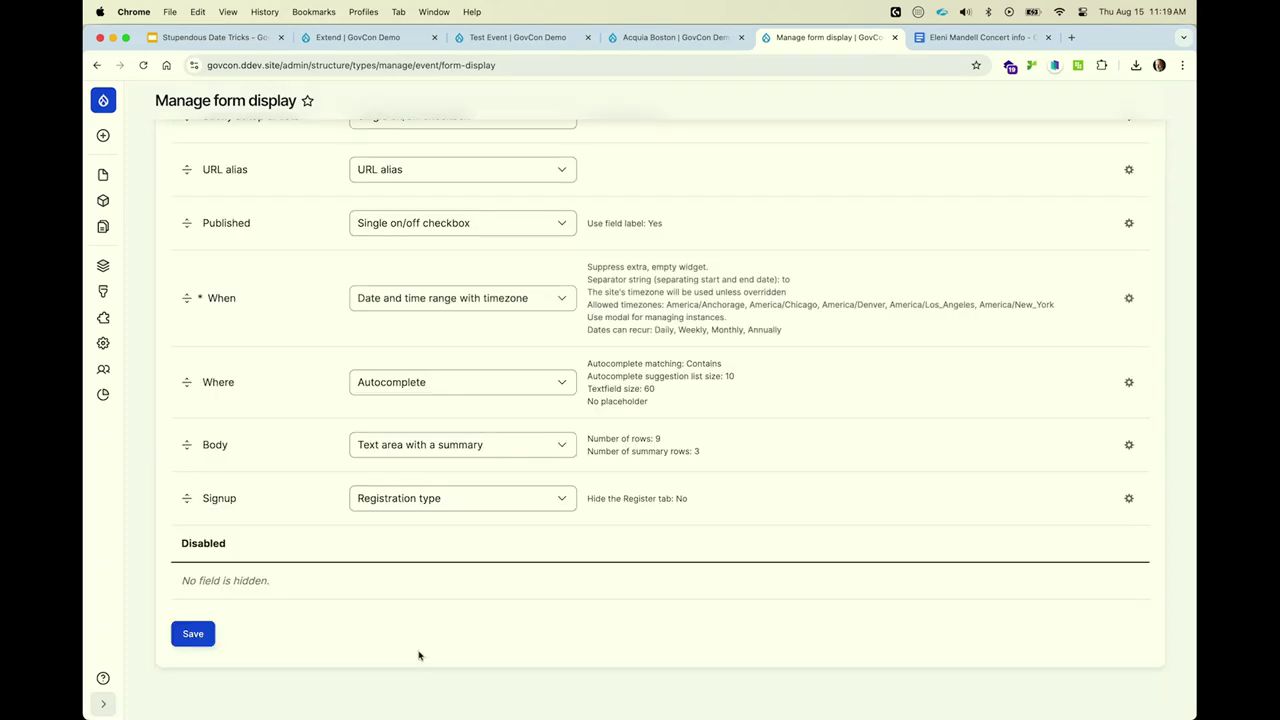
click(206, 639)
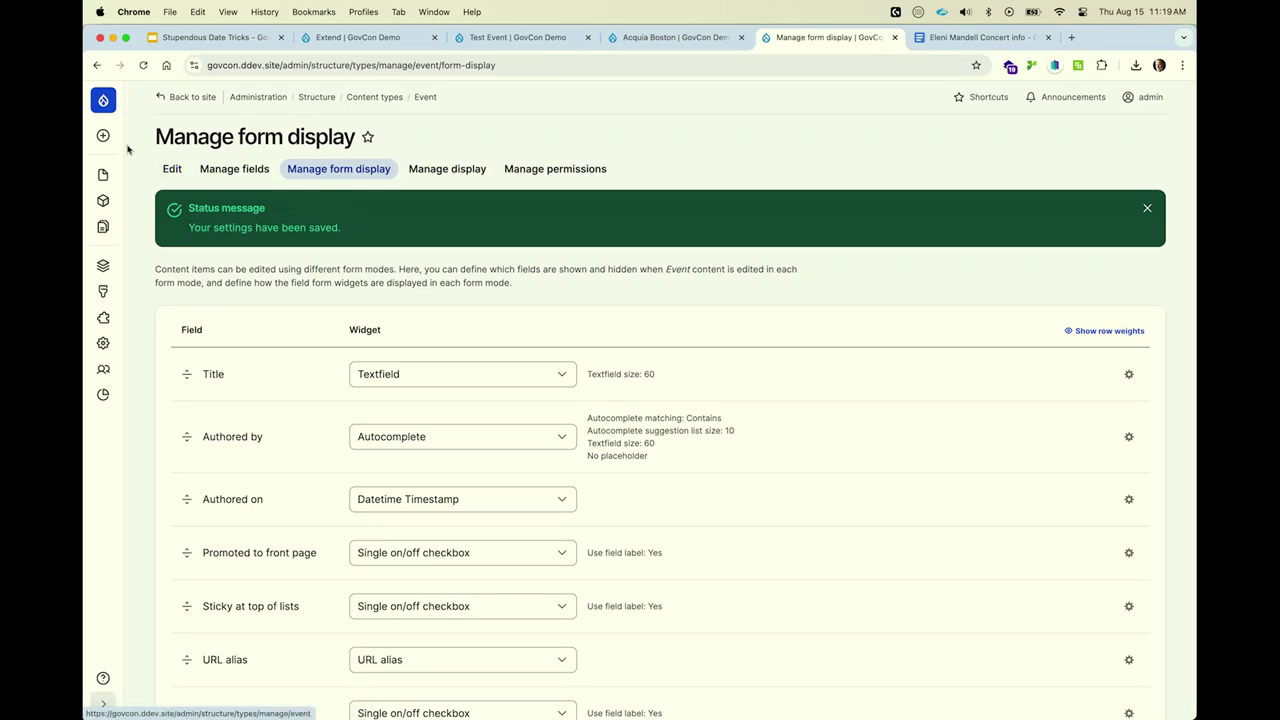
Start a new Event content item and title it Monthly Meetups.
mouse_move(106, 139)
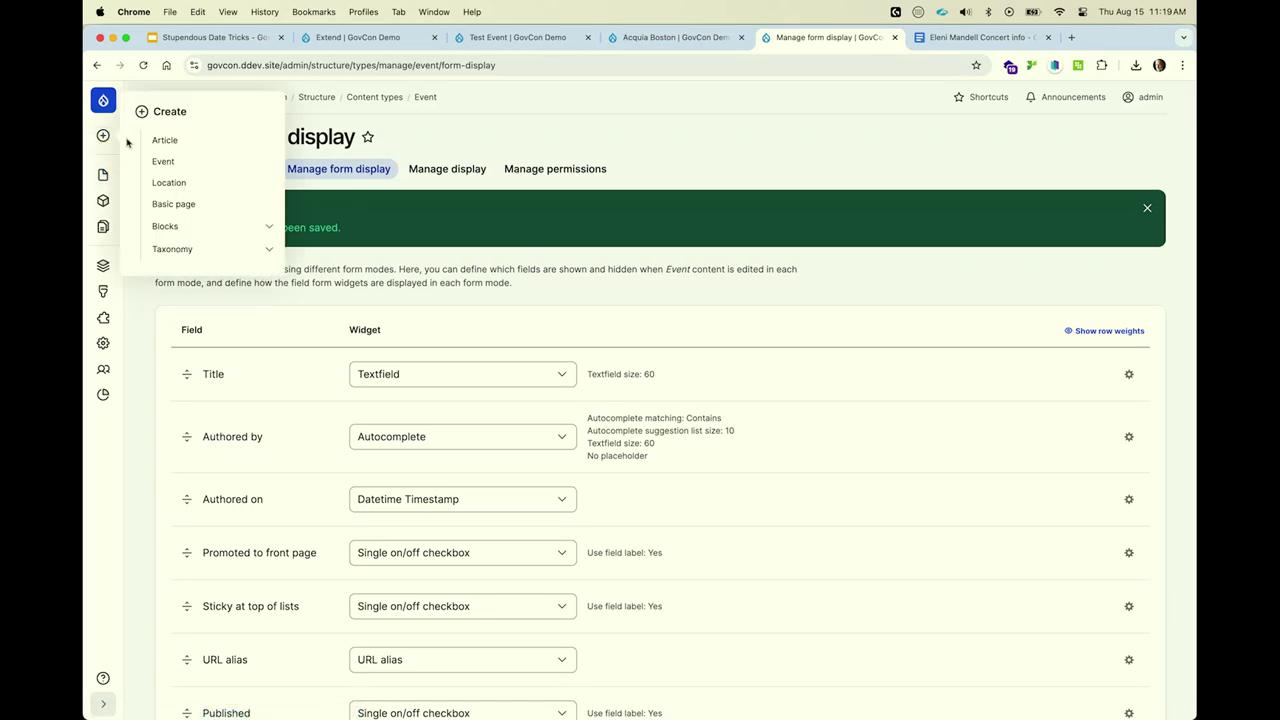
click(162, 161)
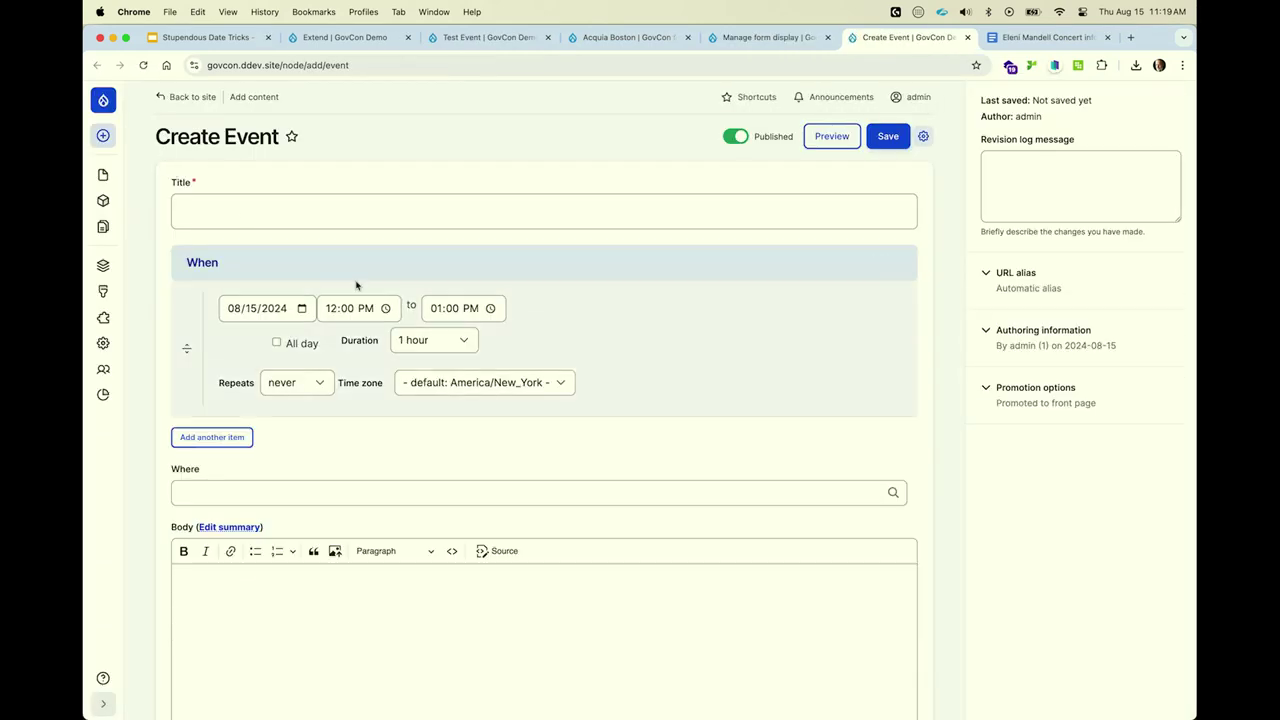
text(Mon)
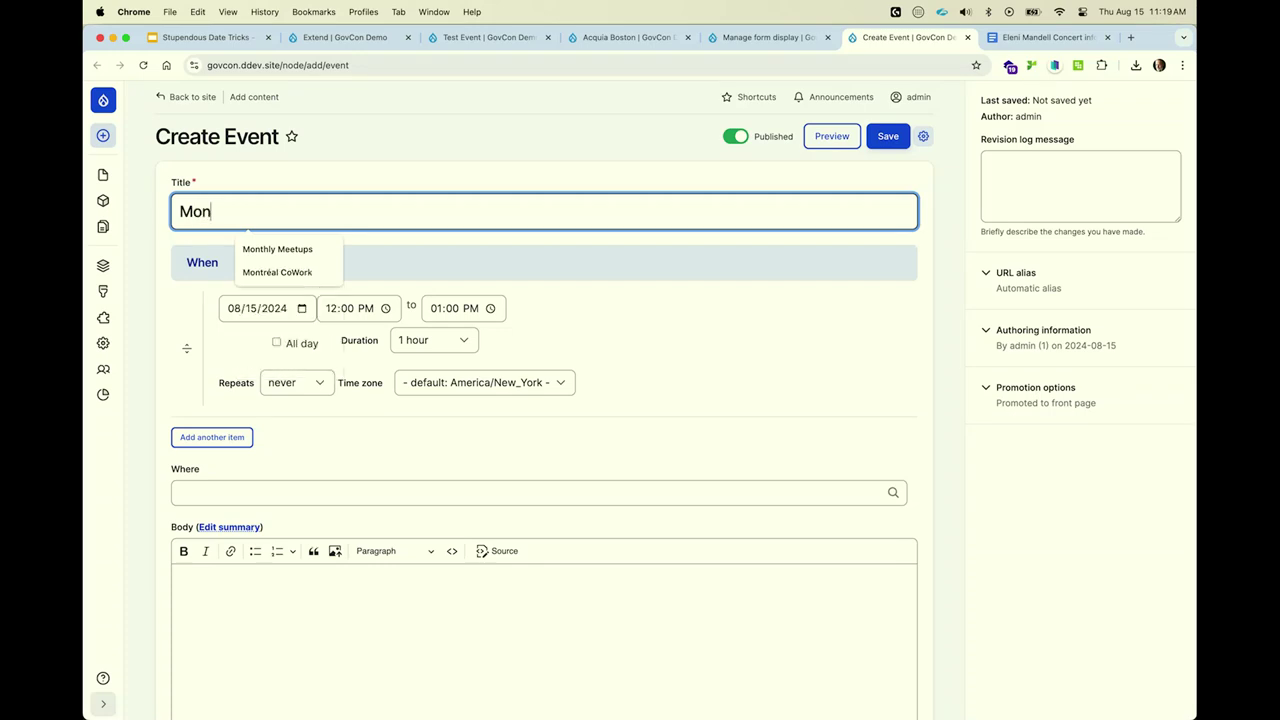
key(Down)
key(Return)
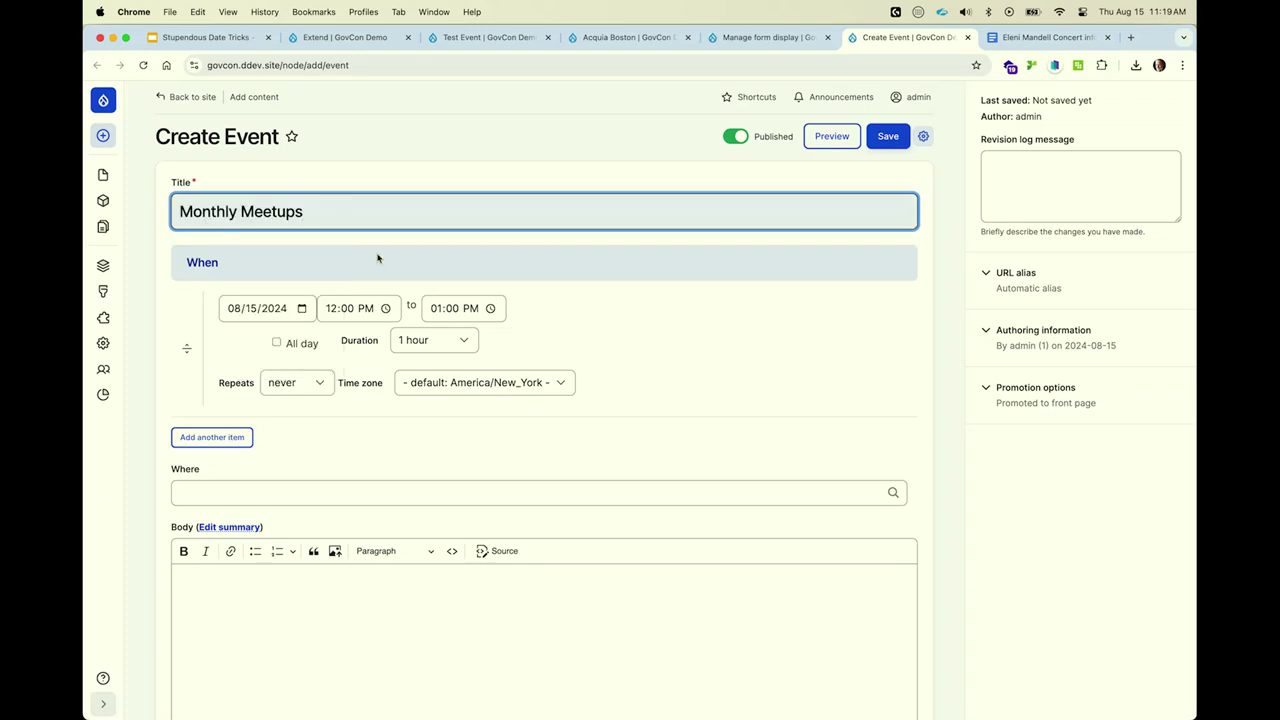
Set the event's When value to start 08/05/2024 at 06:00 PM with a duration of 2 hours.
click(302, 309)
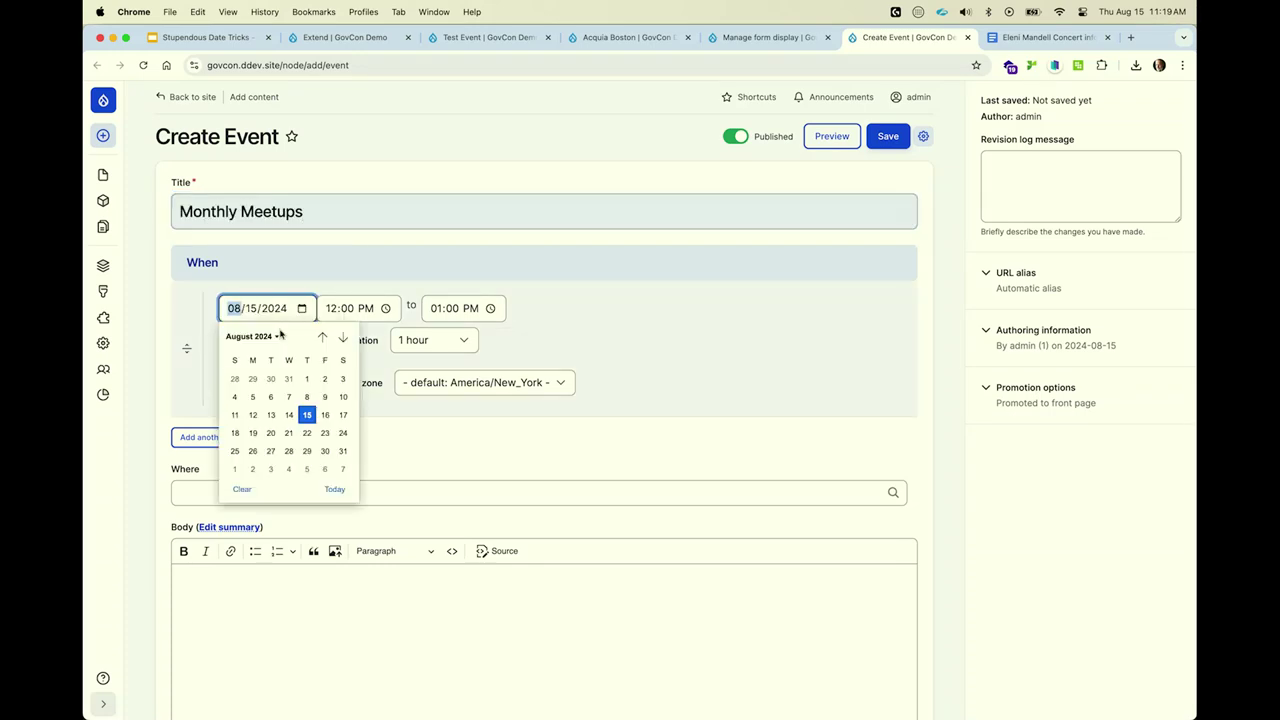
click(251, 399)
click(329, 309)
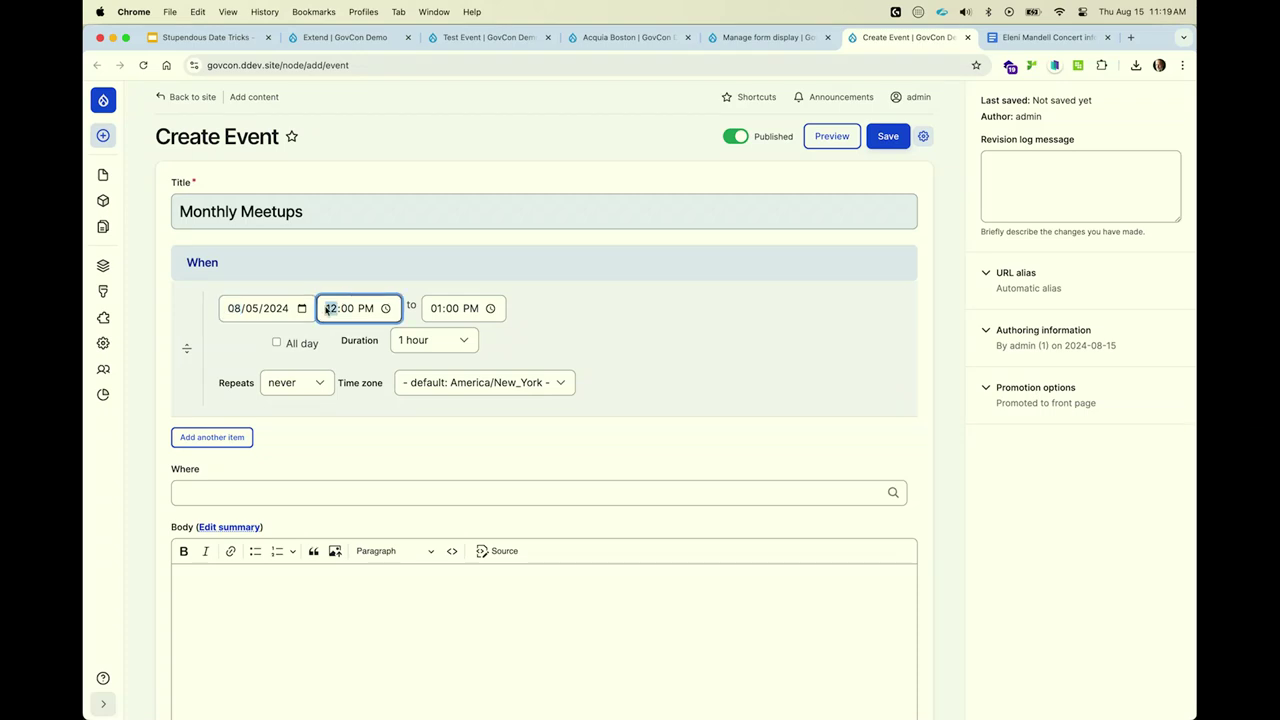
text(6)
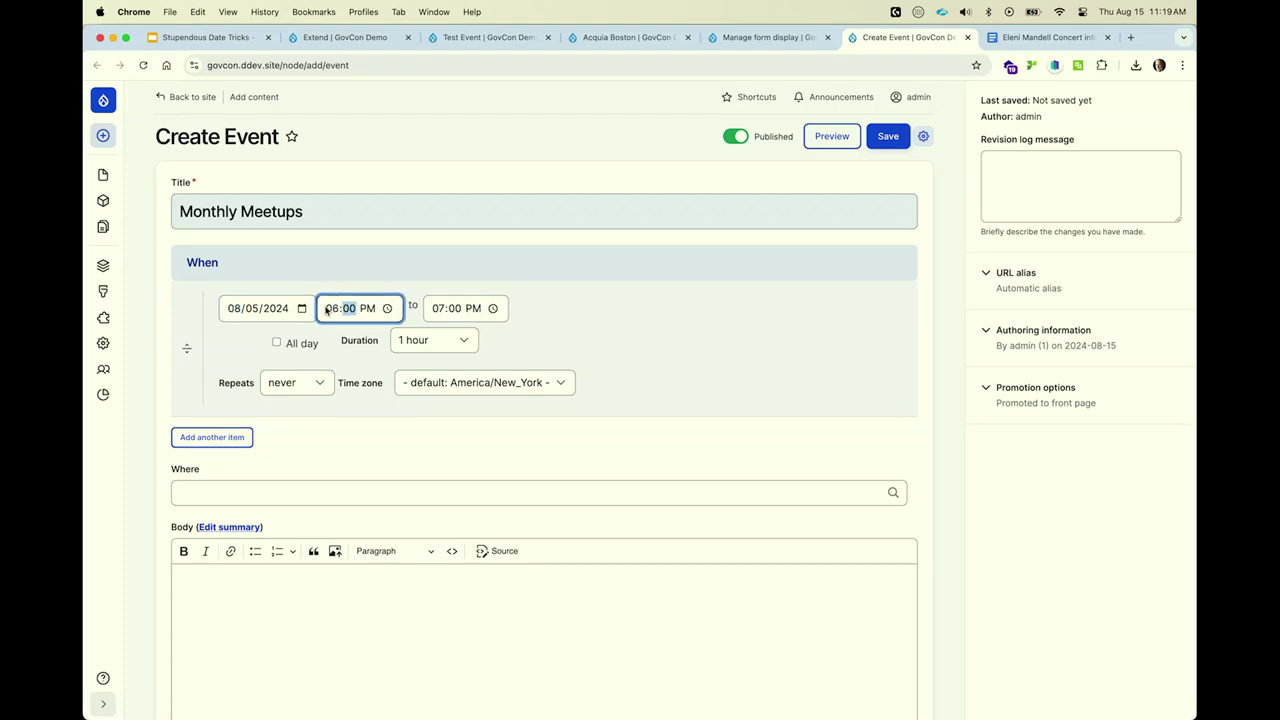
click(418, 341)
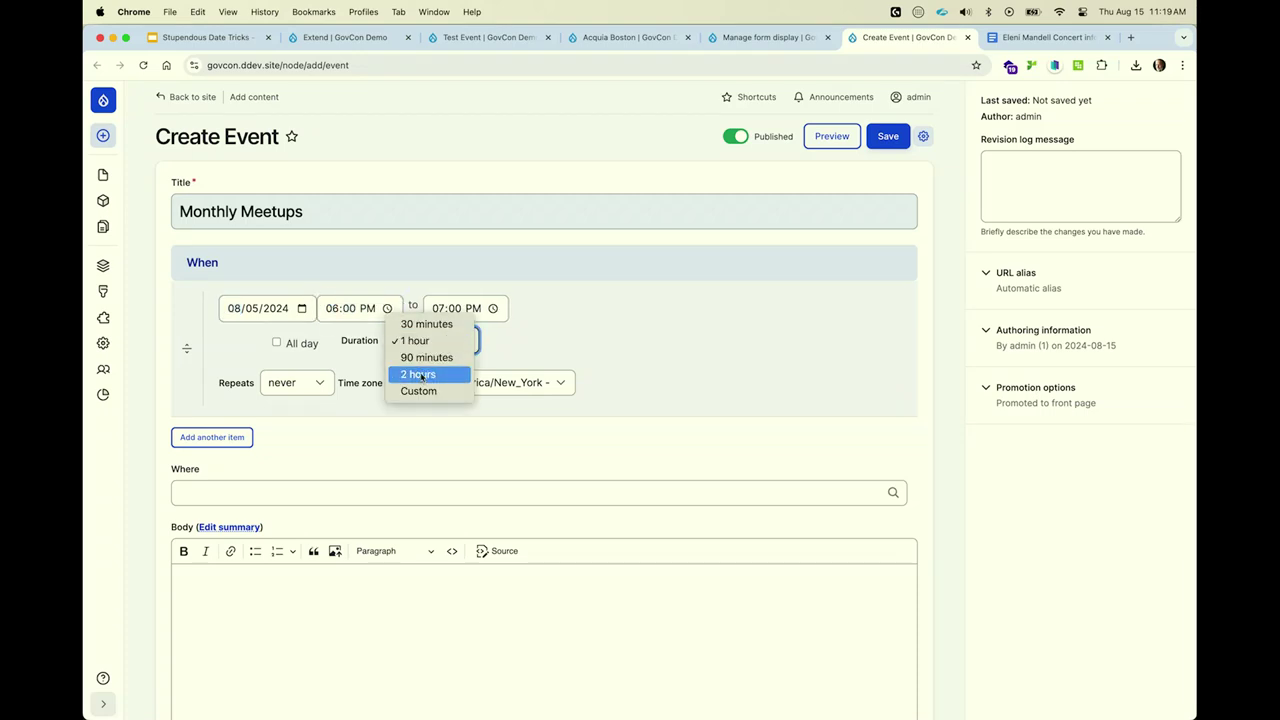
click(420, 375)
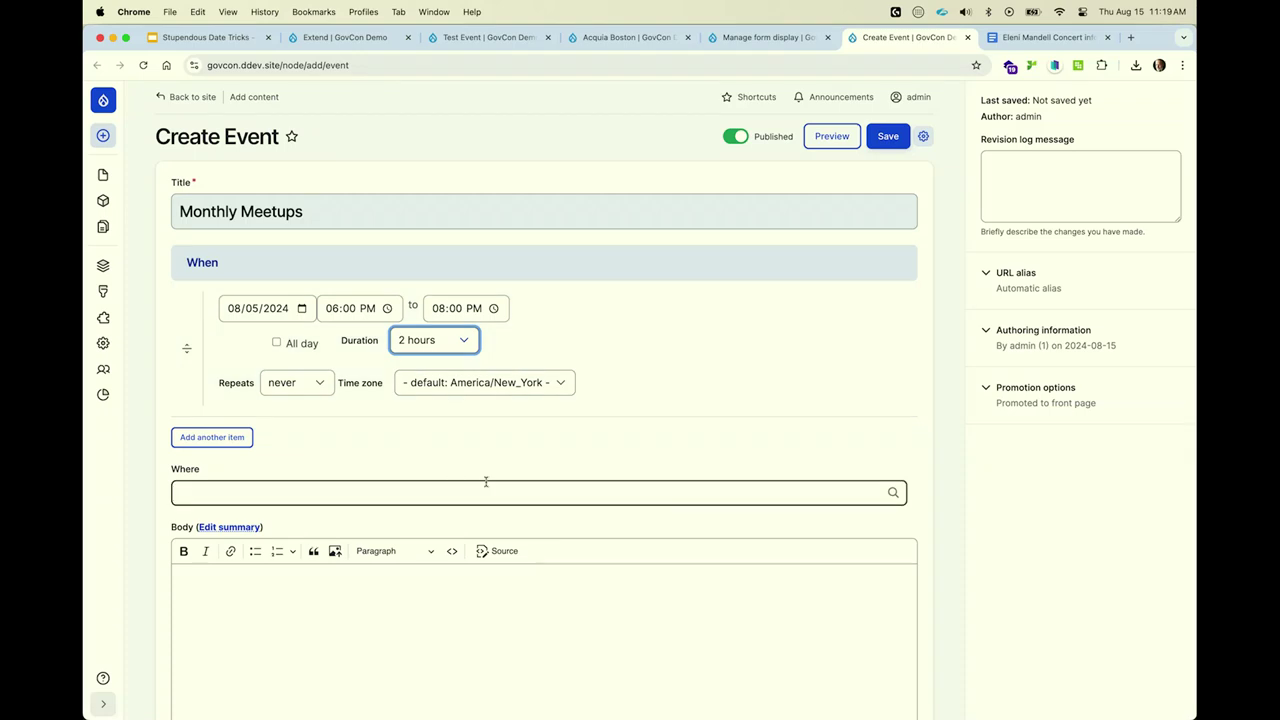
Make the event repeat monthly on the second Thursday.
click(295, 380)
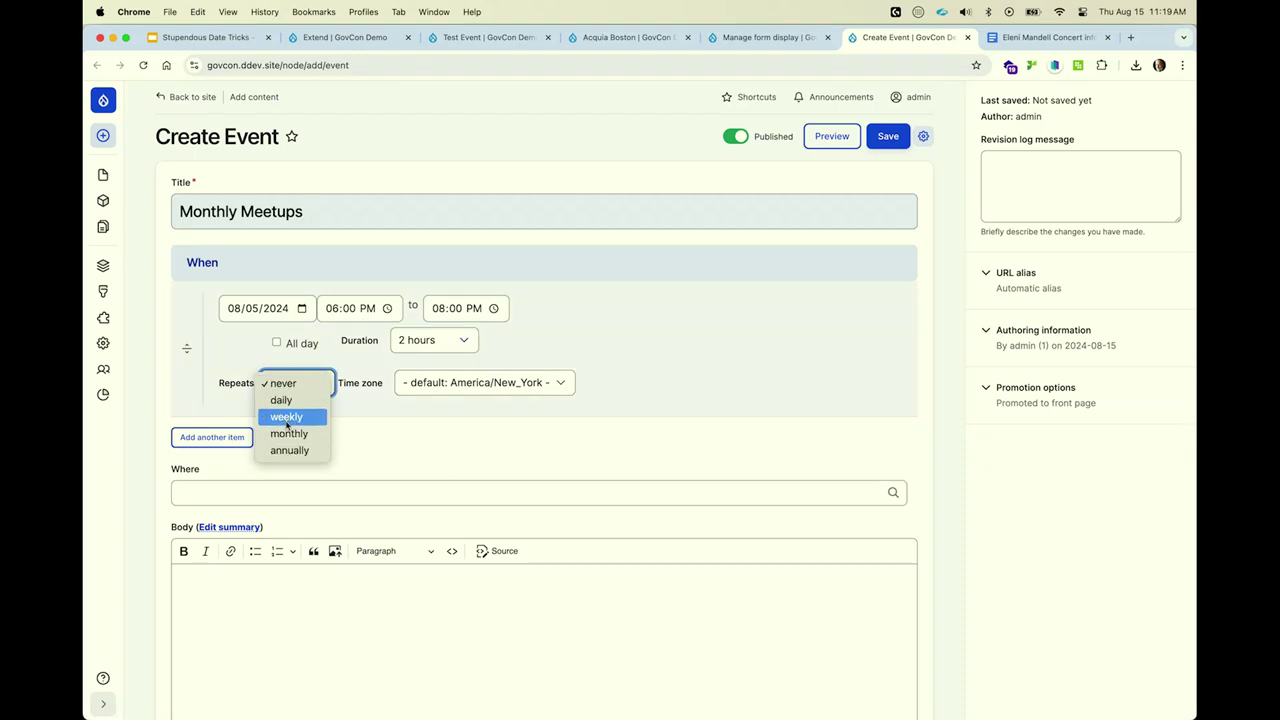
key(Escape)
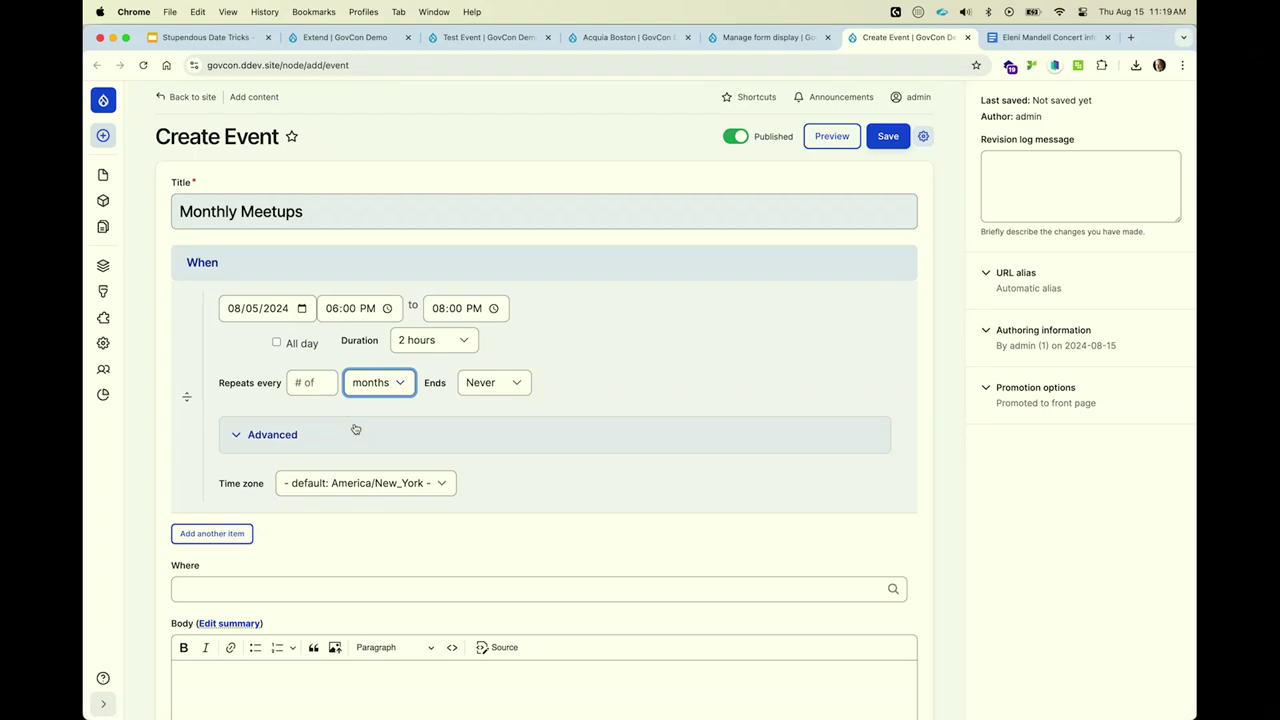
click(356, 430)
click(312, 484)
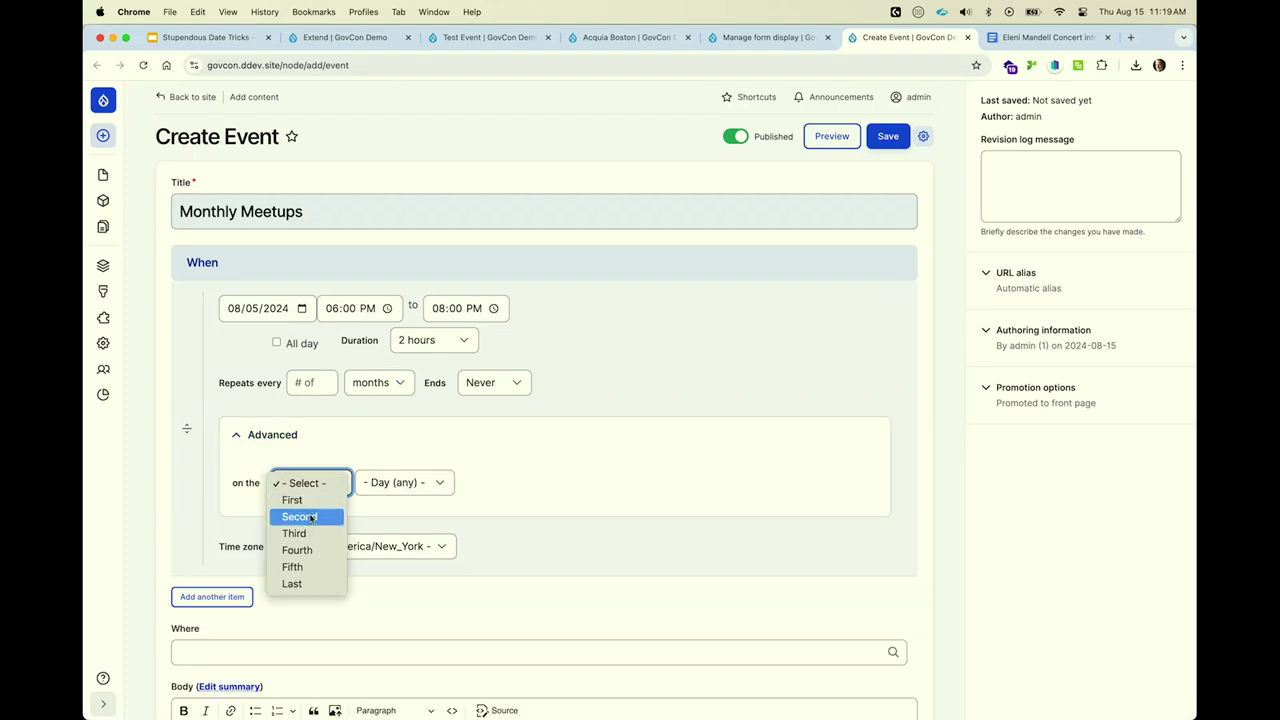
click(310, 517)
click(400, 483)
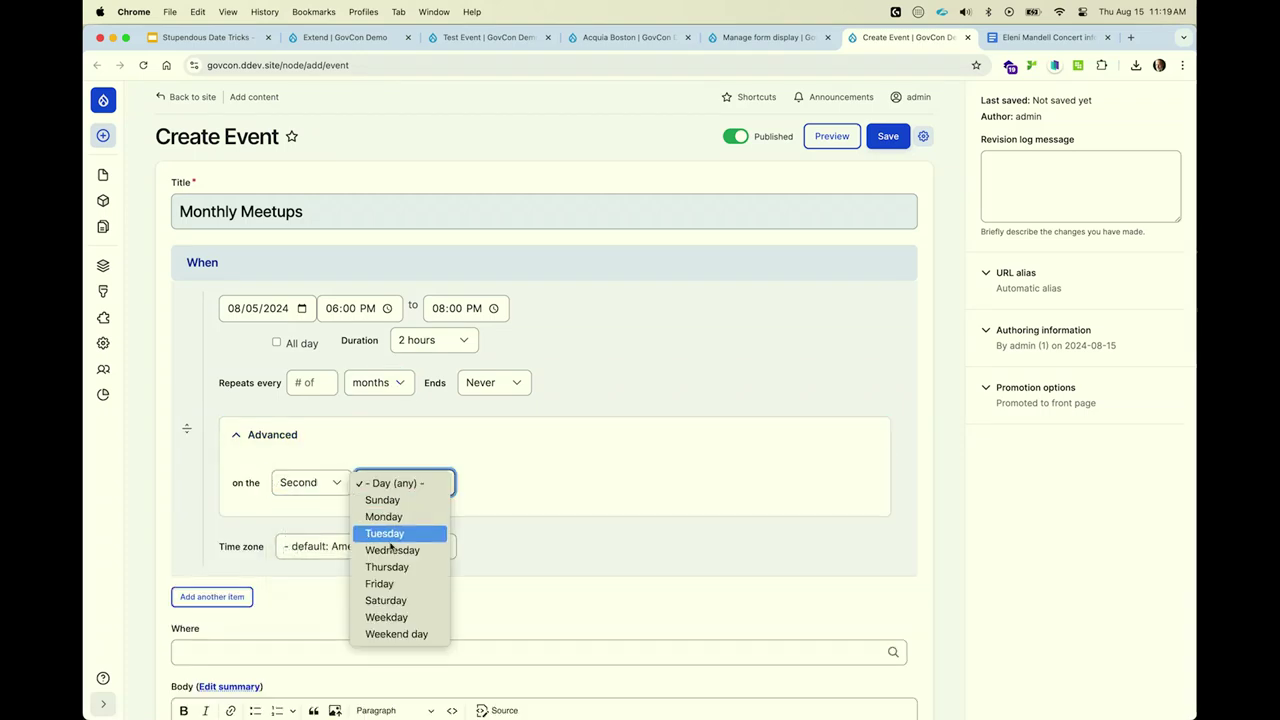
click(390, 567)
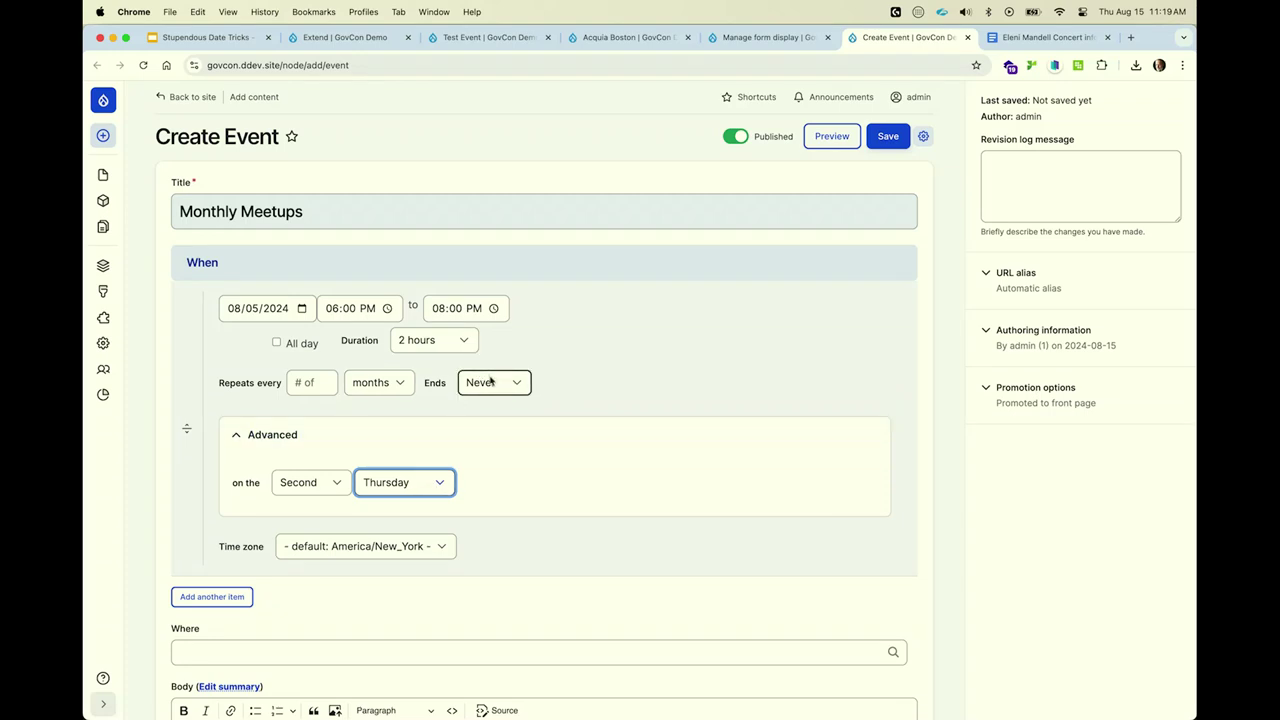
Set the event's time zone to Chicago and save the event.
click(396, 549)
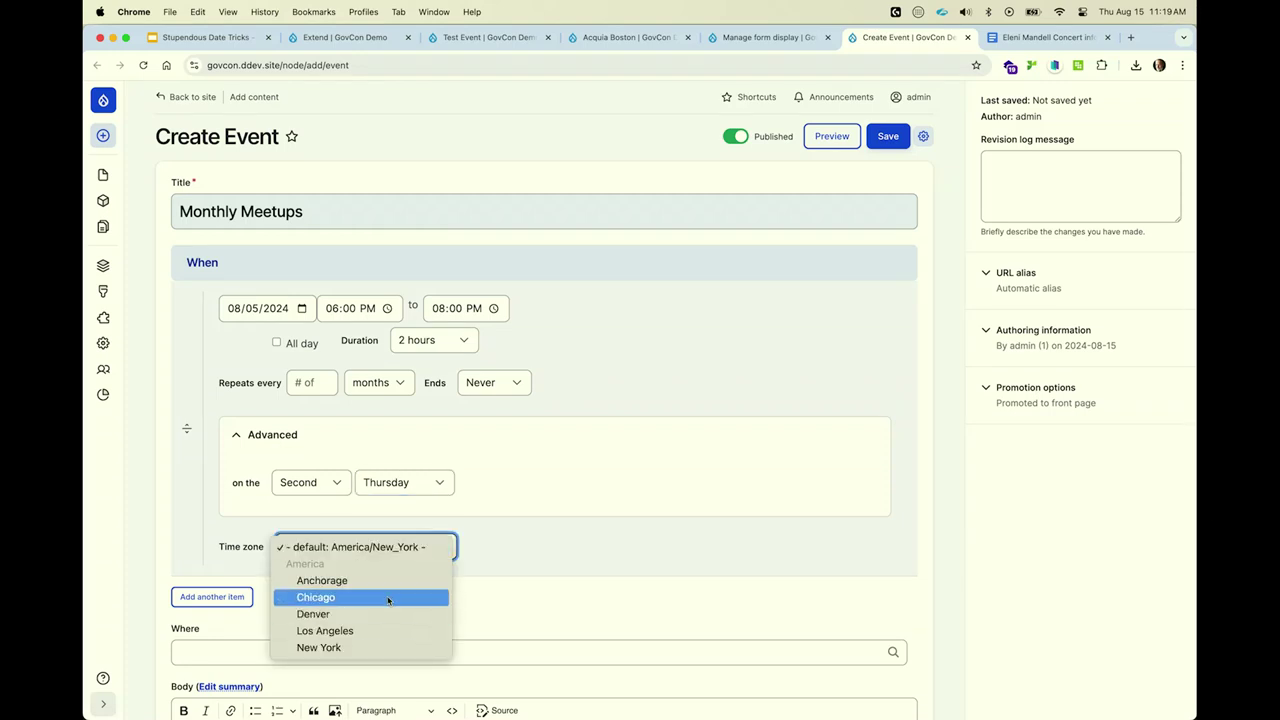
click(388, 598)
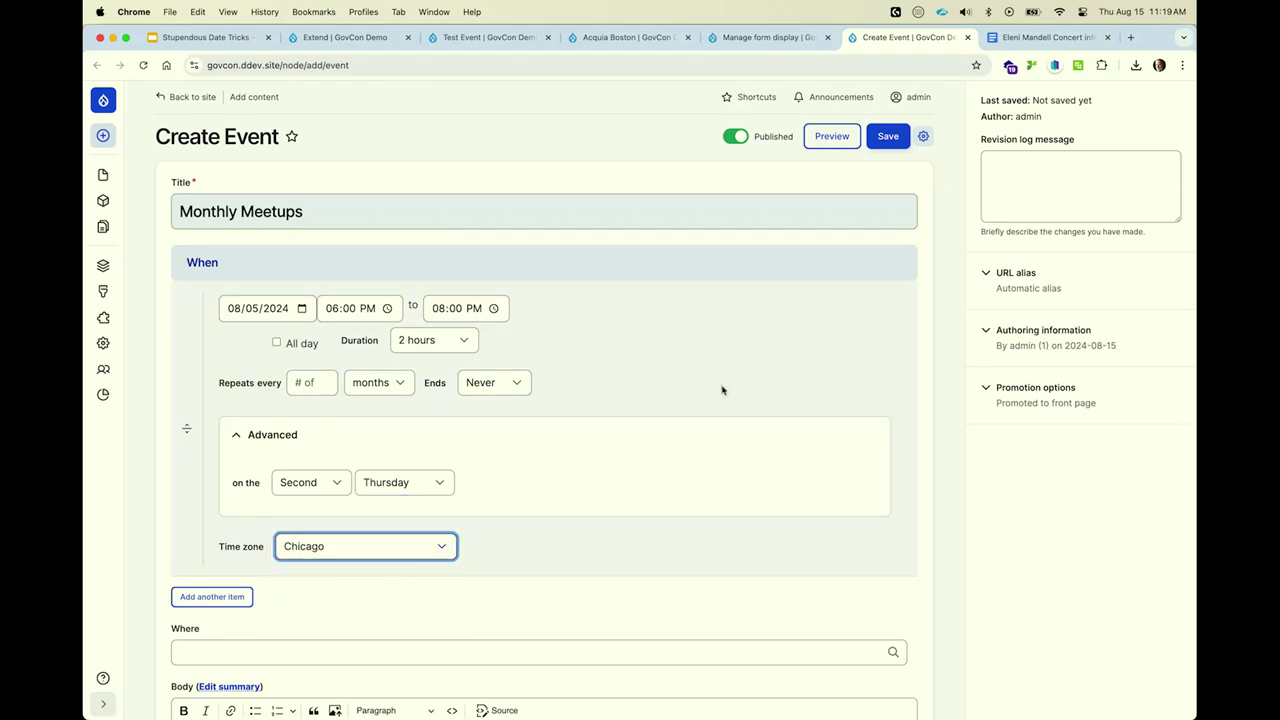
click(889, 139)
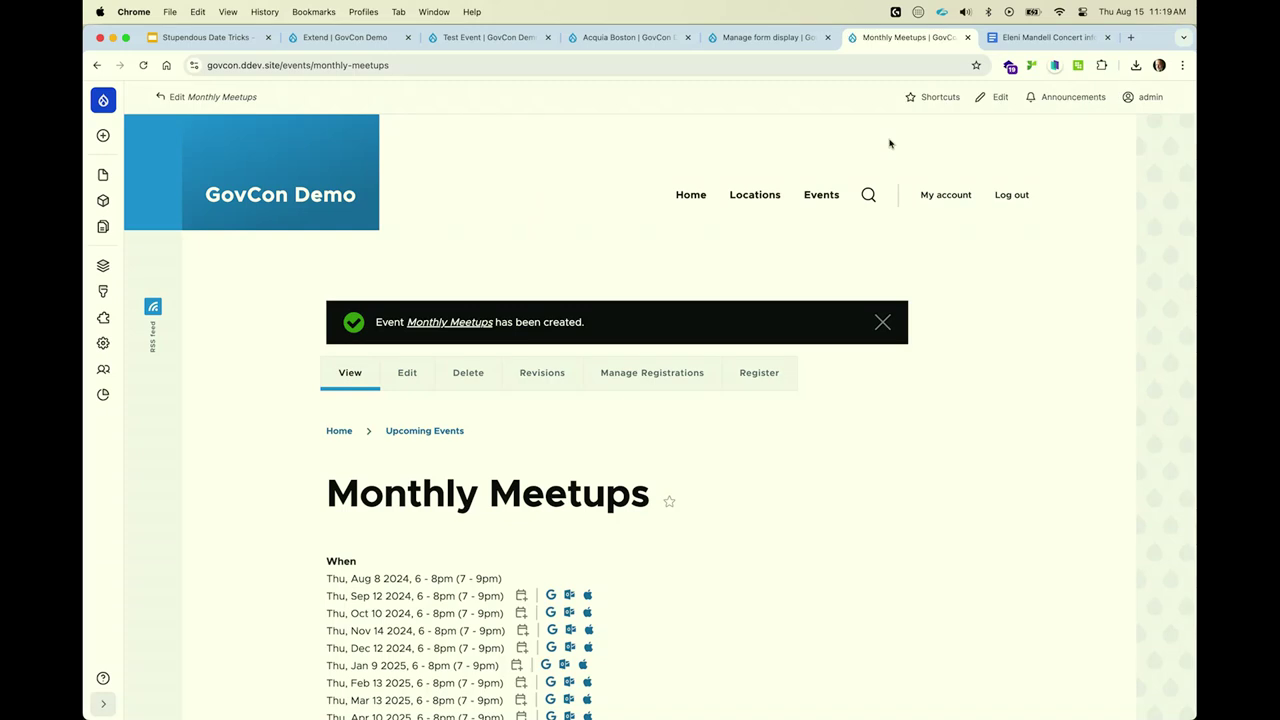
Review the recurring dates and times listed on the Monthly Meetups event page.
scroll(855, 392, down, 4)
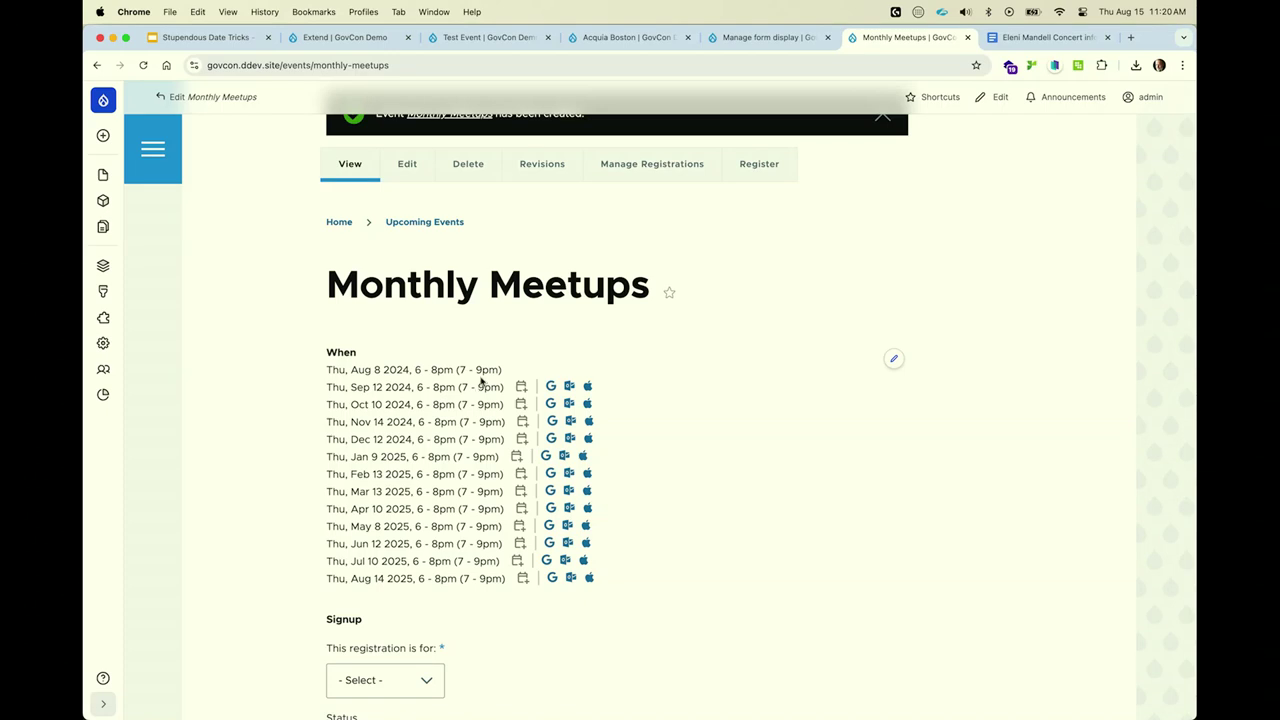
click(767, 38)
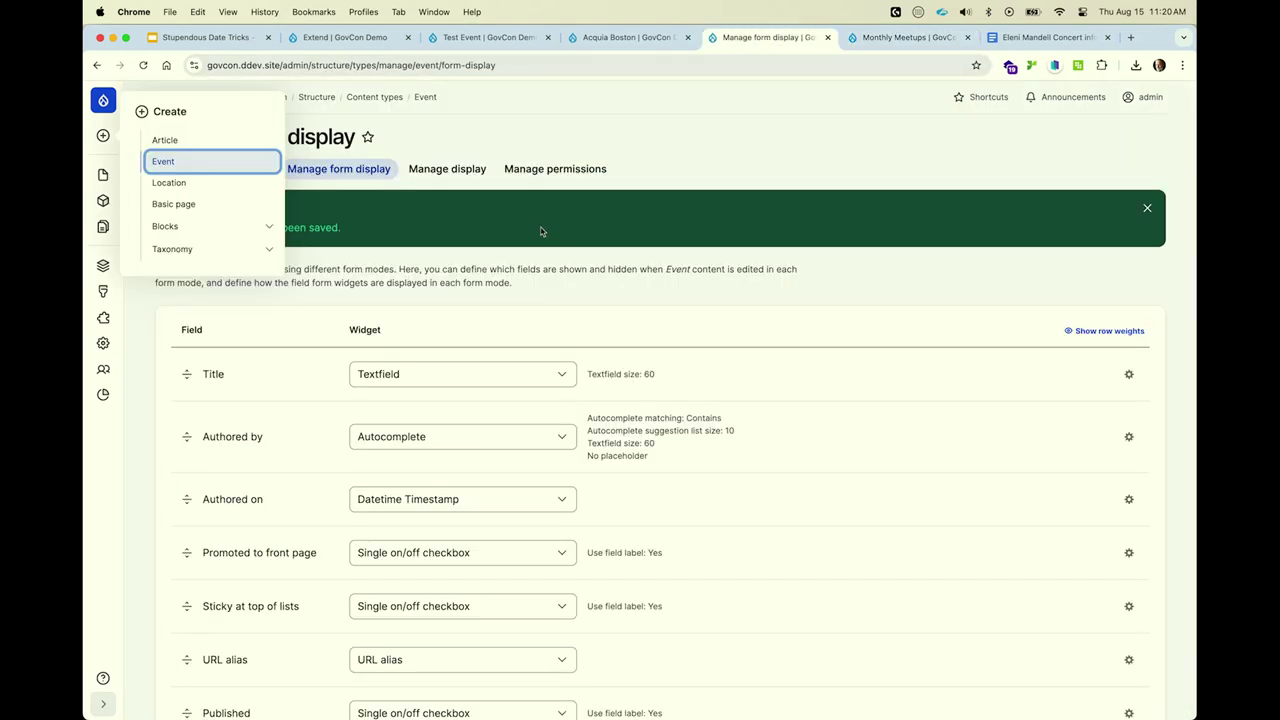
click(915, 38)
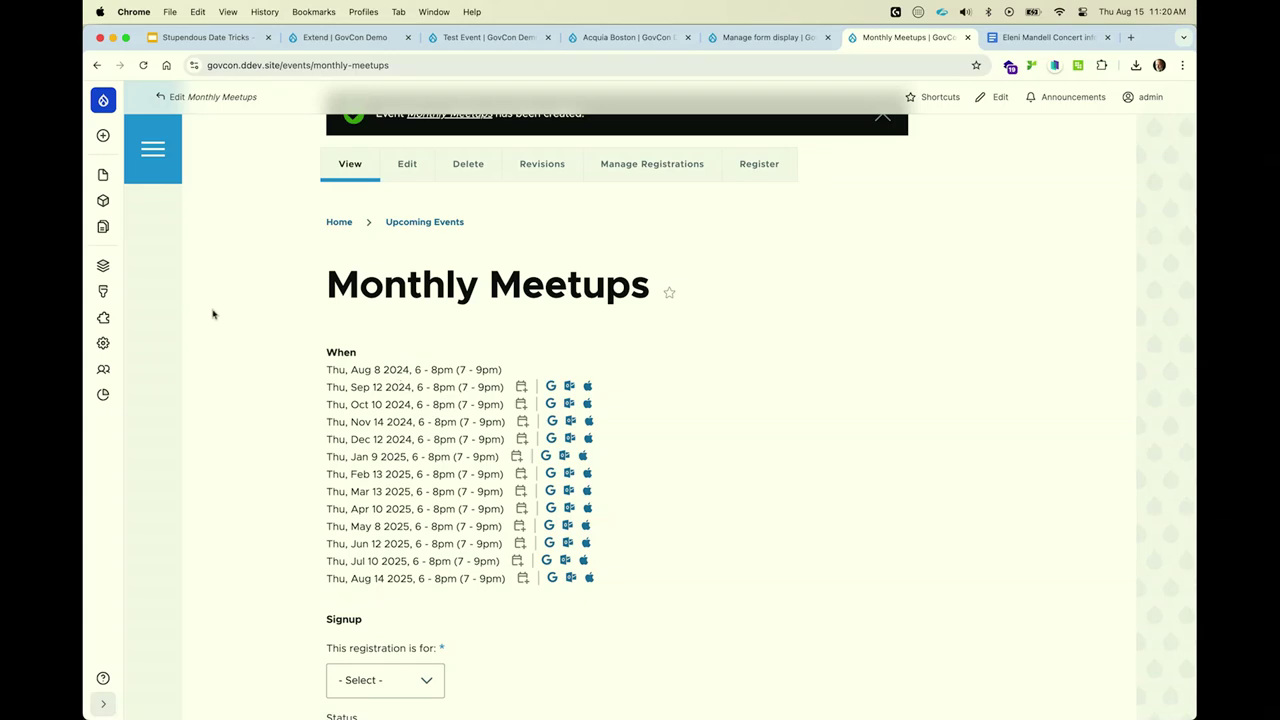
Change the default Smart date format's PHP time format to "g:ia T" and its on-the-hour format to "ga T", and save it.
mouse_move(103, 343)
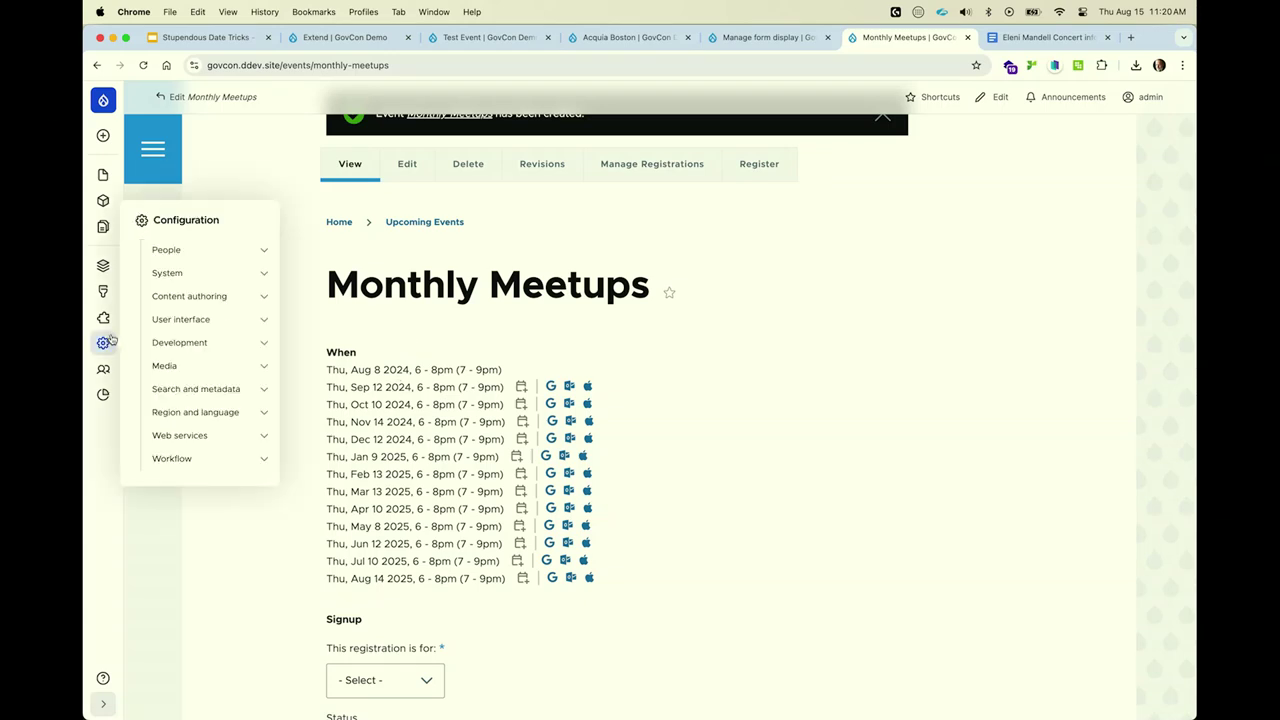
click(194, 423)
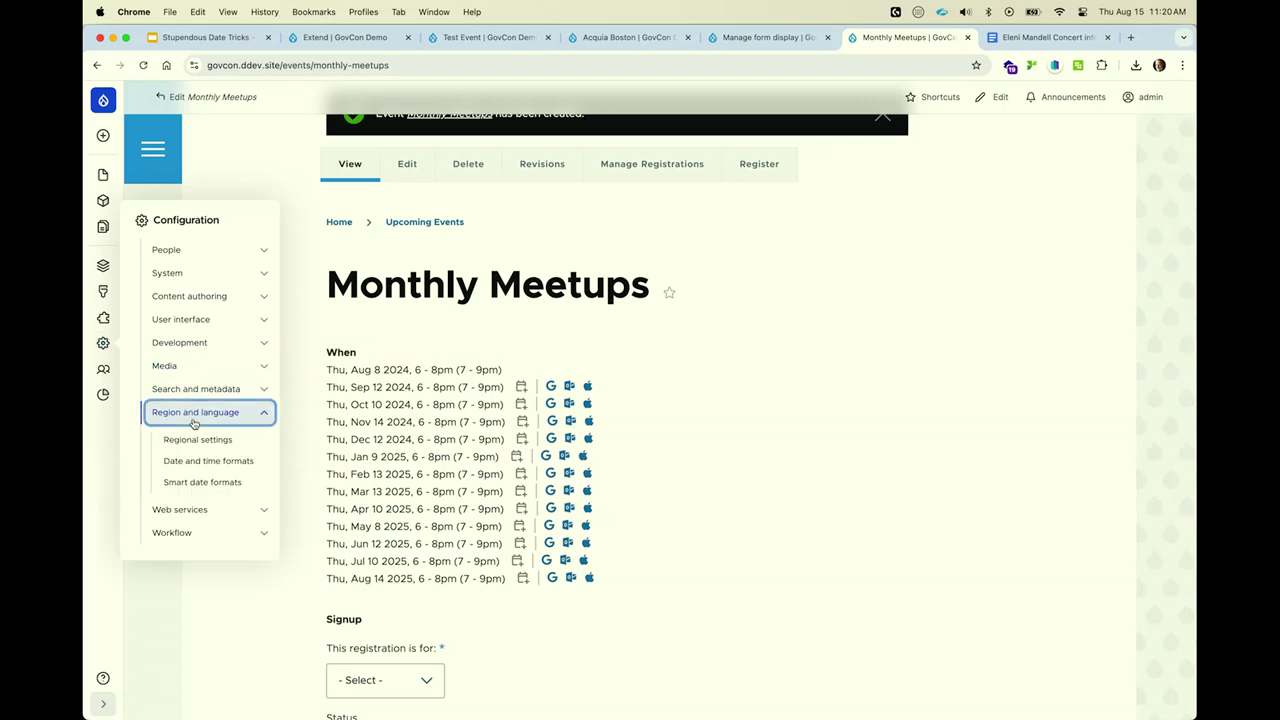
click(196, 480)
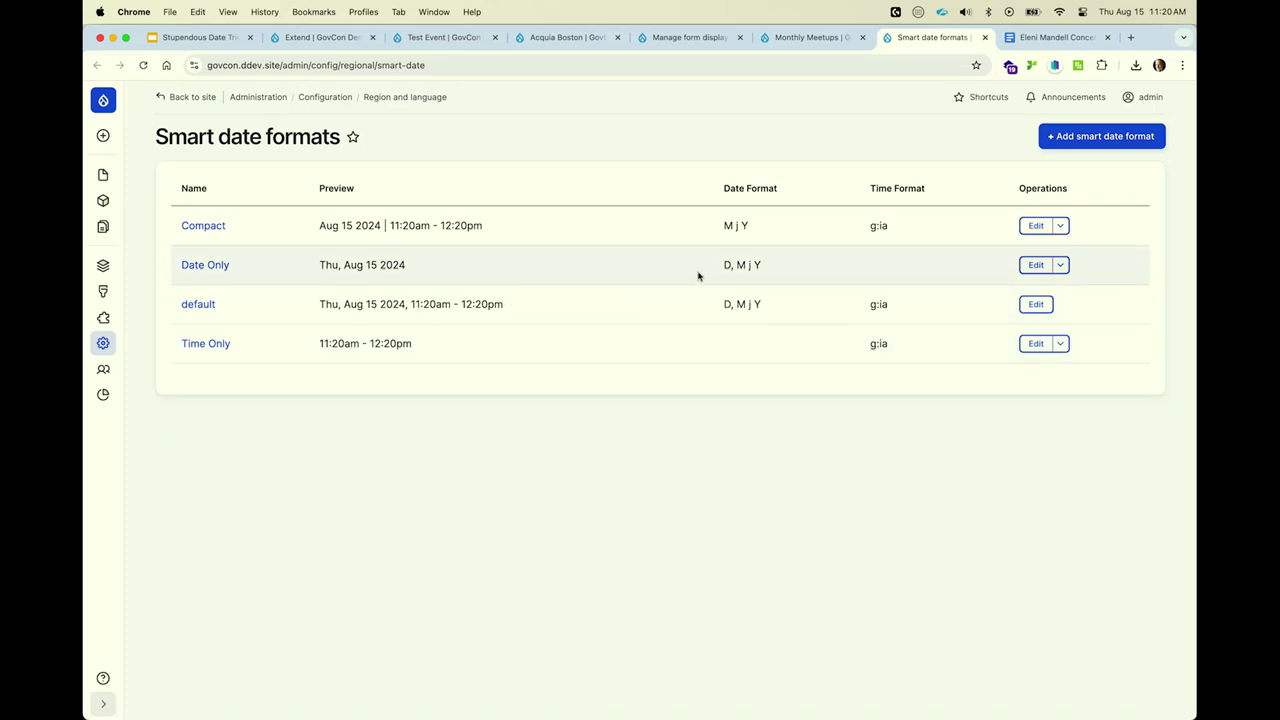
click(1036, 304)
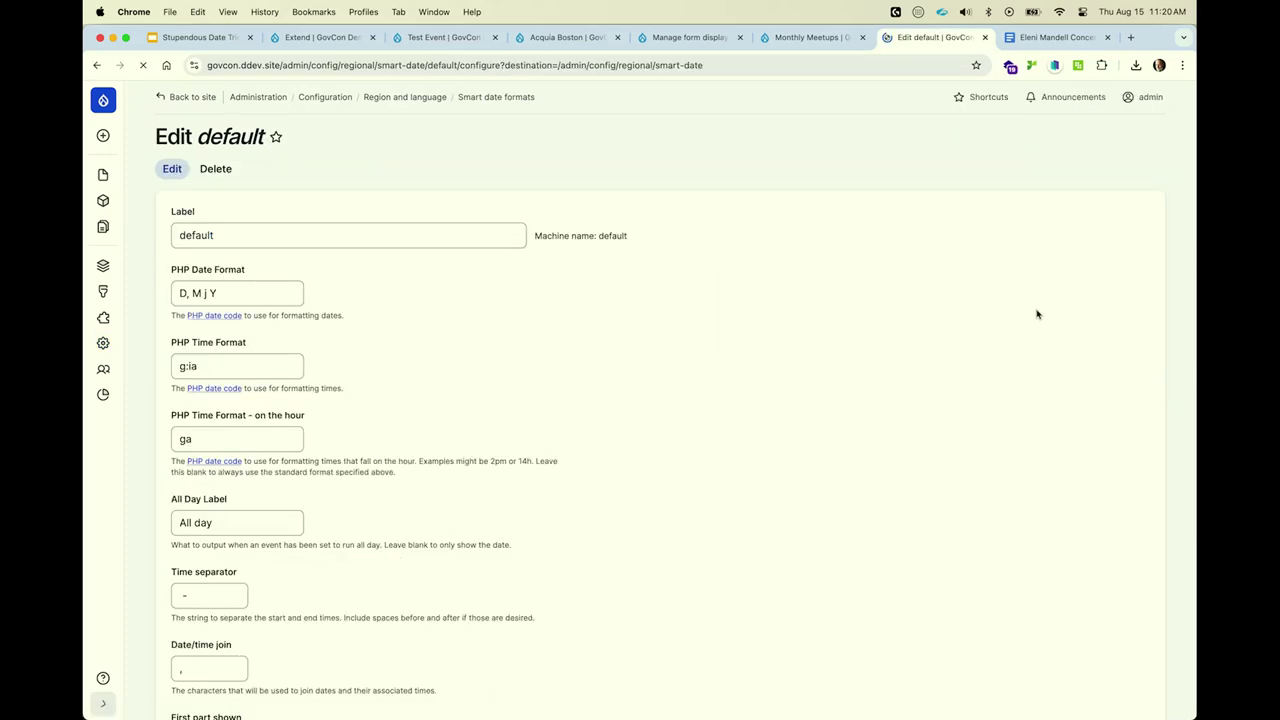
click(254, 365)
text(T)
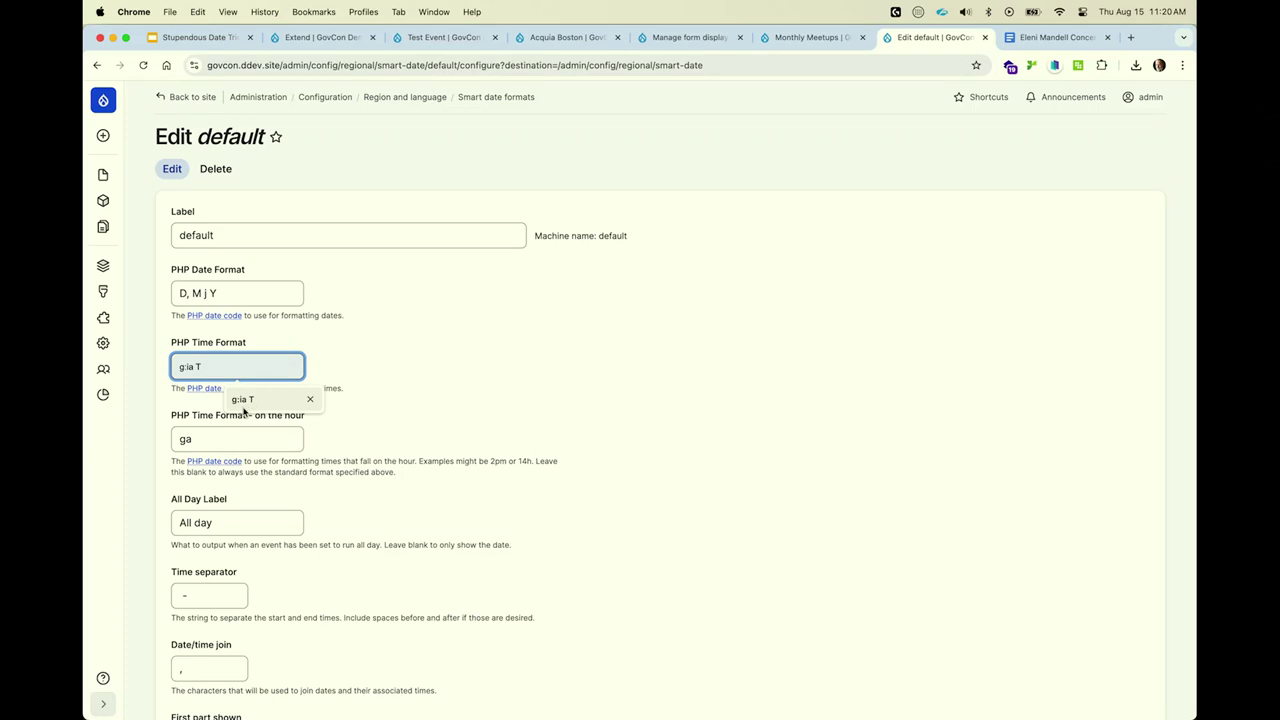
click(230, 439)
text(T)
scroll(245, 475, down, 5)
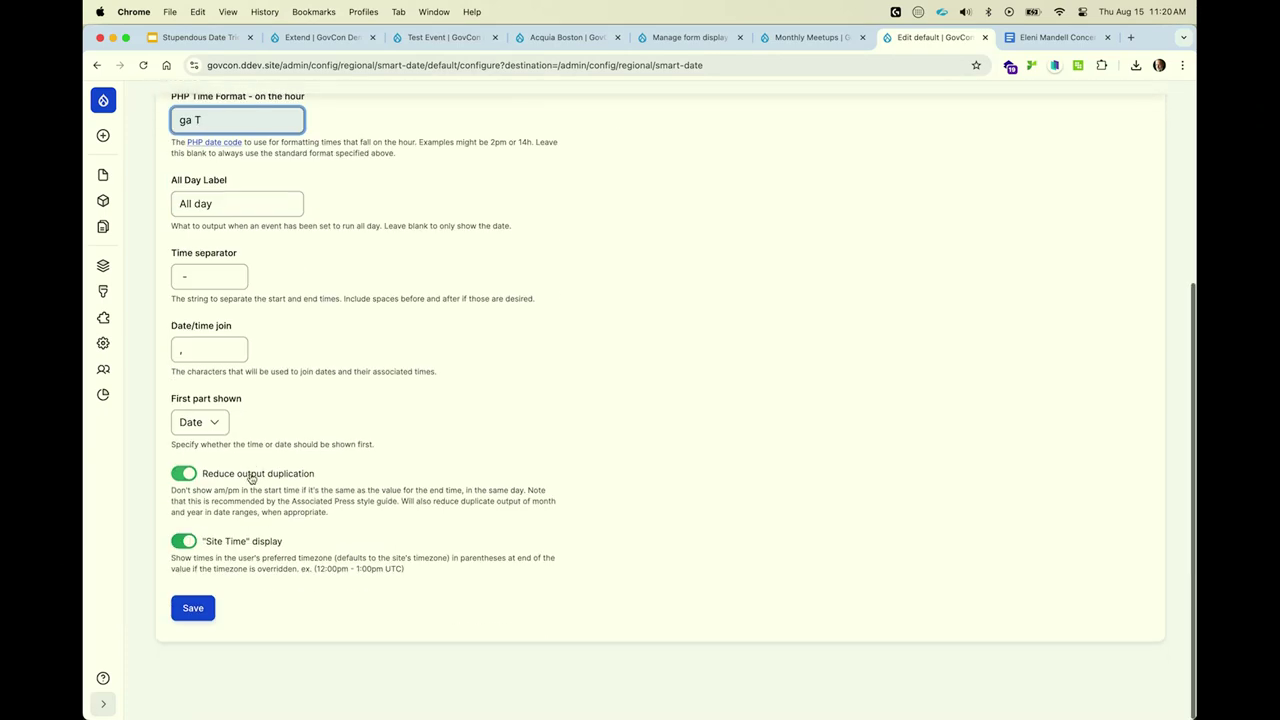
click(195, 632)
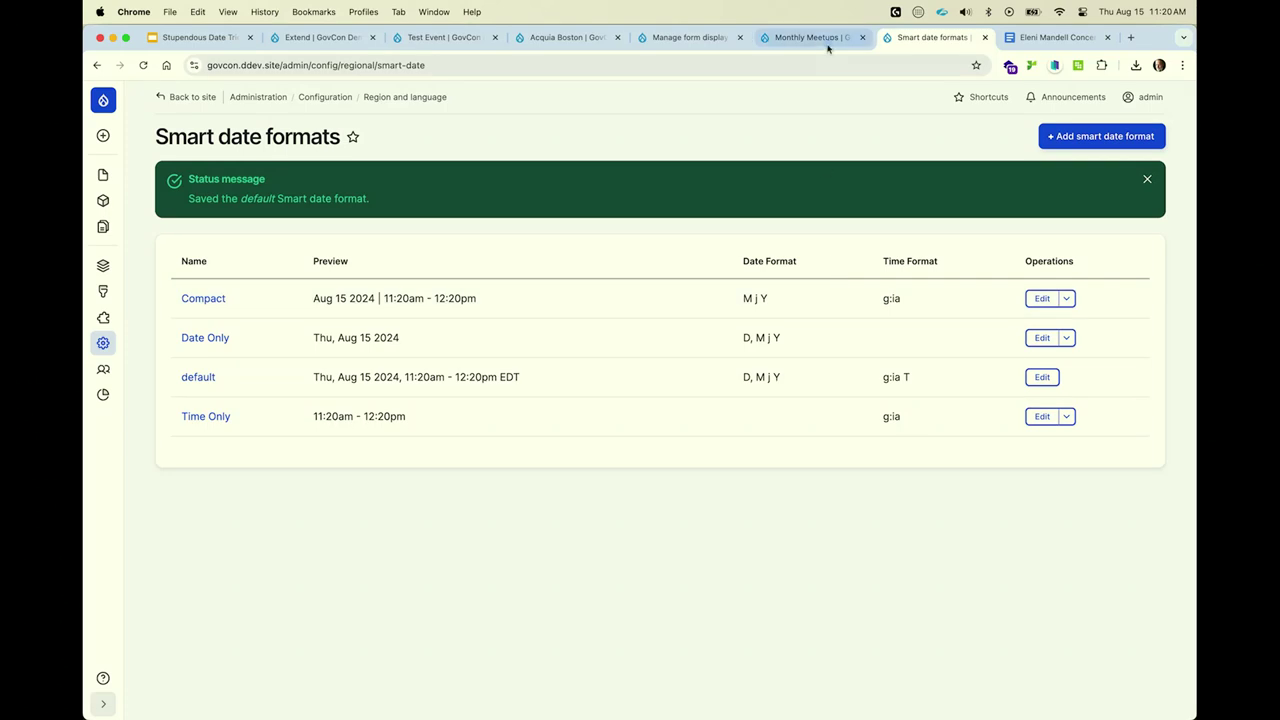
Reload the Monthly Meetups event page to check the timezones in its dates, and review the Case 2 slide in the presentation.
click(1042, 377)
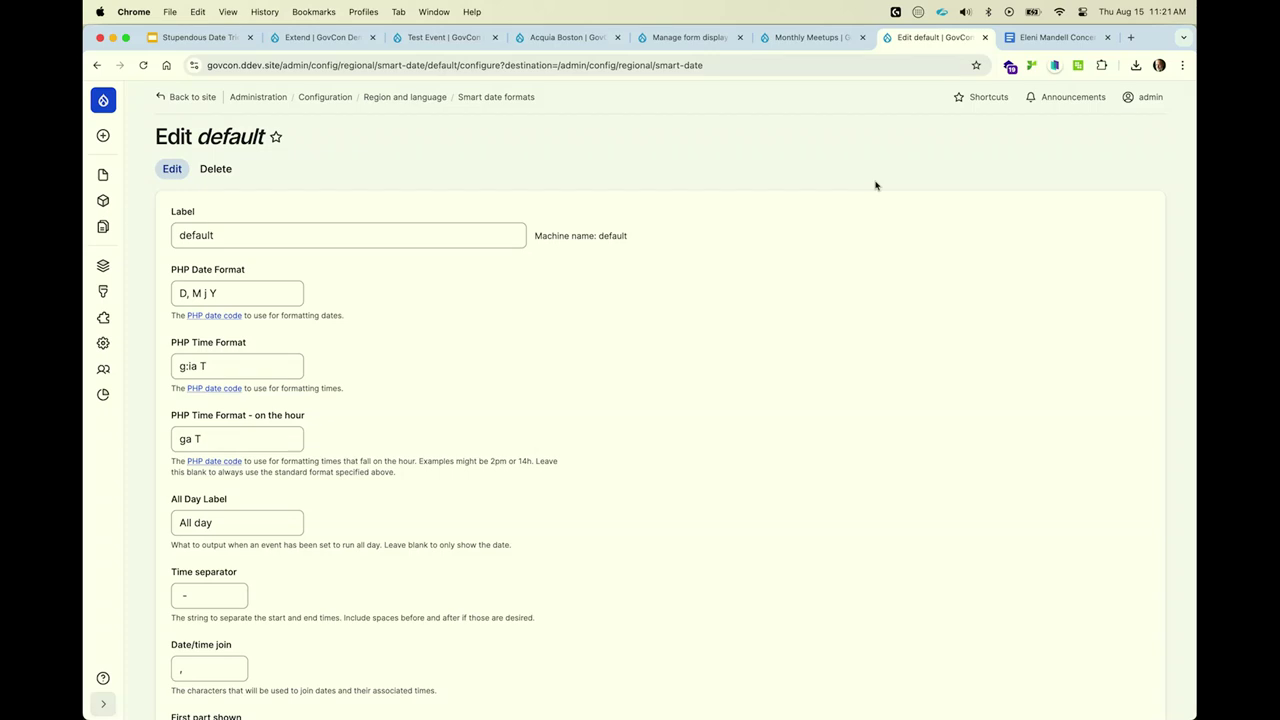
click(824, 37)
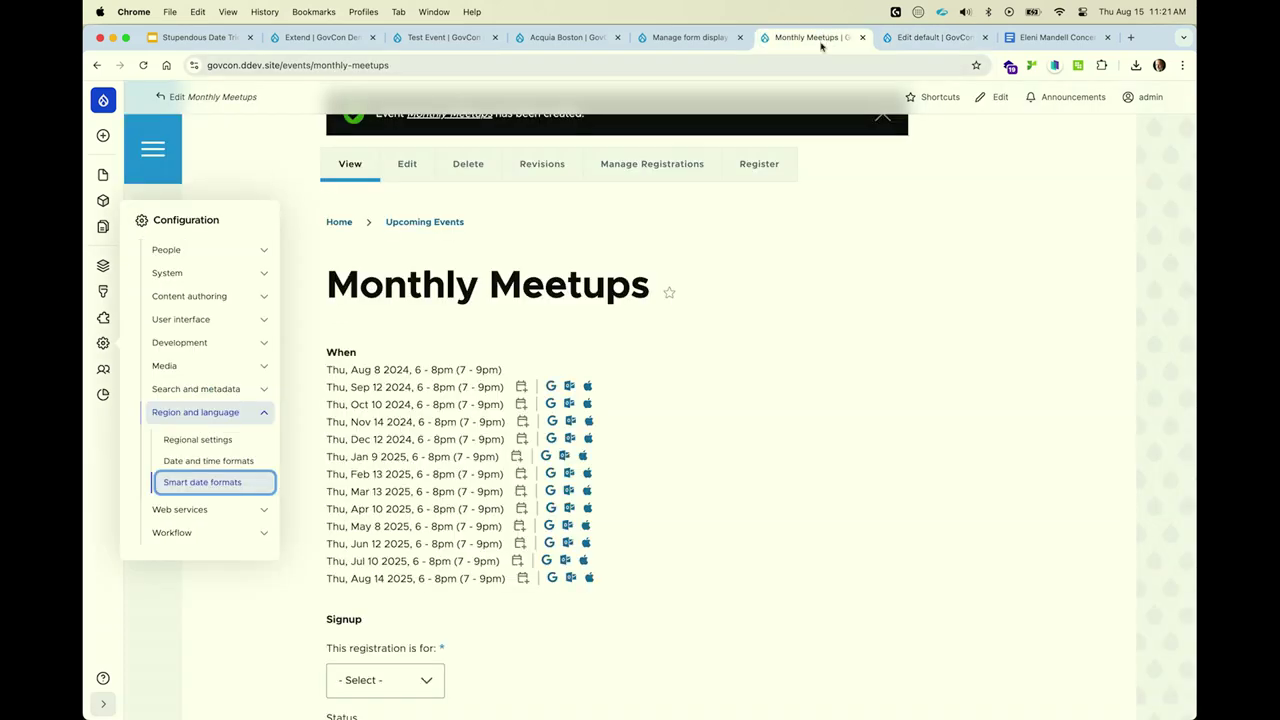
key(super+r)
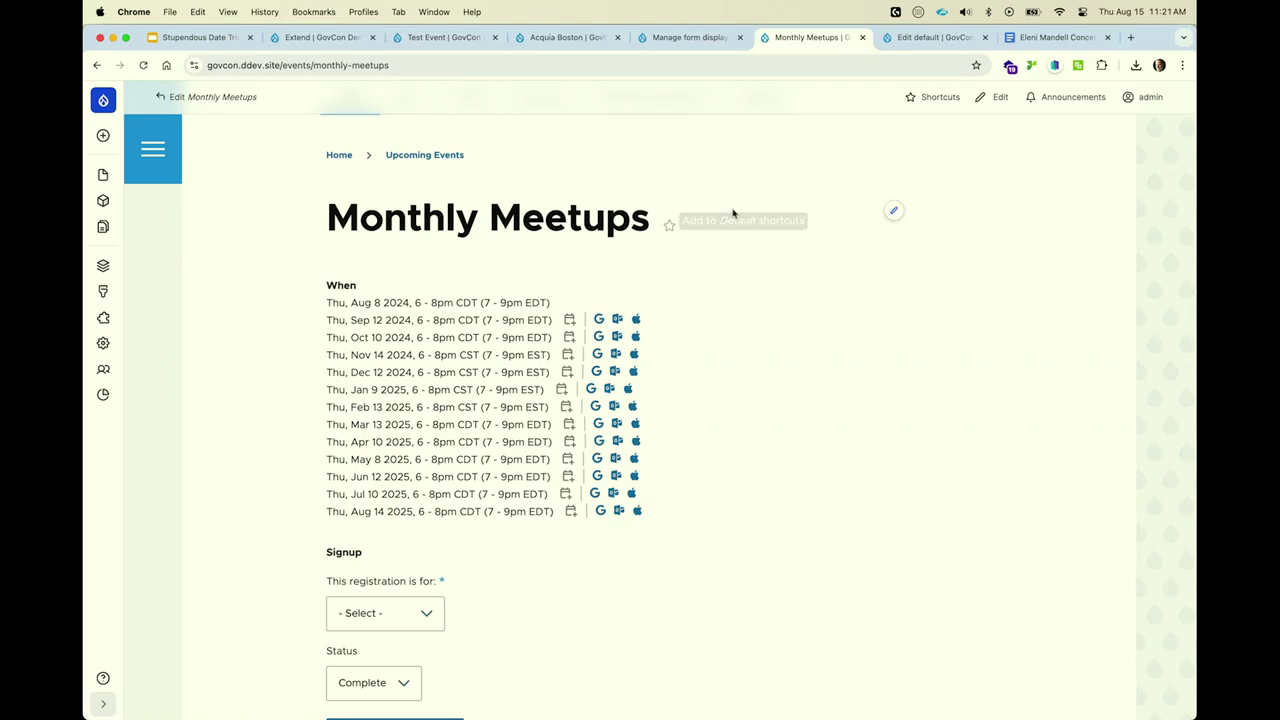
click(221, 36)
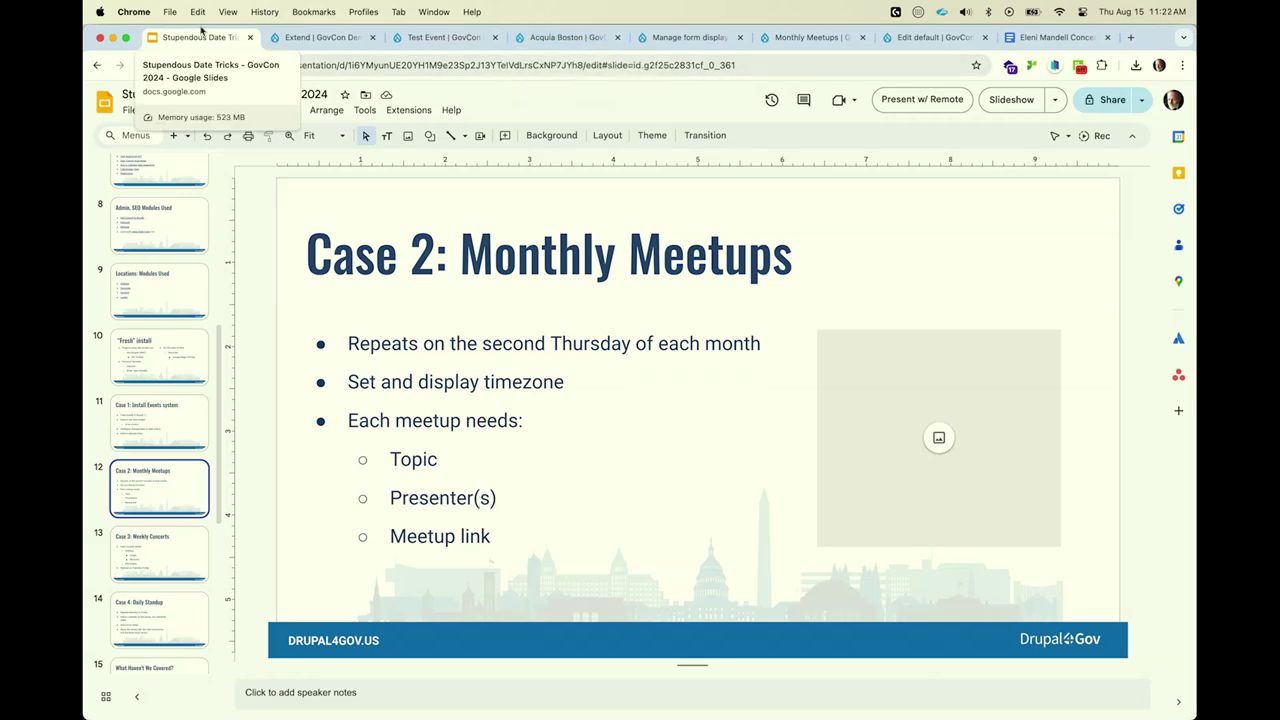
Find the augmenter modules on the Extend page and install the Date Content Augmenter module.
click(298, 37)
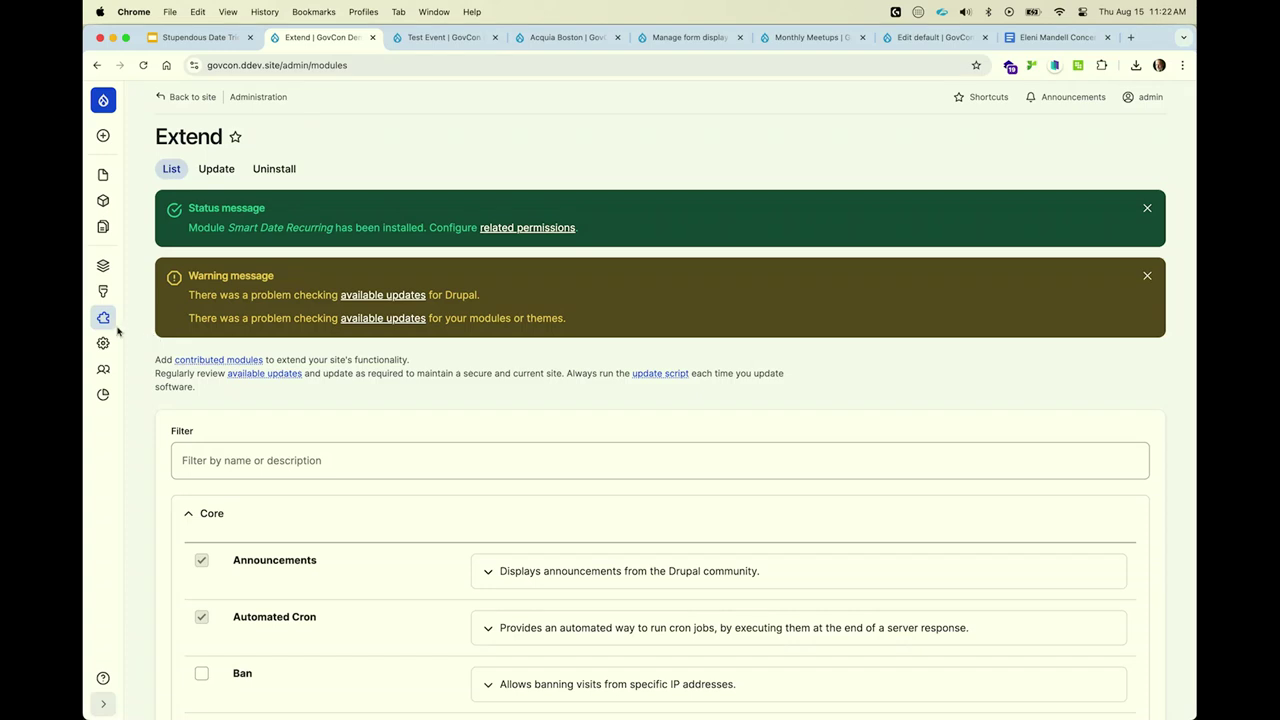
click(235, 461)
text(augme)
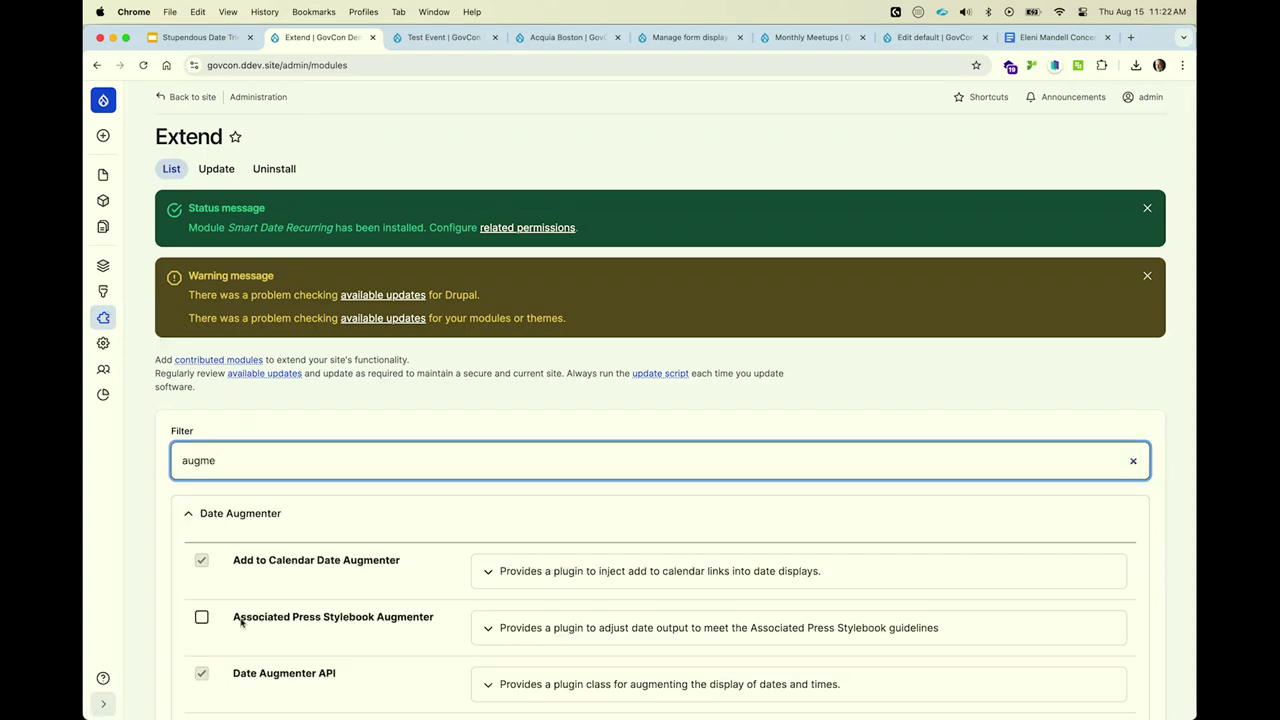
scroll(240, 630, down, 3)
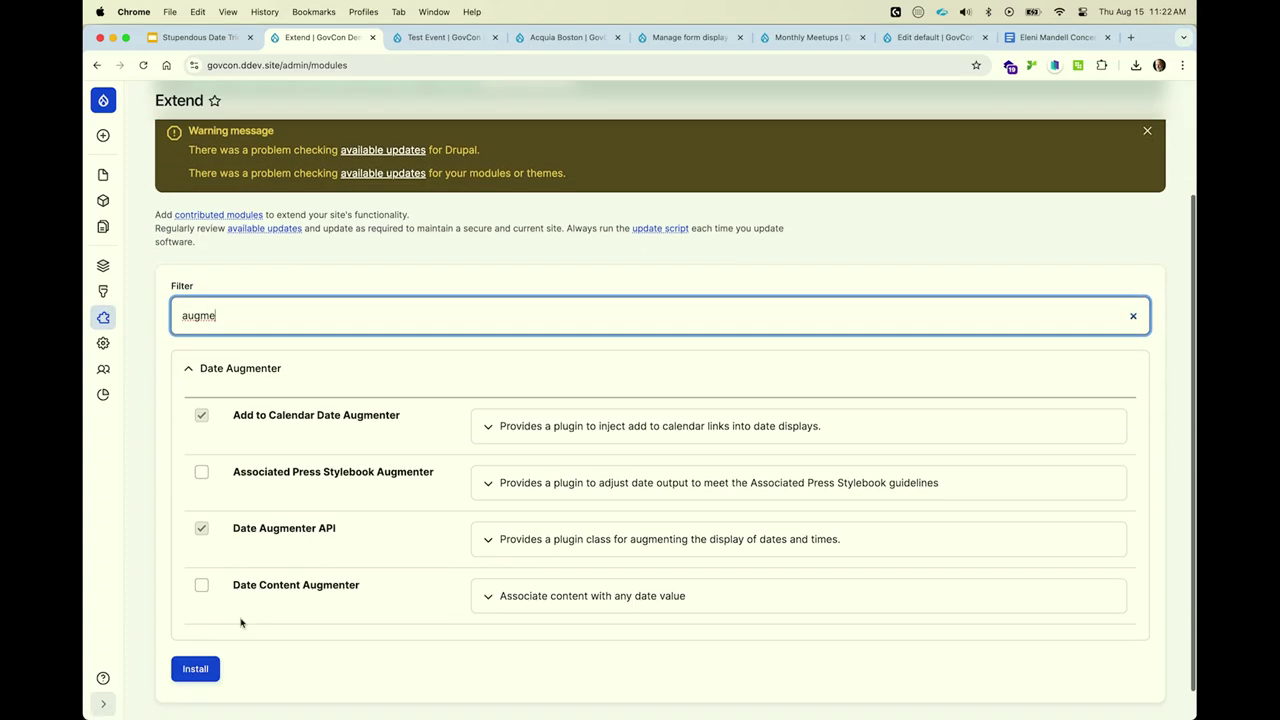
click(202, 588)
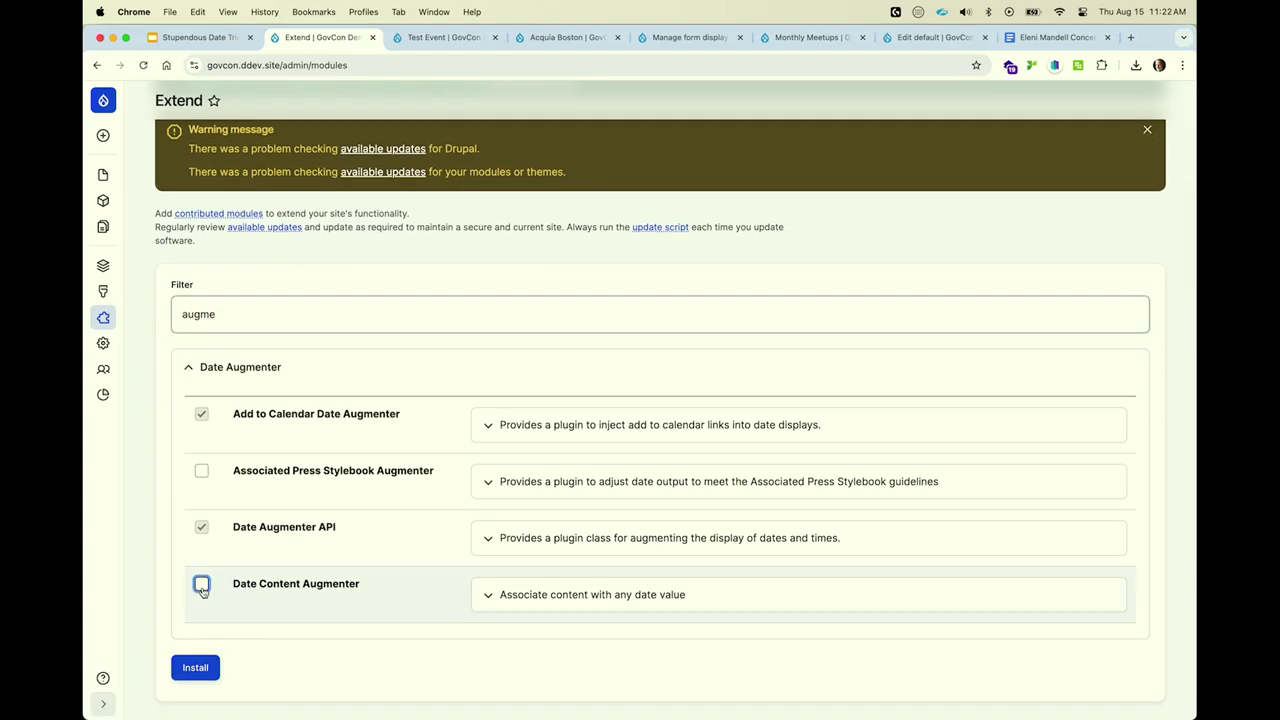
click(203, 665)
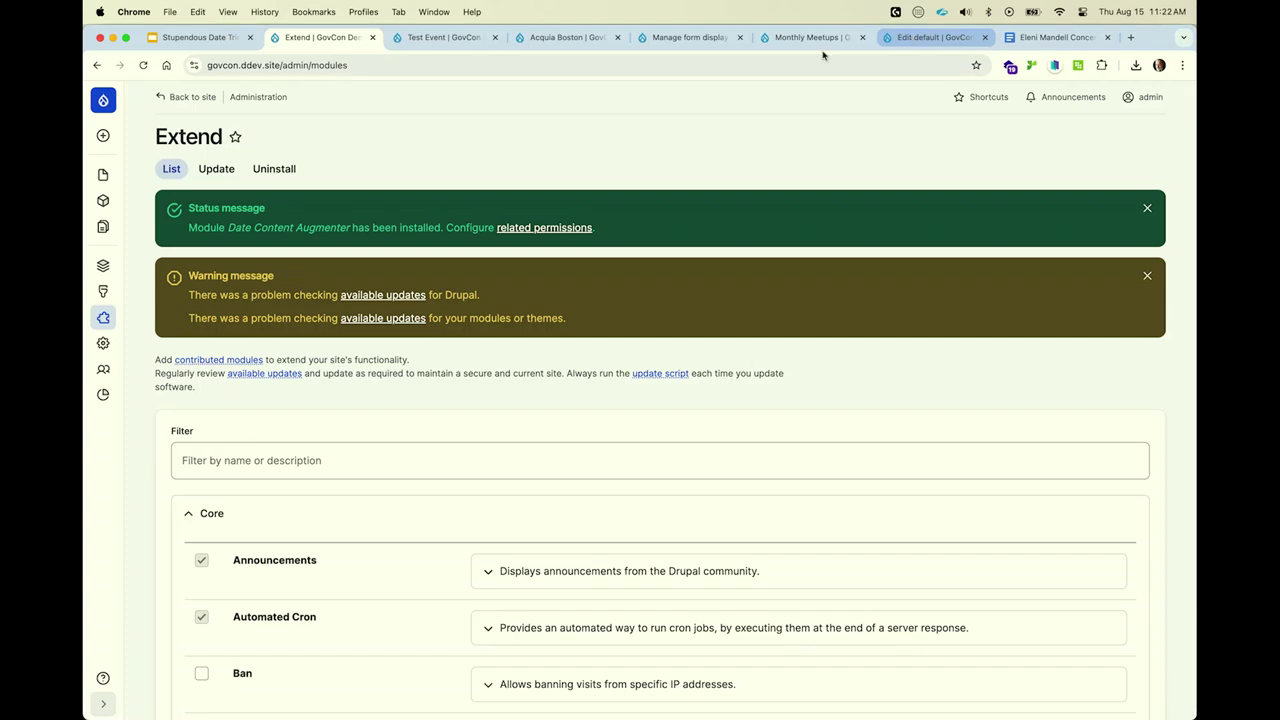
Enable the Content date augmenter in the When field's Smart Date Formatter settings on the Event content type's default display.
click(693, 45)
click(452, 167)
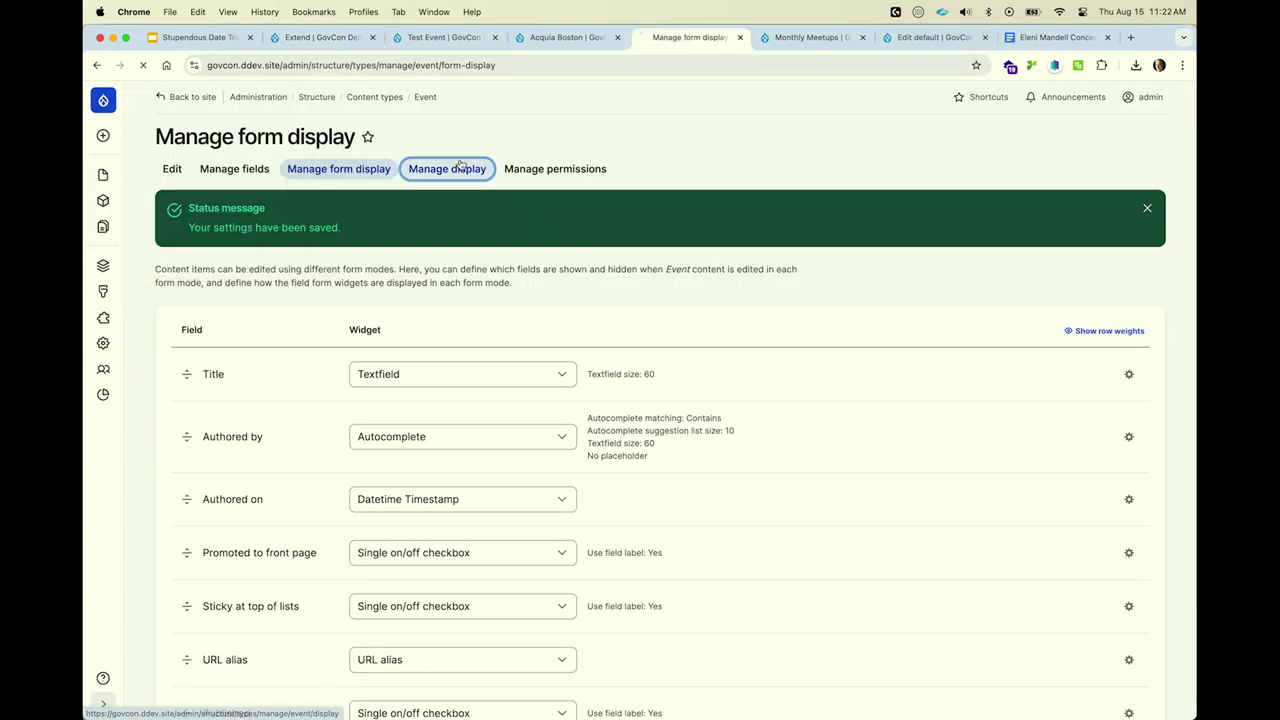
scroll(519, 392, down, 1)
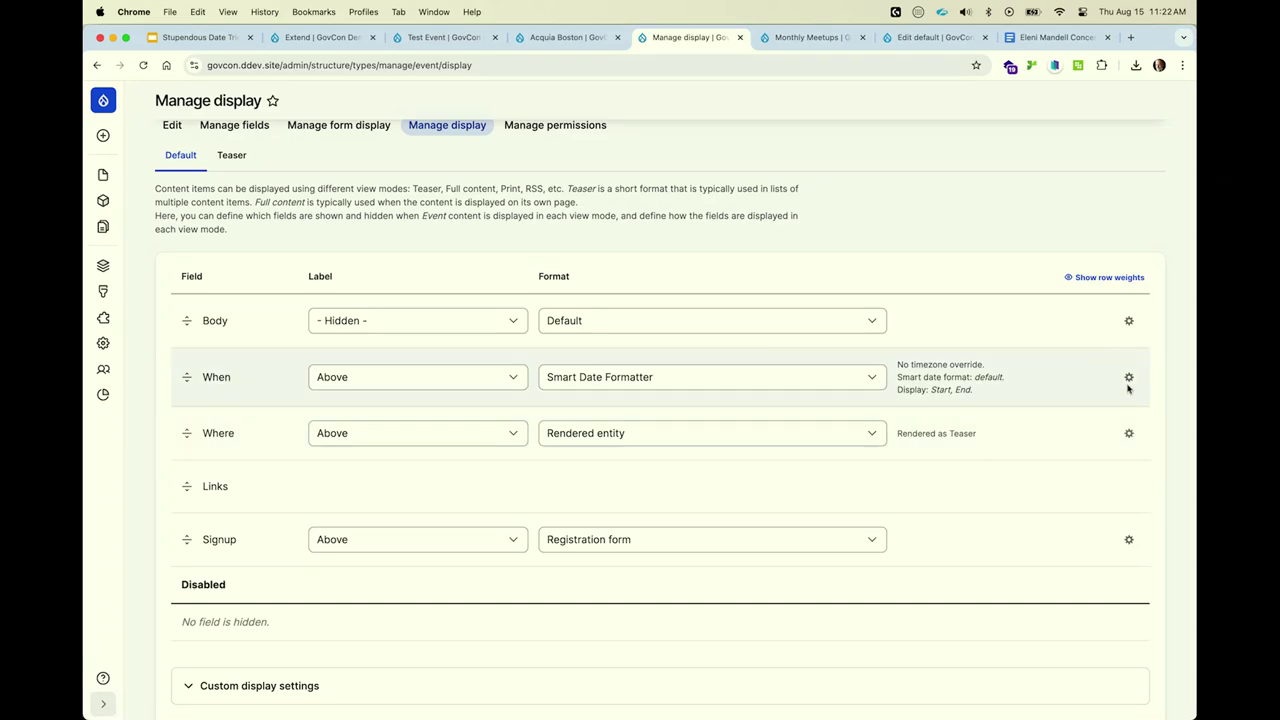
click(1129, 378)
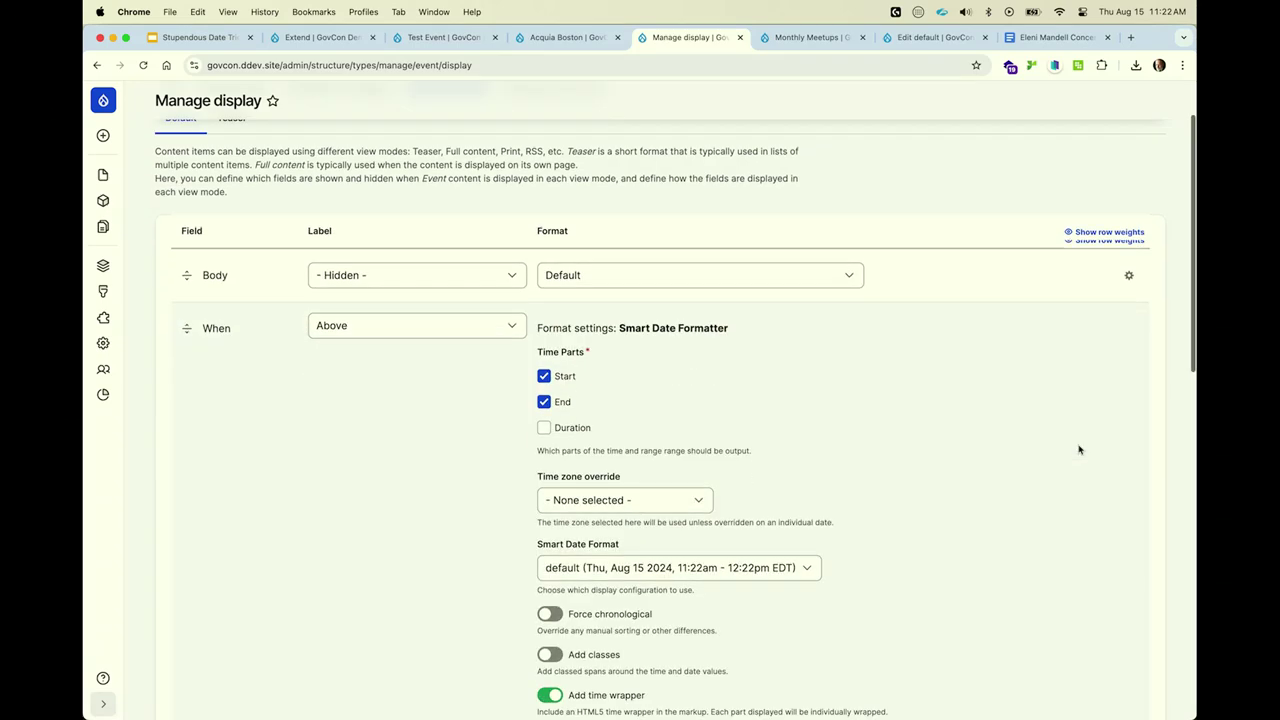
scroll(1079, 449, down, 10)
scroll(1079, 449, up, 3)
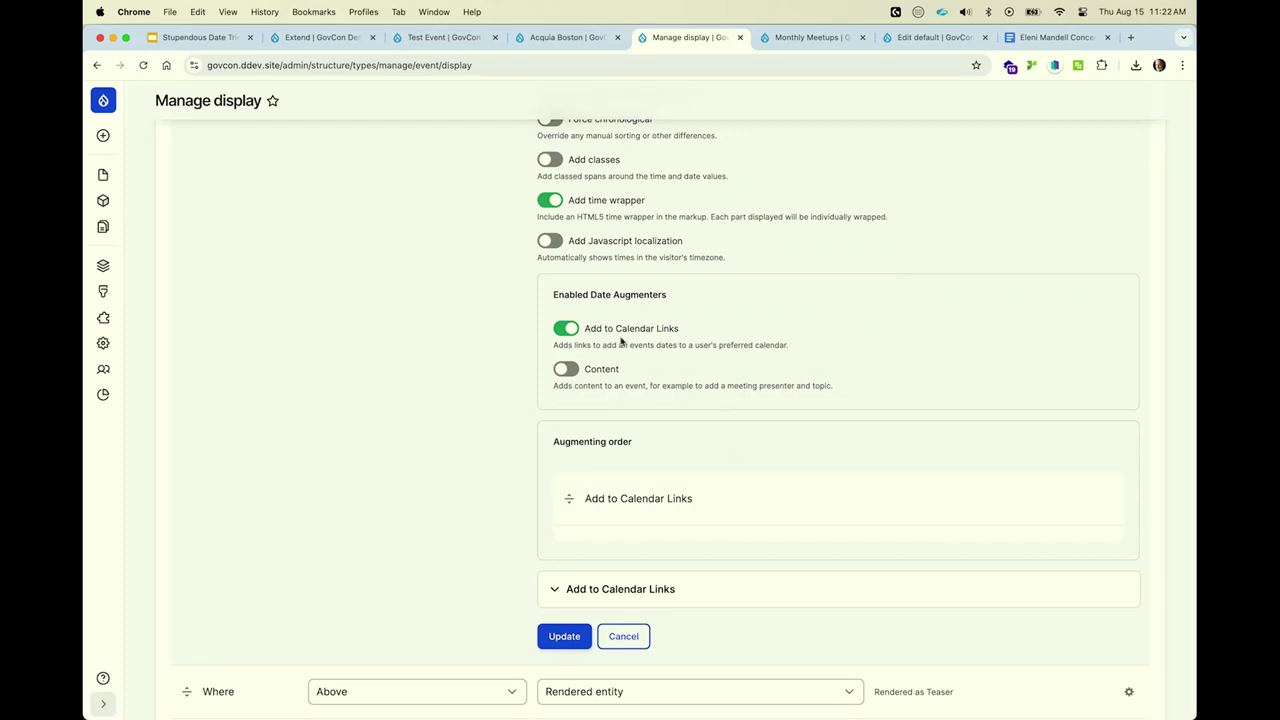
click(567, 371)
scroll(586, 451, down, 5)
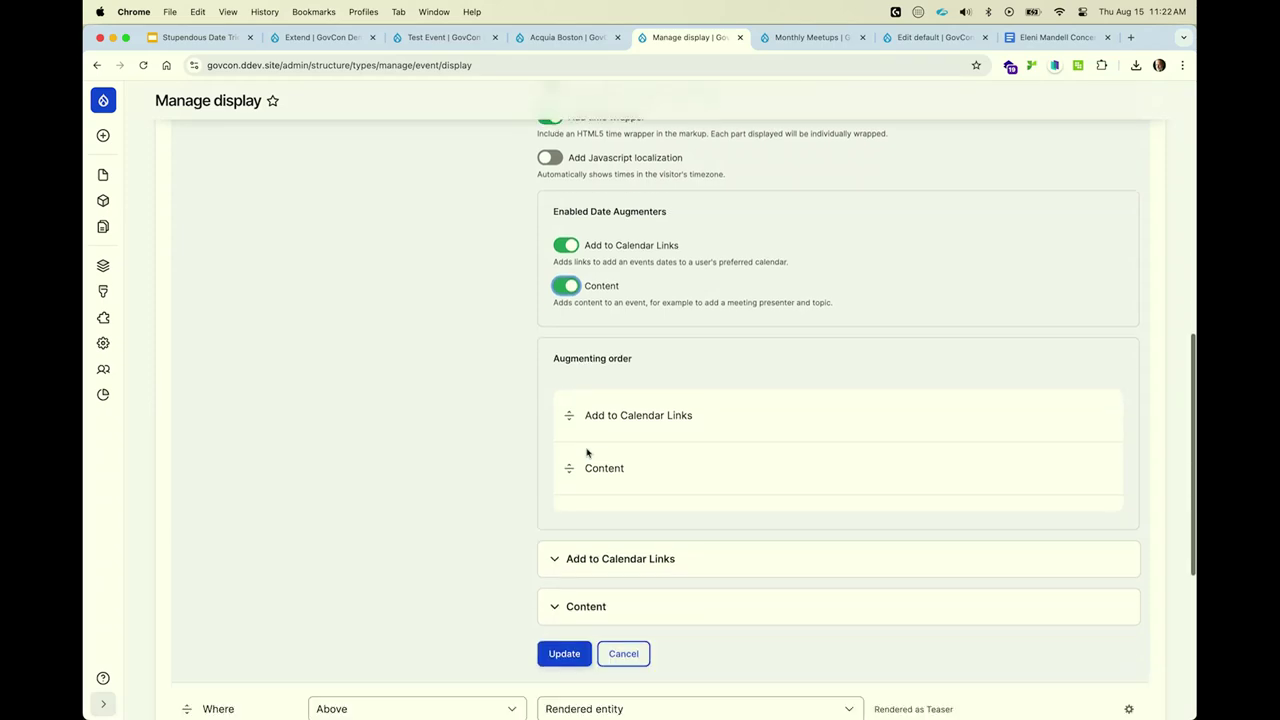
Select Session as the Content augmenter's date content bundle, update the When field's settings, and save the display.
click(595, 452)
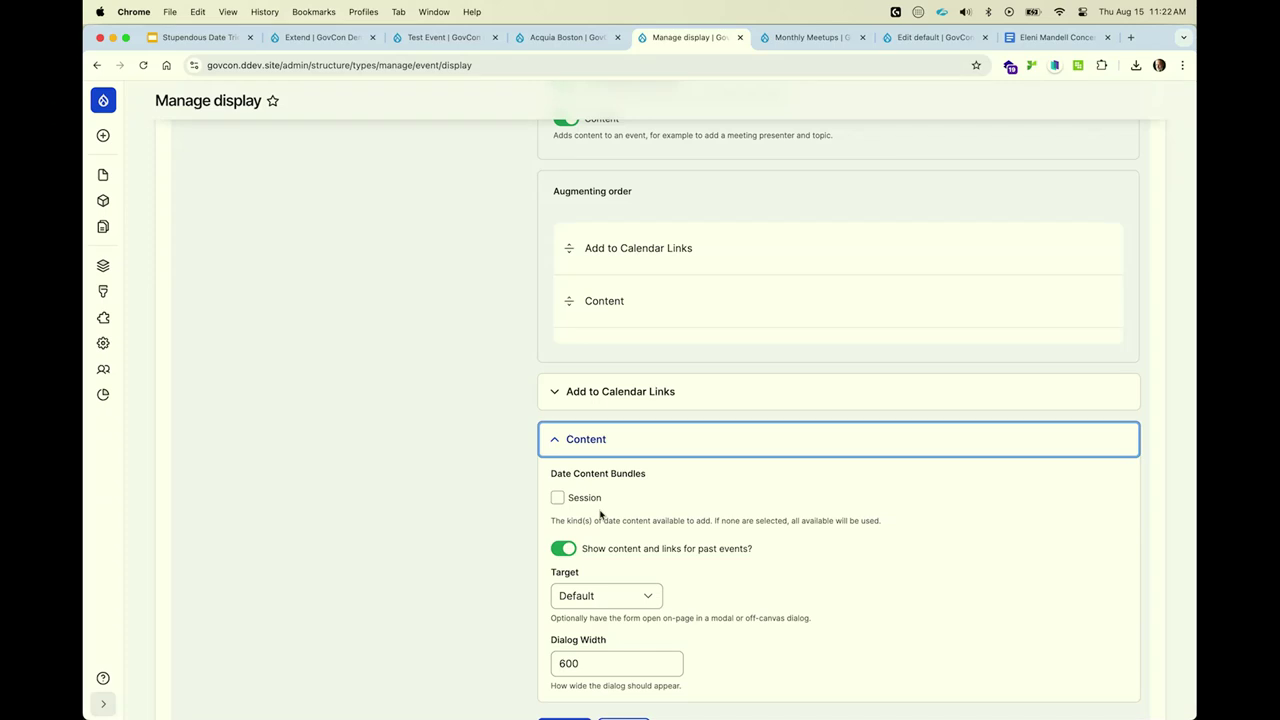
scroll(598, 510, down, 2)
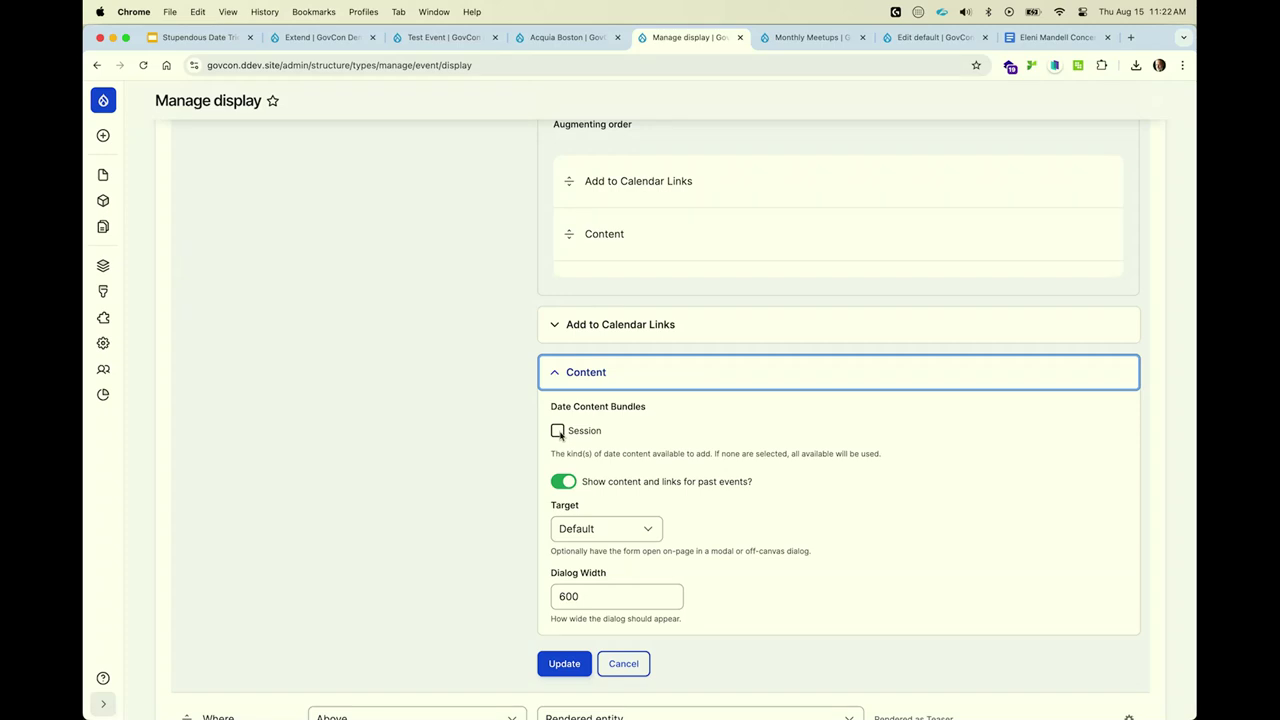
click(557, 431)
click(556, 663)
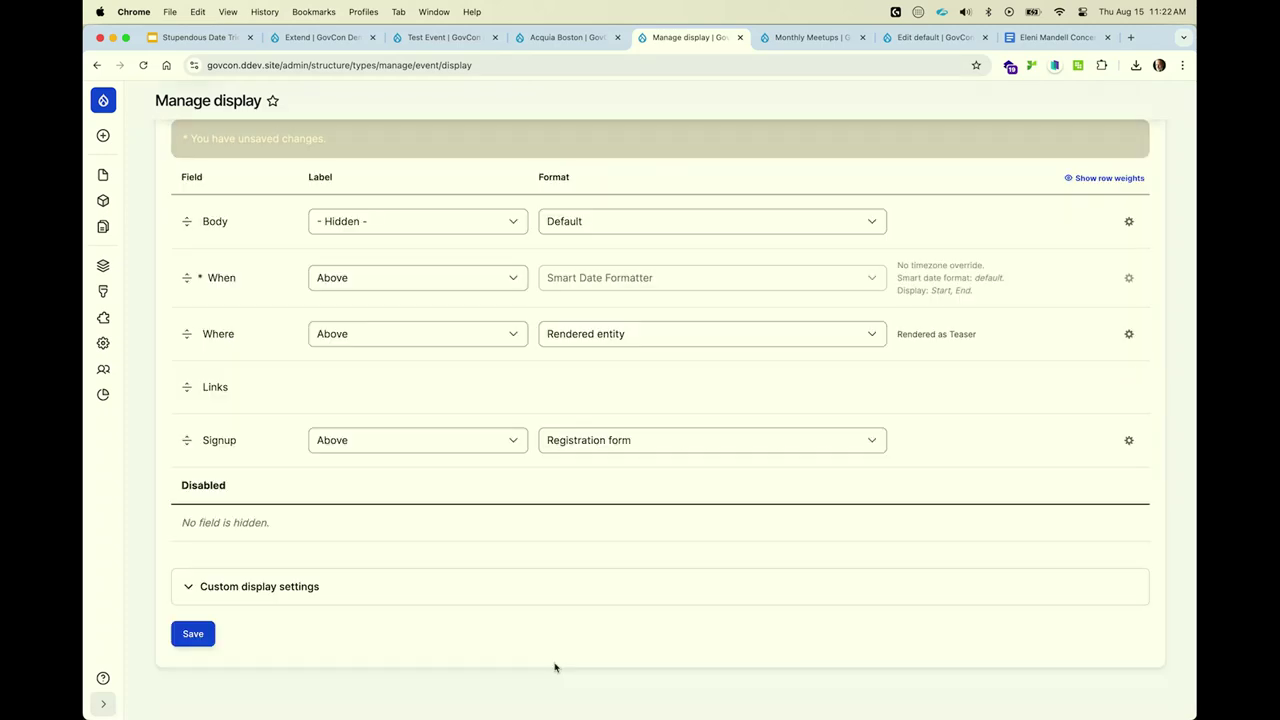
click(203, 640)
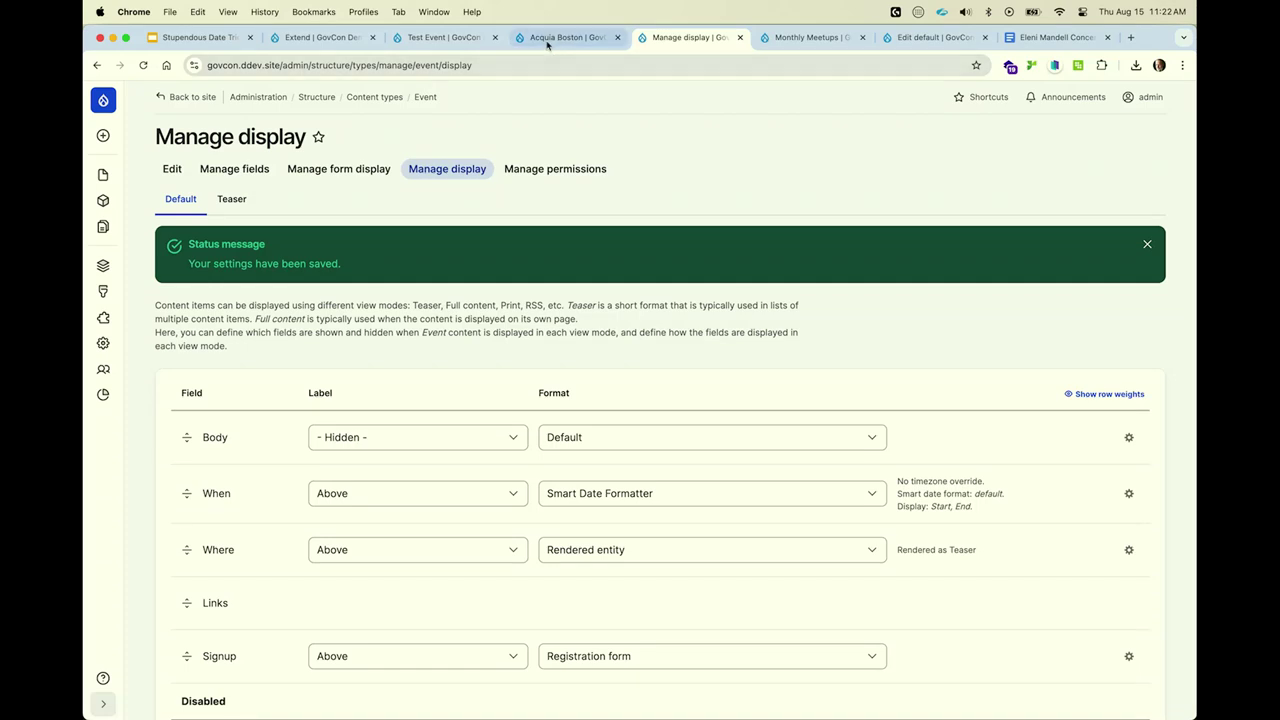
Check the form for adding session content to the Sep 12 2024 meetup, and close the Smart date format's edit page.
click(805, 37)
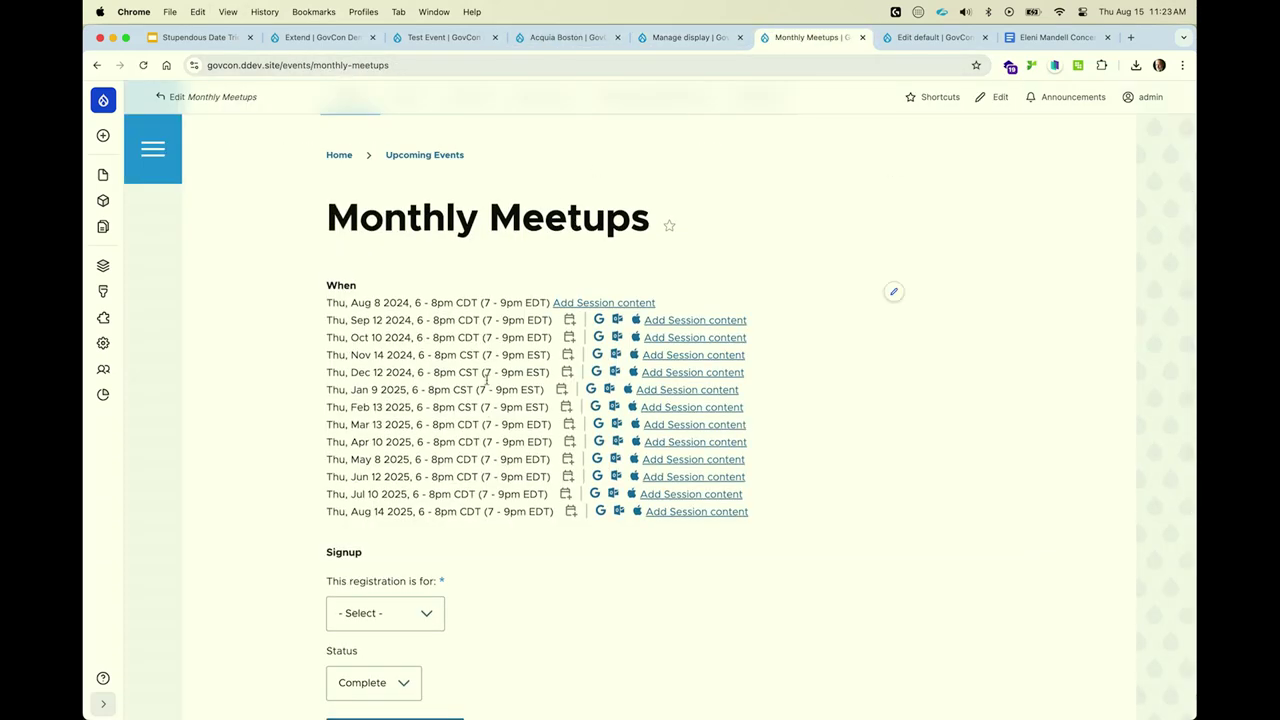
click(673, 325)
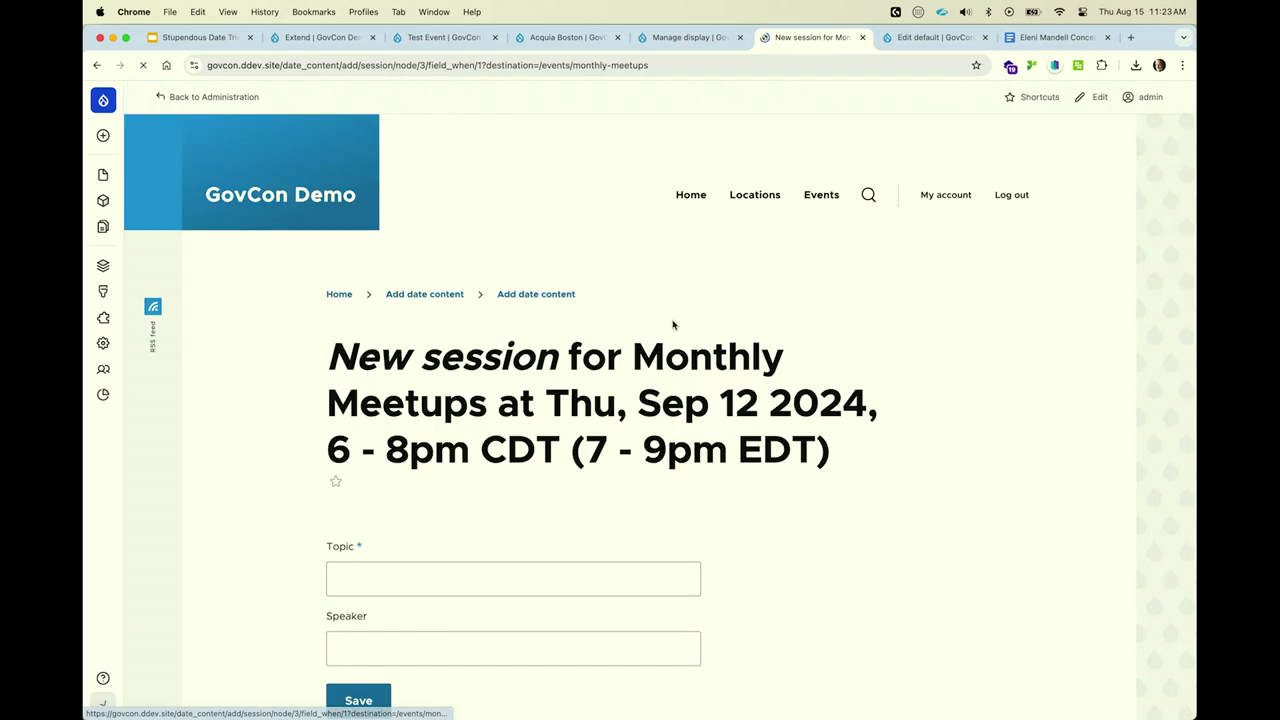
scroll(891, 315, down, 1)
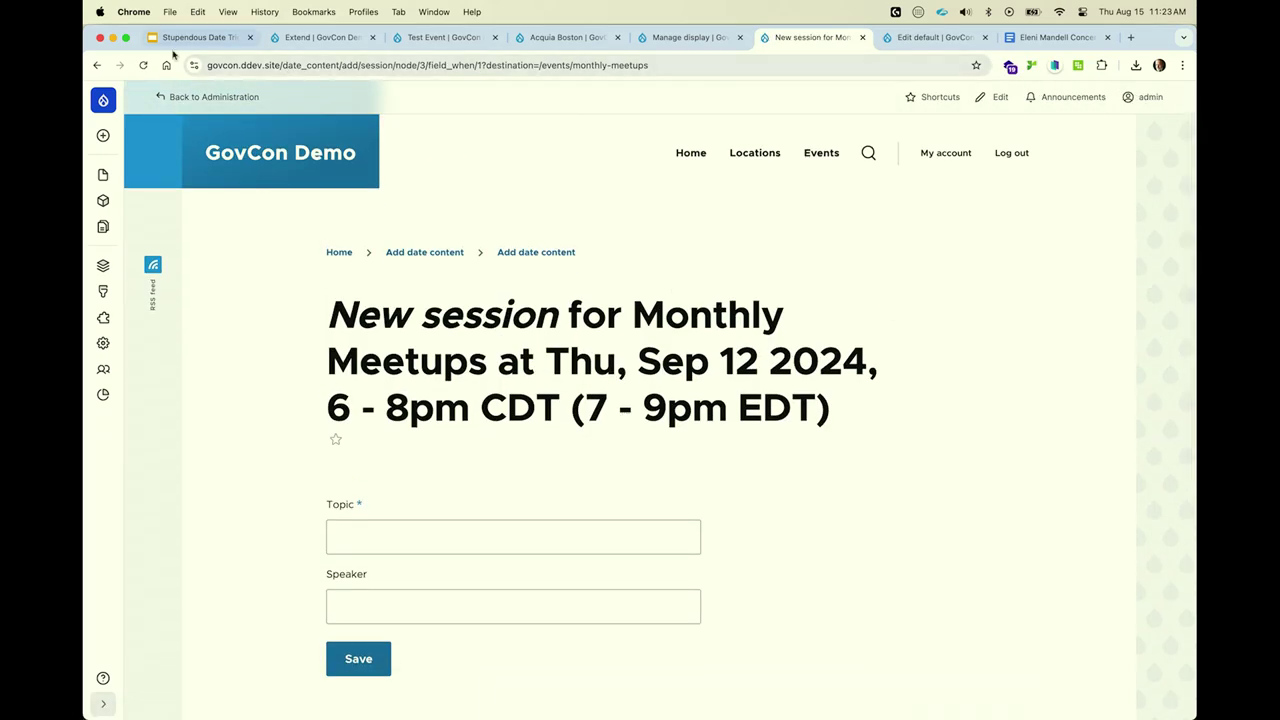
click(98, 66)
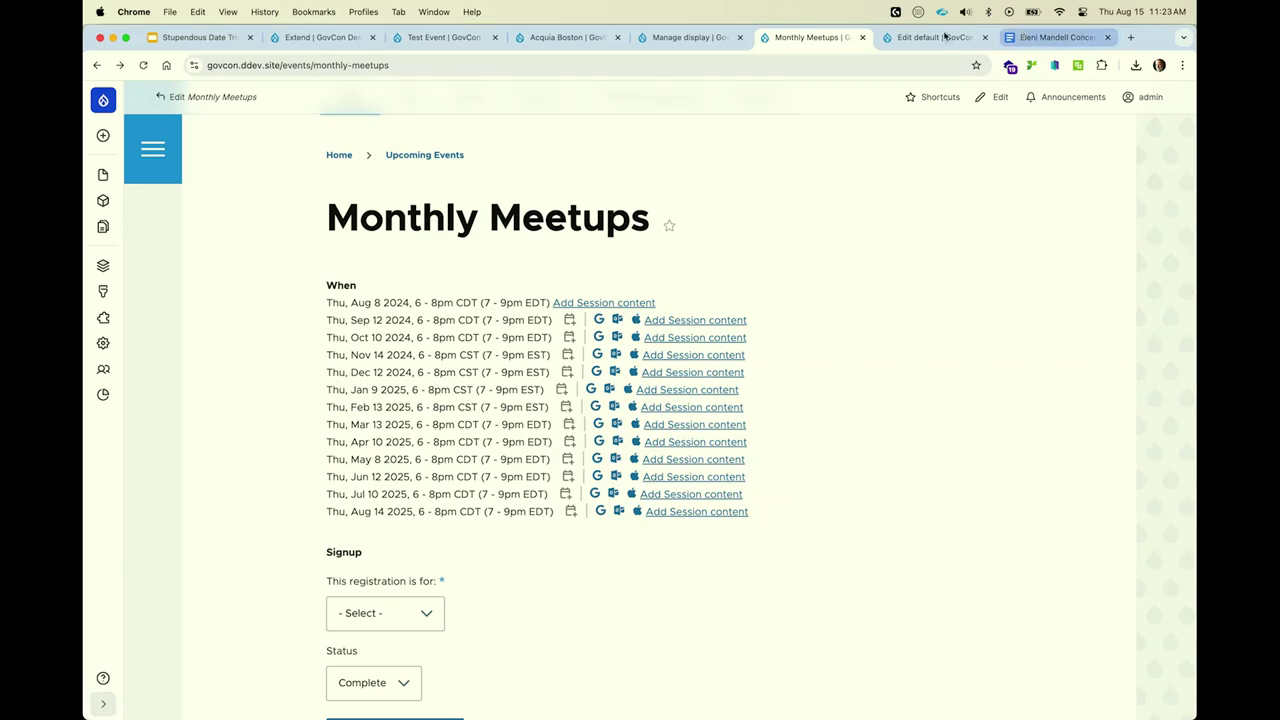
click(899, 37)
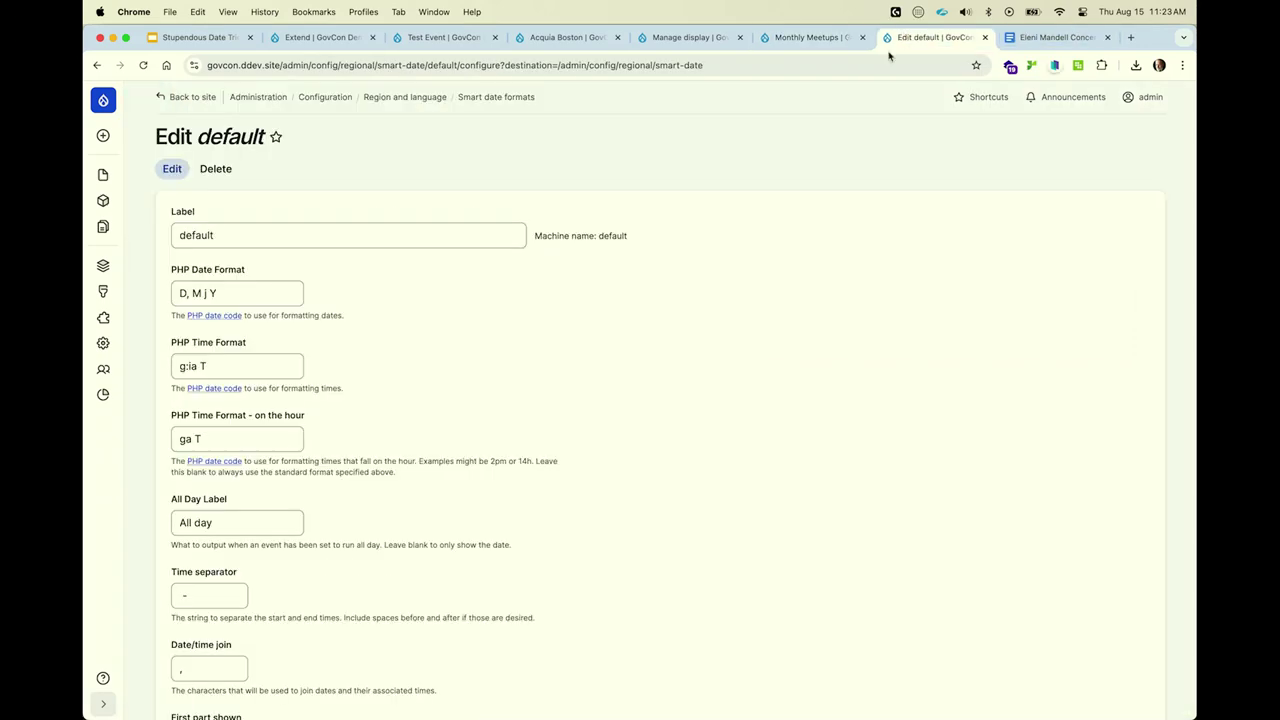
key(super+w)
Set the Content augmenter's target to Off-Screen Tray in the When field's formatter settings and save the Event display.
click(752, 40)
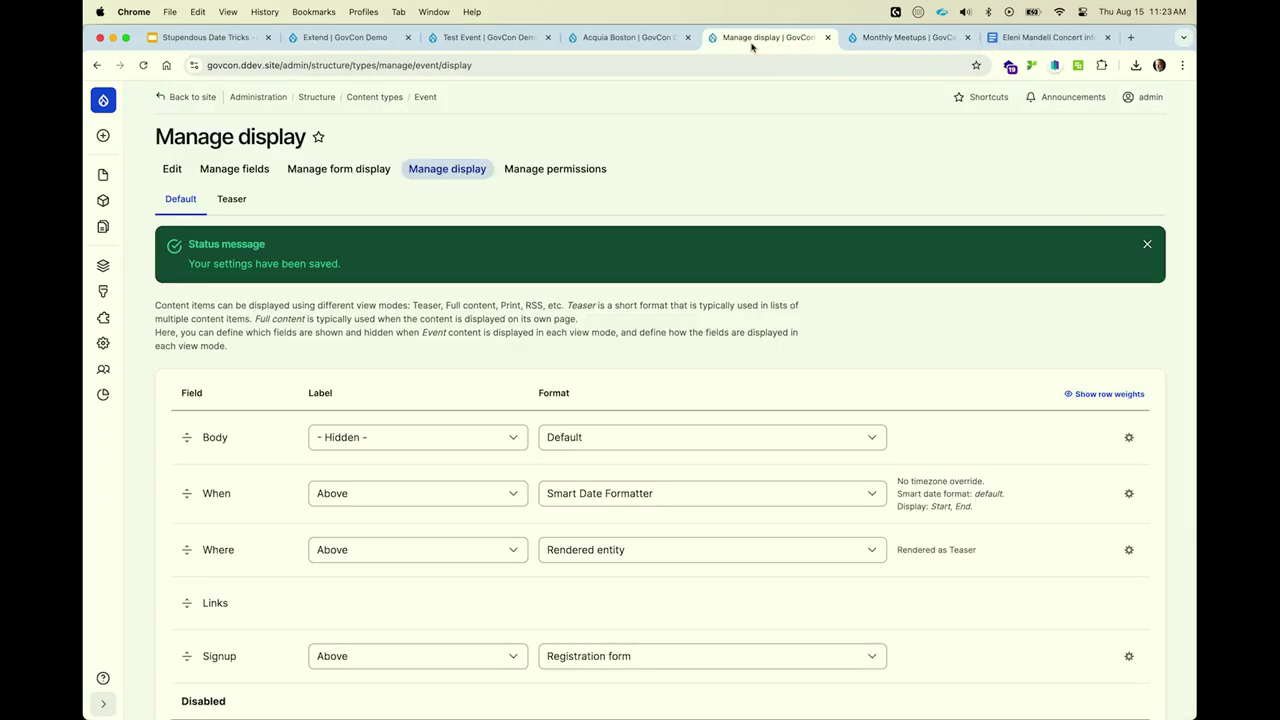
click(1129, 493)
scroll(1006, 366, down, 15)
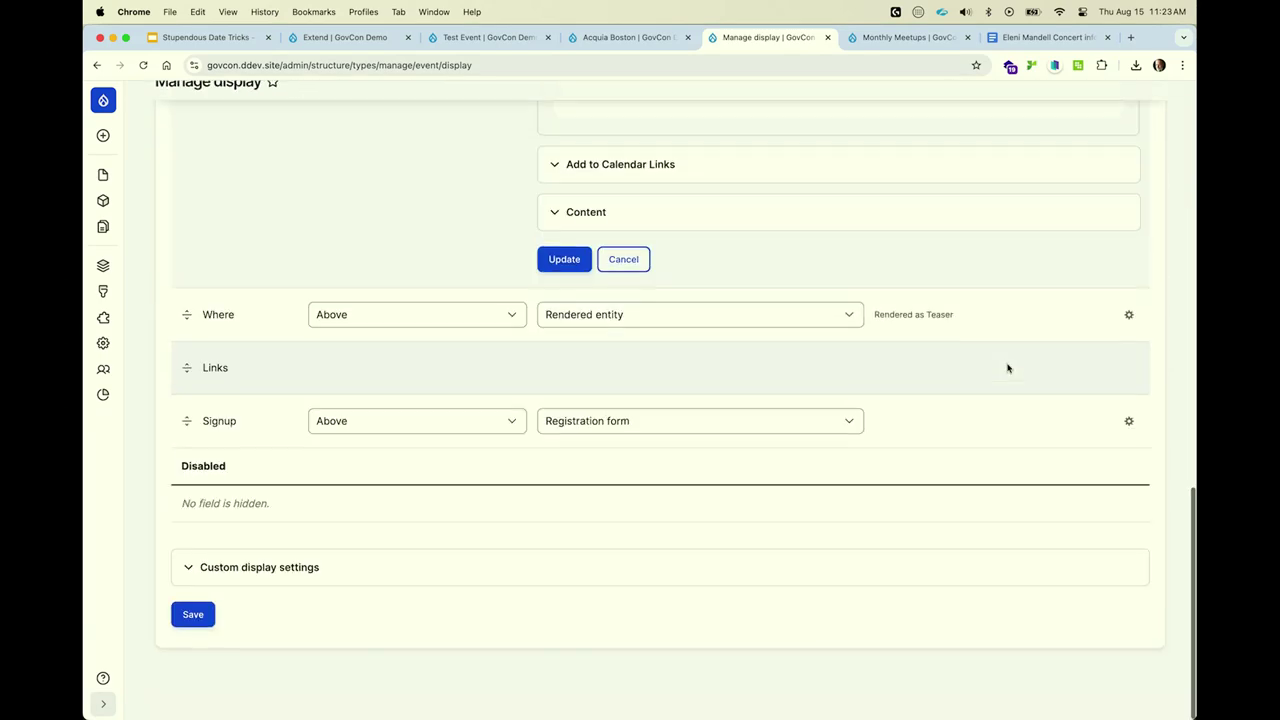
scroll(1006, 366, up, 5)
click(897, 519)
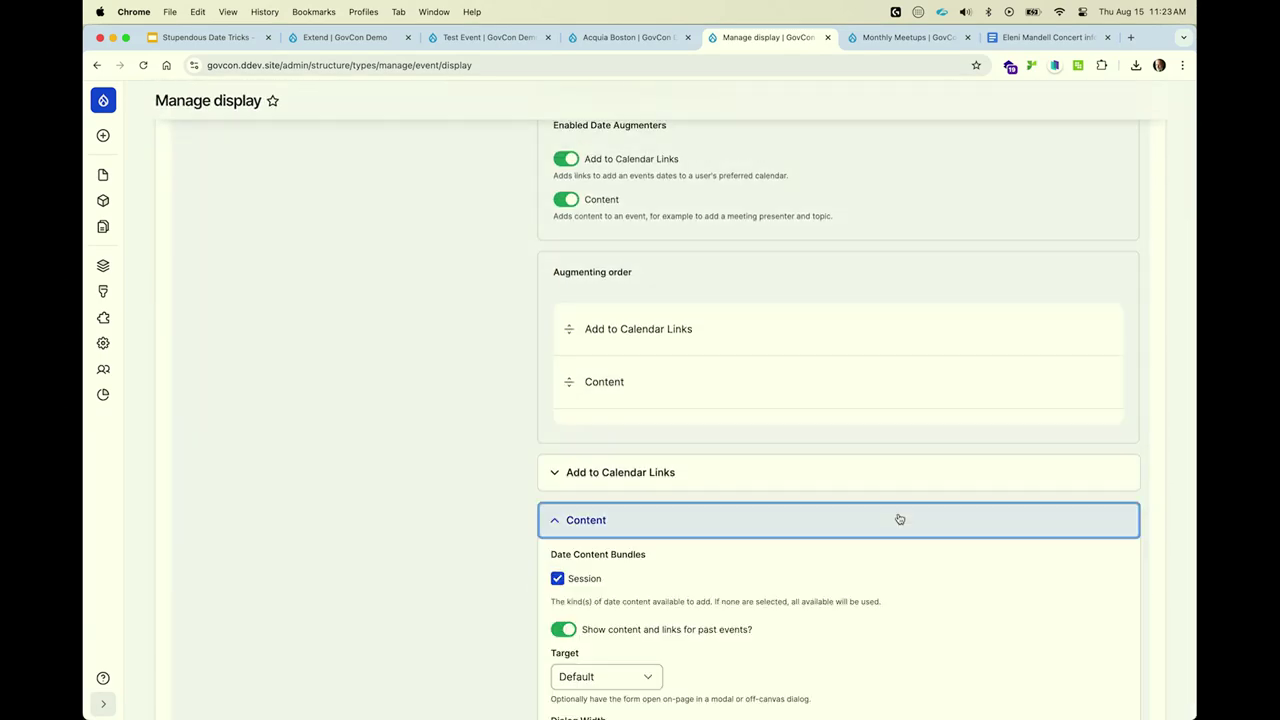
scroll(898, 518, down, 4)
scroll(898, 518, up, 3)
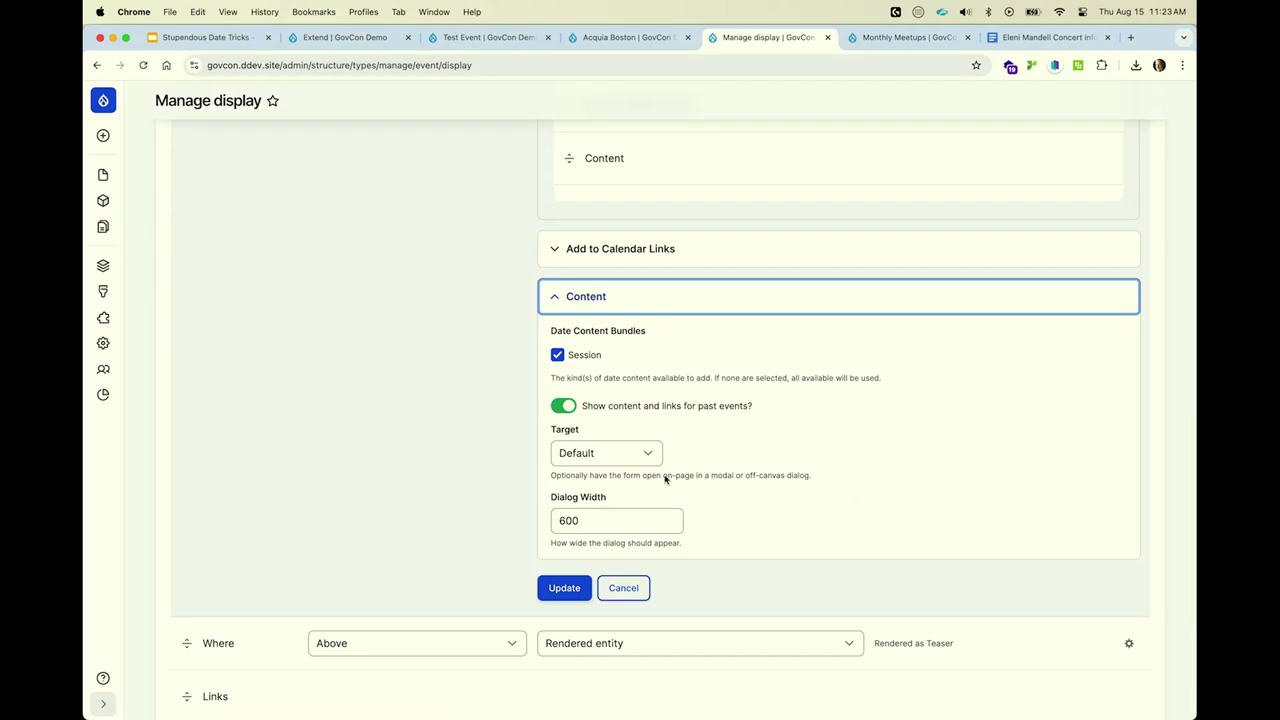
click(620, 454)
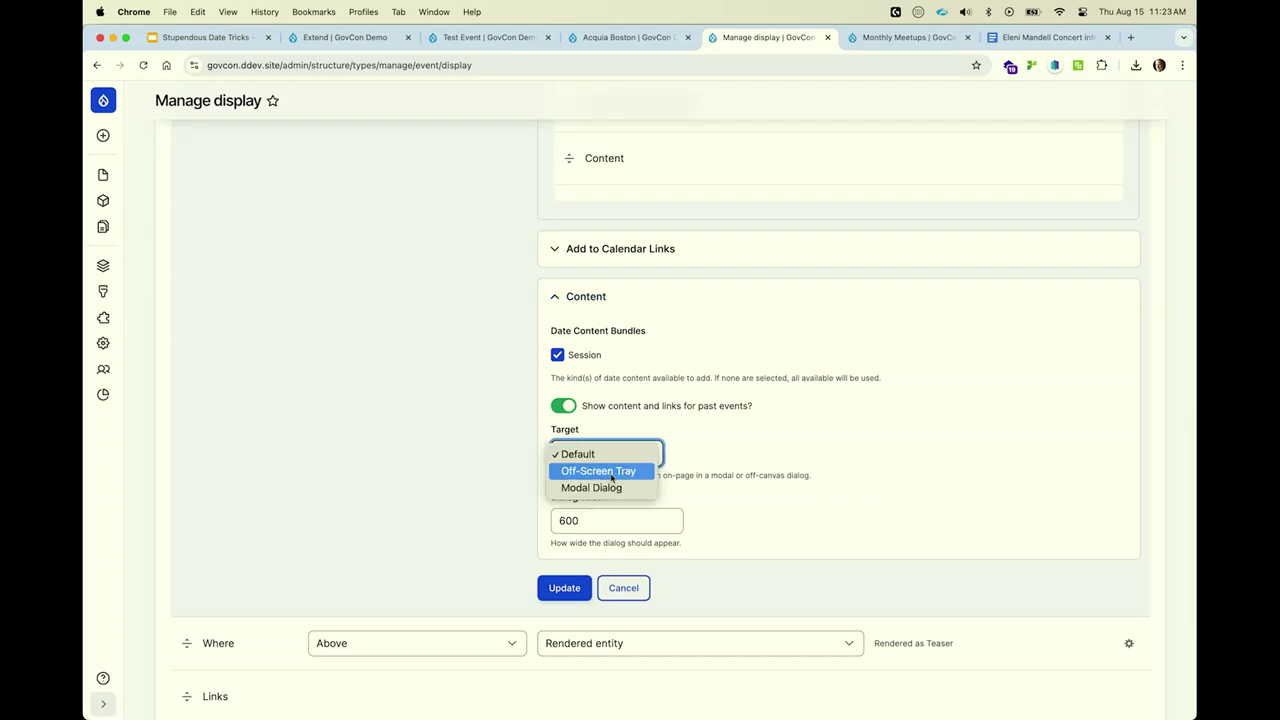
click(626, 472)
click(564, 590)
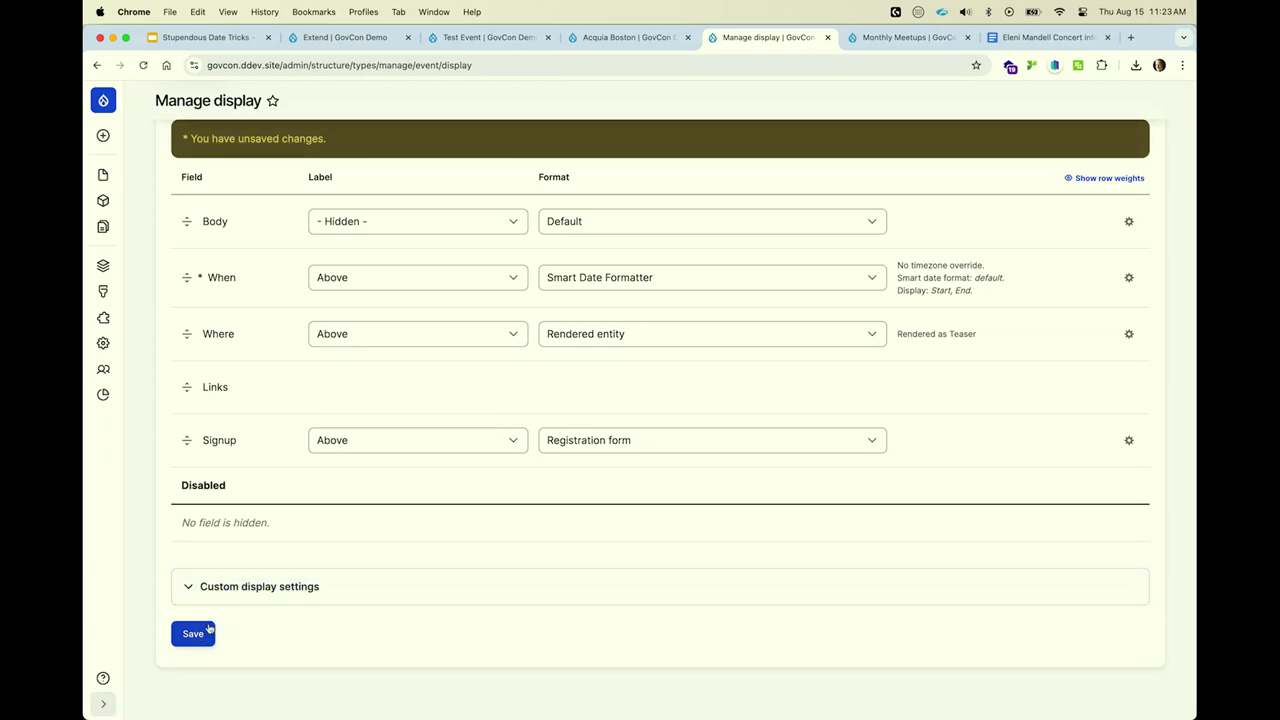
click(198, 633)
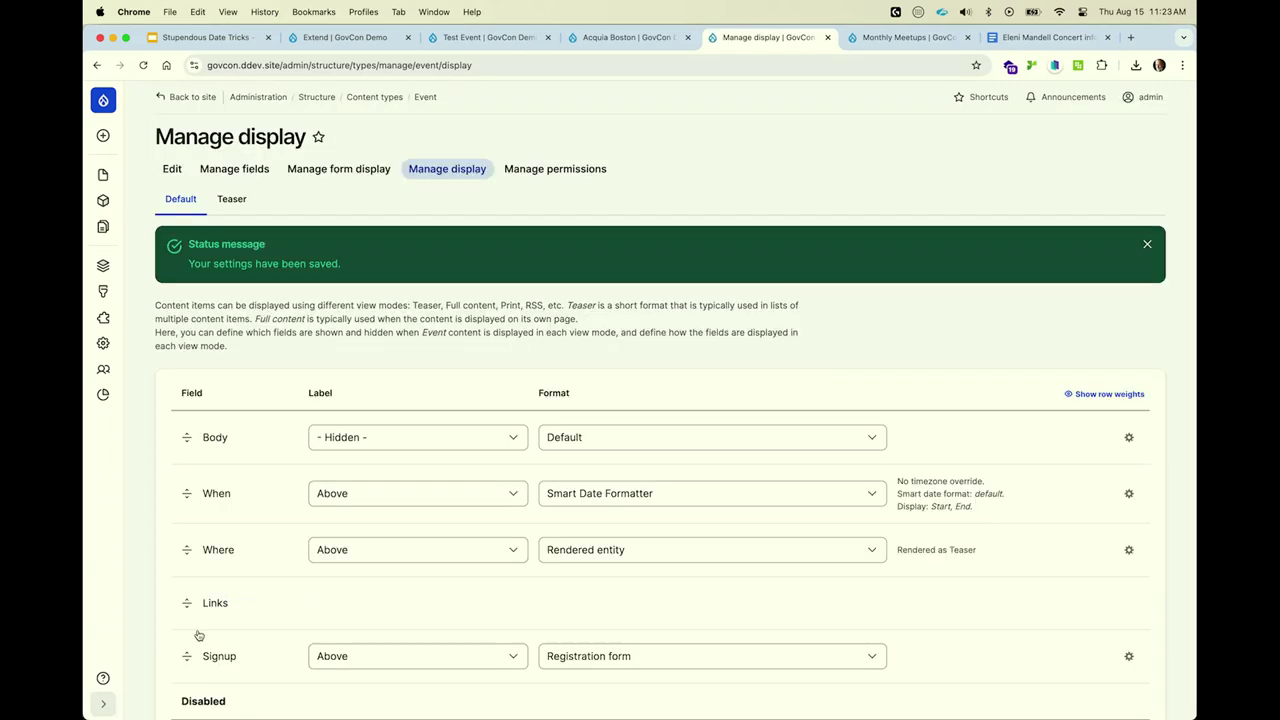
Open the session content form for the Sep 12 2024 meetup and compare its fields with the Case 2 slide.
click(921, 37)
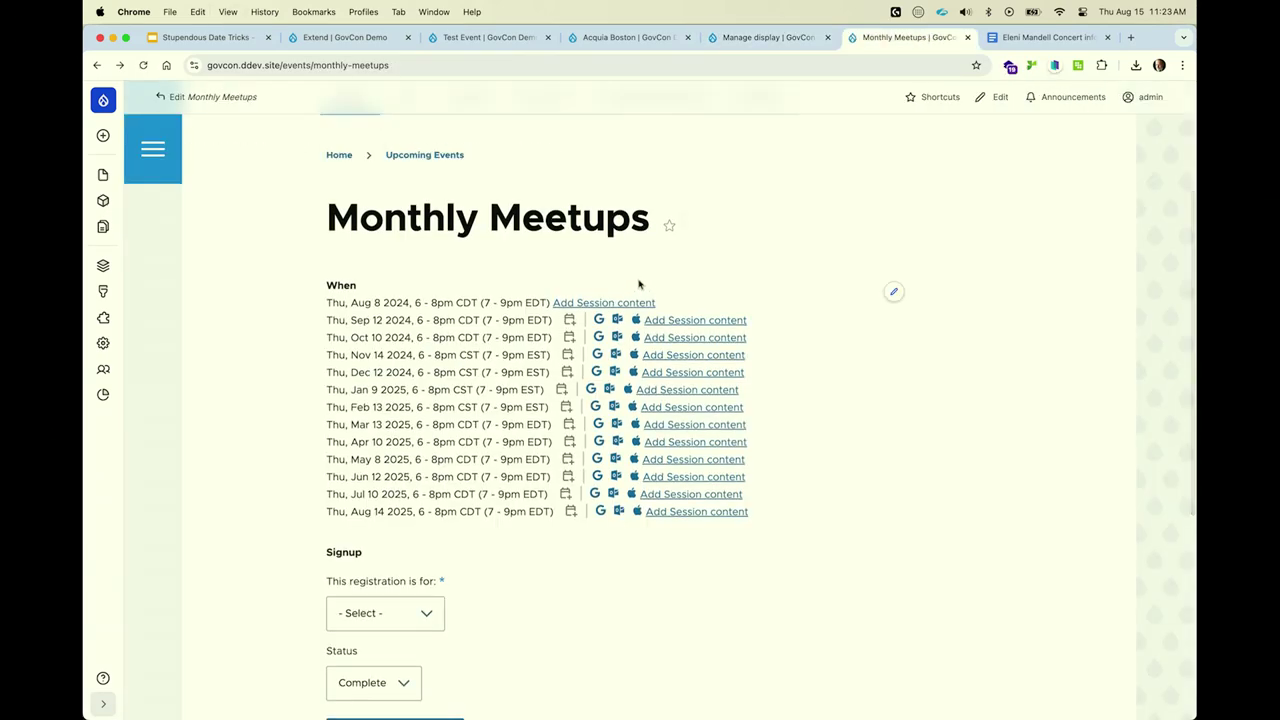
click(680, 320)
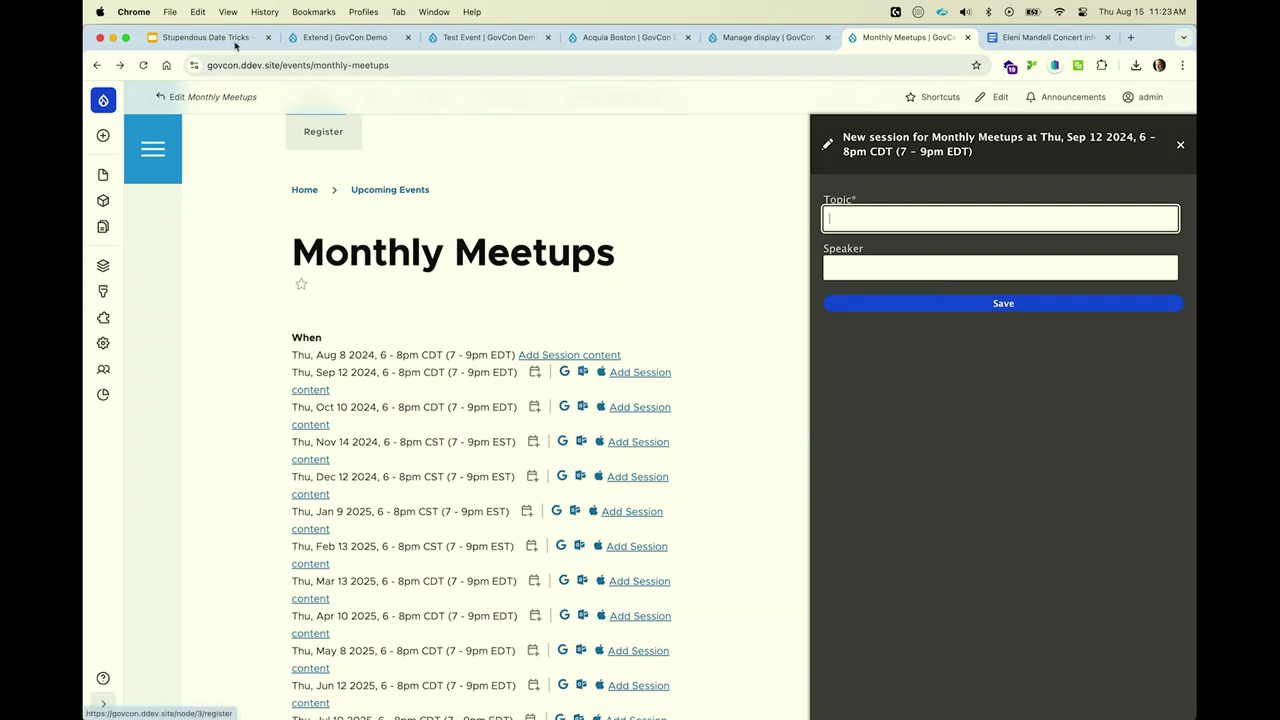
click(201, 40)
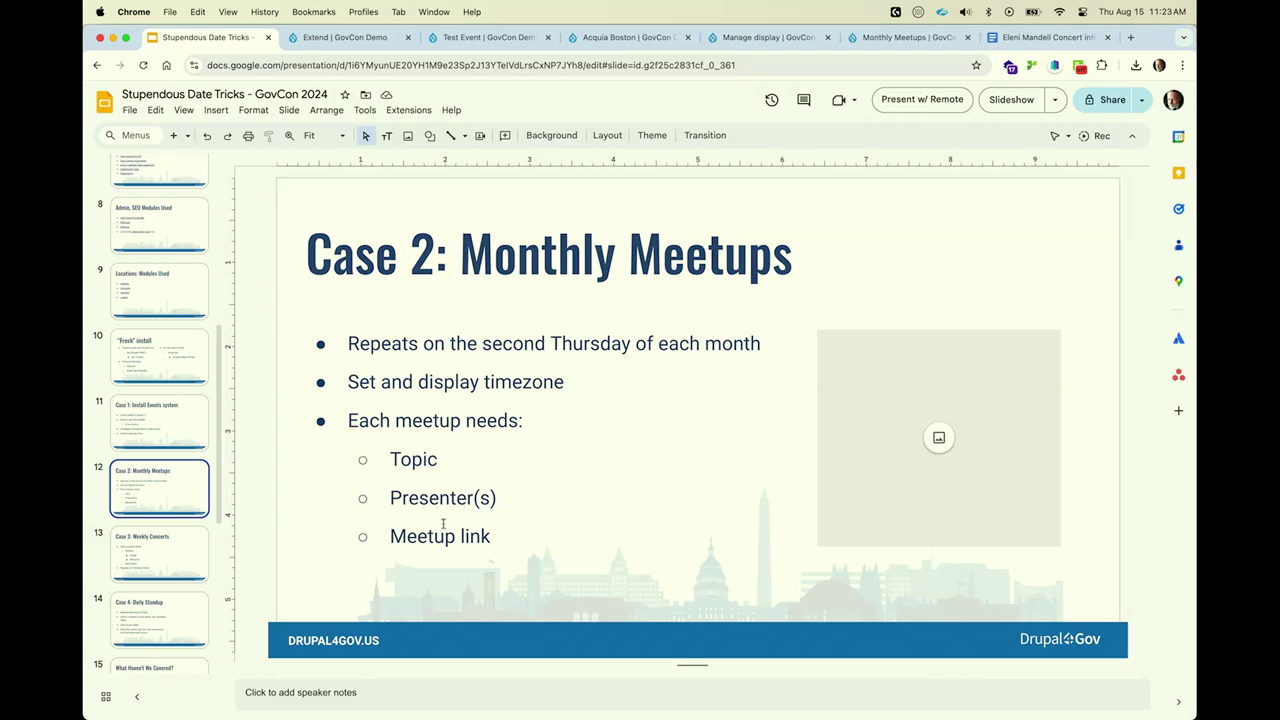
click(922, 39)
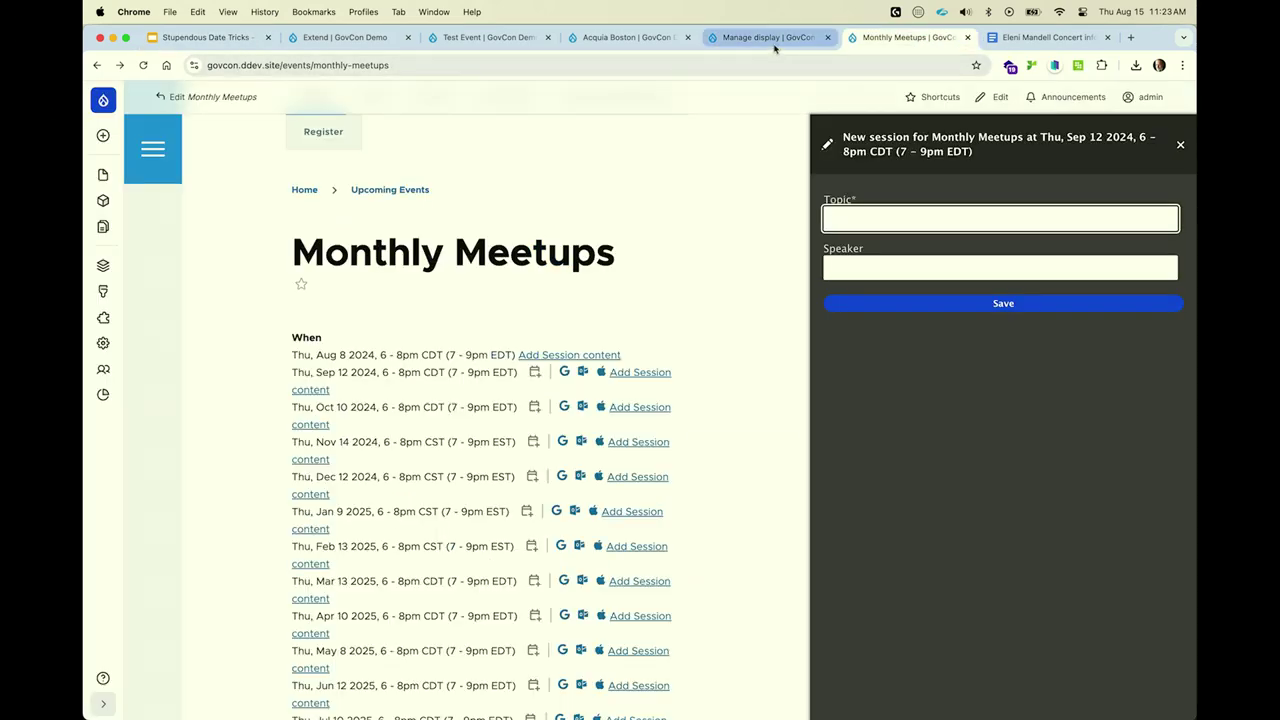
Add a Link field labelled Meetup to the Session date content type.
click(255, 270)
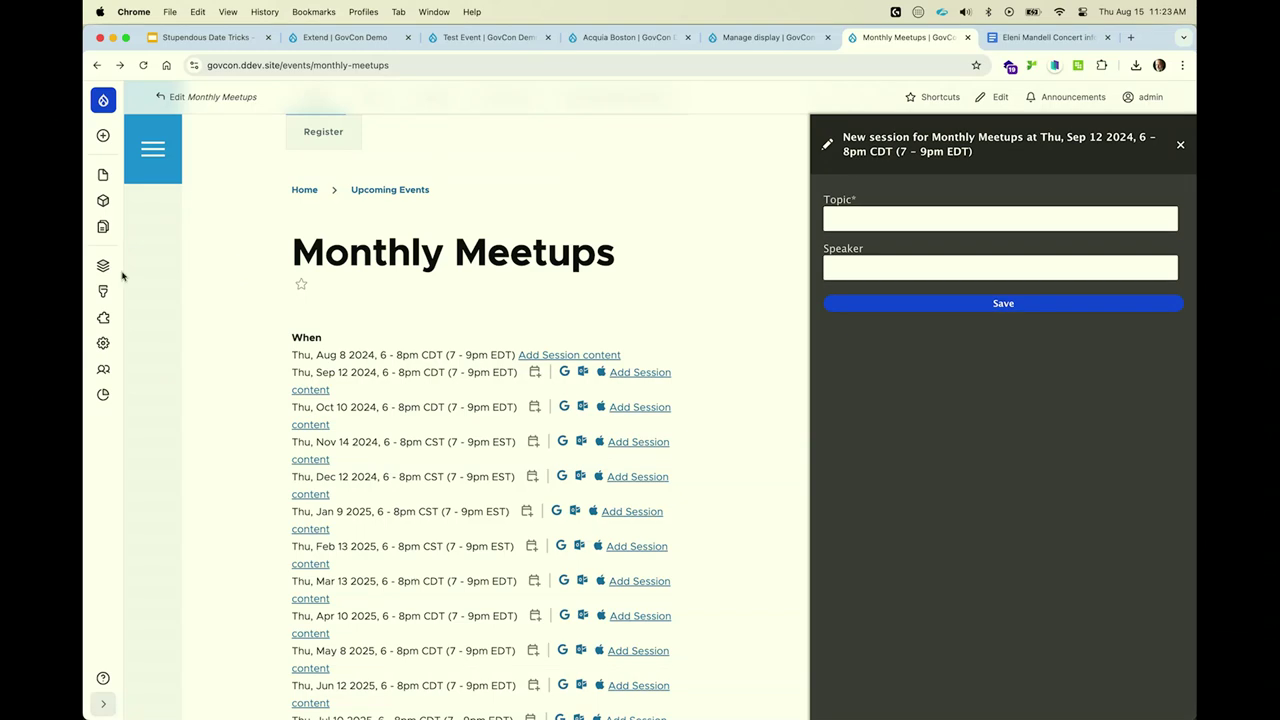
mouse_move(103, 263)
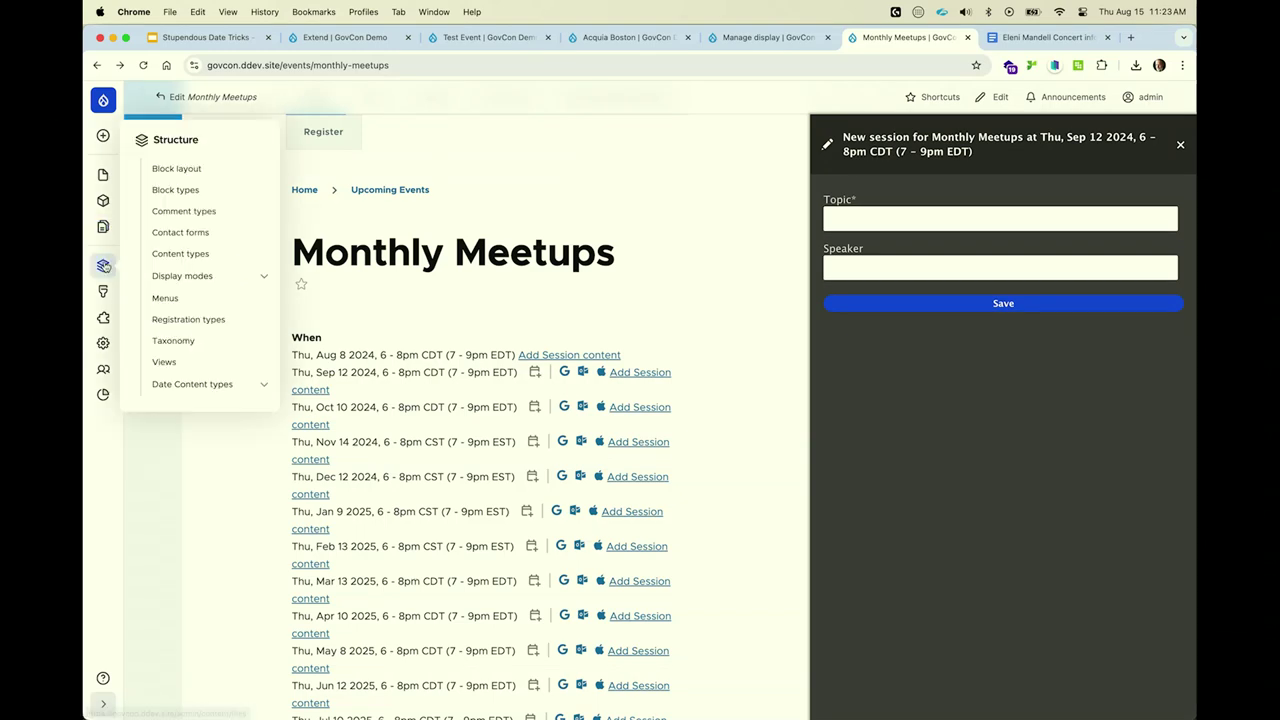
click(184, 386)
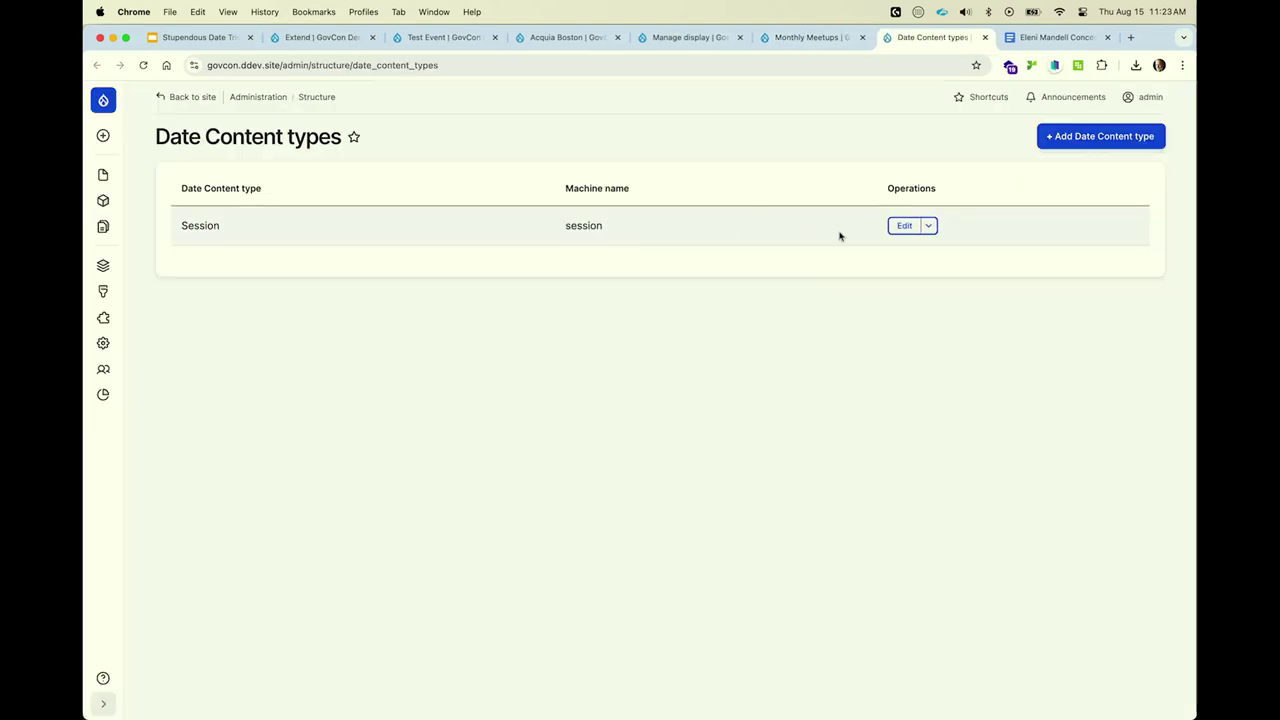
click(928, 226)
click(872, 249)
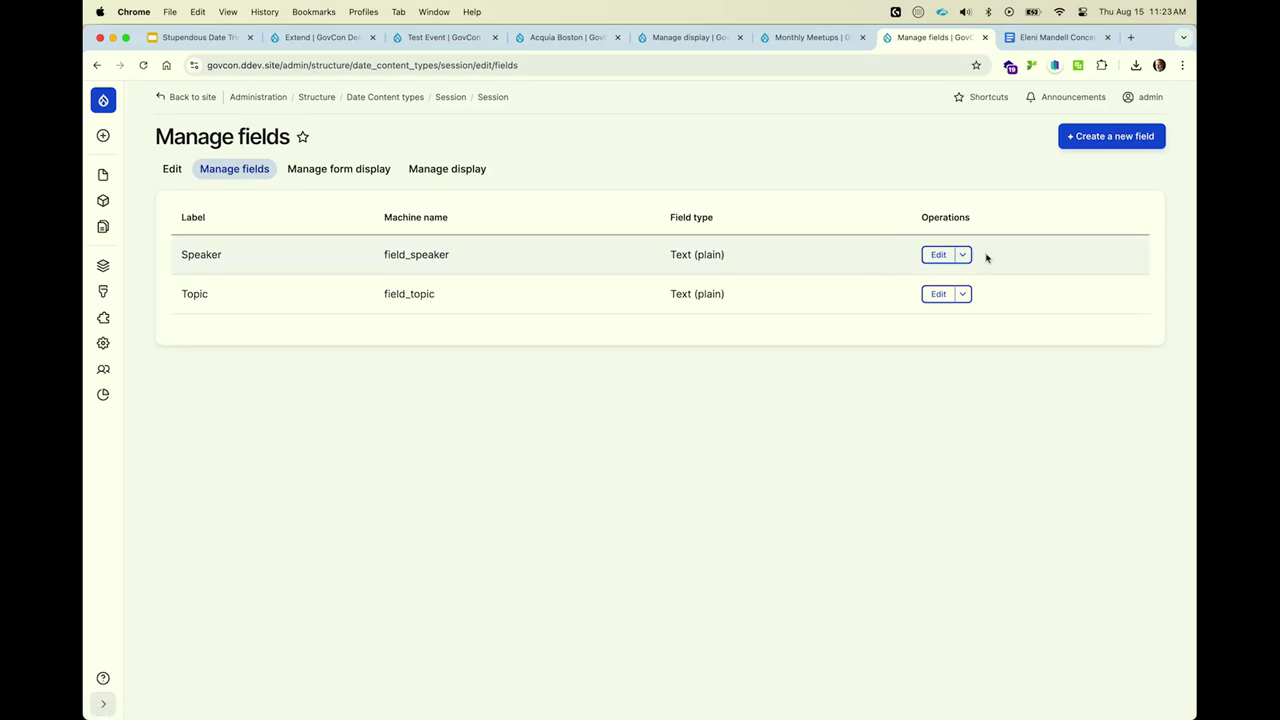
click(1086, 134)
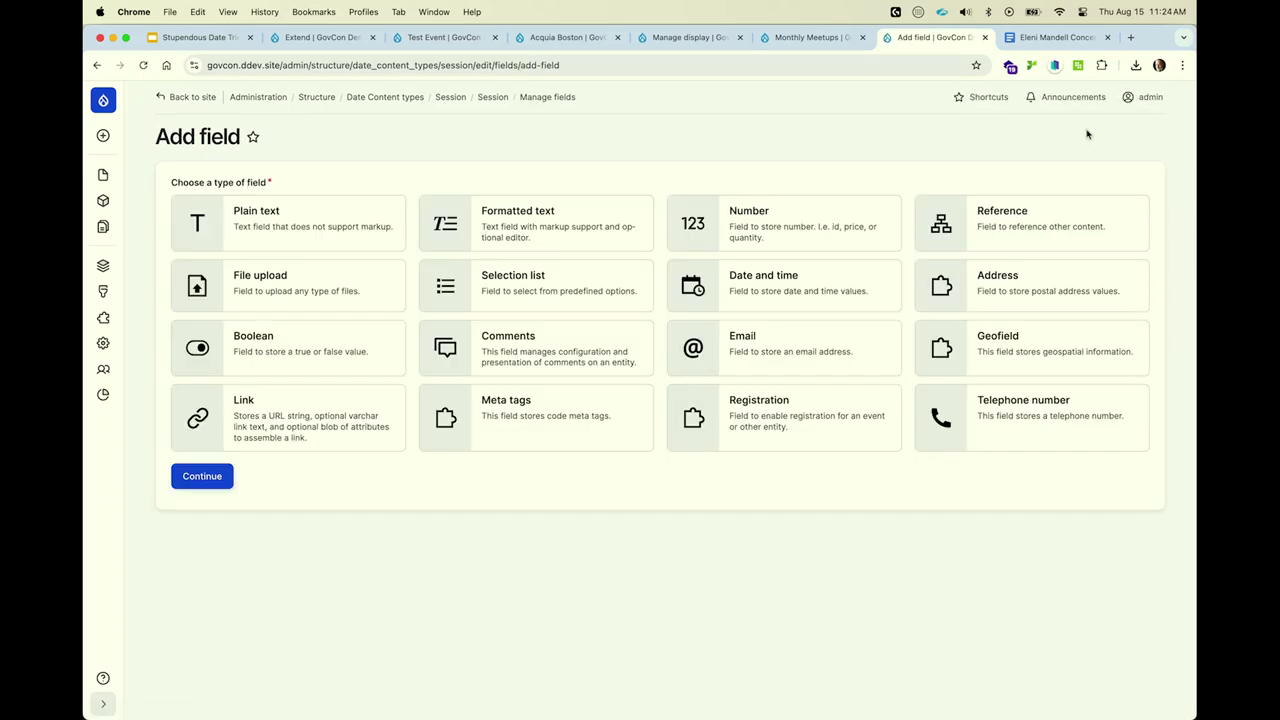
click(306, 392)
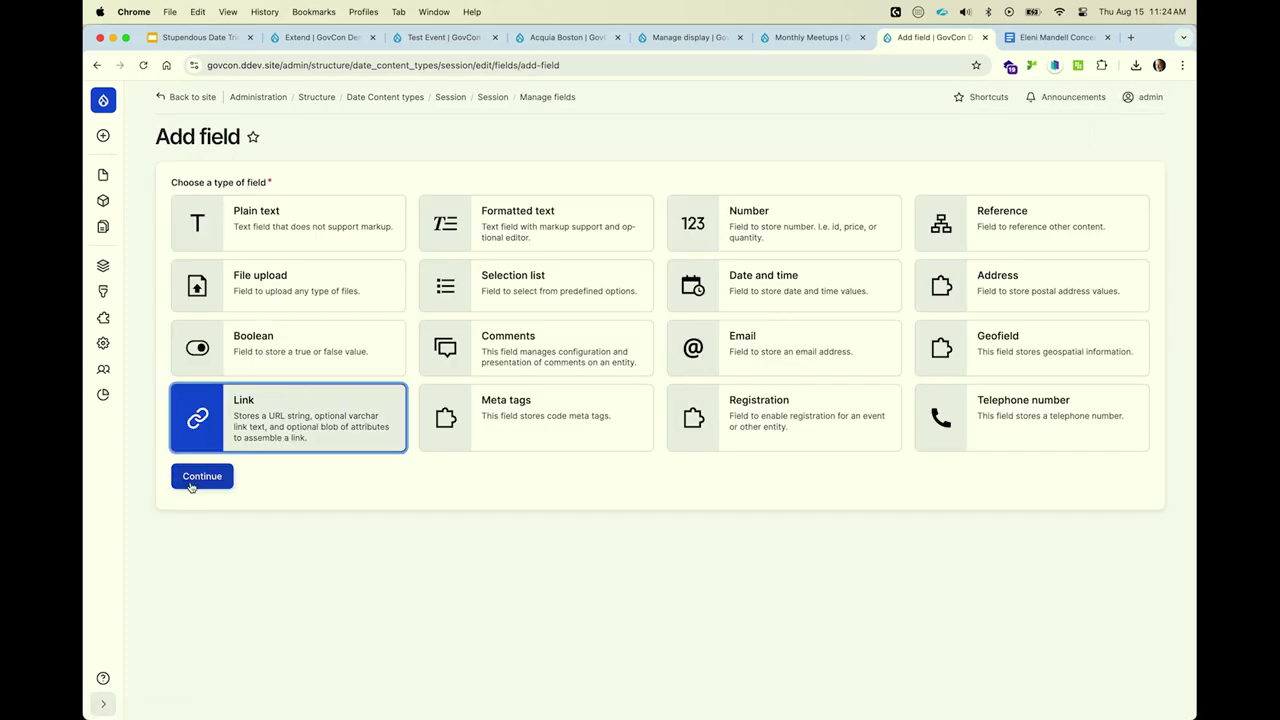
click(193, 479)
click(231, 210)
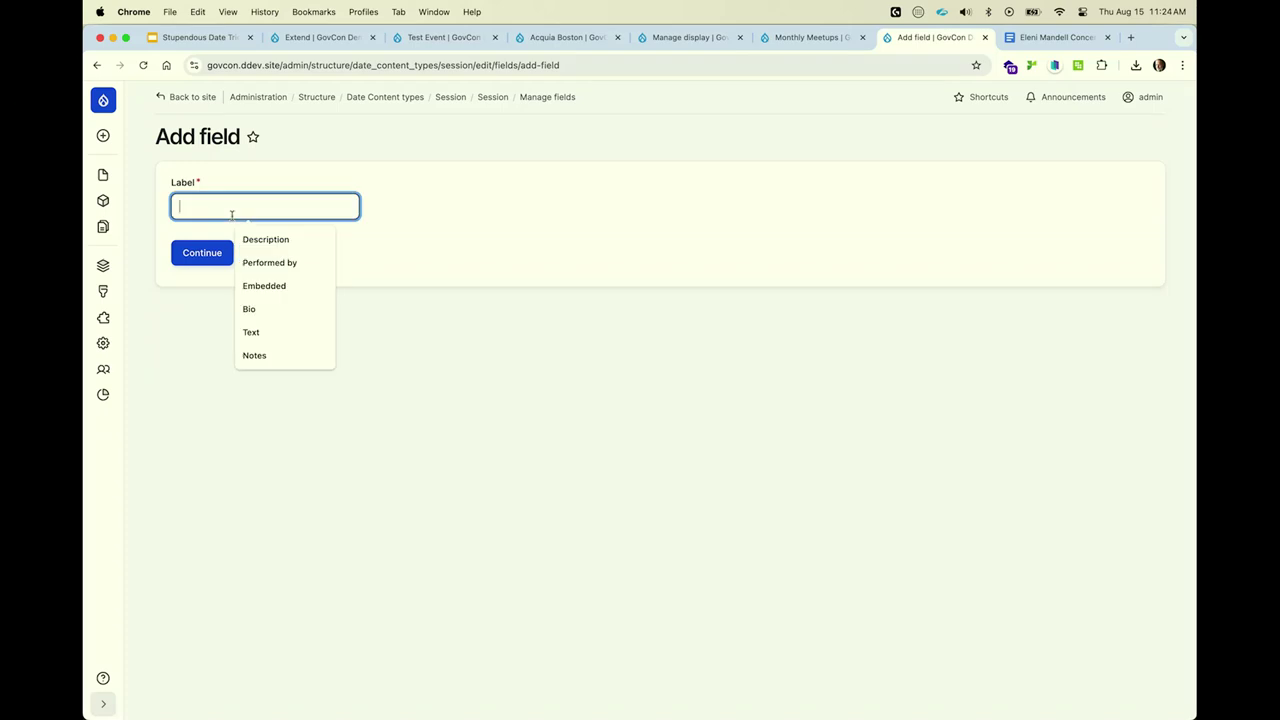
text(Mee)
key(Down)
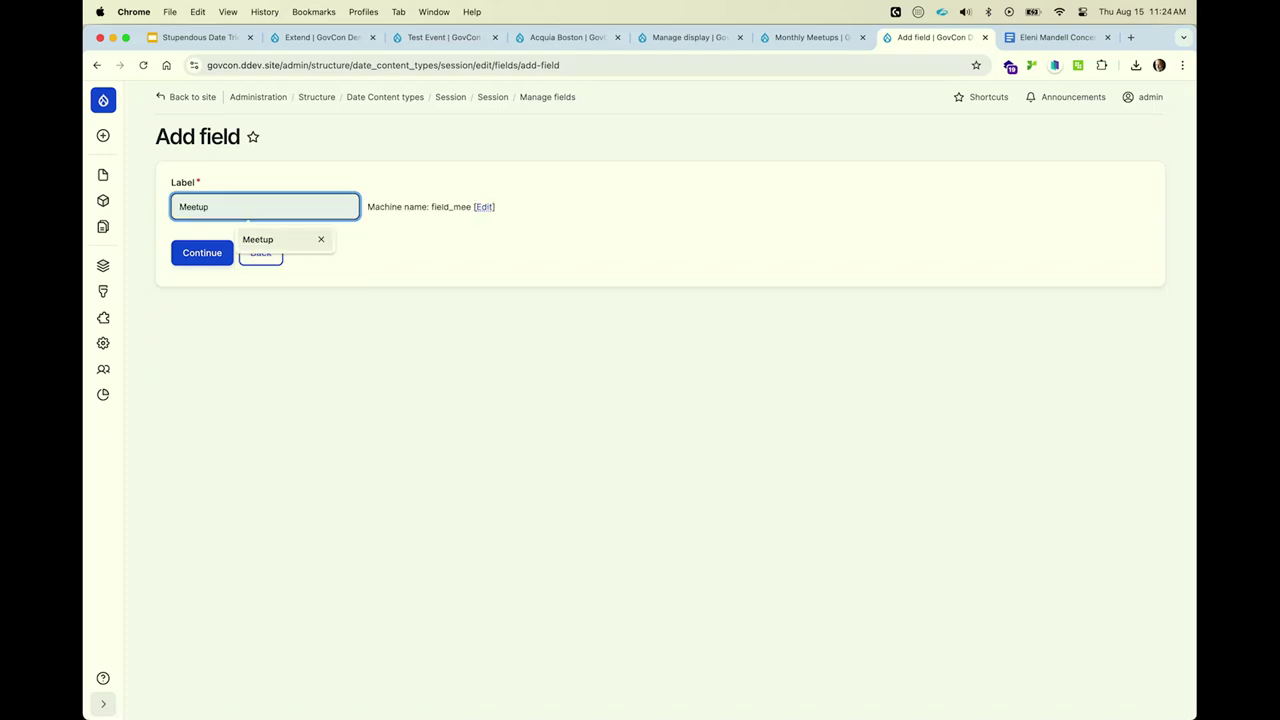
key(Return)
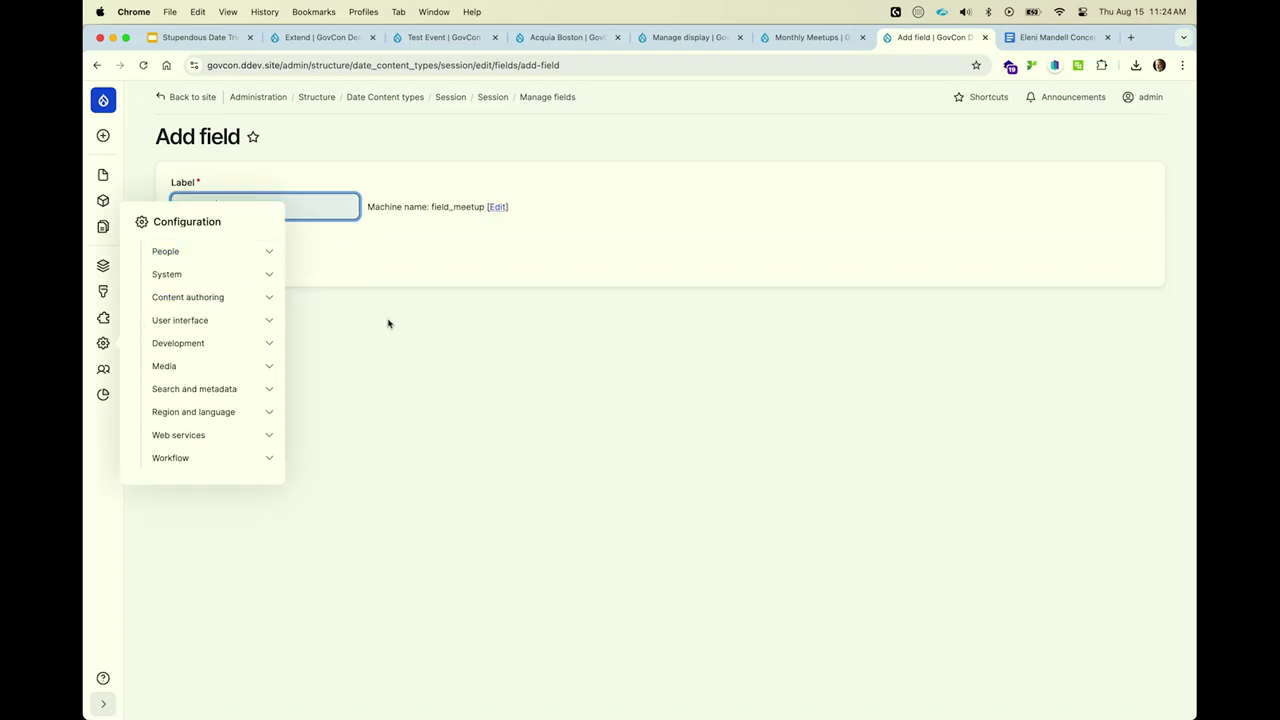
click(186, 255)
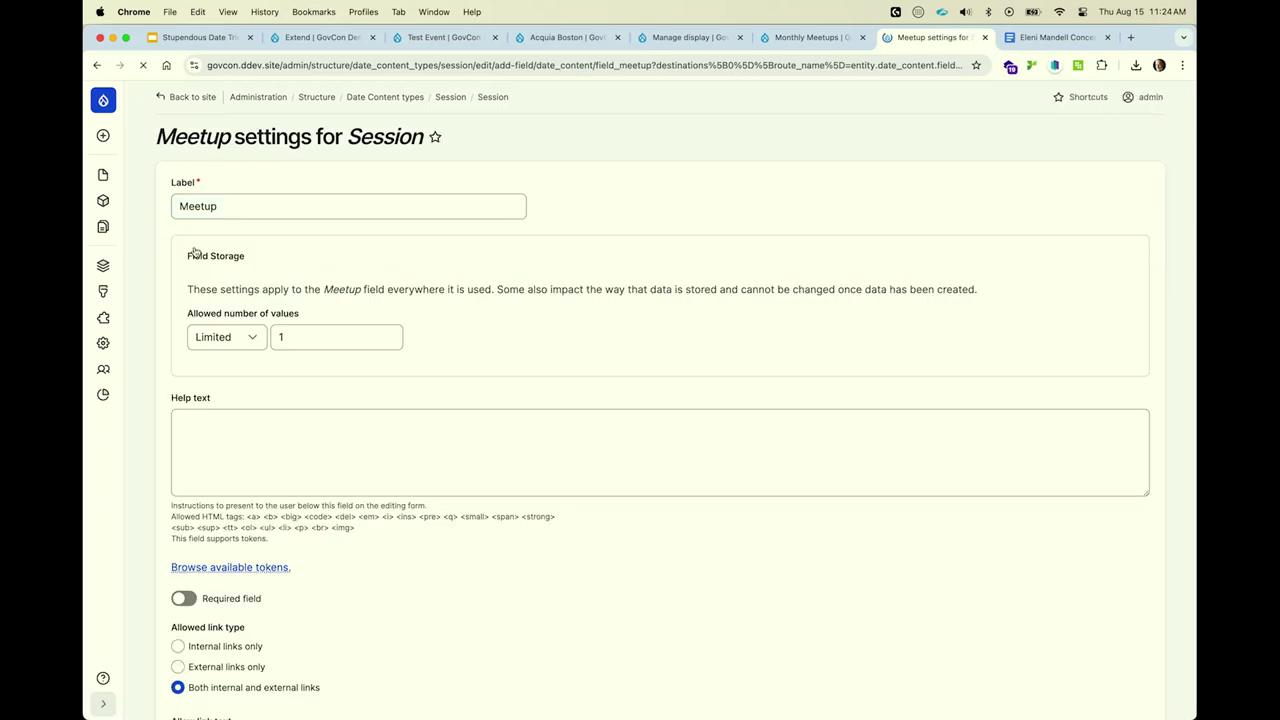
scroll(326, 660, down, 5)
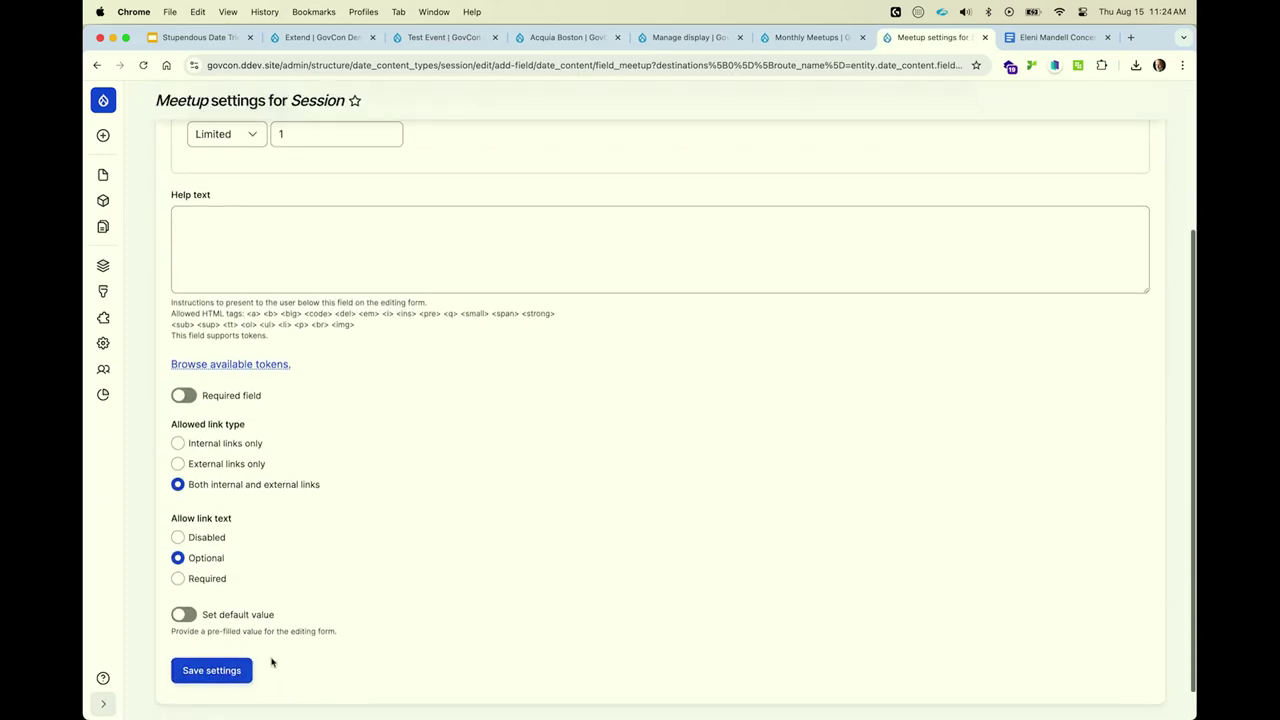
click(184, 614)
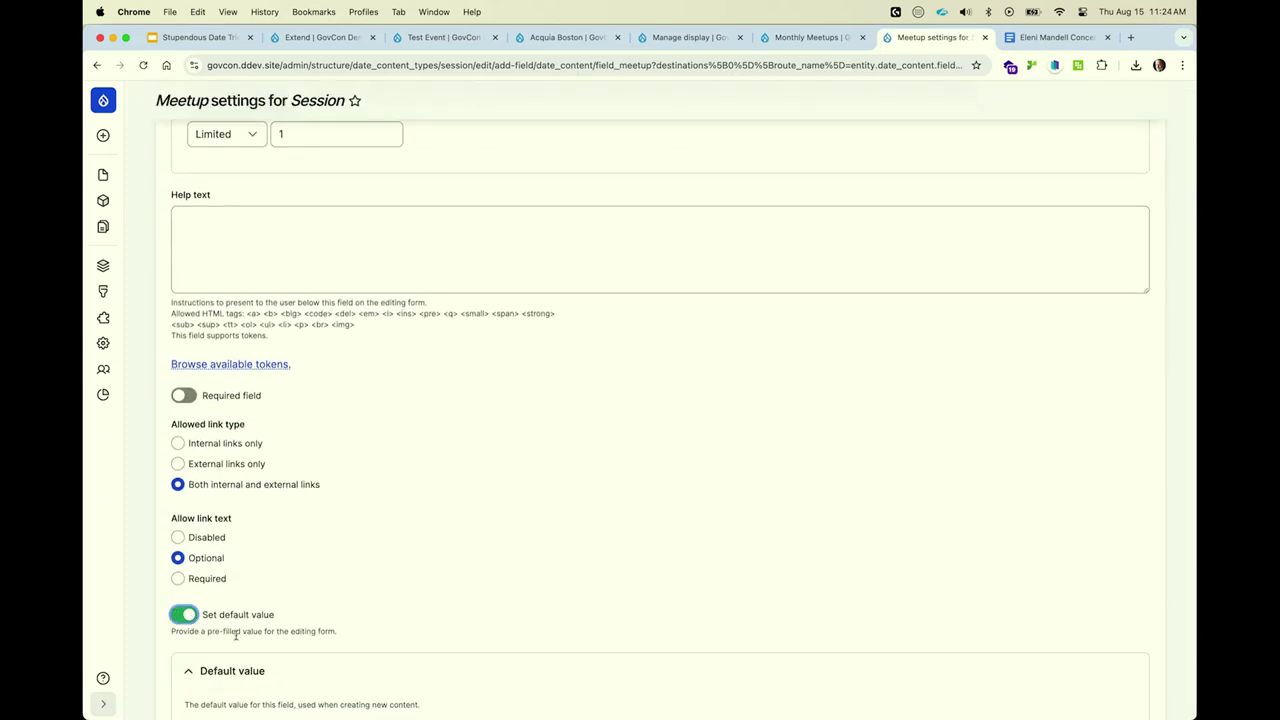
scroll(236, 634, down, 4)
scroll(236, 634, down, 2)
click(263, 523)
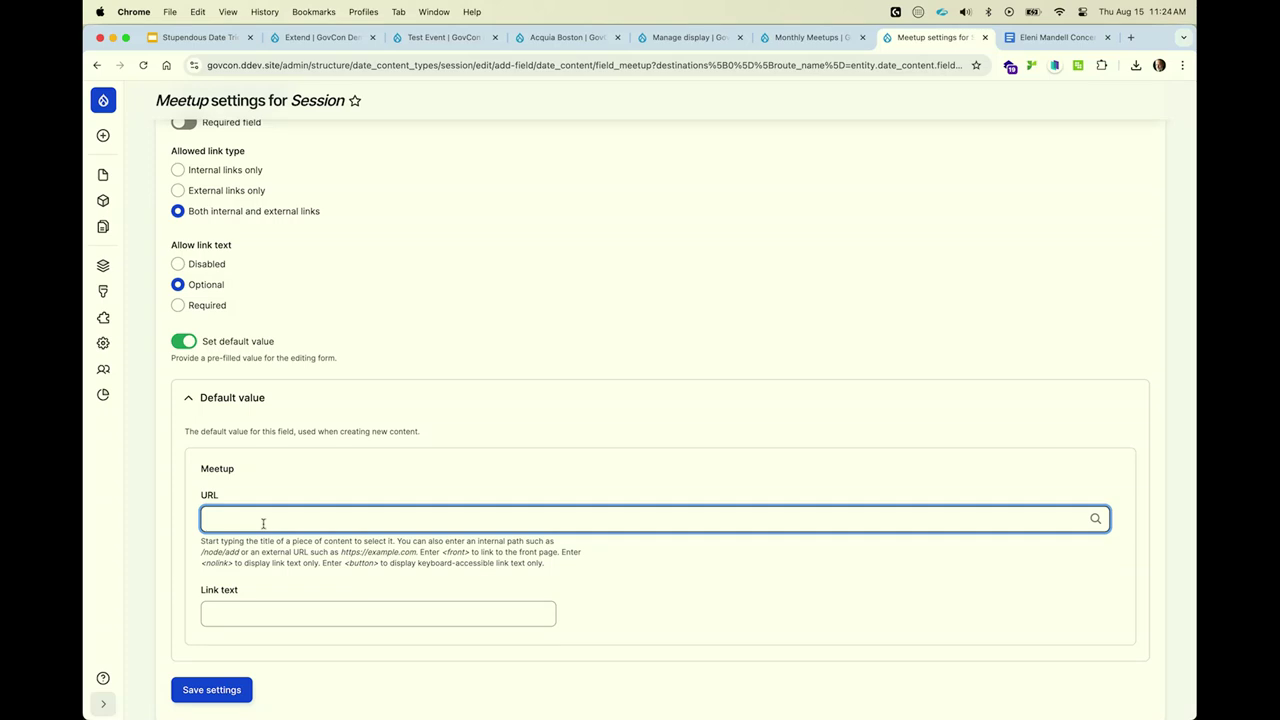
text(https://www.meetup.com)
key(Tab)
text(Mee)
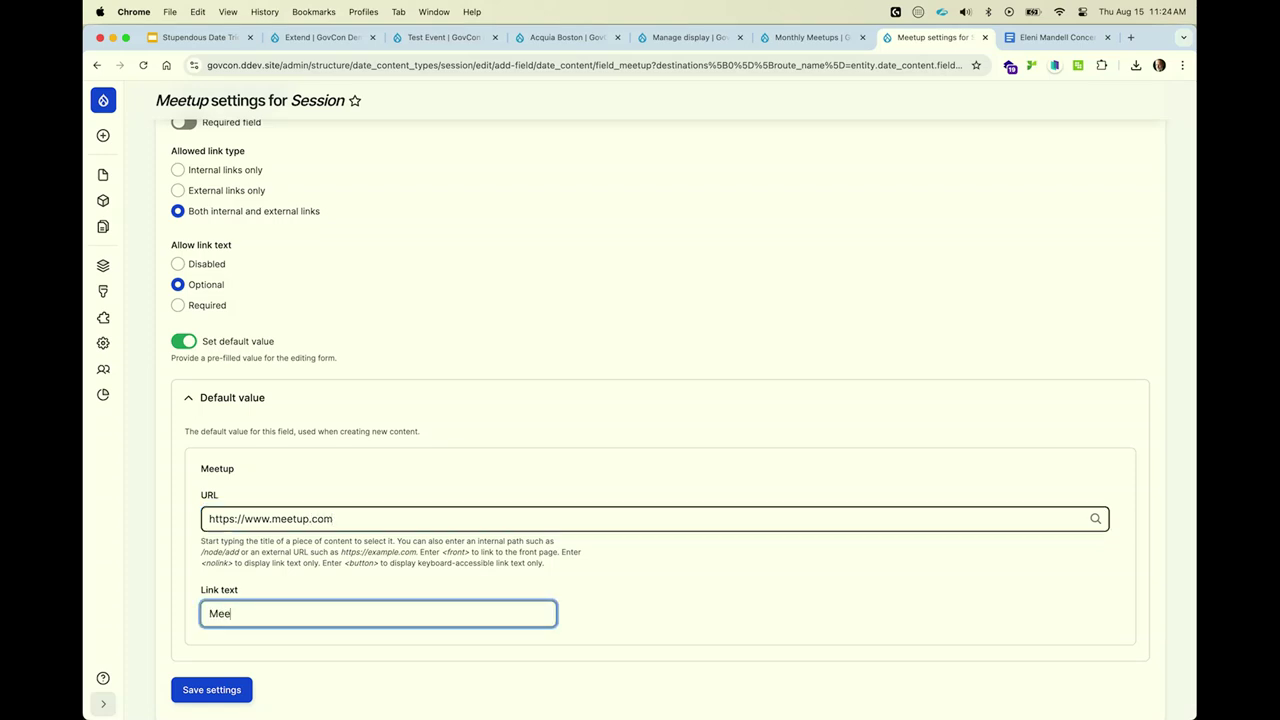
click(212, 689)
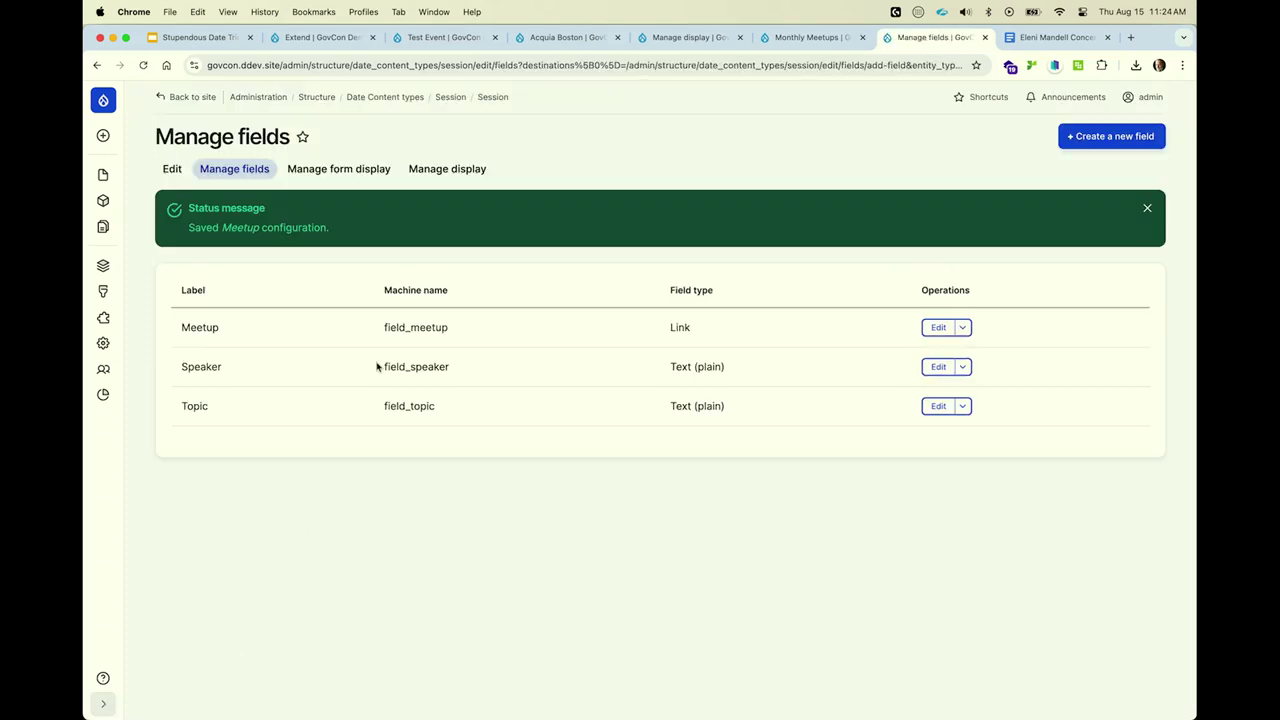
Hide the Meetup field's label in the Session display settings and save the display.
click(422, 172)
click(396, 366)
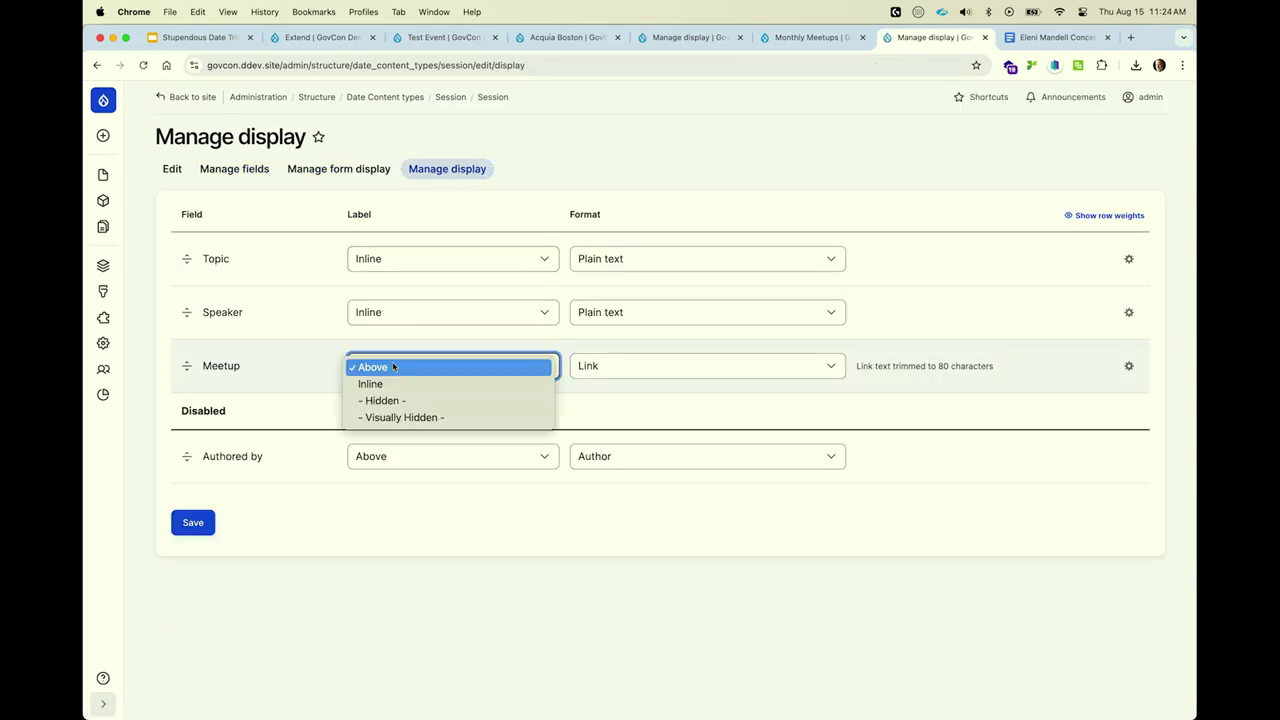
click(399, 400)
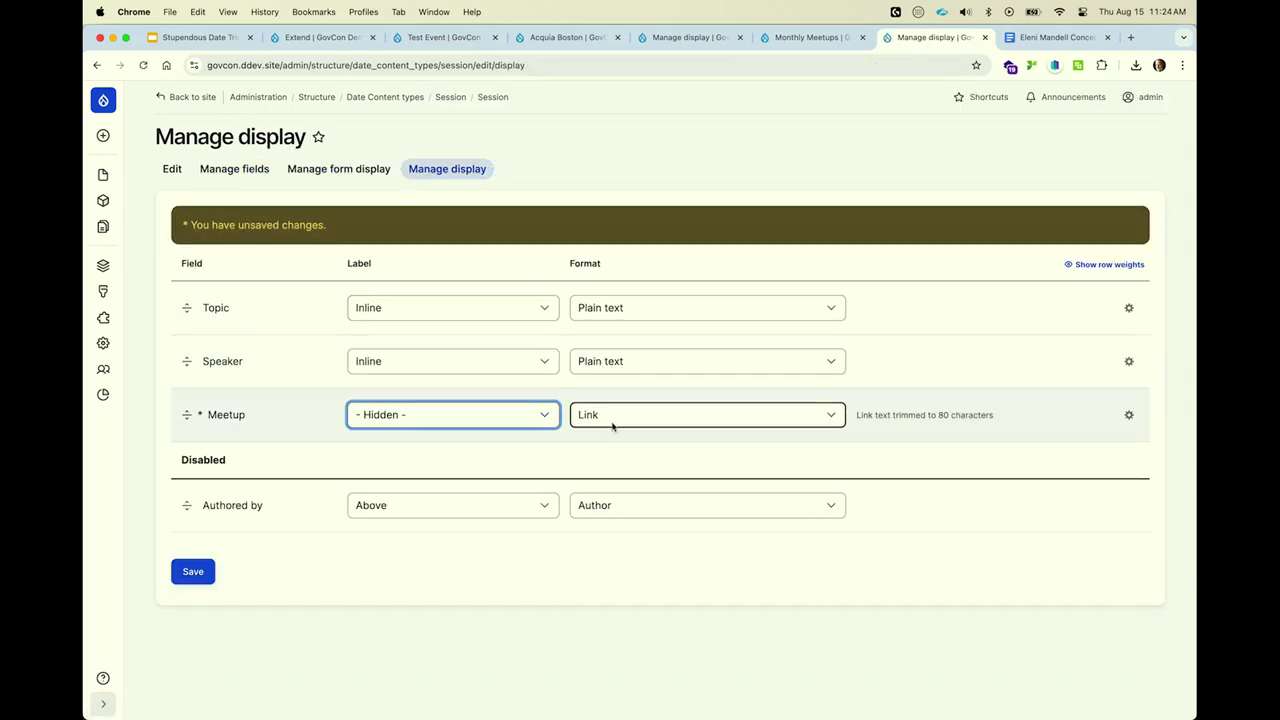
click(211, 565)
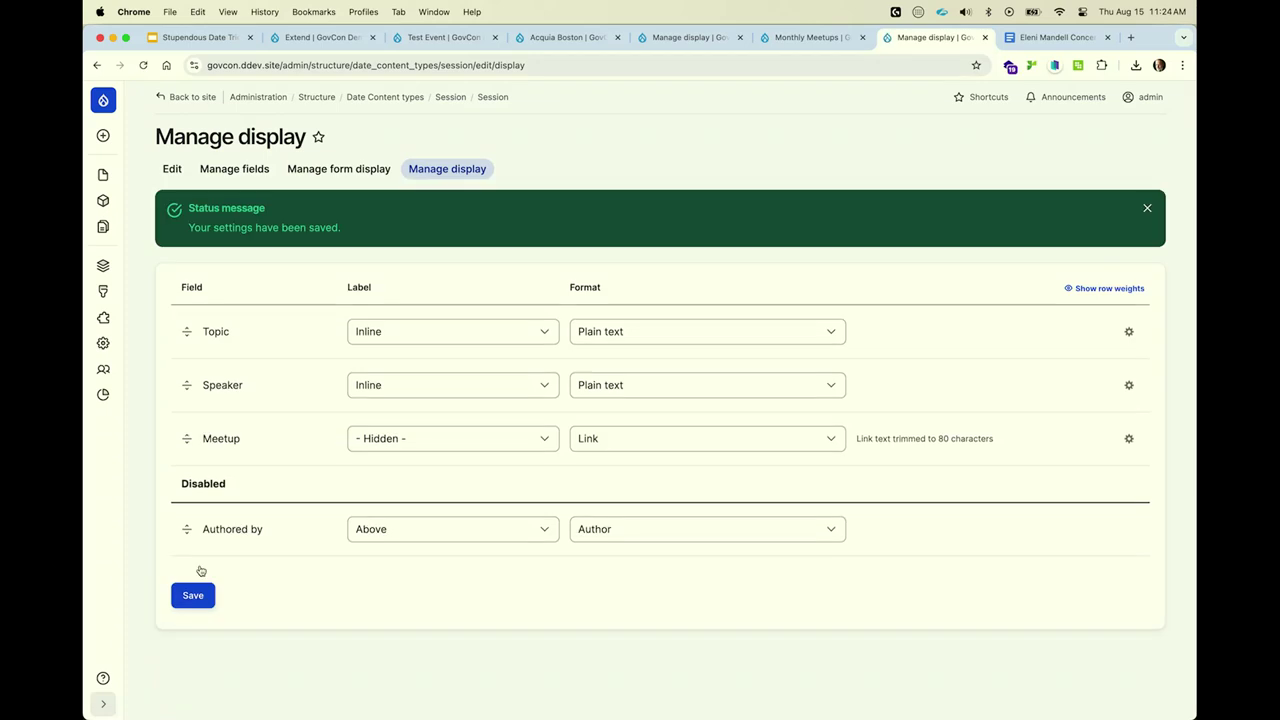
Add session content to the Sep 12 2024 meetup with topic "Smart Date is Awesome!", the speaker's name and the default Meetup link.
click(800, 38)
key(super+r)
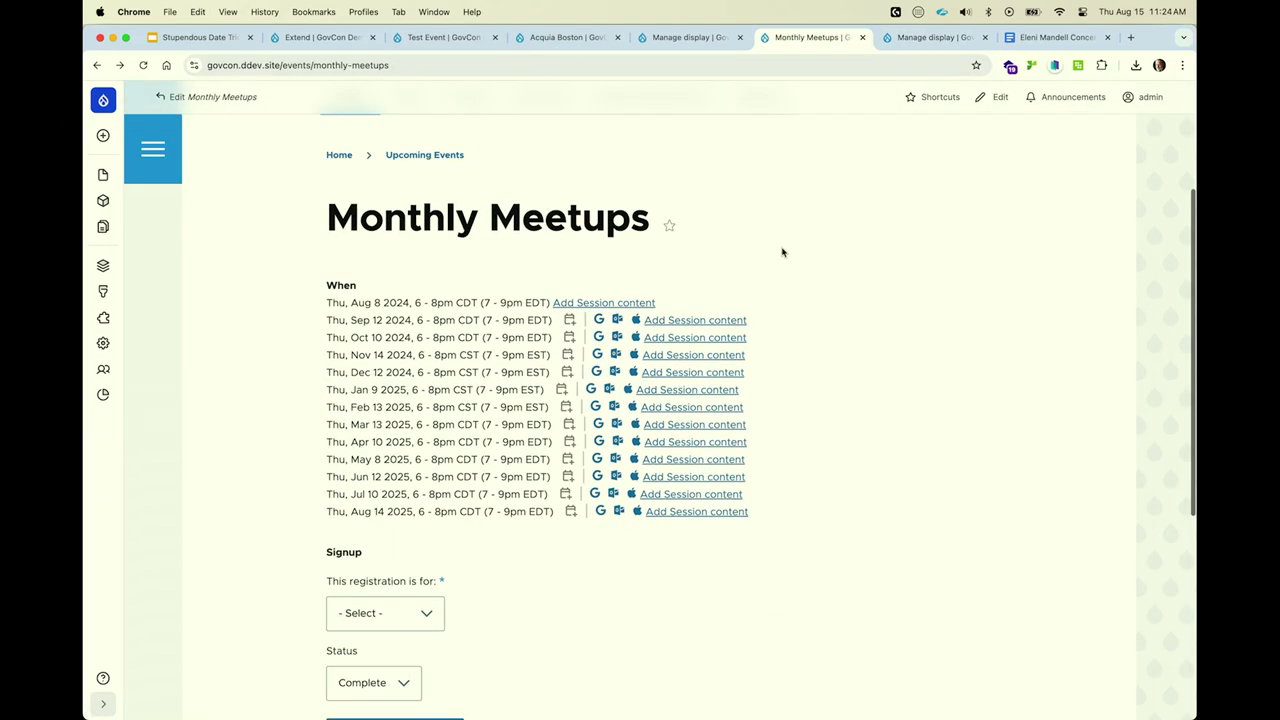
click(693, 320)
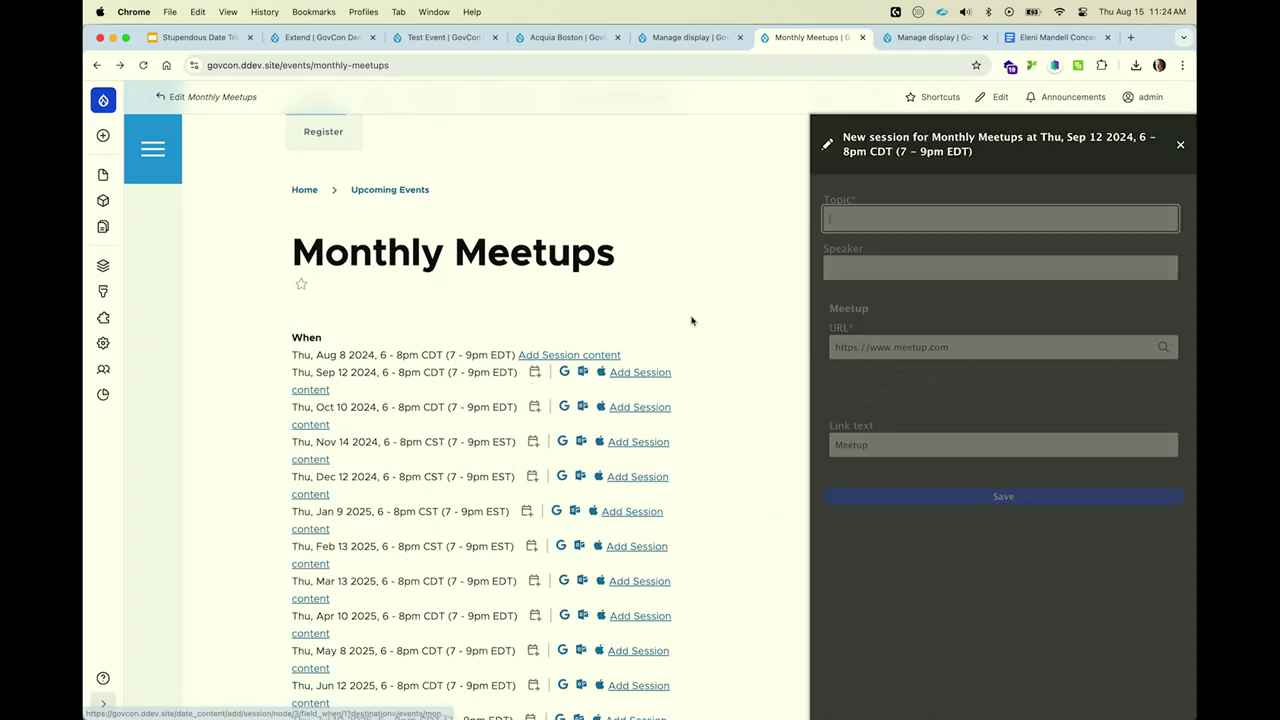
click(864, 218)
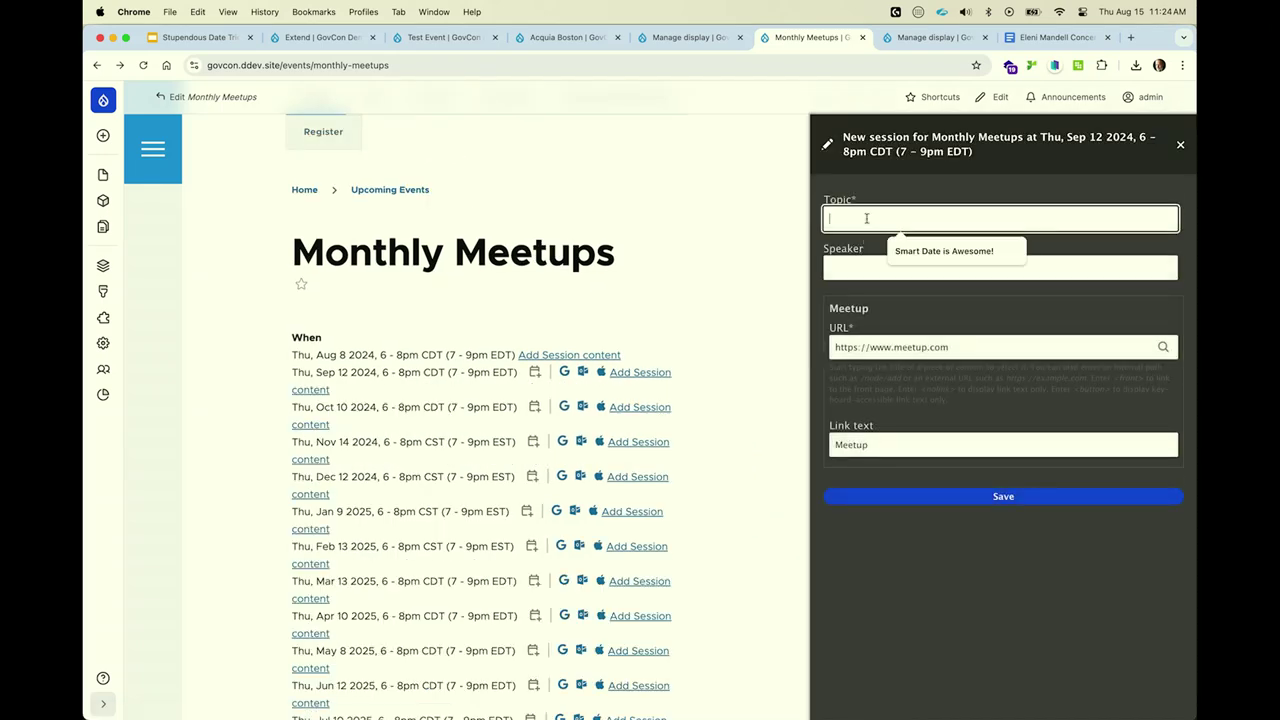
click(901, 254)
click(895, 264)
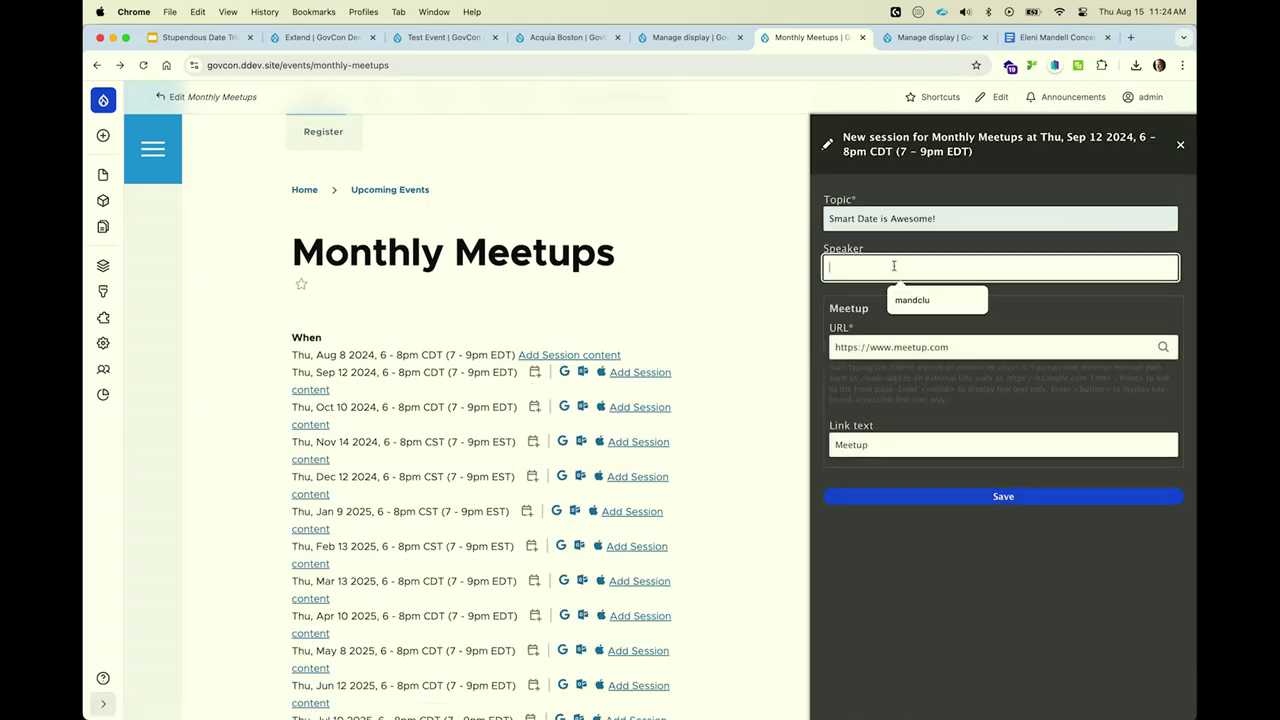
click(910, 299)
click(905, 506)
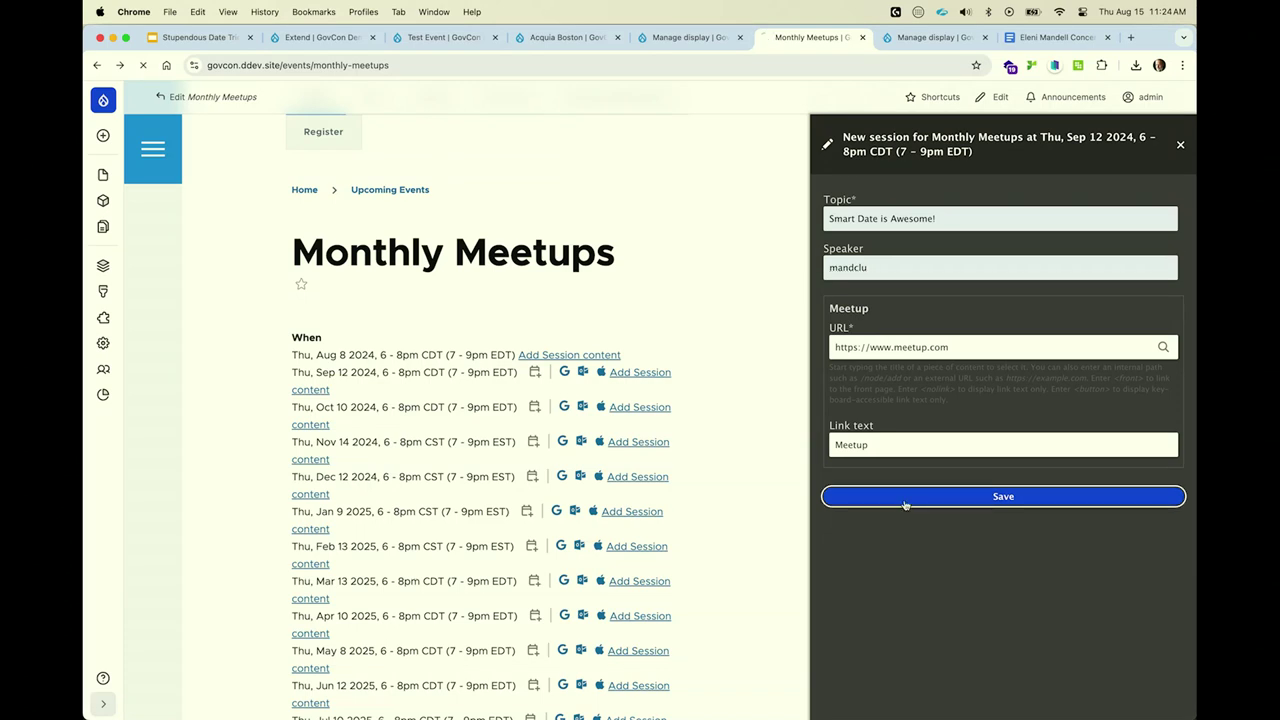
Check the session content shown for the Sep 12 2024 meetup, and read the Case 3: Weekly Concerts slide in the presentation.
scroll(903, 506, down, 3)
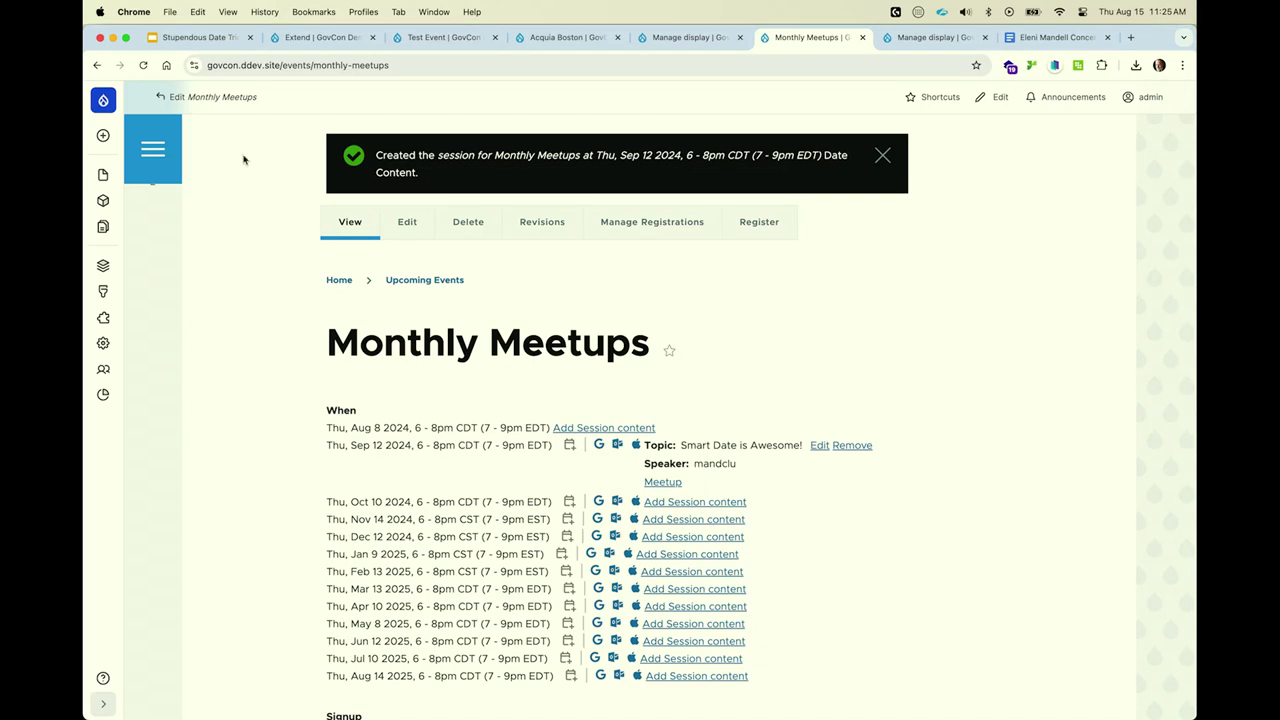
click(210, 37)
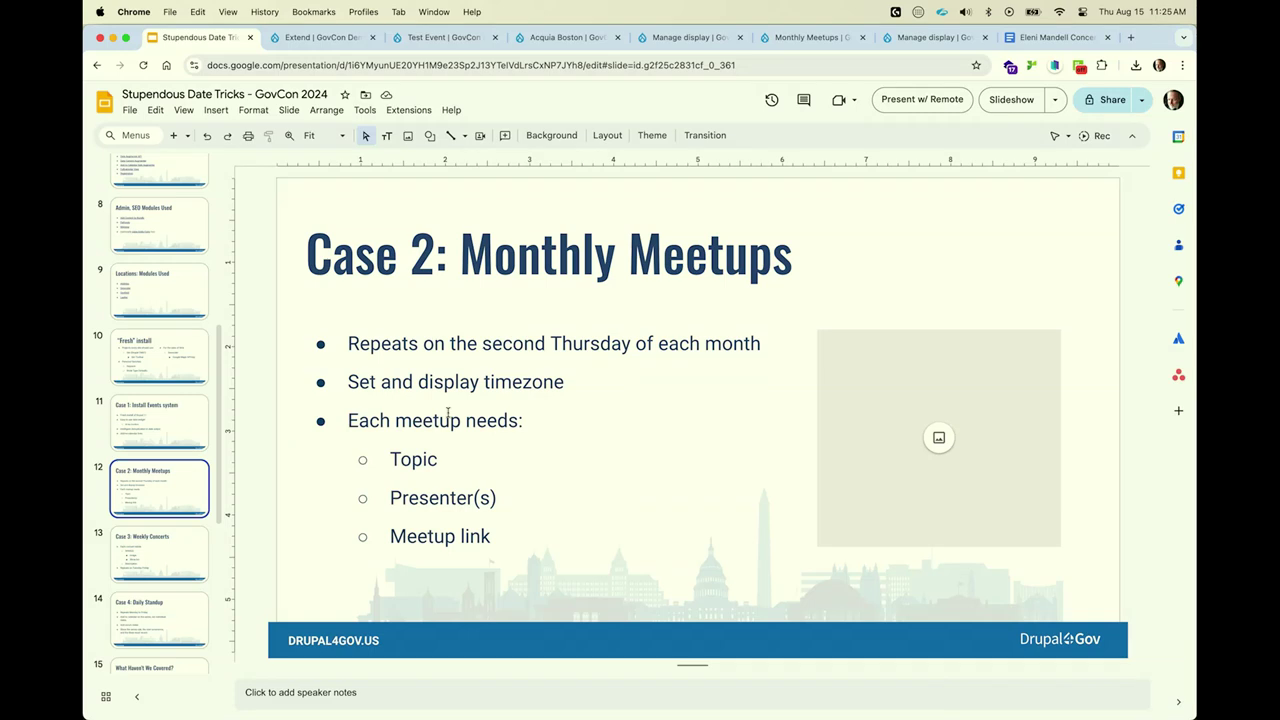
click(167, 565)
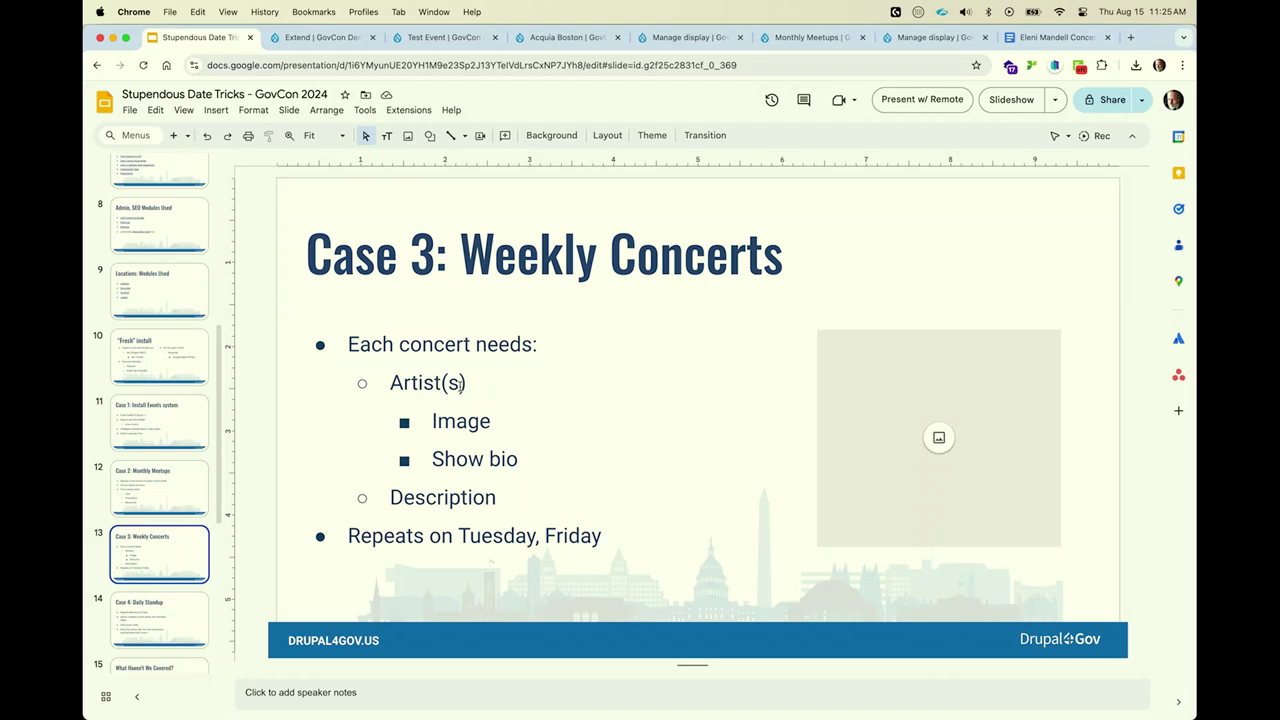
Create a new Drupal content type named Concert and proceed to managing its fields.
click(692, 33)
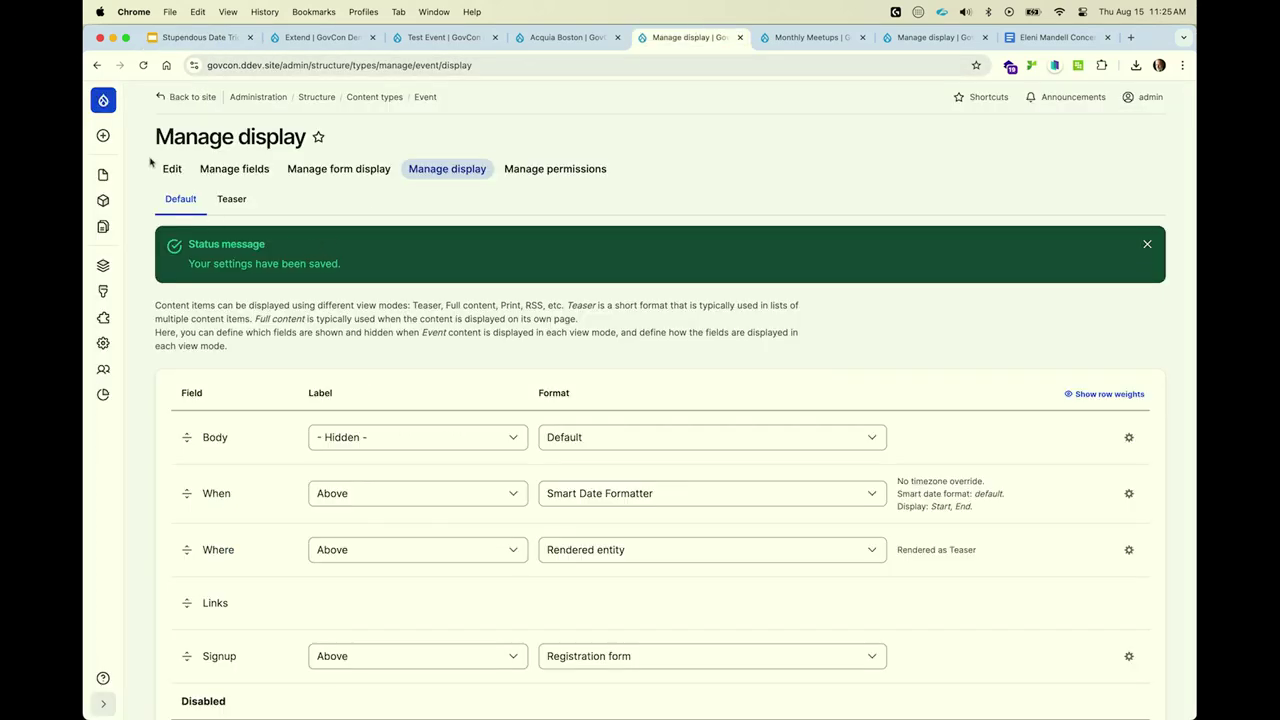
mouse_move(104, 276)
click(180, 254)
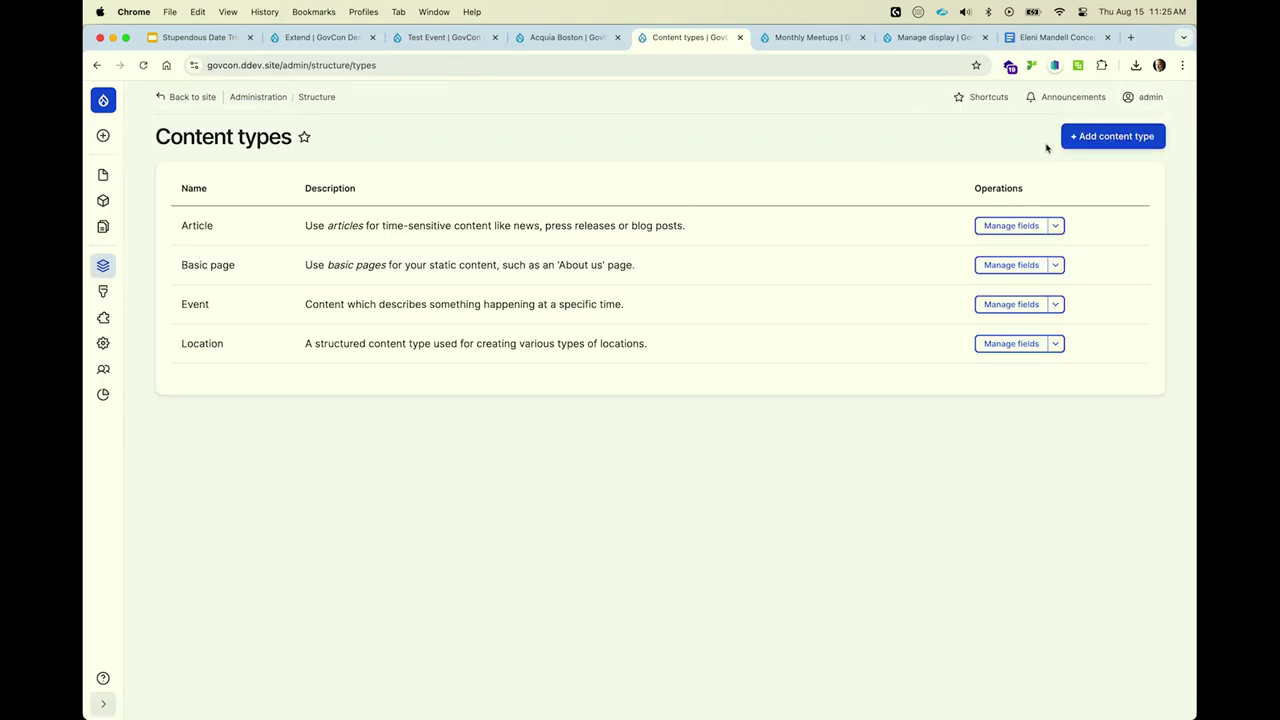
click(1100, 142)
click(260, 240)
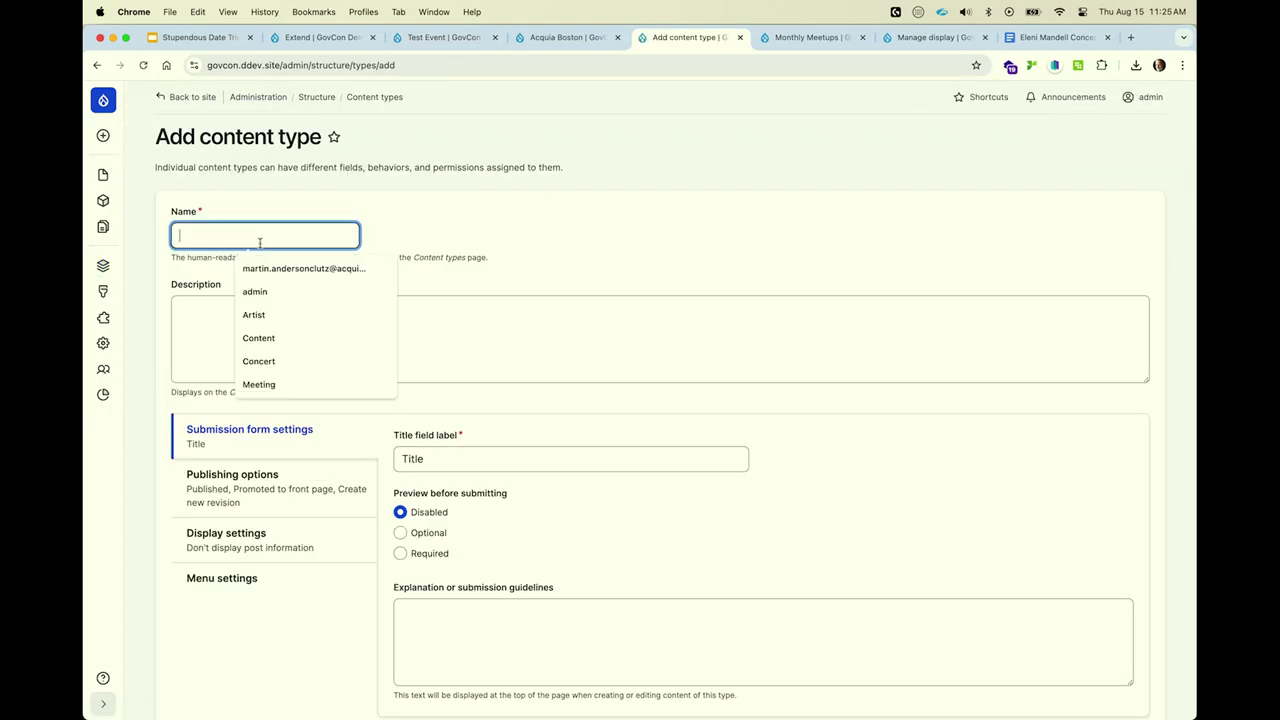
text(Con)
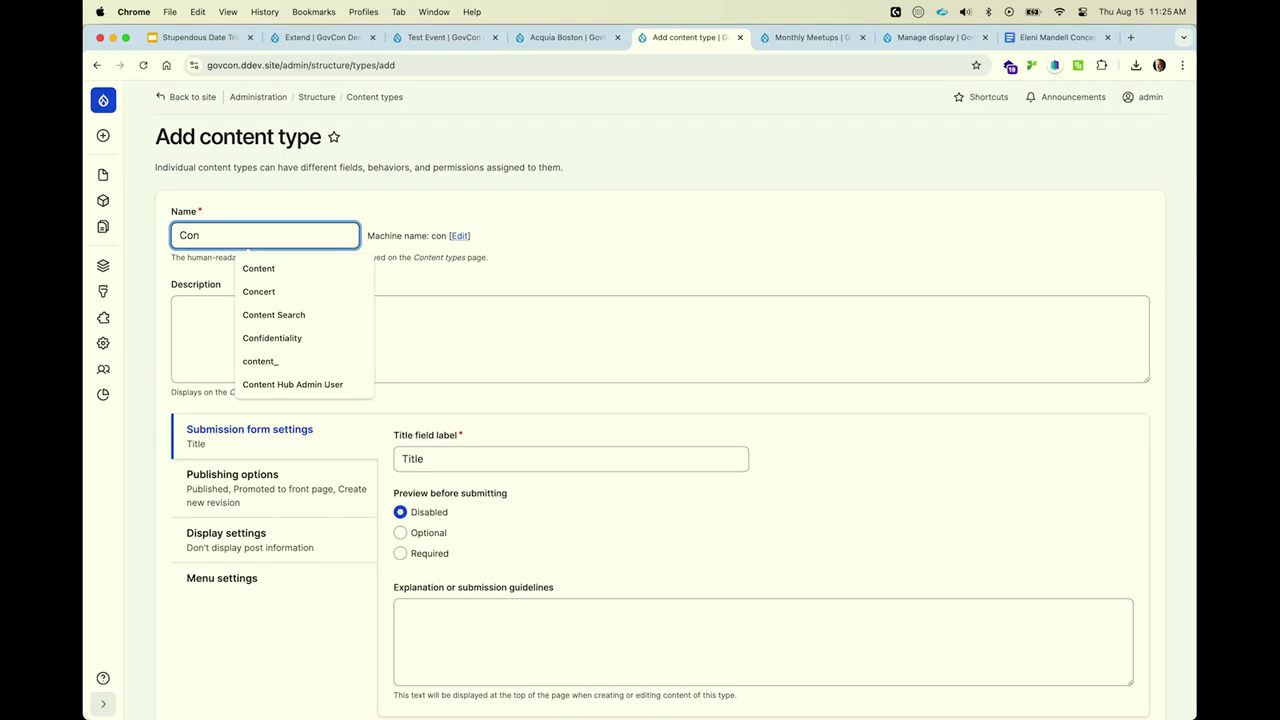
key(Down)
key(Down)
key(Return)
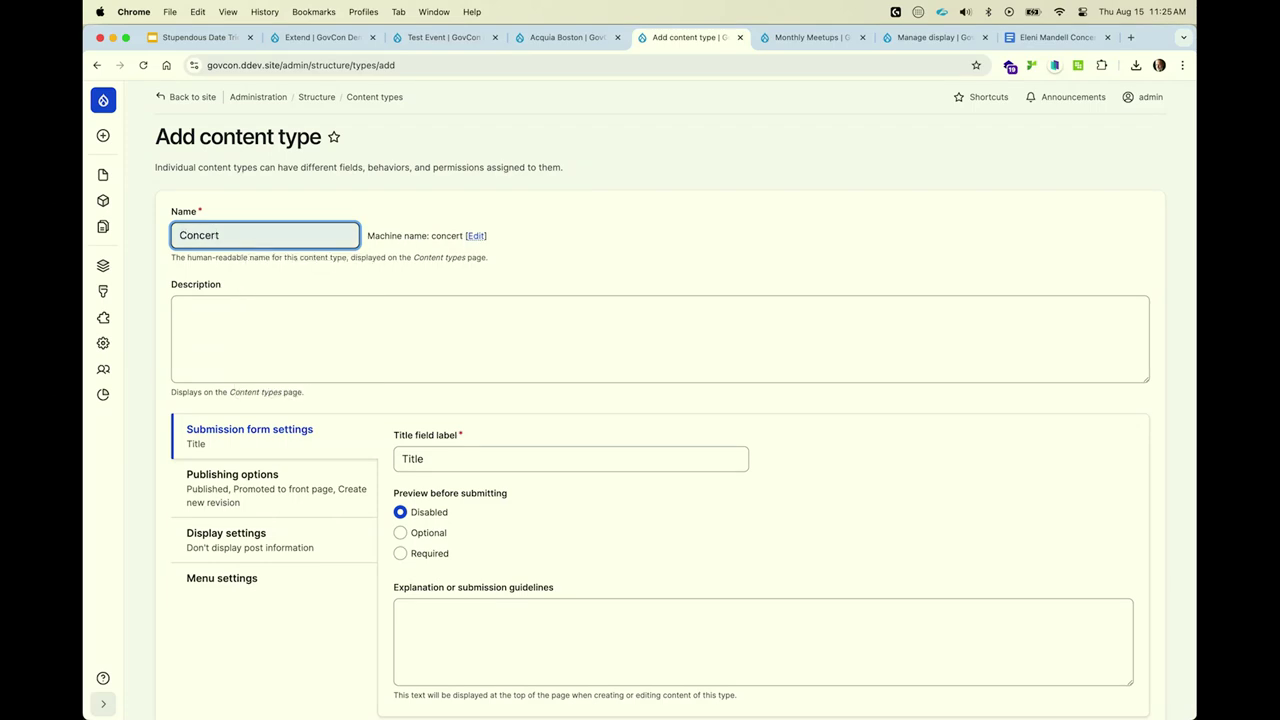
key(Return)
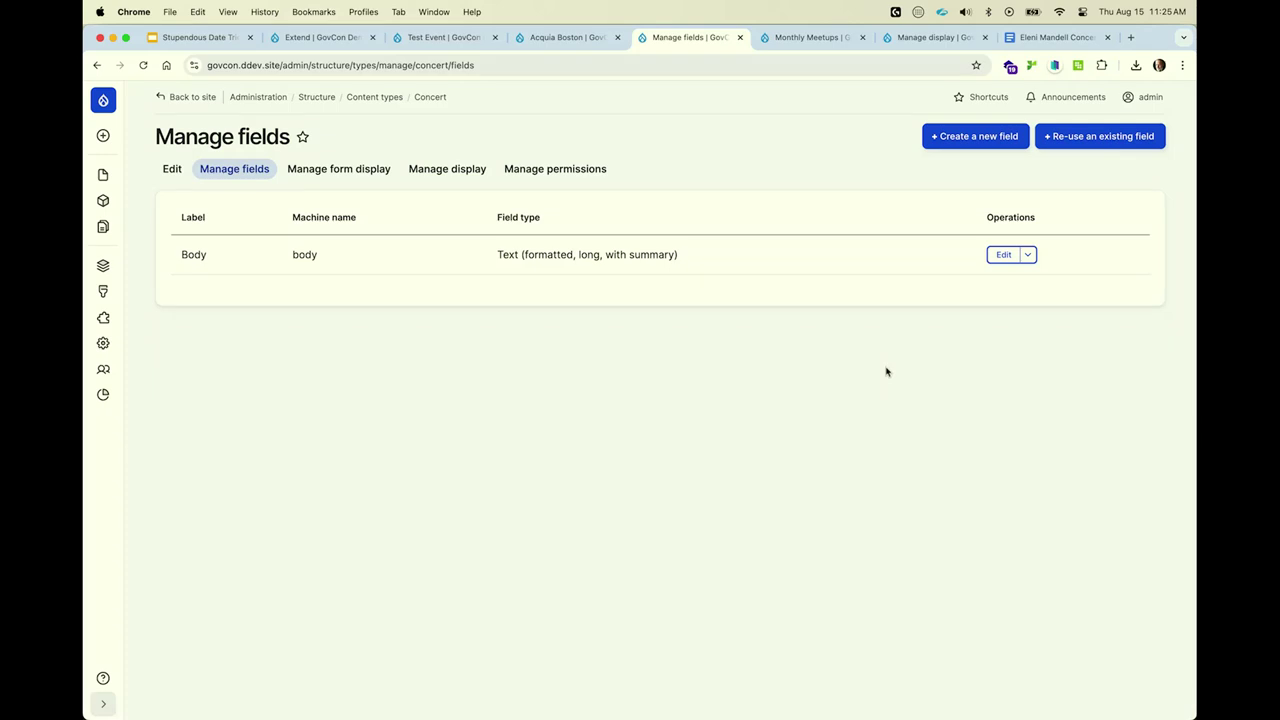
Re-use the existing field_when smart date range field on the Concert content type.
click(1095, 138)
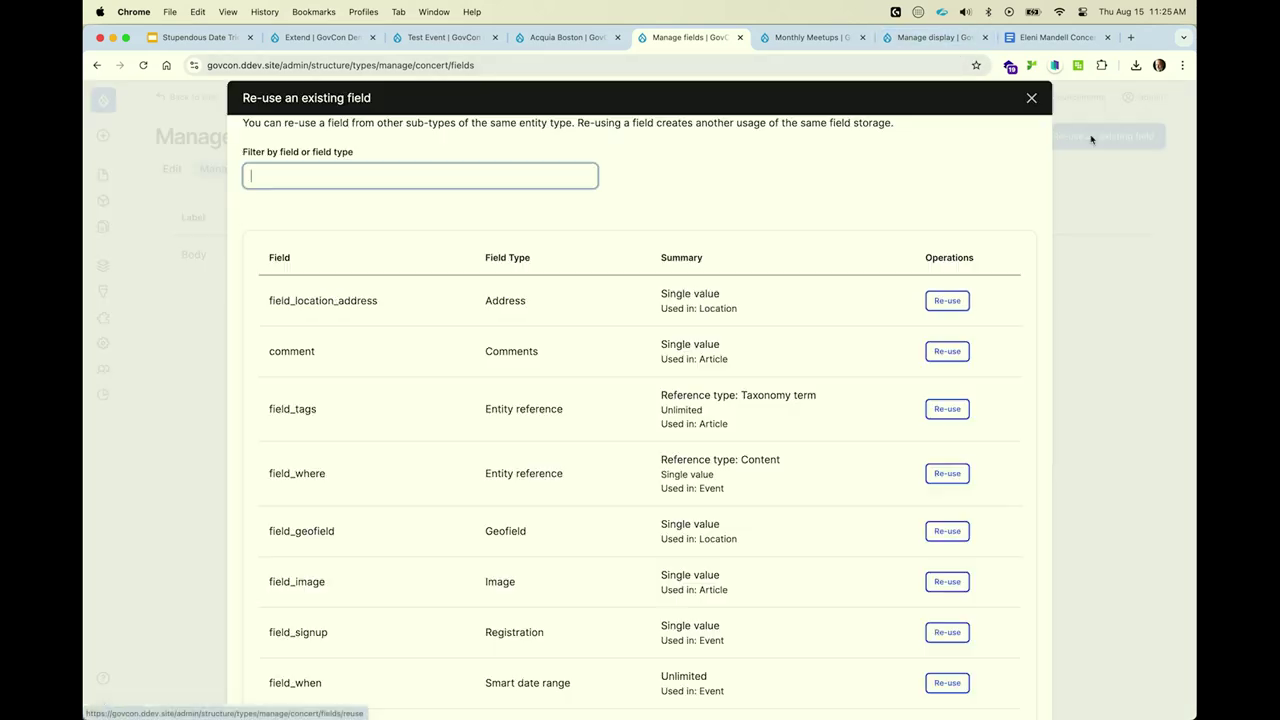
text(when)
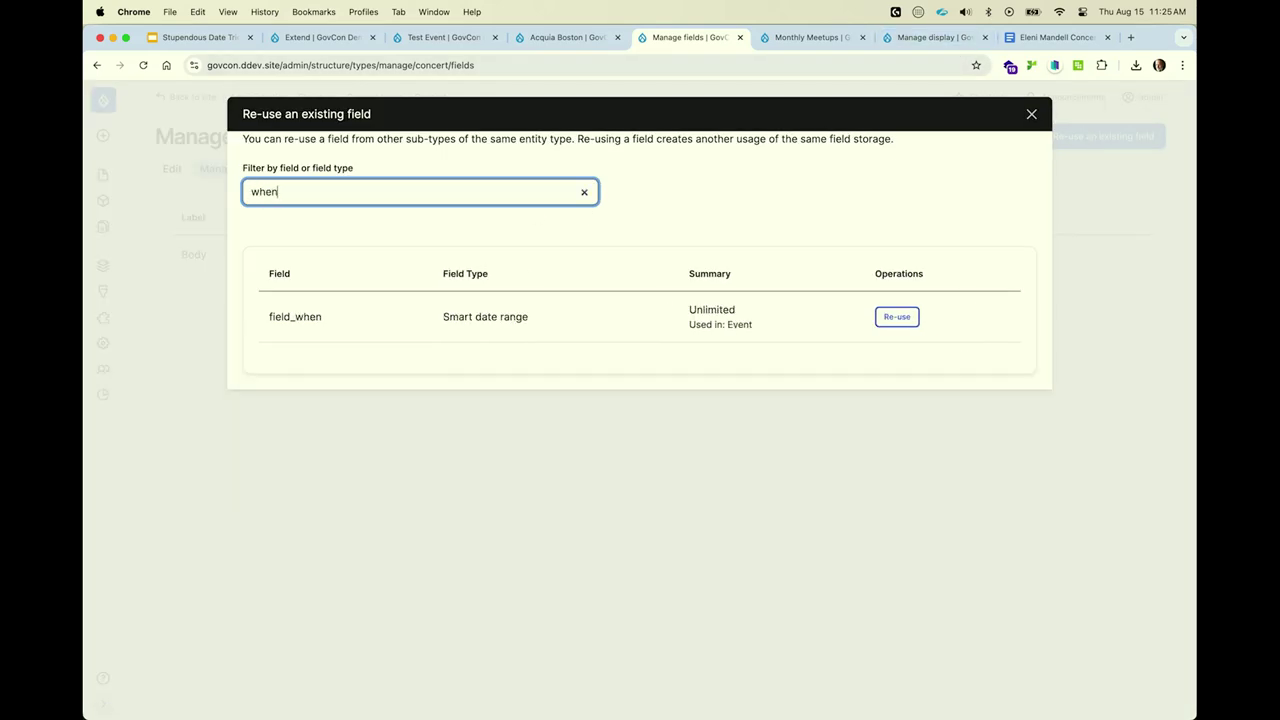
click(896, 316)
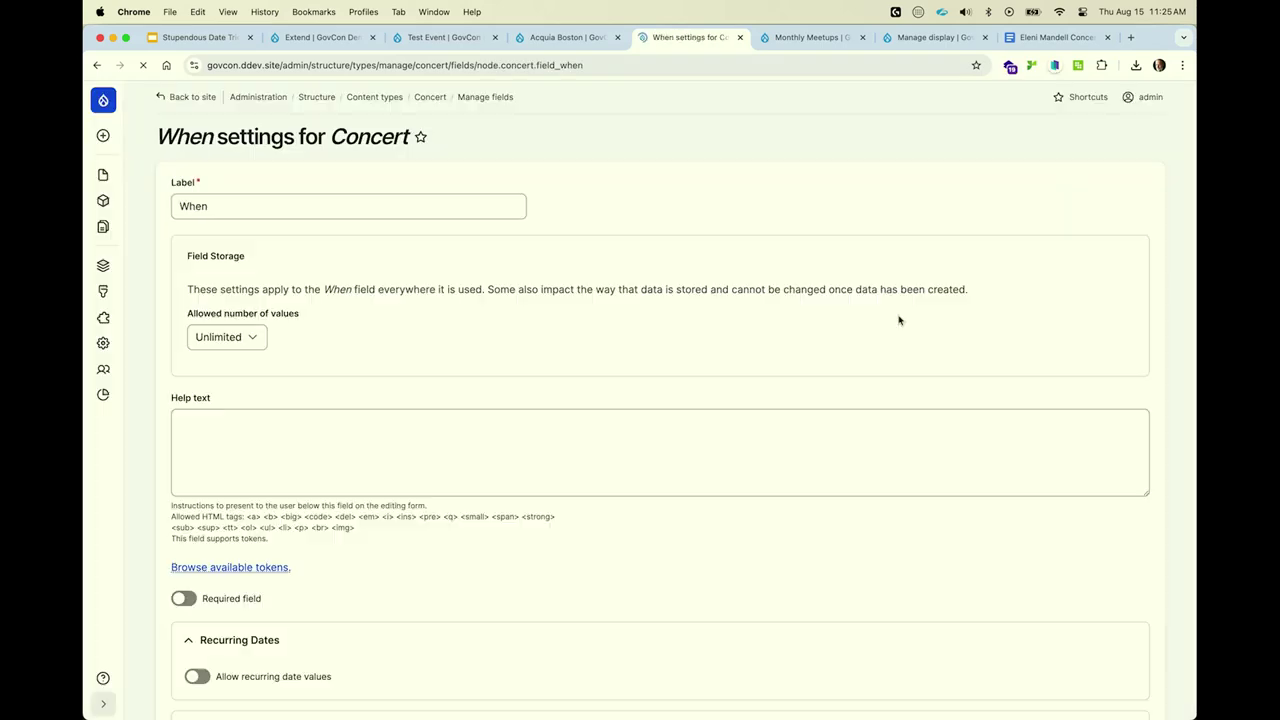
Allow recurring date values on the Concert content type's When field and save its settings.
scroll(691, 357, down, 4)
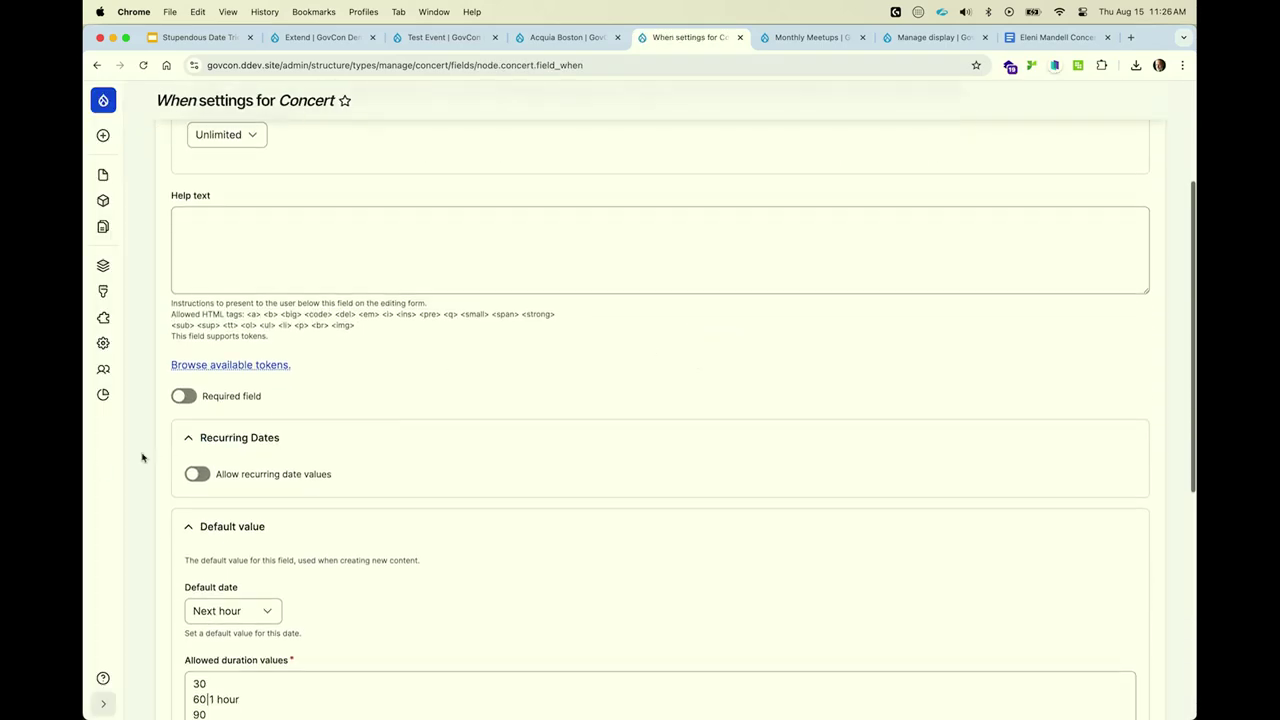
click(198, 474)
scroll(255, 510, down, 6)
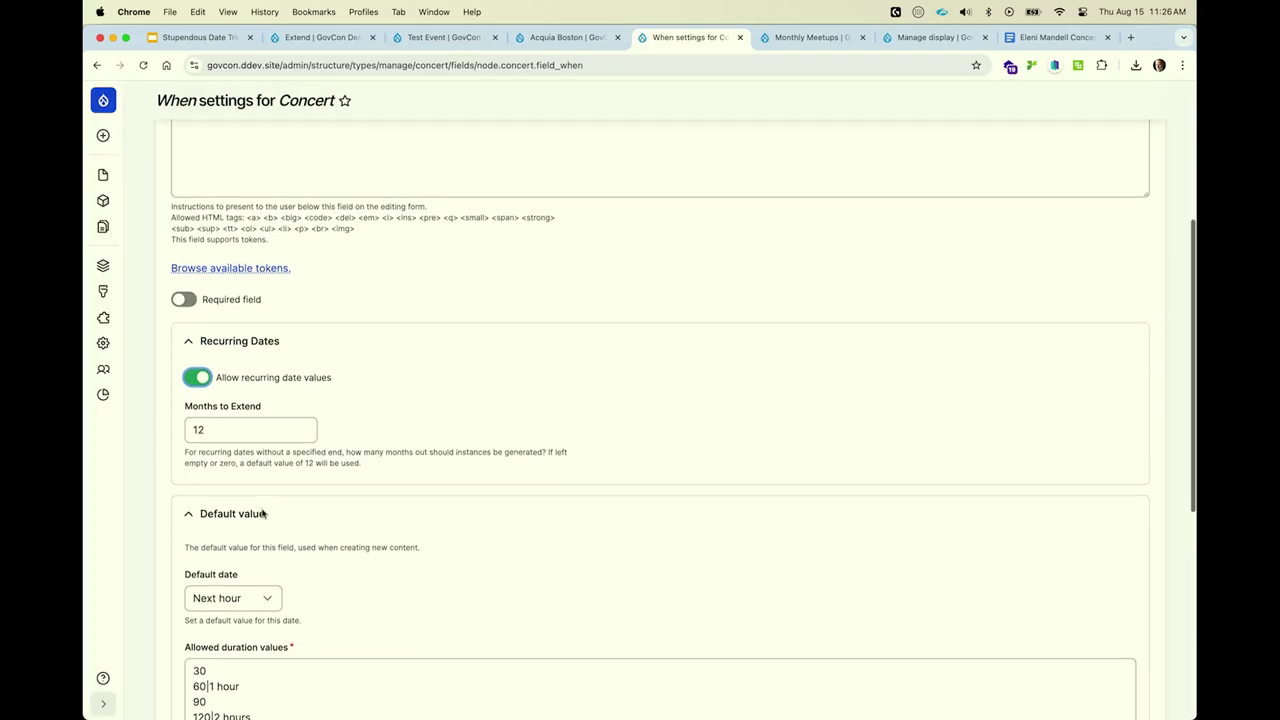
scroll(262, 513, down, 3)
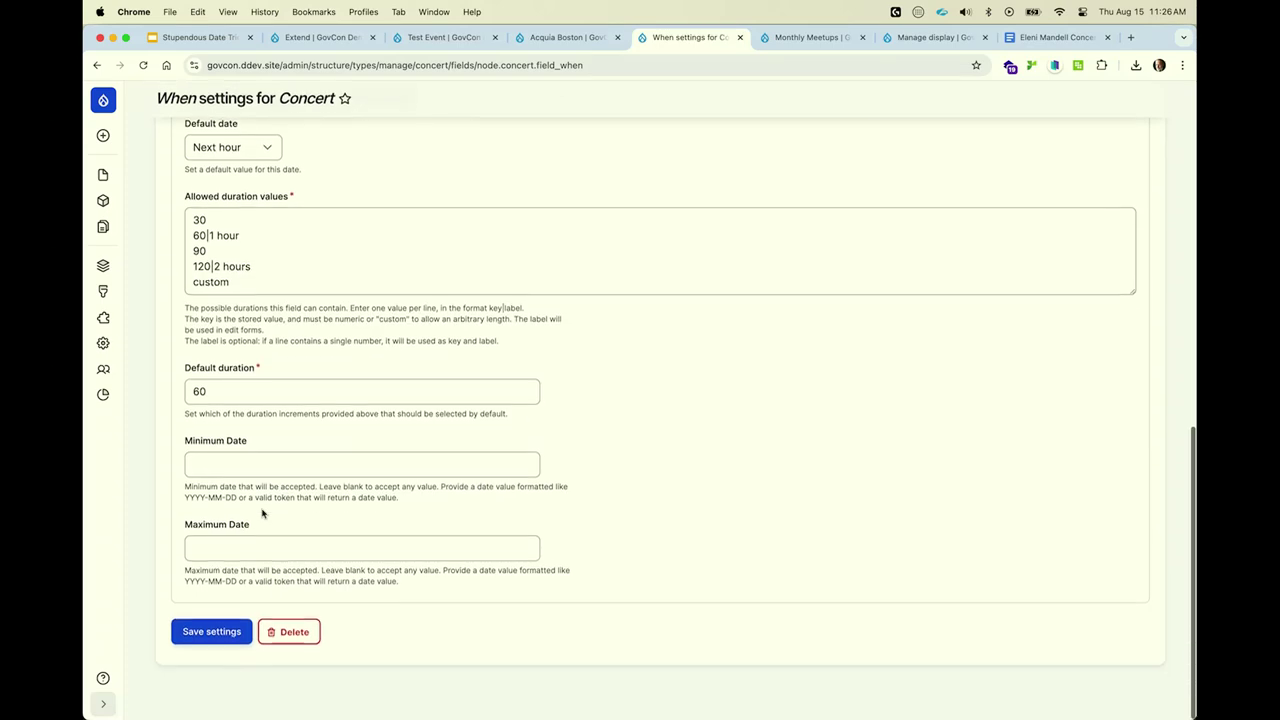
key(Return)
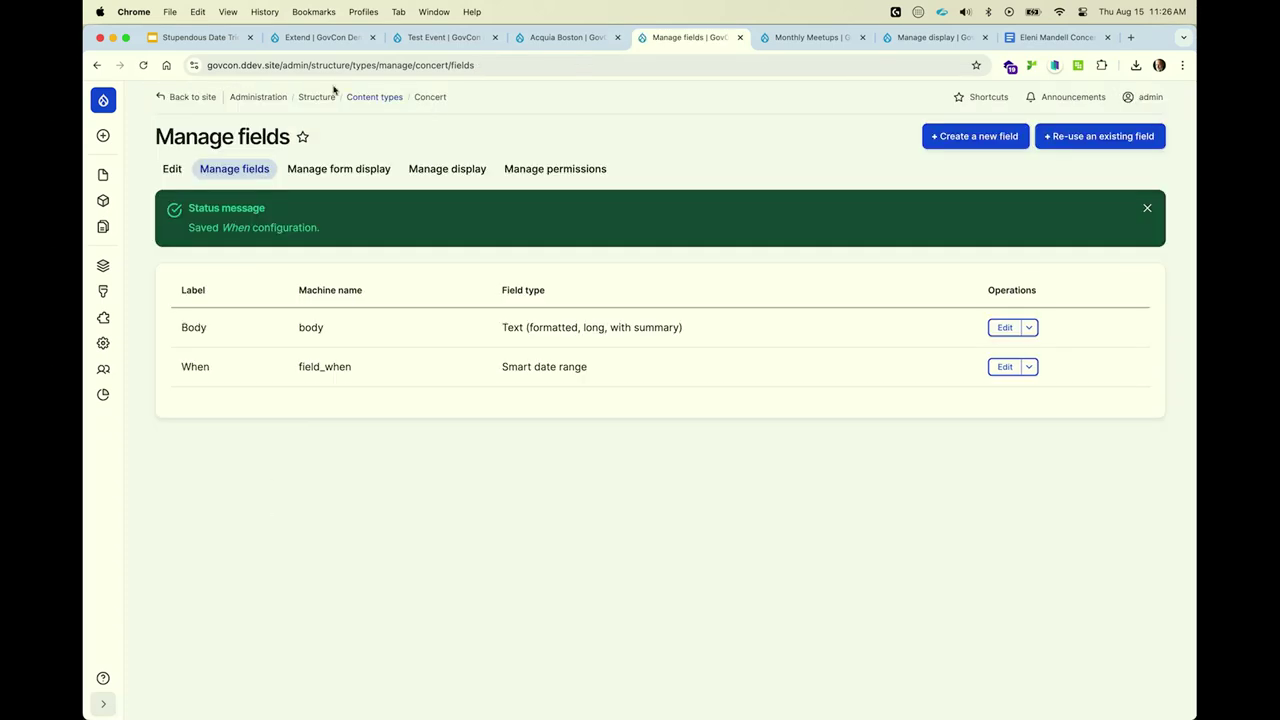
Check the Case 3: Weekly Concerts slide for the artist requirements and start a new content type named Artist.
click(199, 38)
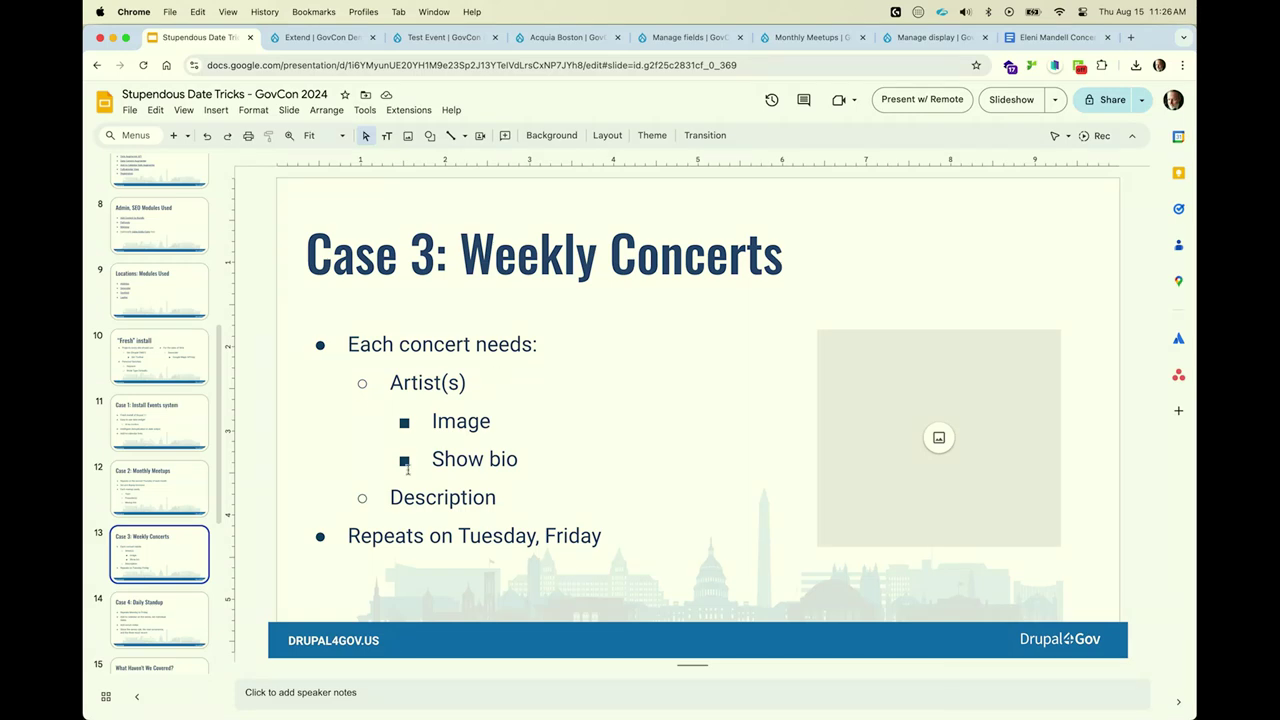
click(818, 44)
mouse_move(112, 265)
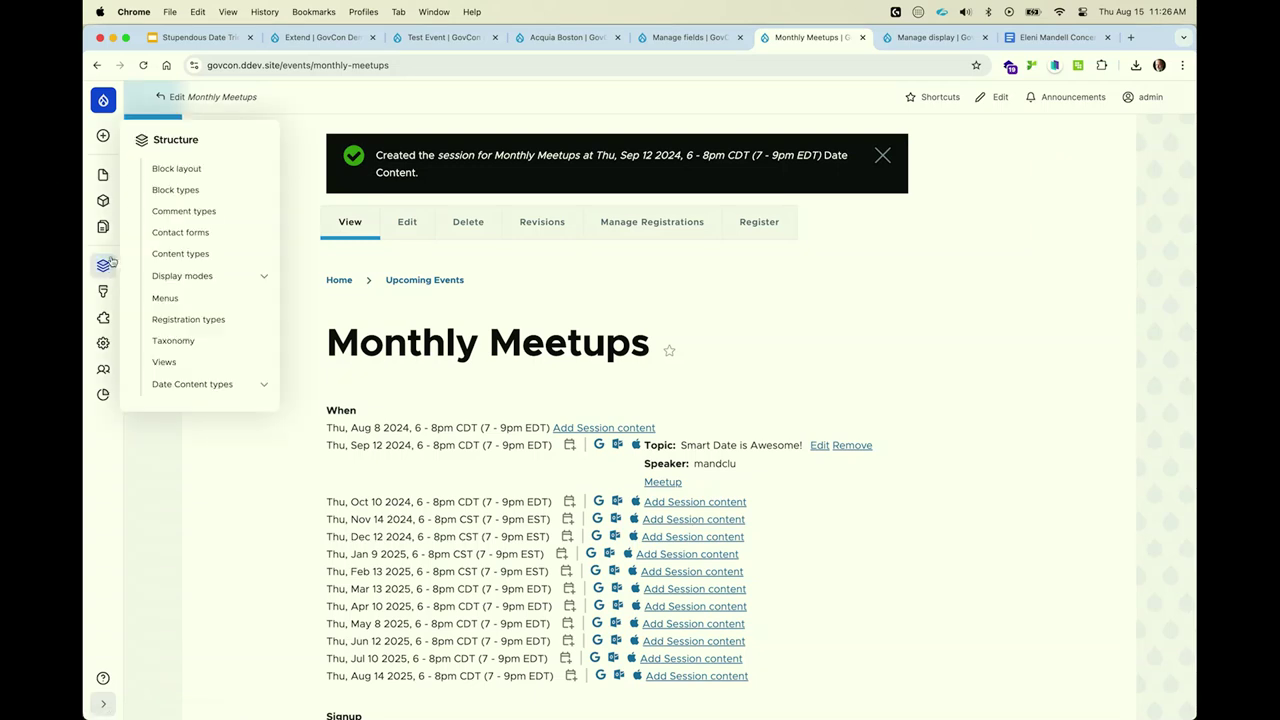
click(218, 265)
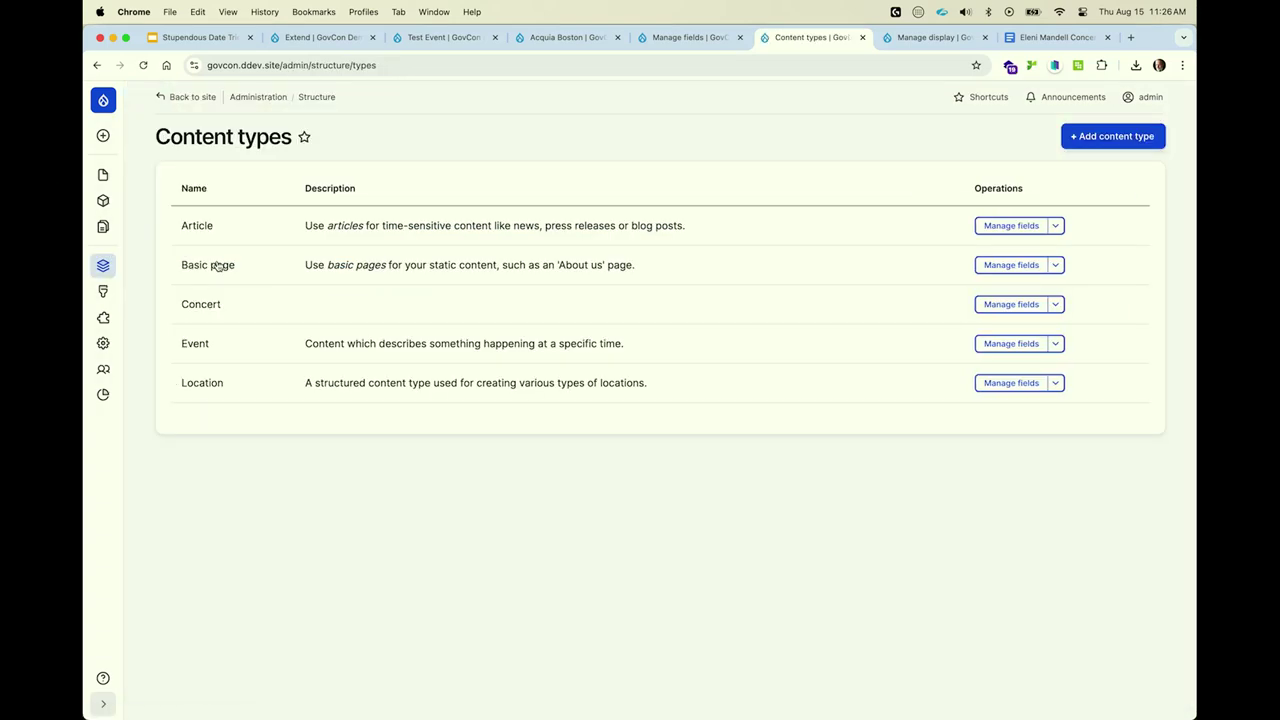
click(1106, 137)
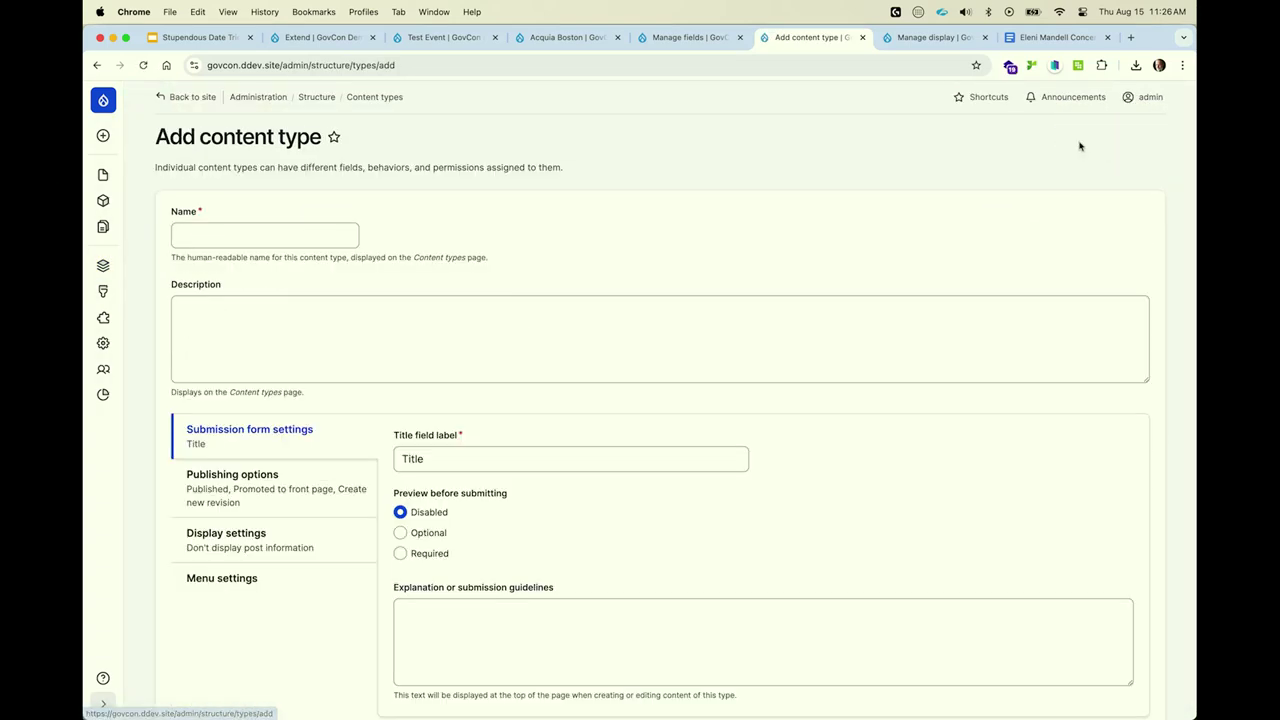
click(290, 237)
text(Art)
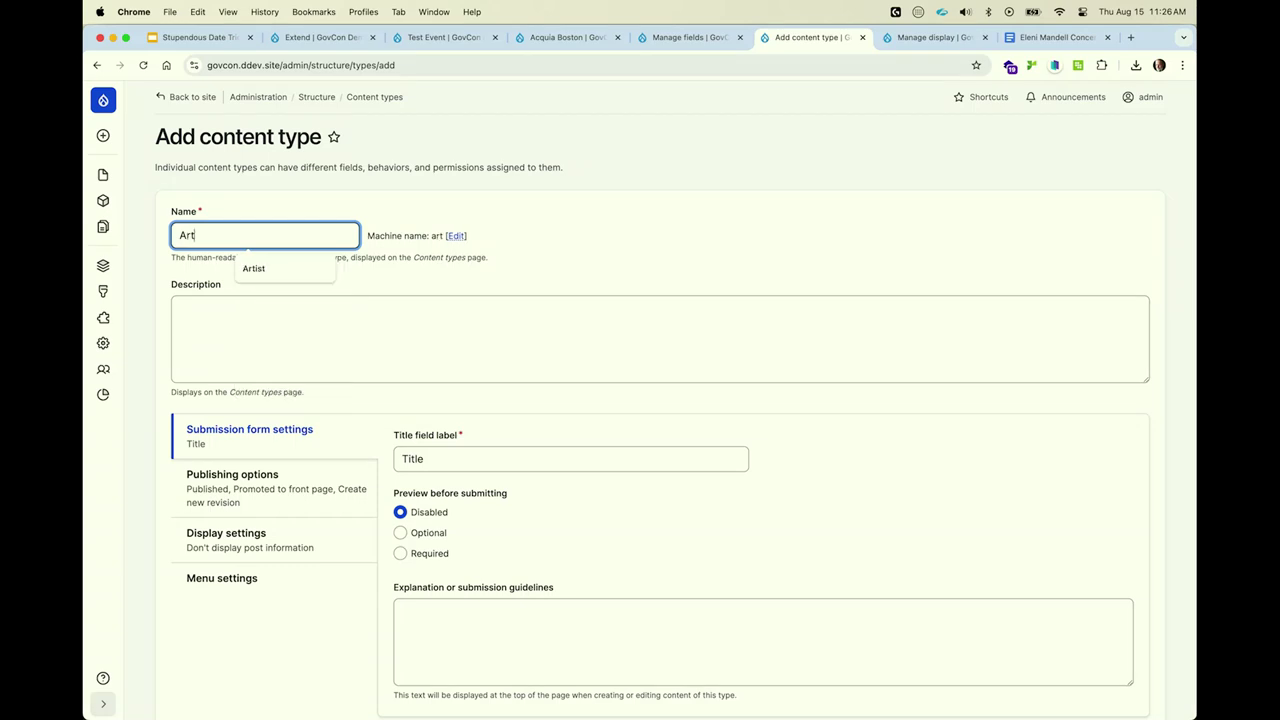
click(290, 268)
Set the Artist content type's title field label to Name and save the content type.
click(420, 462)
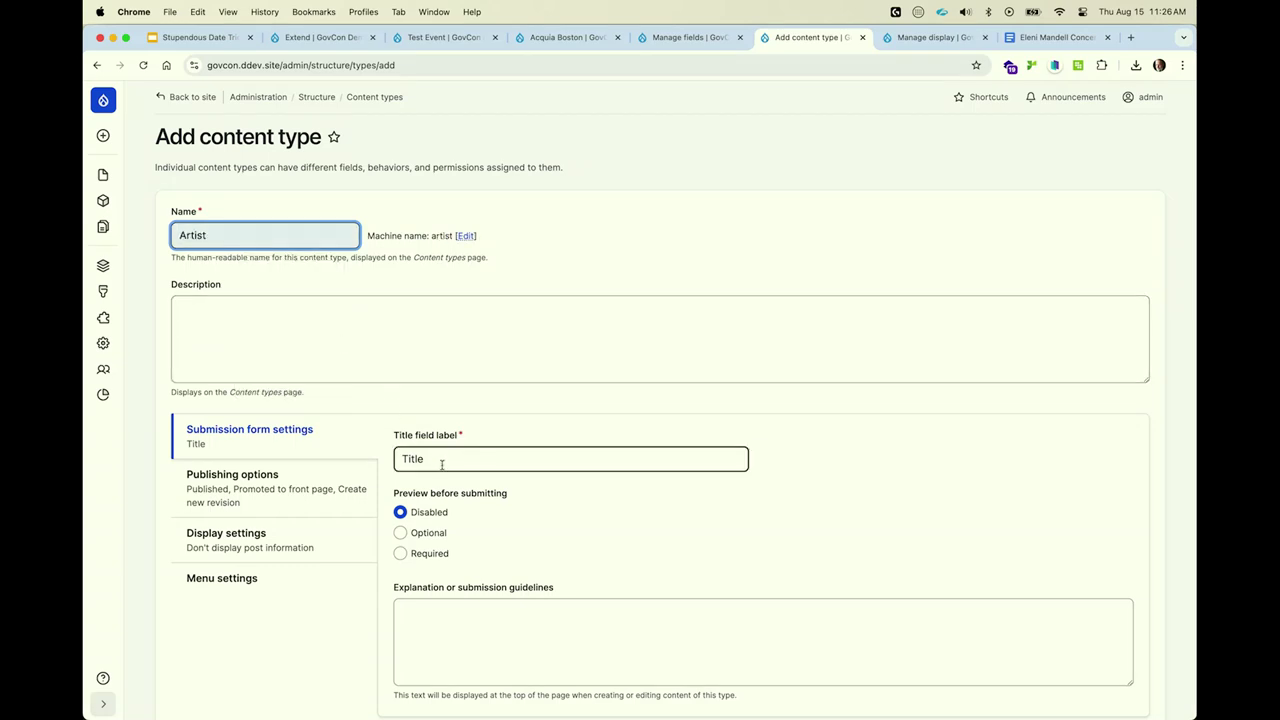
double_click(408, 463)
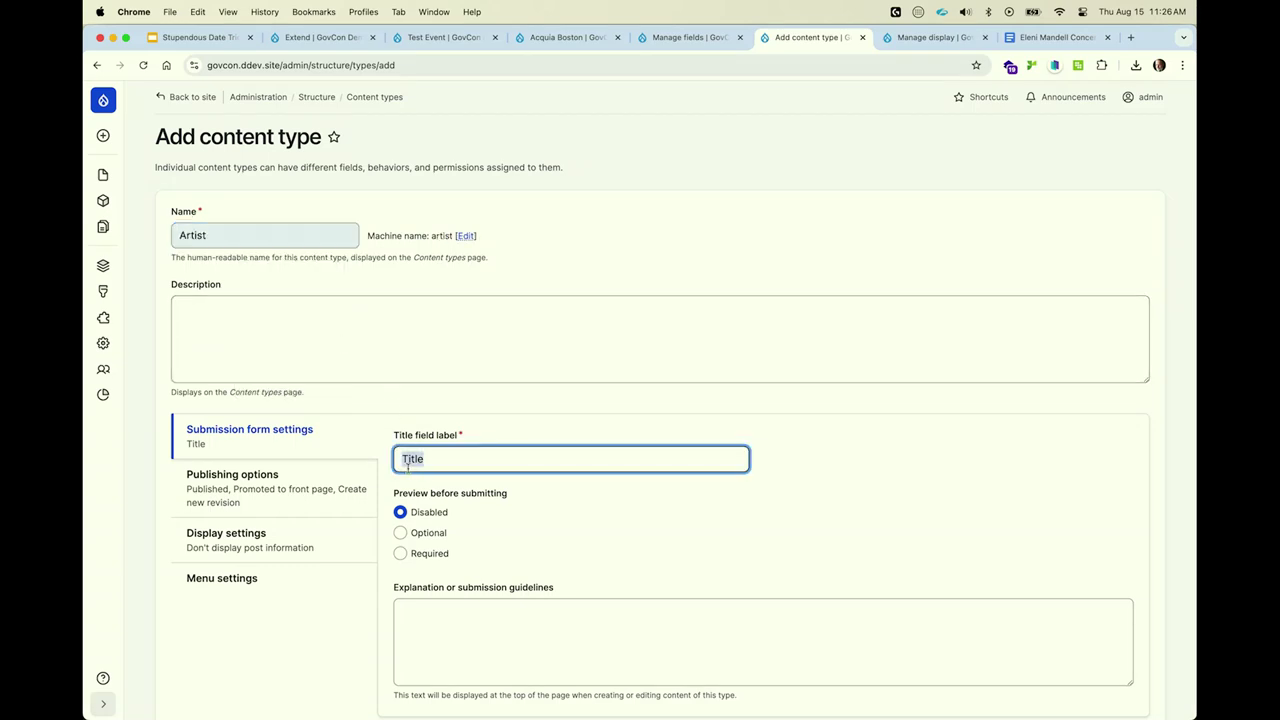
text(Name)
scroll(350, 507, down, 2)
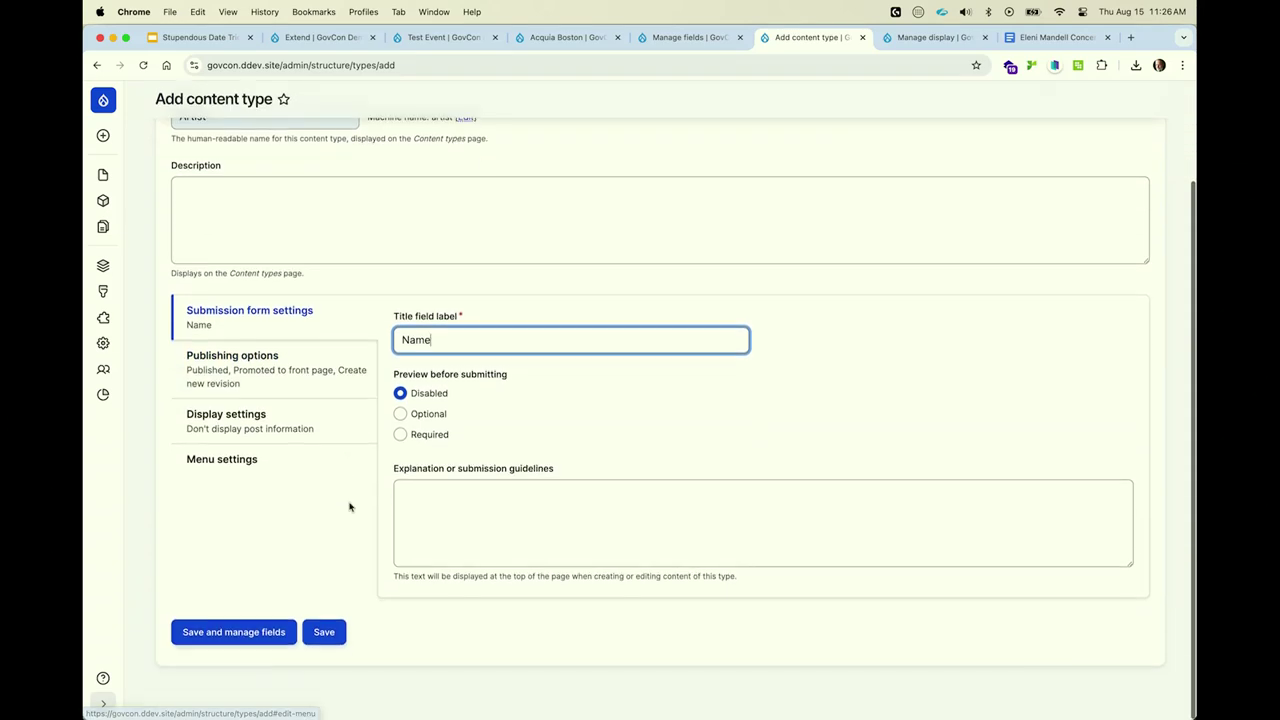
click(324, 632)
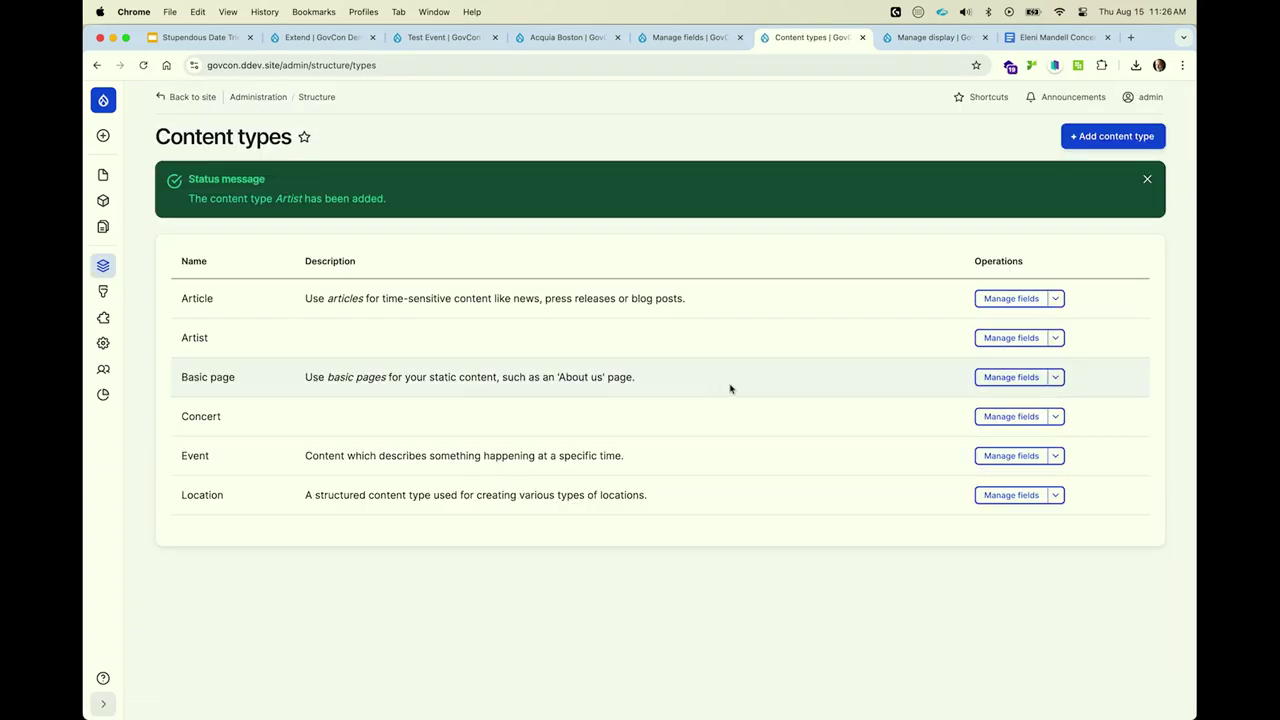
Relabel the Artist content type's Body field as Bio and save its settings.
click(1015, 337)
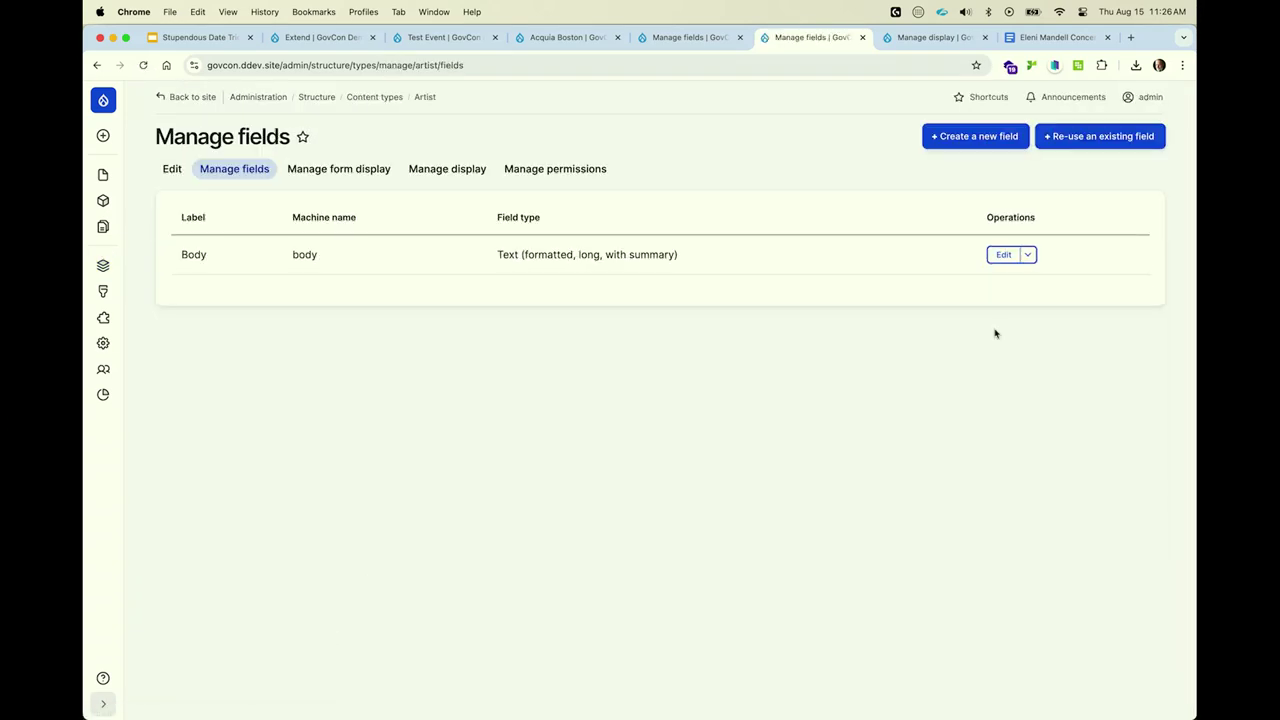
click(1000, 257)
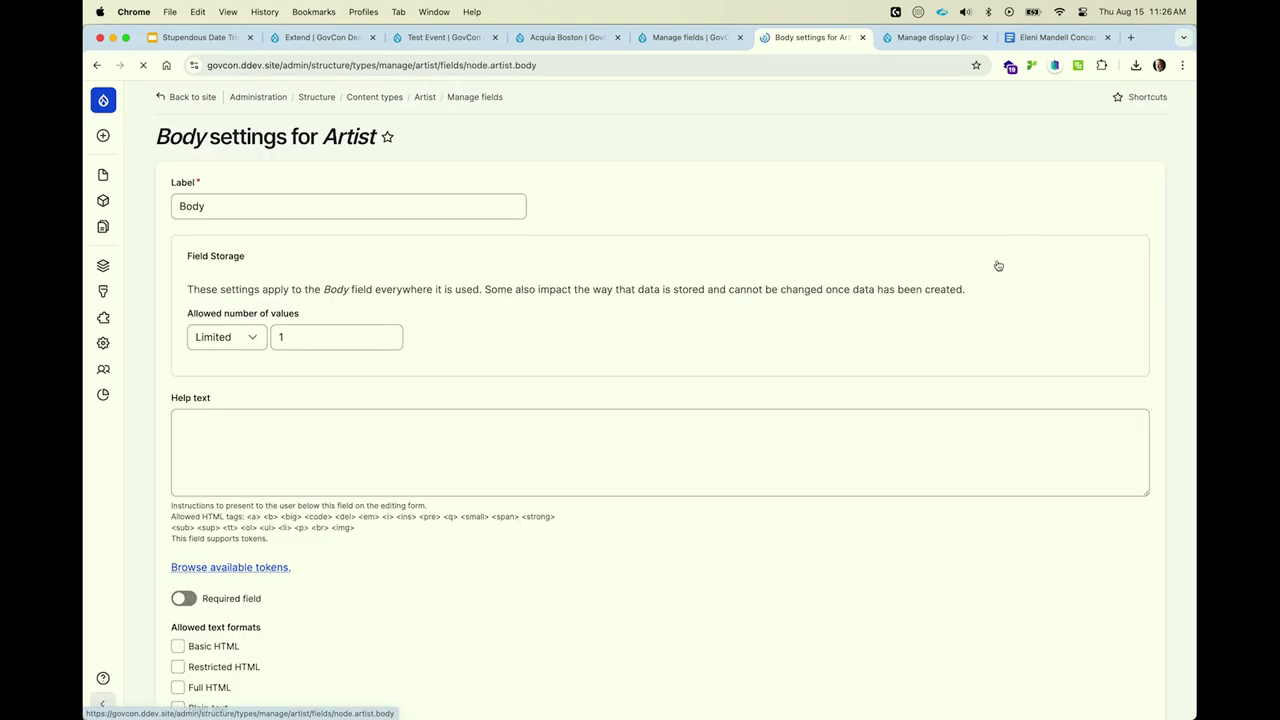
click(303, 206)
double_click(268, 207)
text(B)
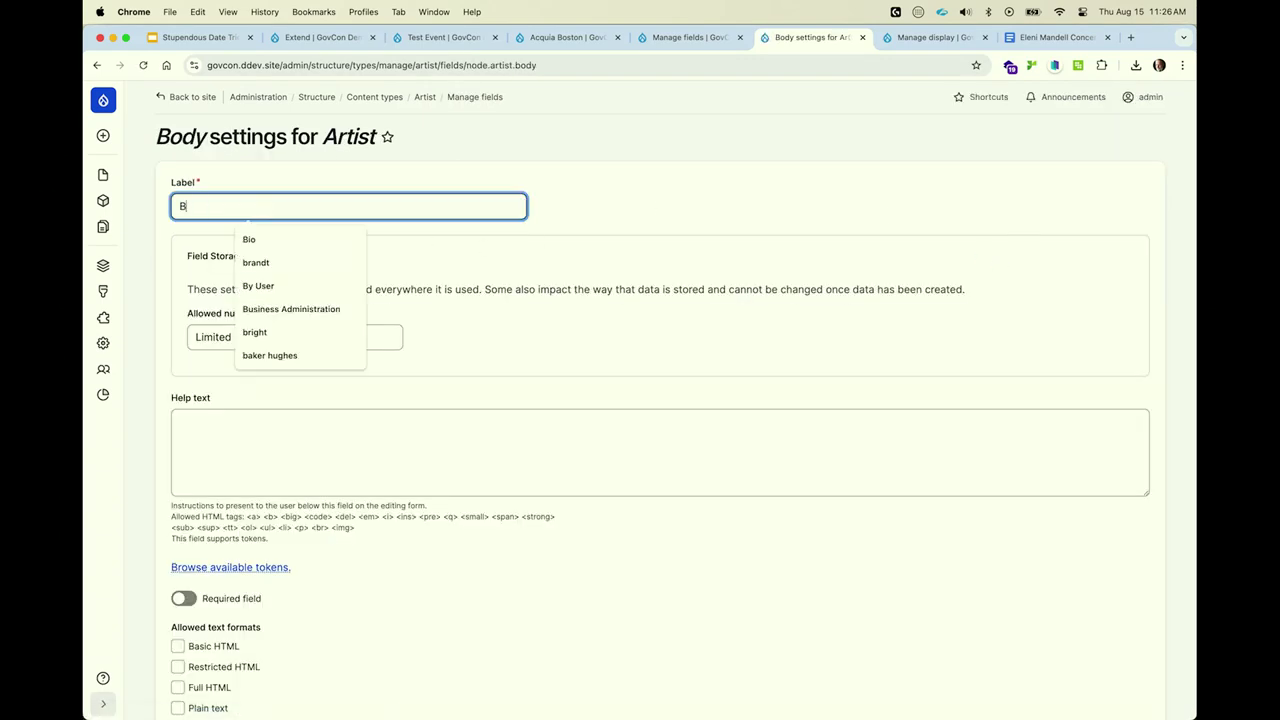
text(io)
scroll(245, 340, down, 10)
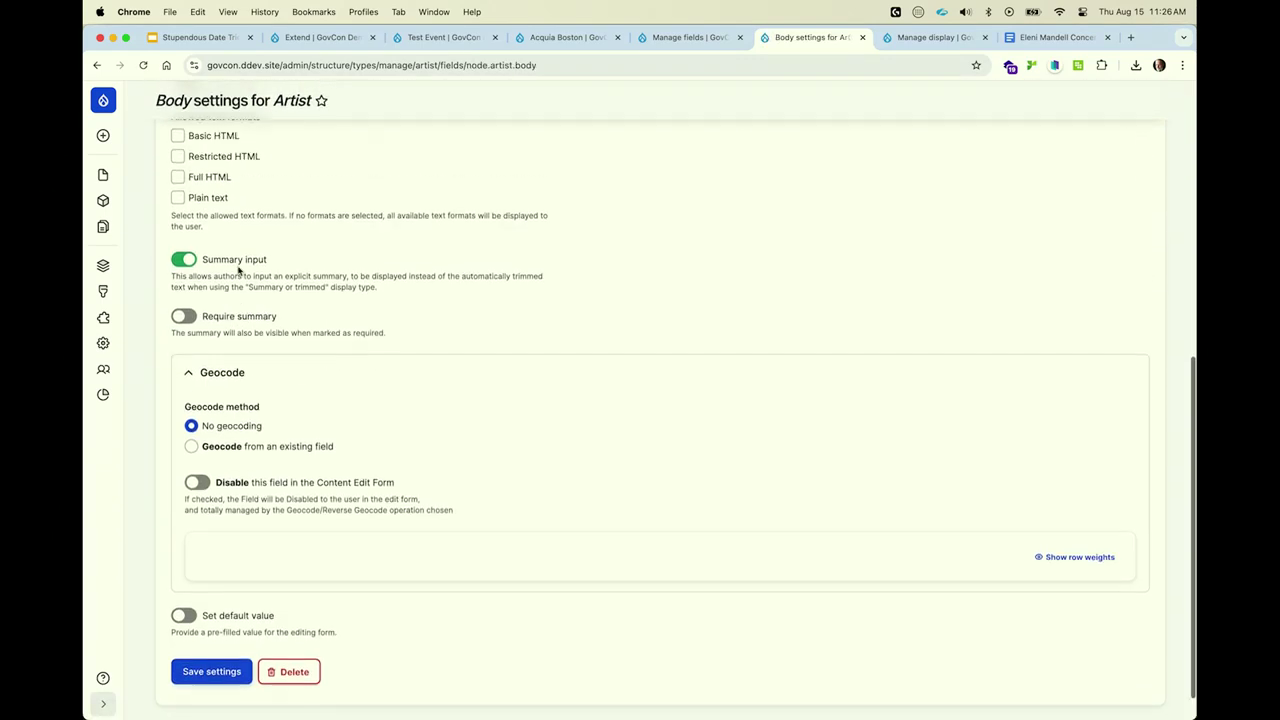
scroll(238, 268, up, 2)
click(235, 231)
scroll(230, 560, down, 3)
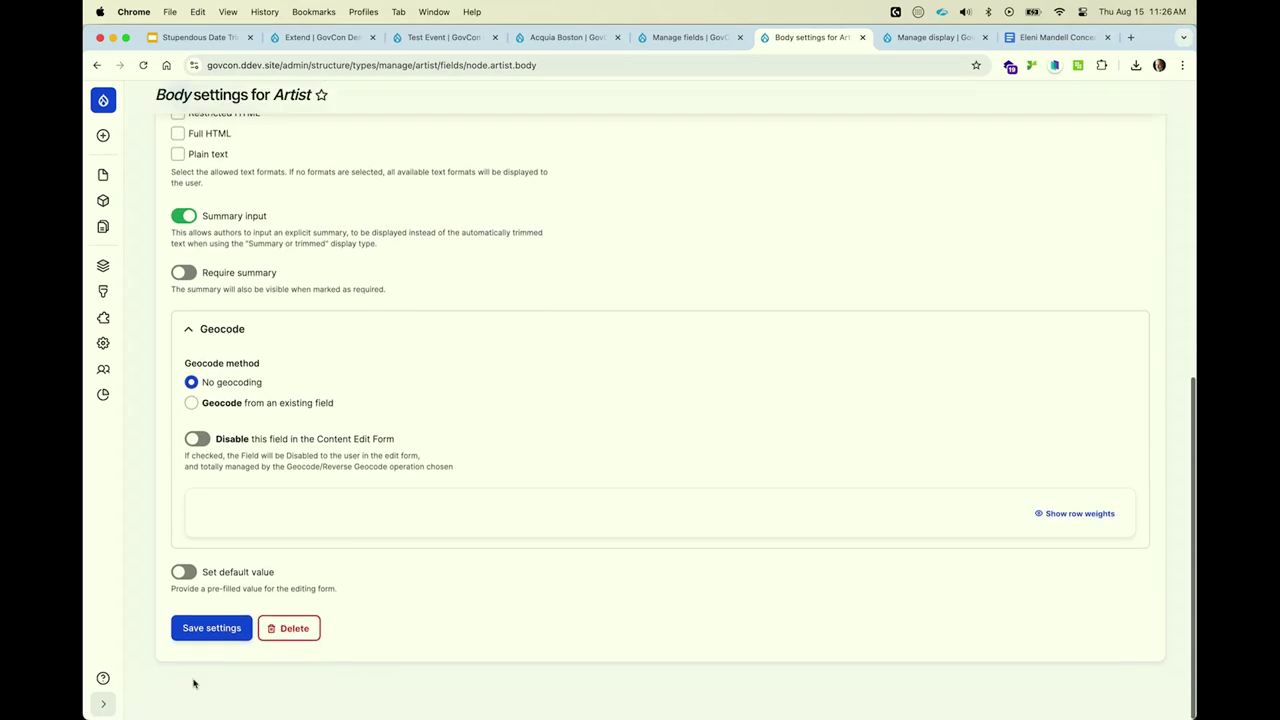
click(204, 632)
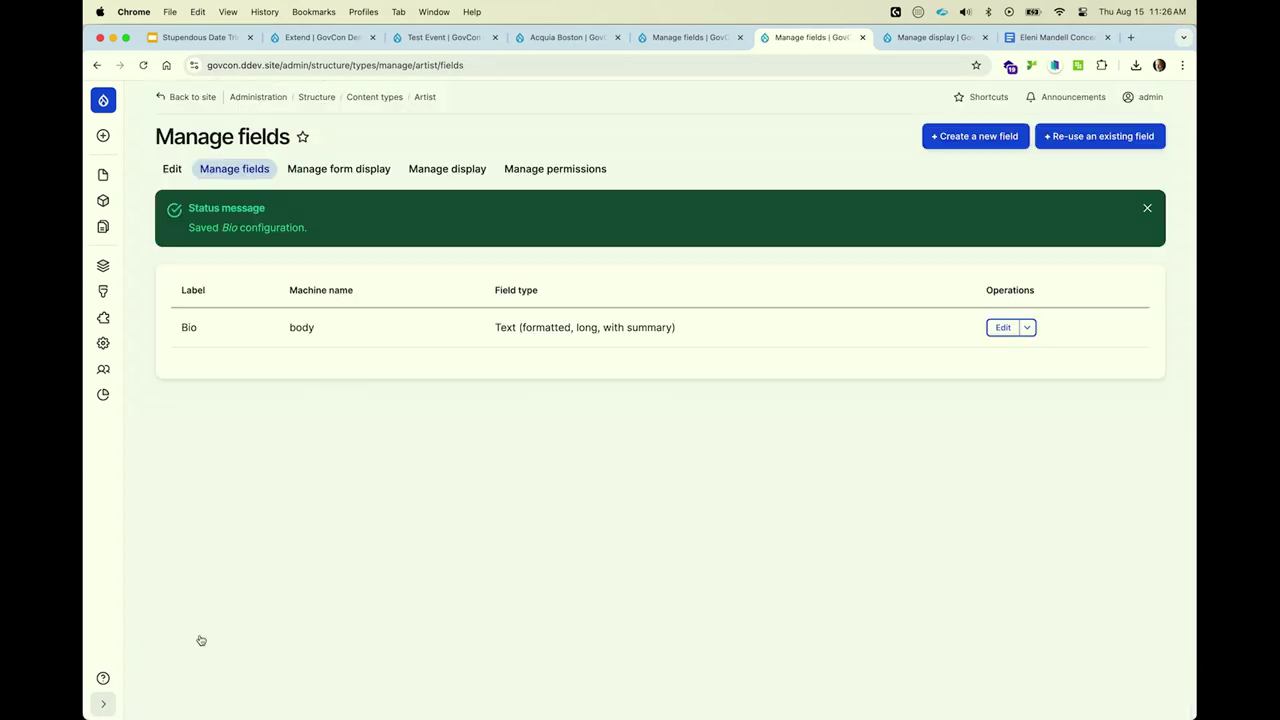
Re-use the existing field_image field on the Artist content type and save it with its default settings.
click(1062, 145)
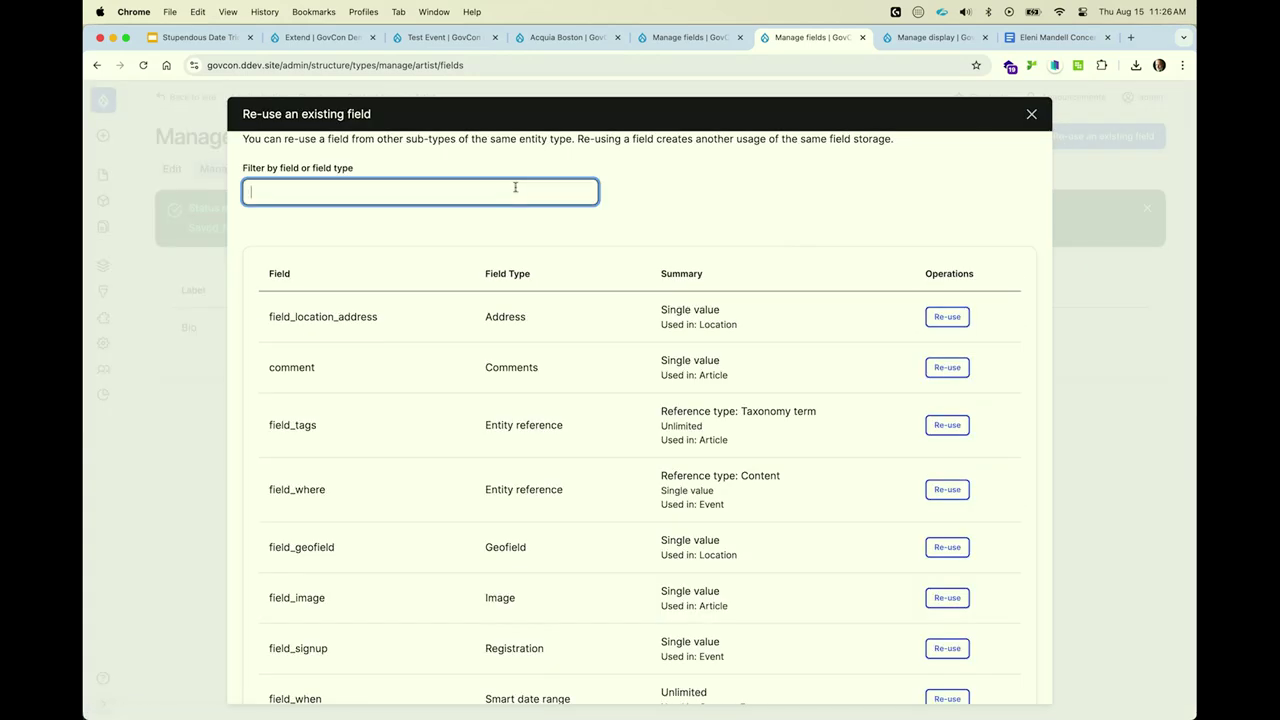
text(image)
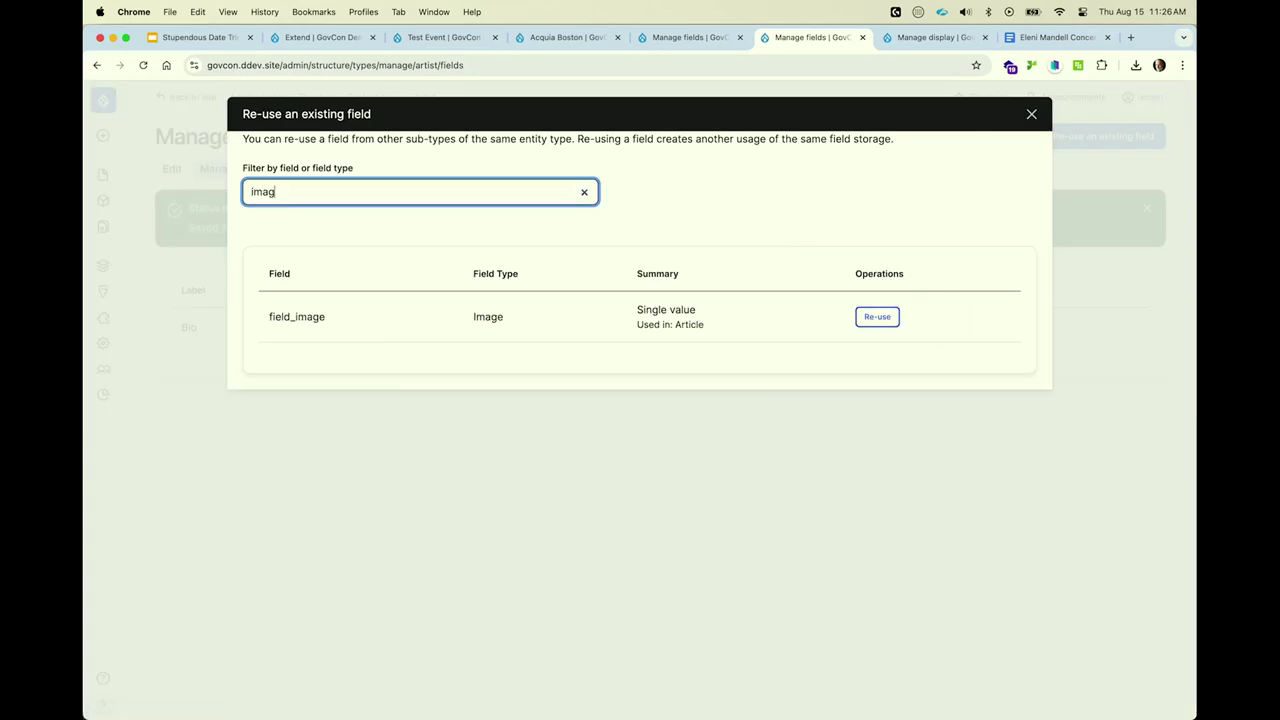
click(875, 318)
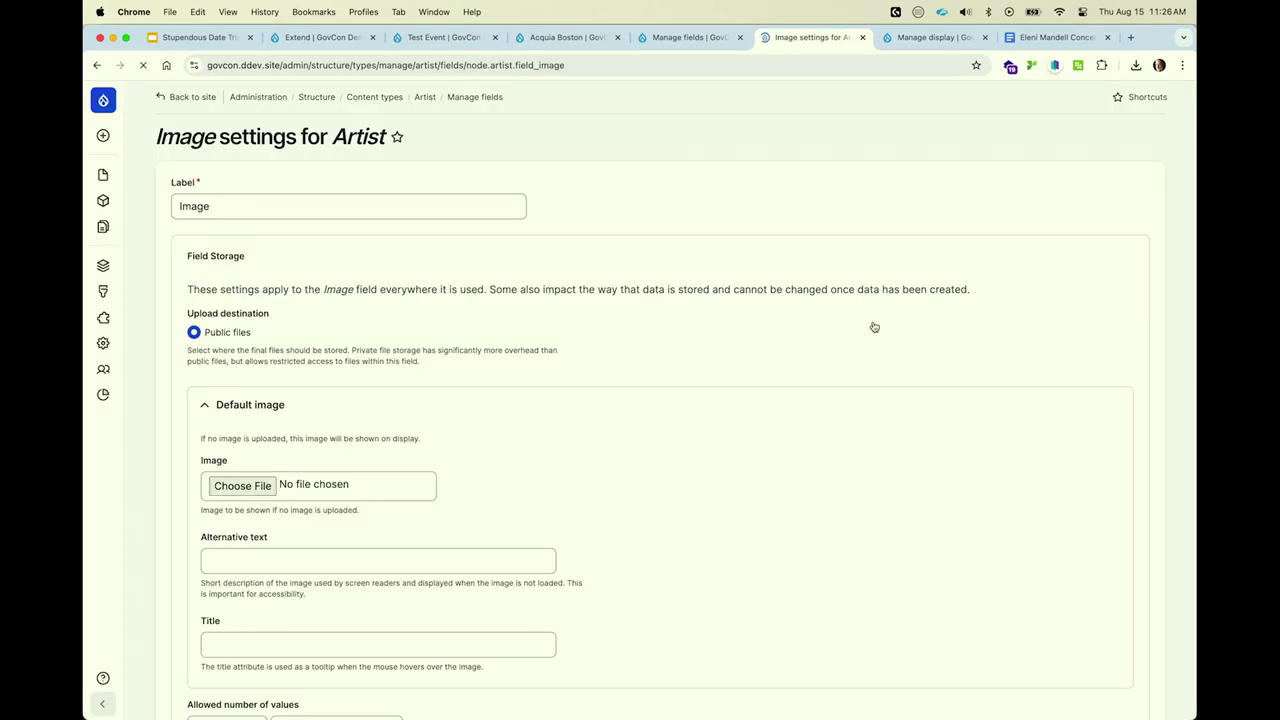
scroll(379, 551, down, 15)
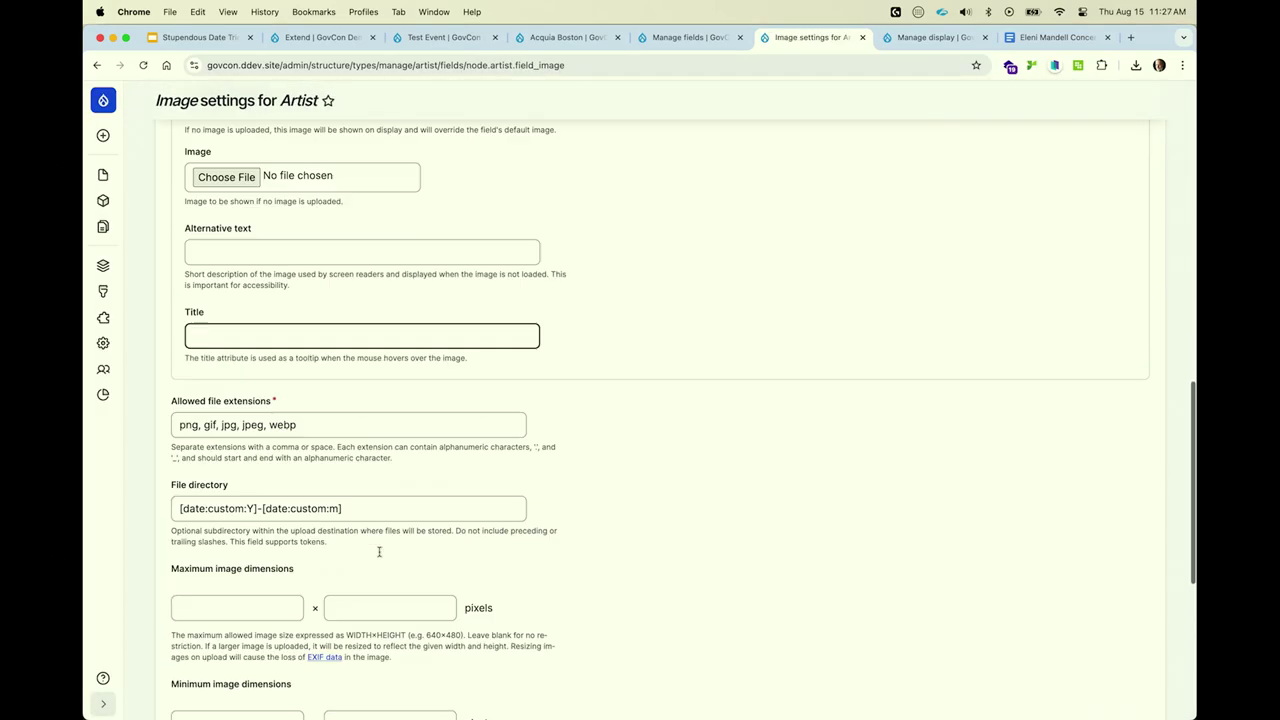
scroll(415, 318, down, 3)
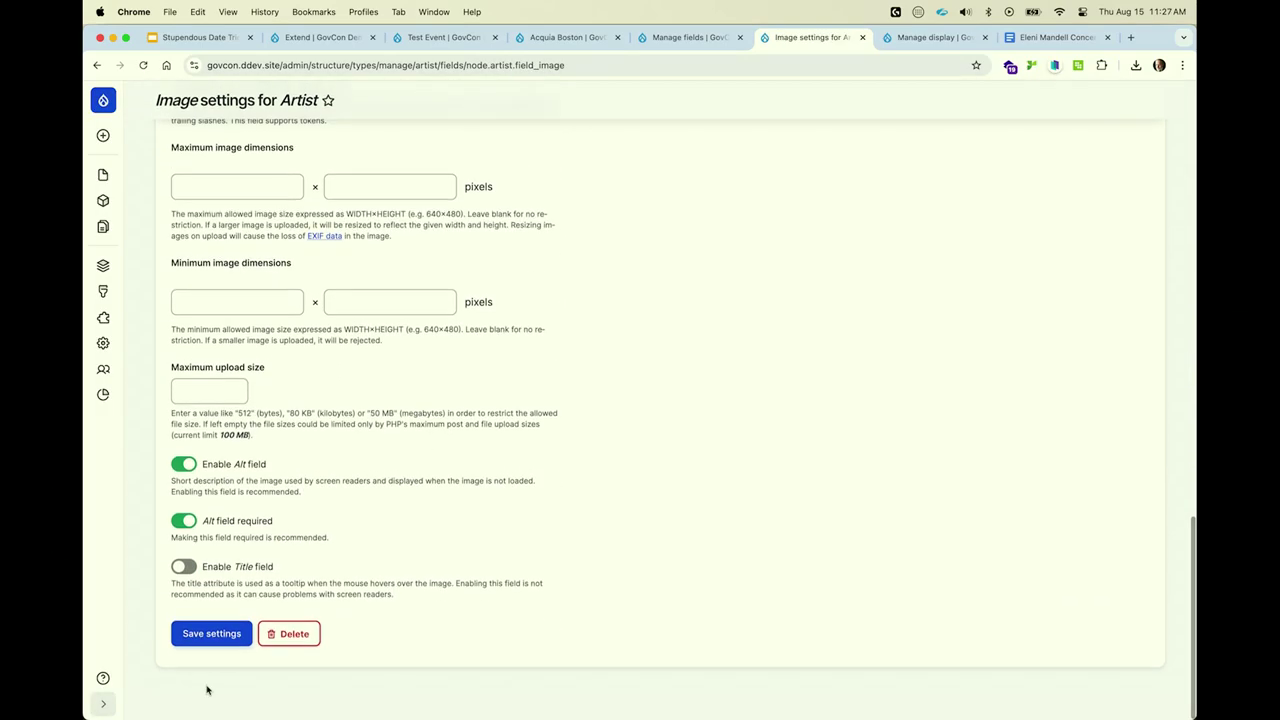
click(211, 645)
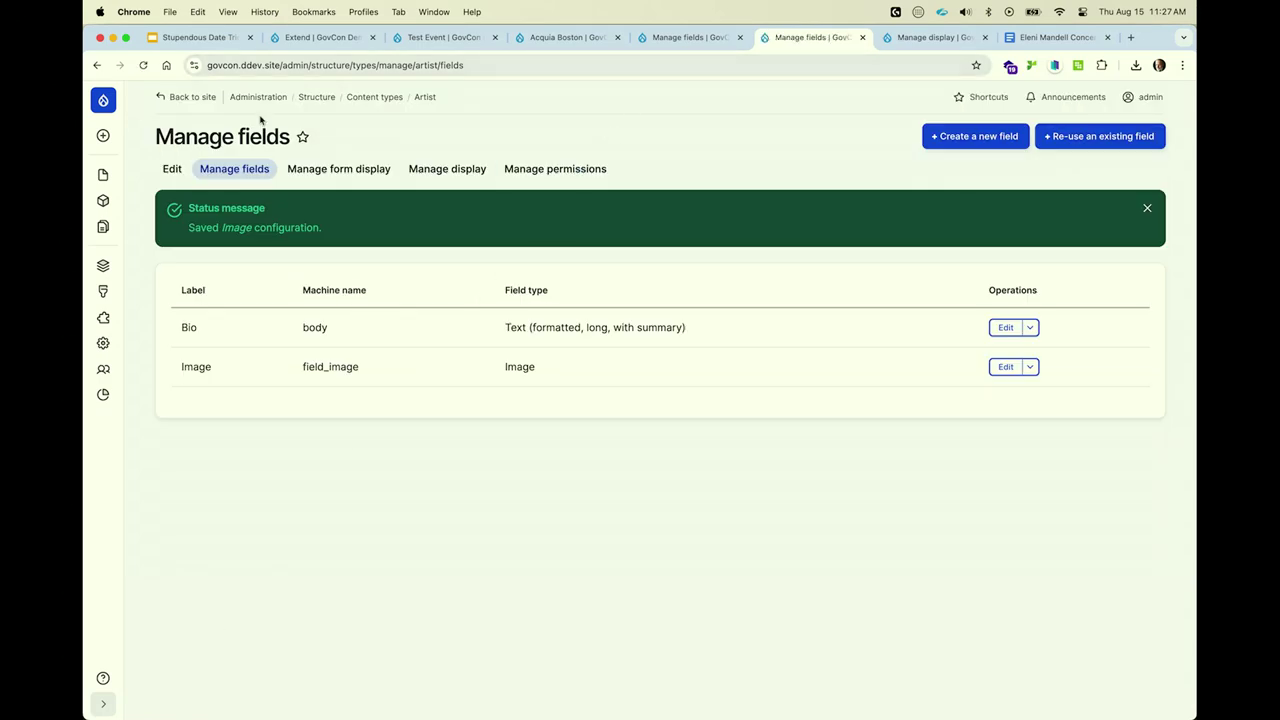
Review the Weekly Concerts slide and create a new date content type named Gig.
click(228, 38)
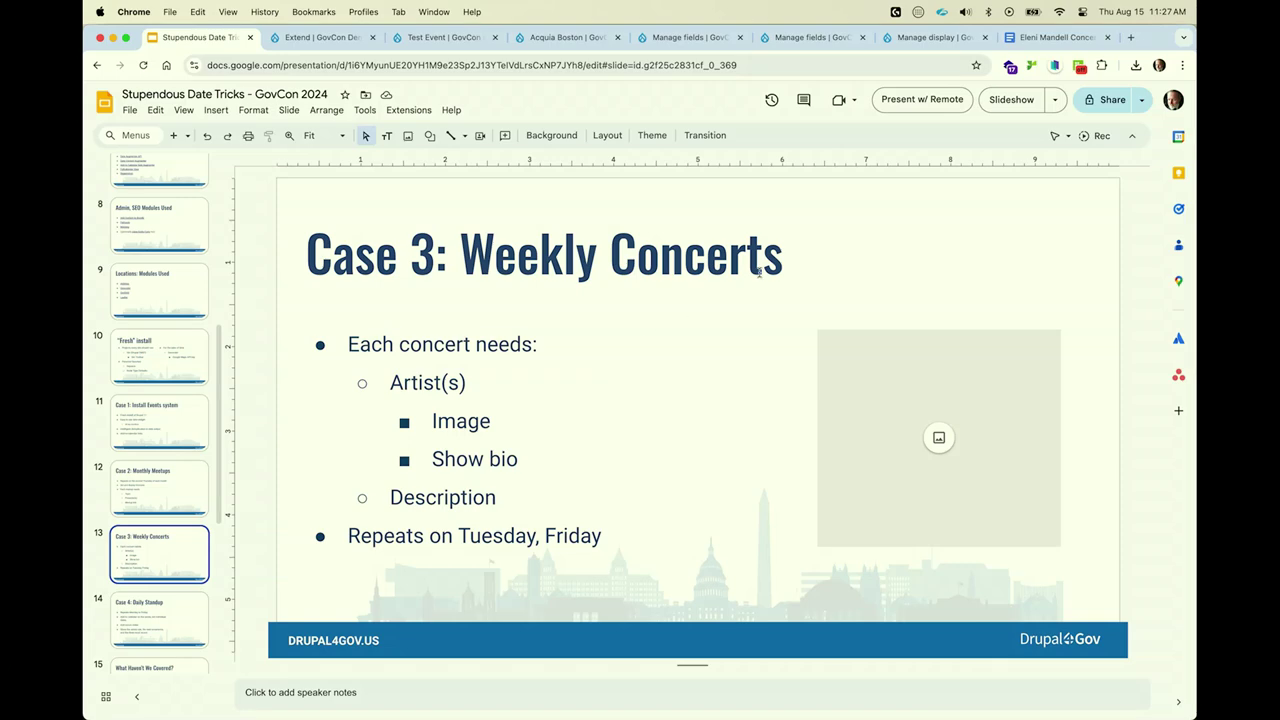
click(814, 37)
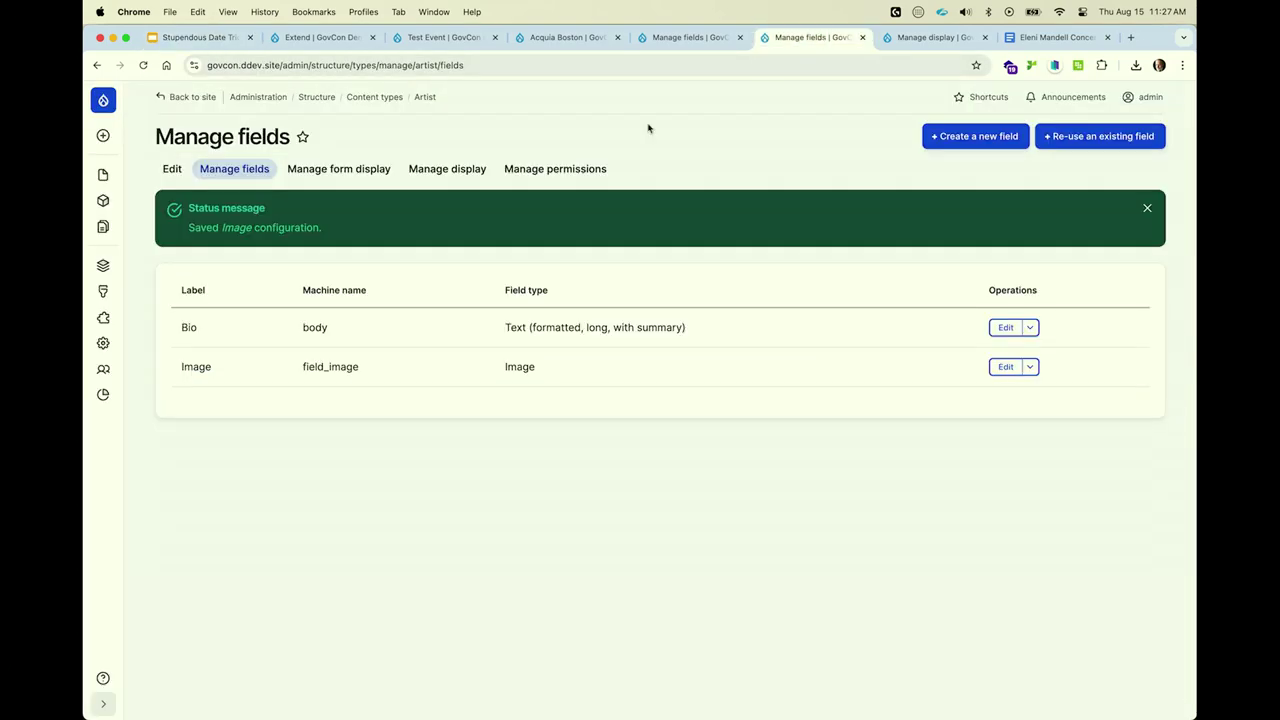
mouse_move(103, 265)
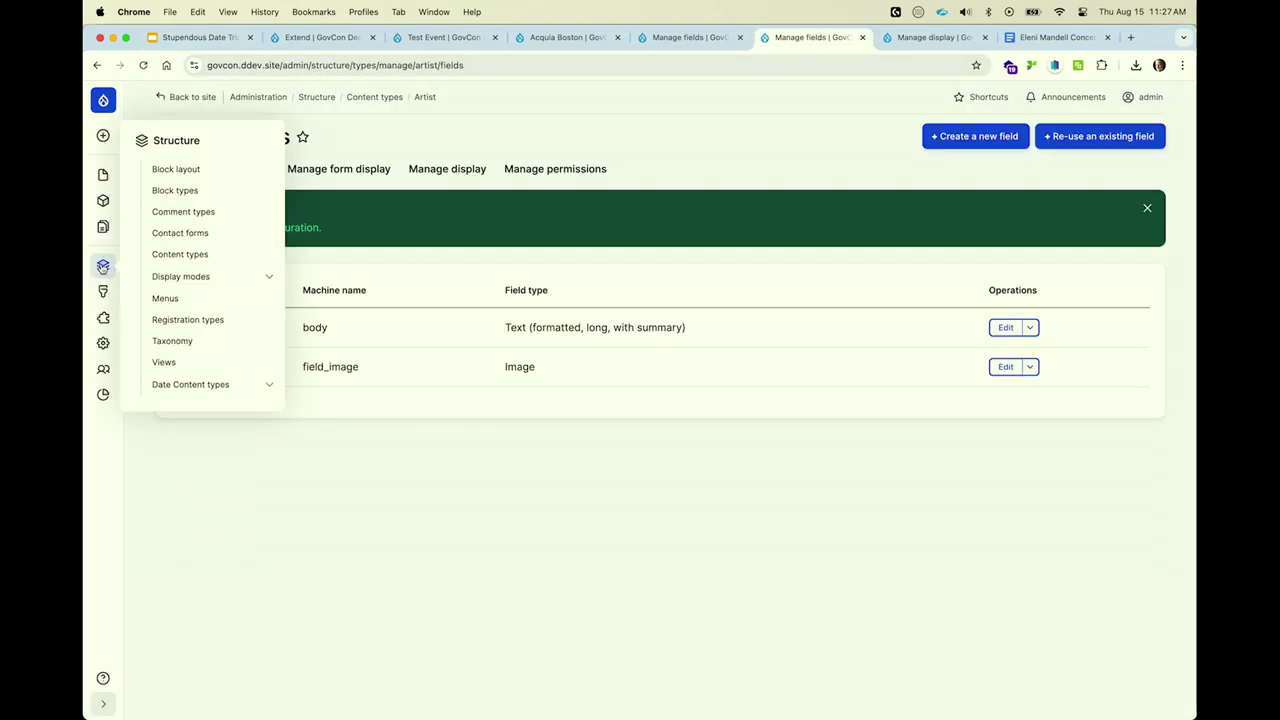
click(186, 384)
click(188, 413)
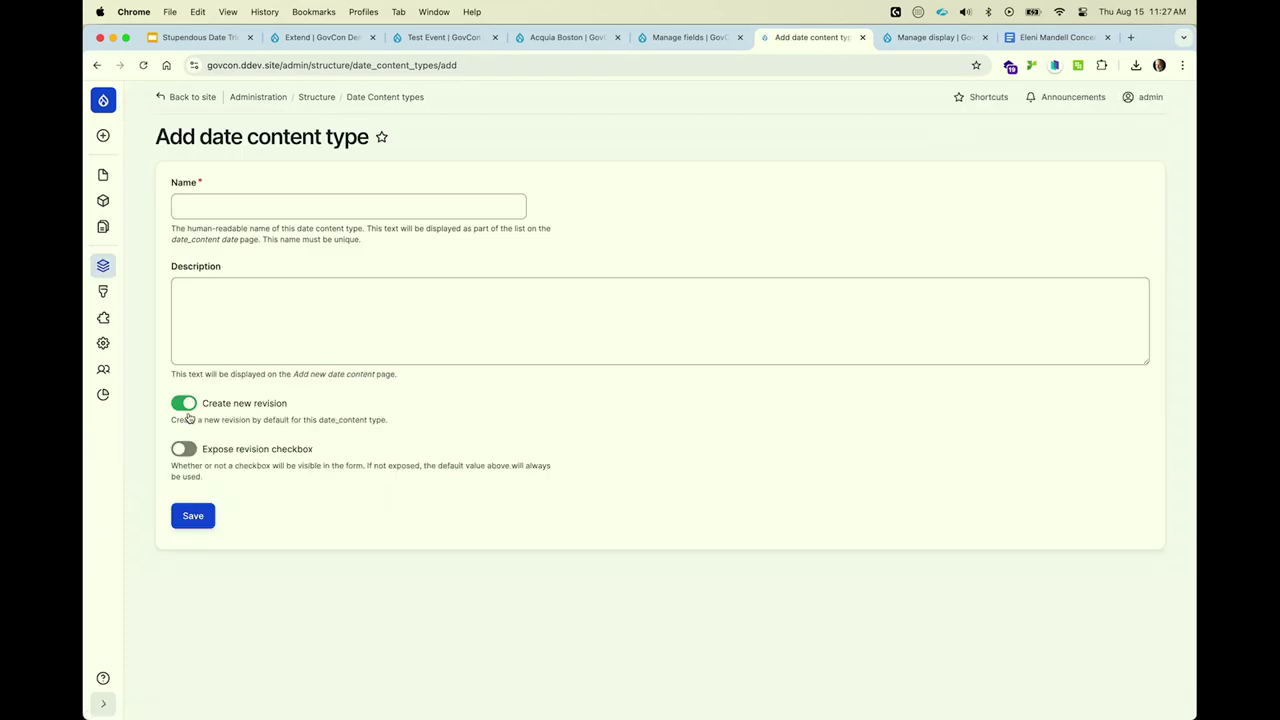
click(265, 209)
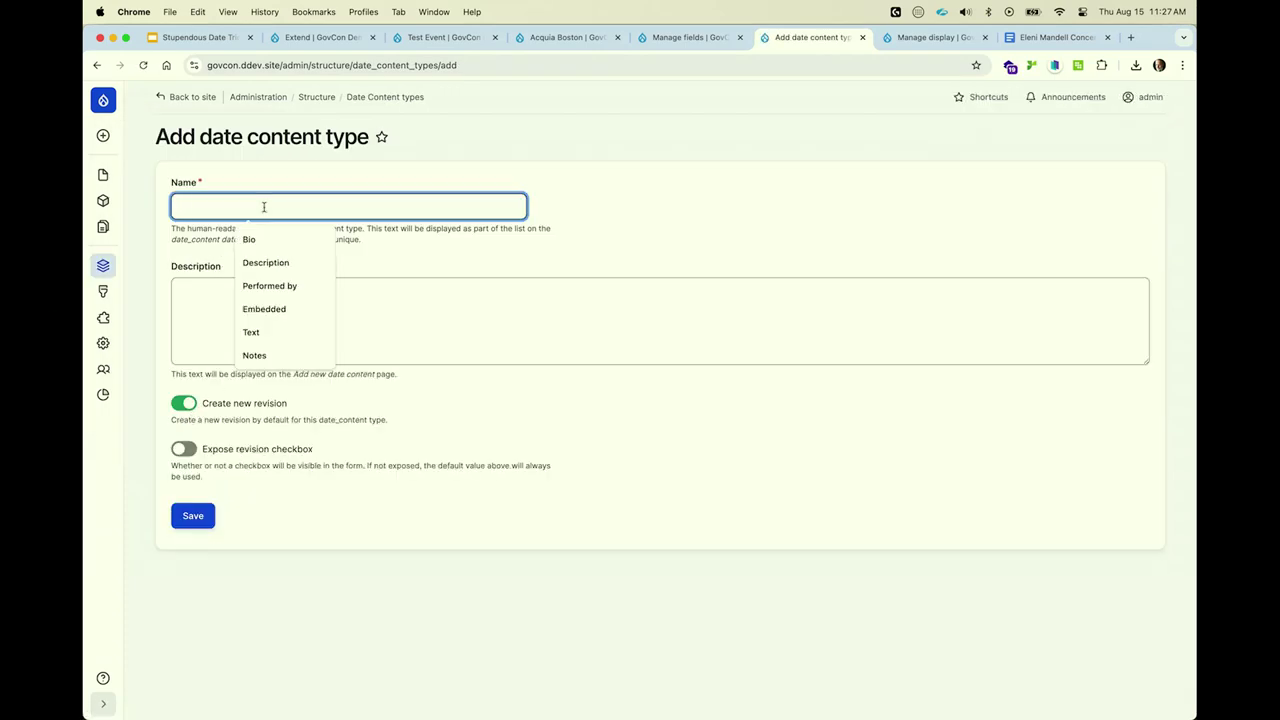
text(Gig)
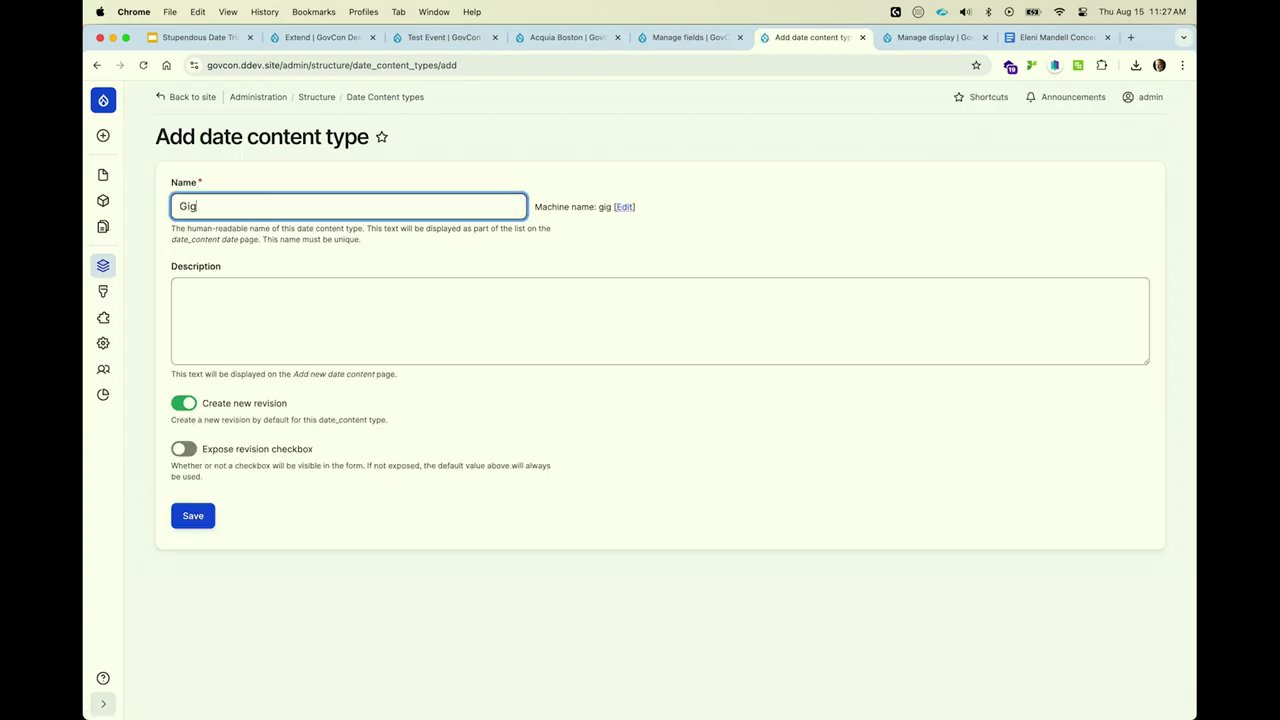
click(188, 520)
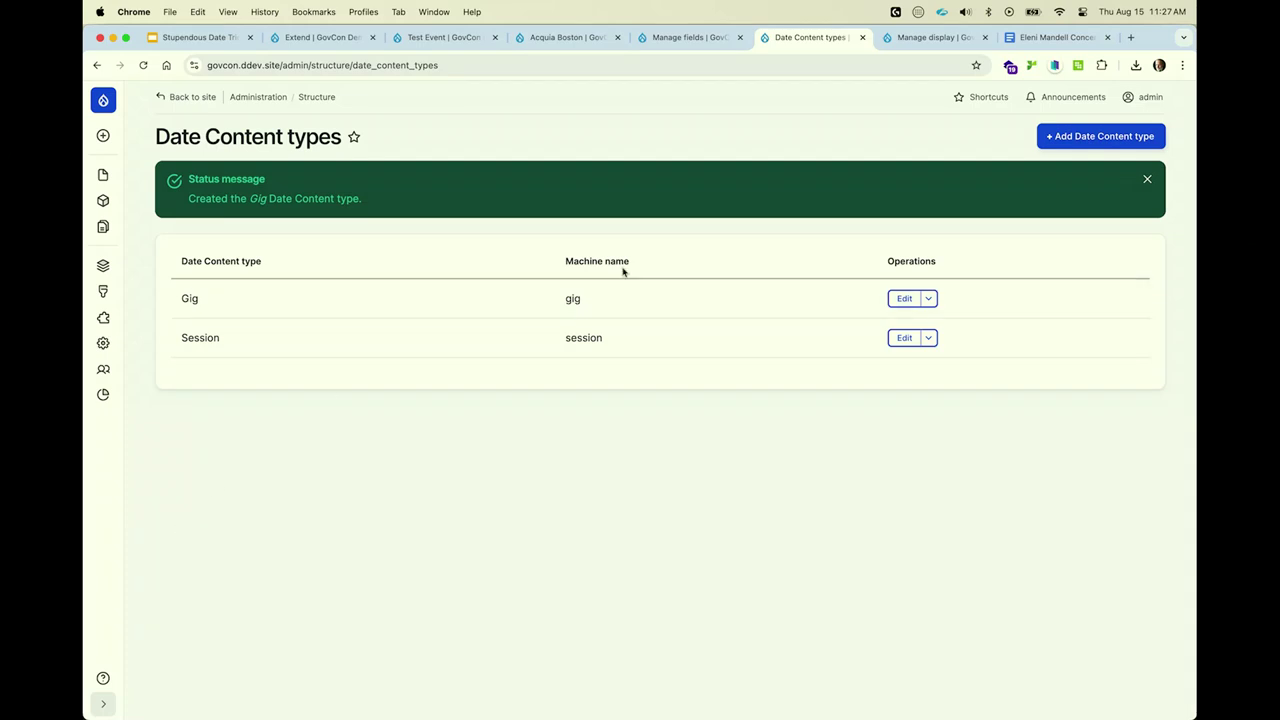
Add a formatted long text field labelled Description to the Gig date content type.
click(928, 298)
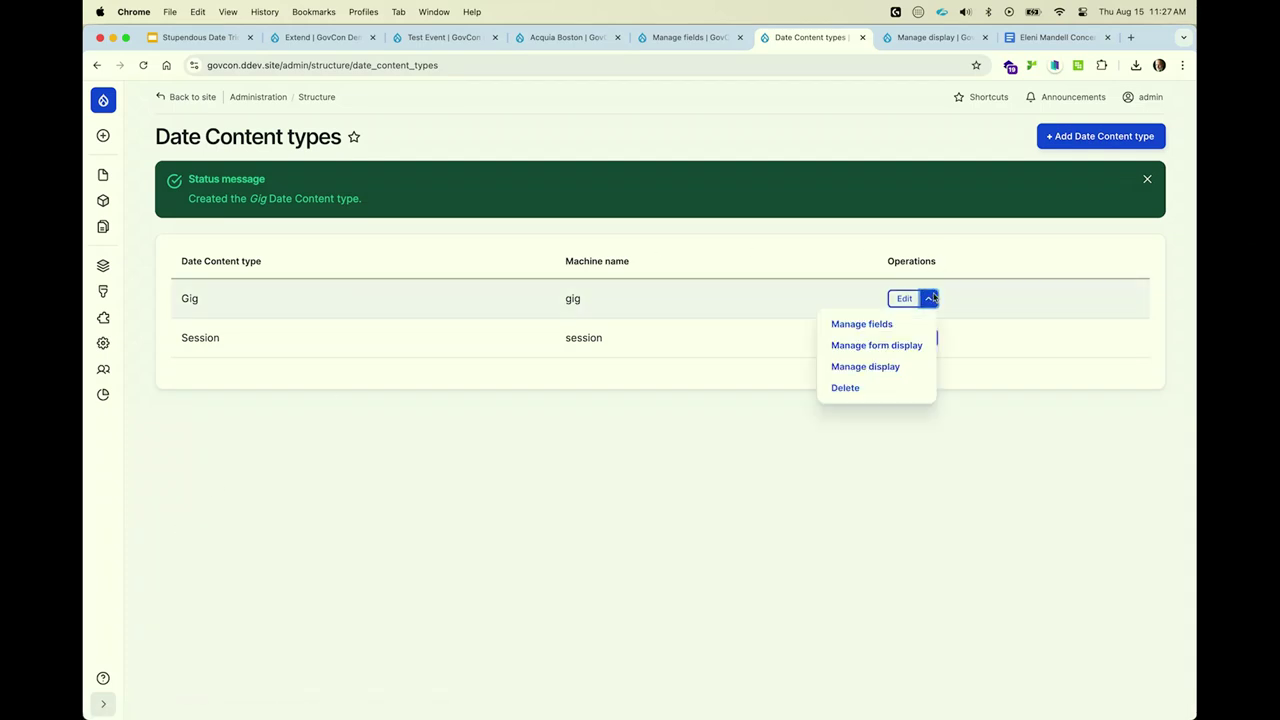
click(893, 326)
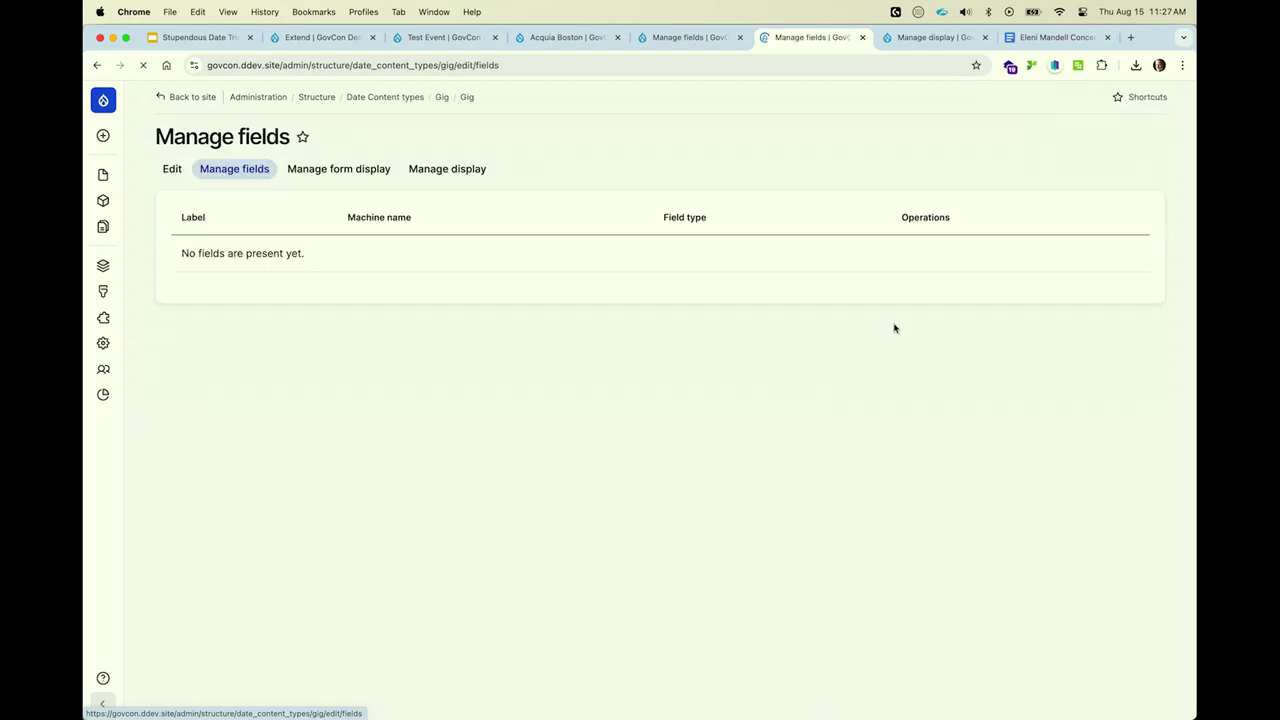
click(998, 146)
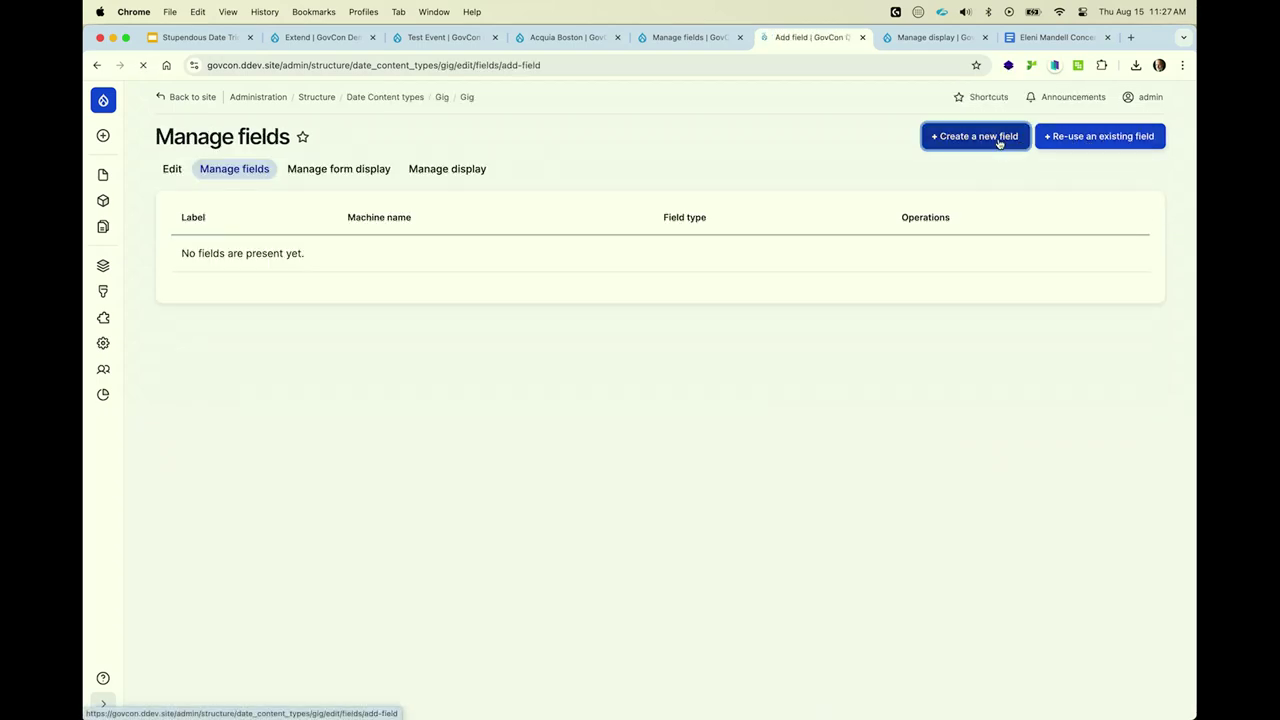
click(500, 210)
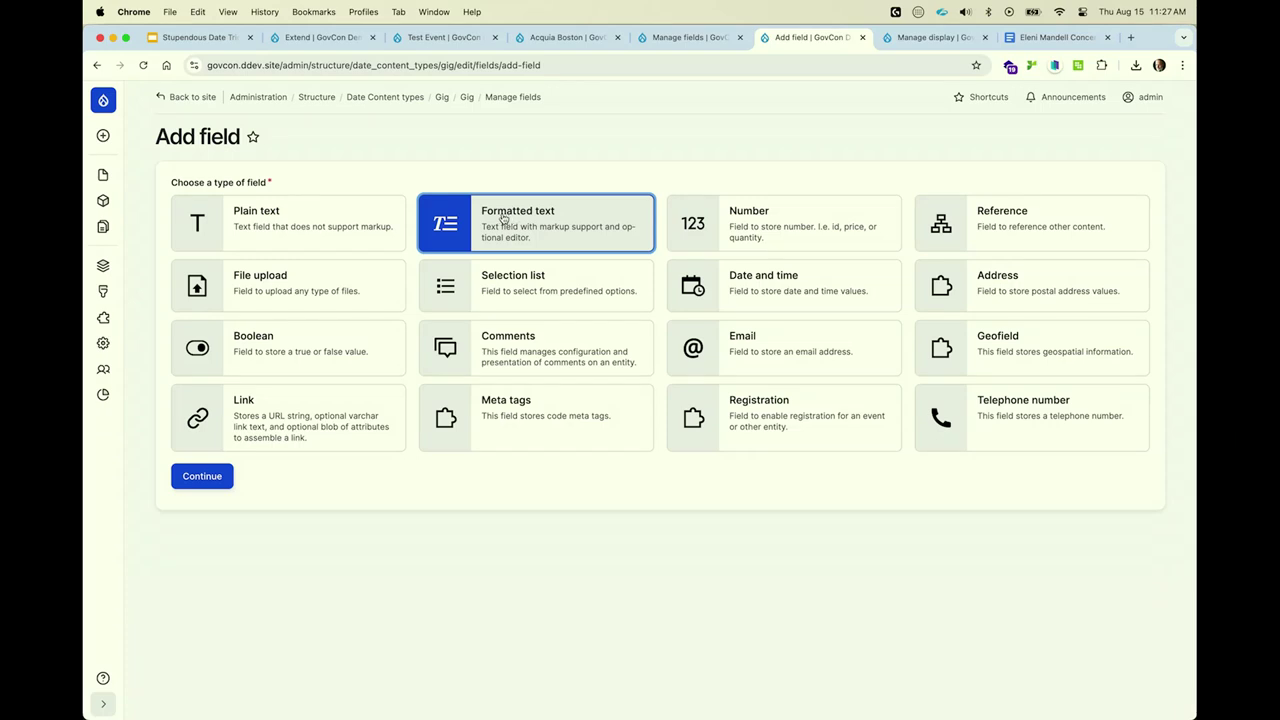
click(201, 475)
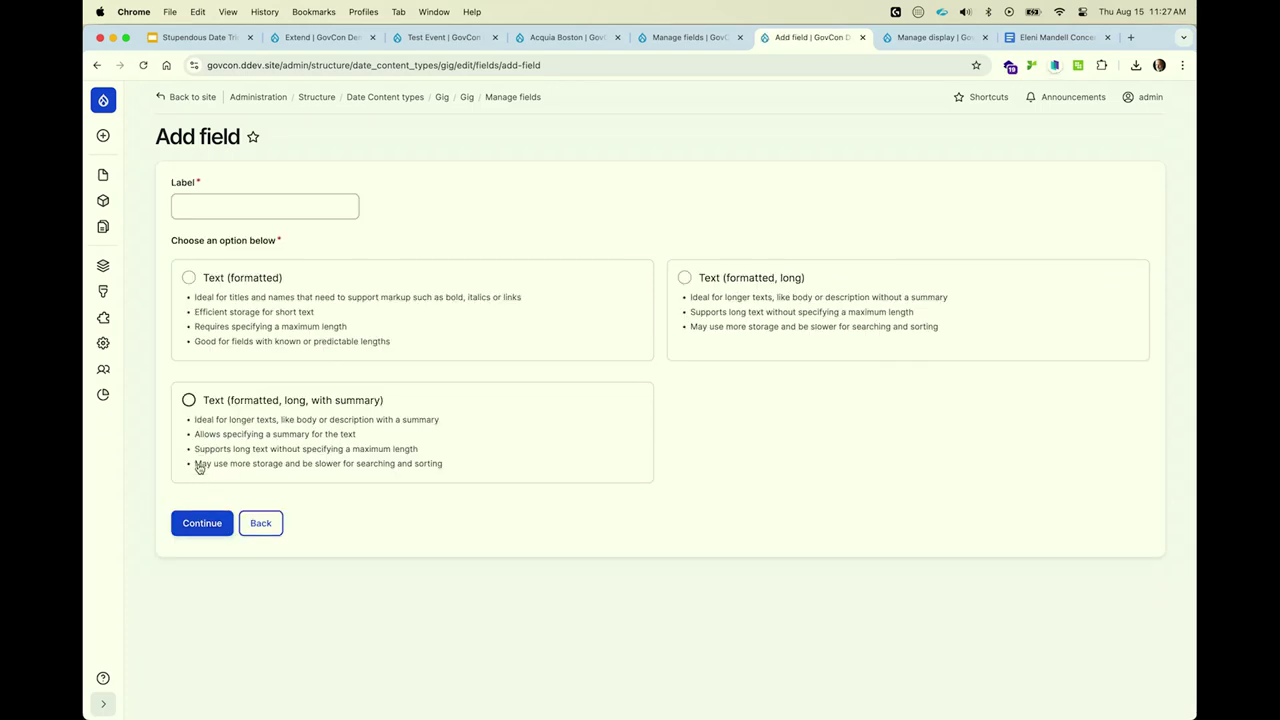
click(290, 207)
click(265, 262)
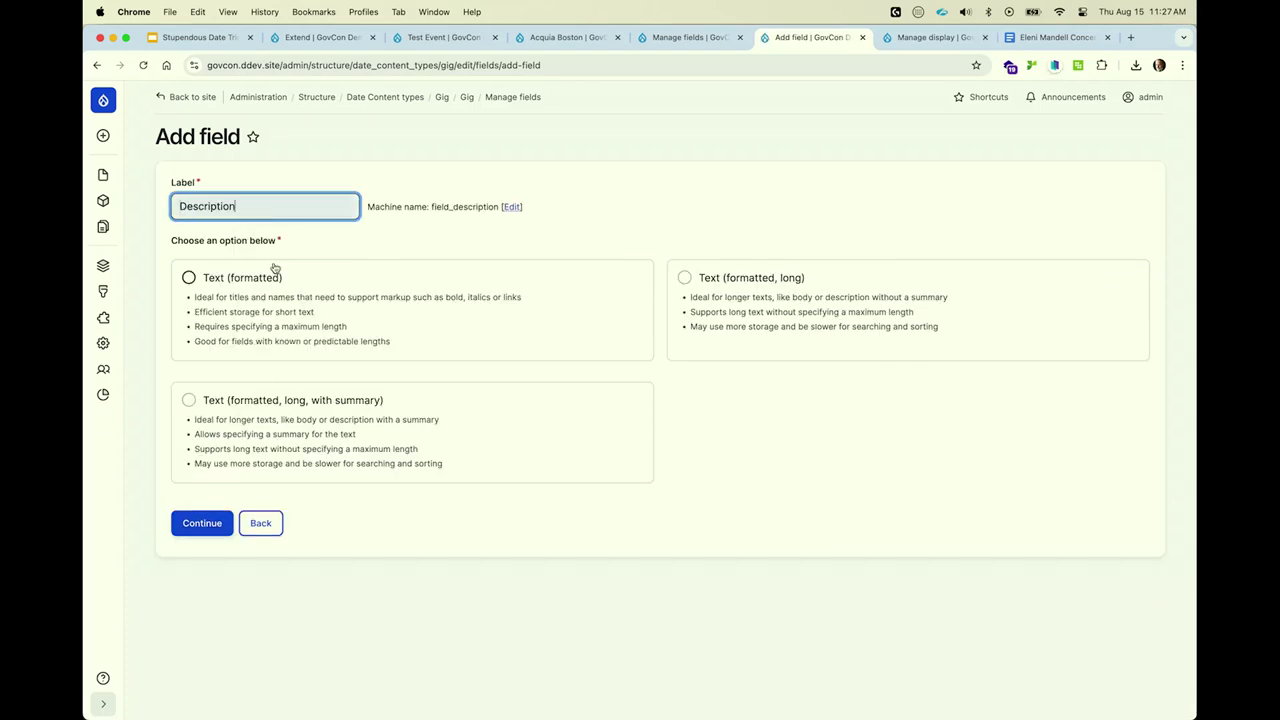
click(755, 272)
click(201, 523)
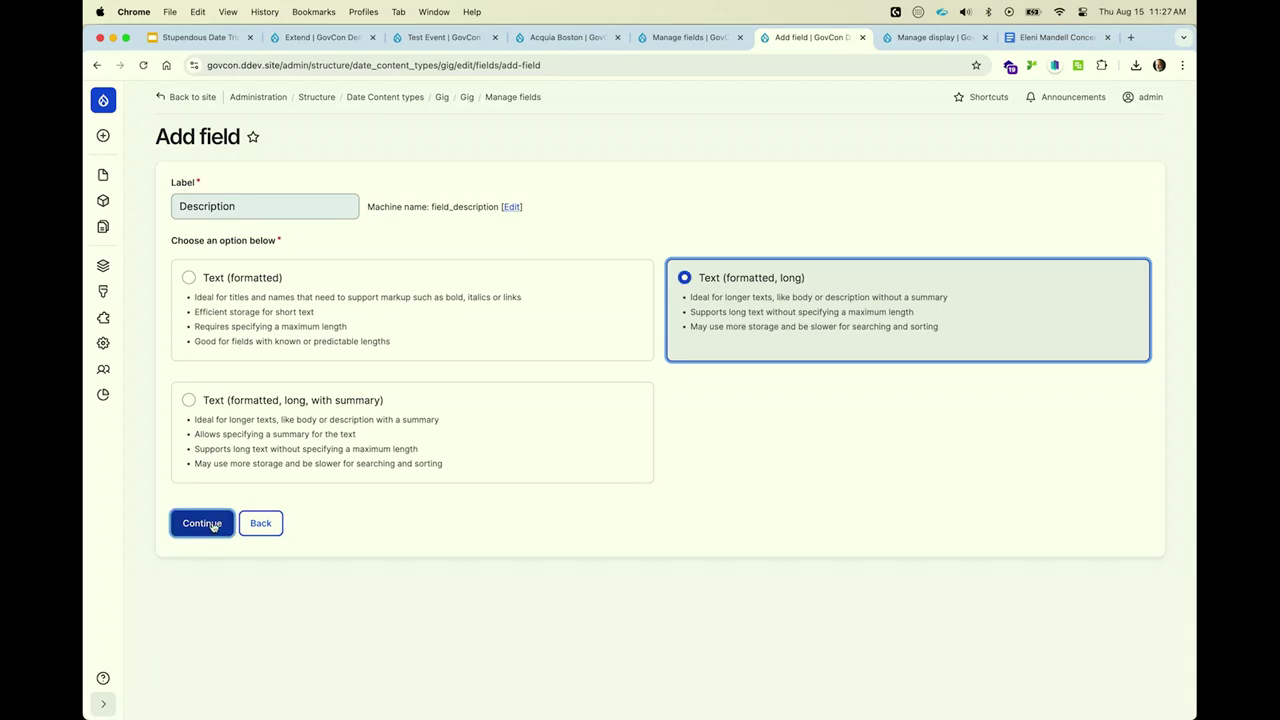
Allow the Basic HTML text format for Gig's Description field and save its settings.
scroll(262, 560, down, 3)
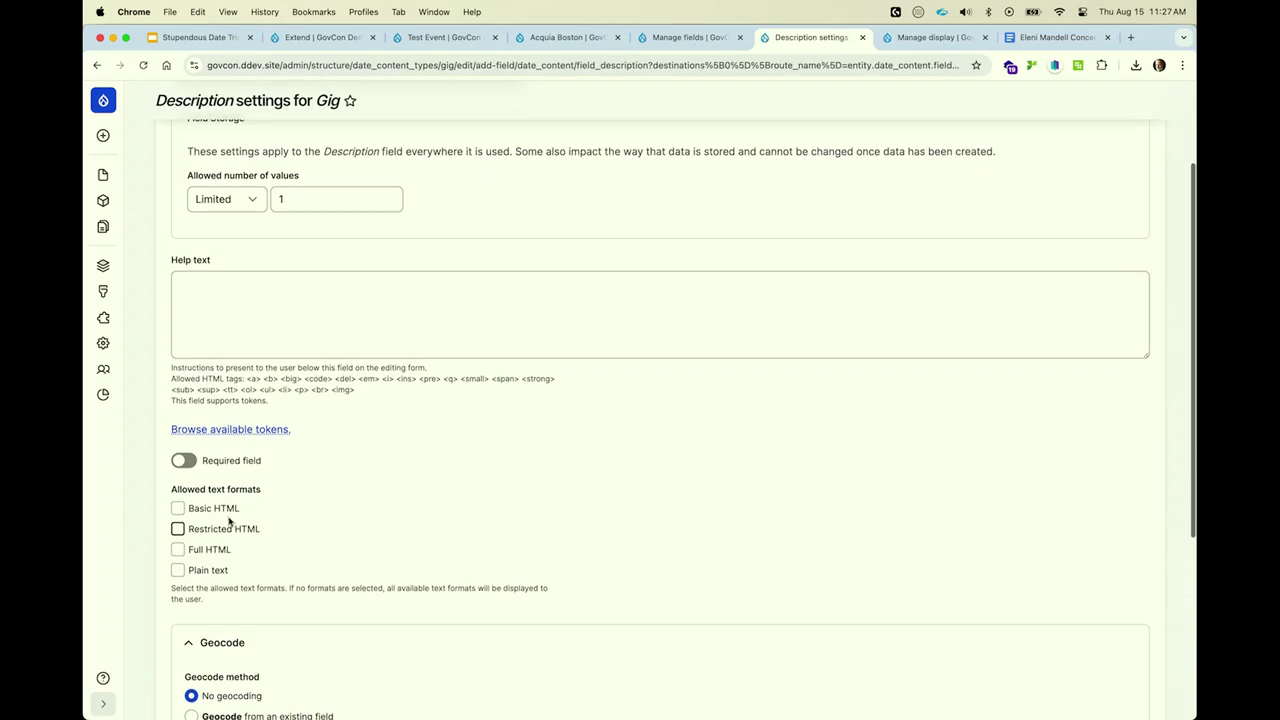
click(179, 505)
scroll(242, 535, down, 3)
scroll(242, 535, down, 3)
click(215, 632)
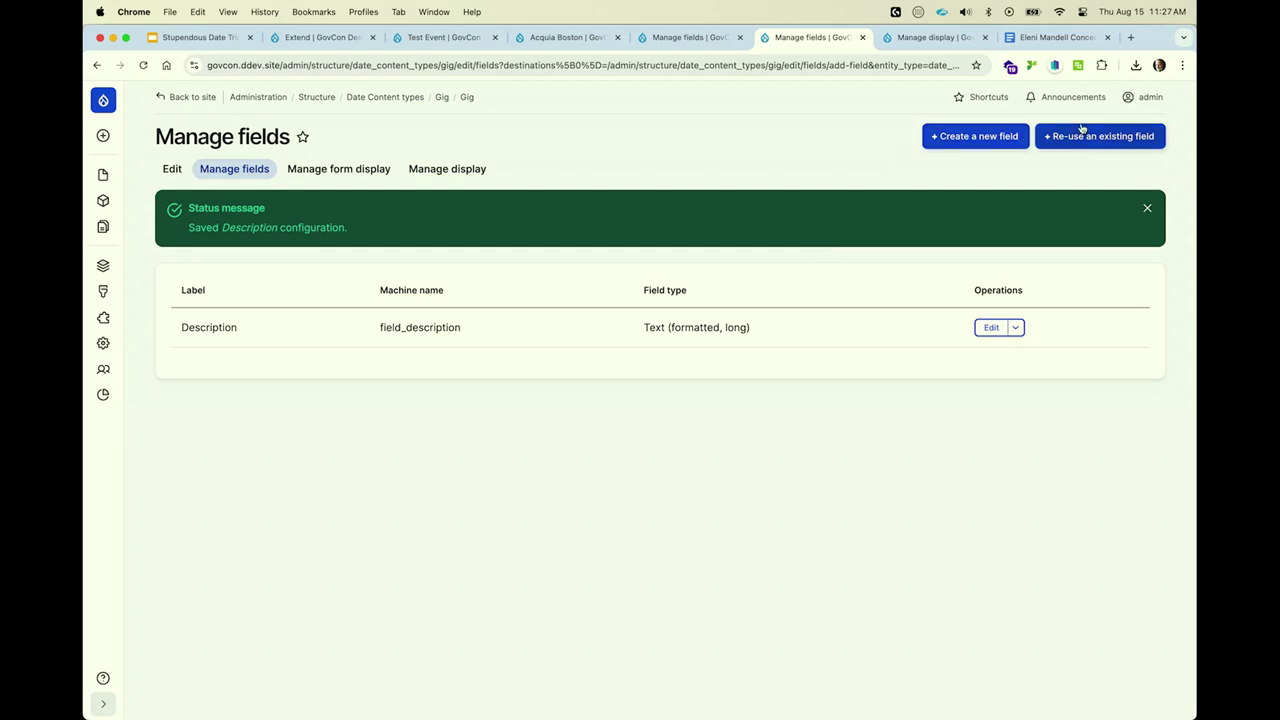
Add a Content reference field labelled Performed by to the Gig date content type.
click(996, 140)
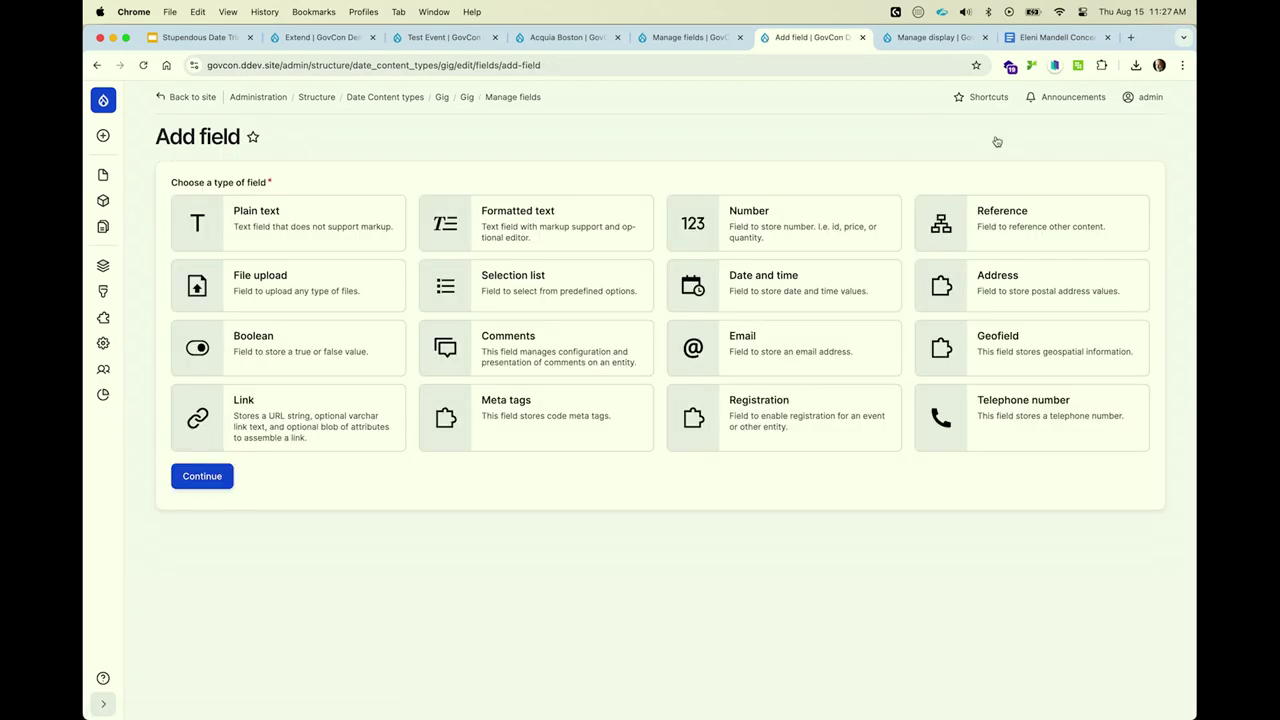
click(1040, 232)
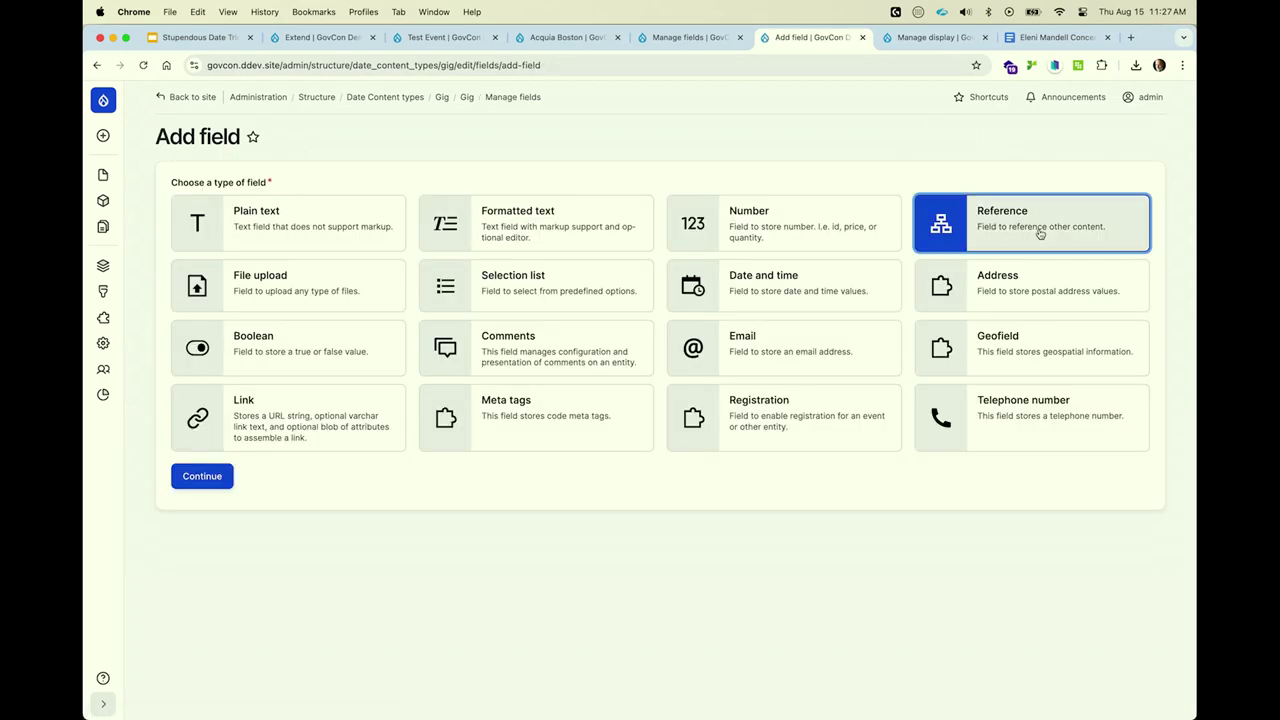
click(186, 484)
click(256, 208)
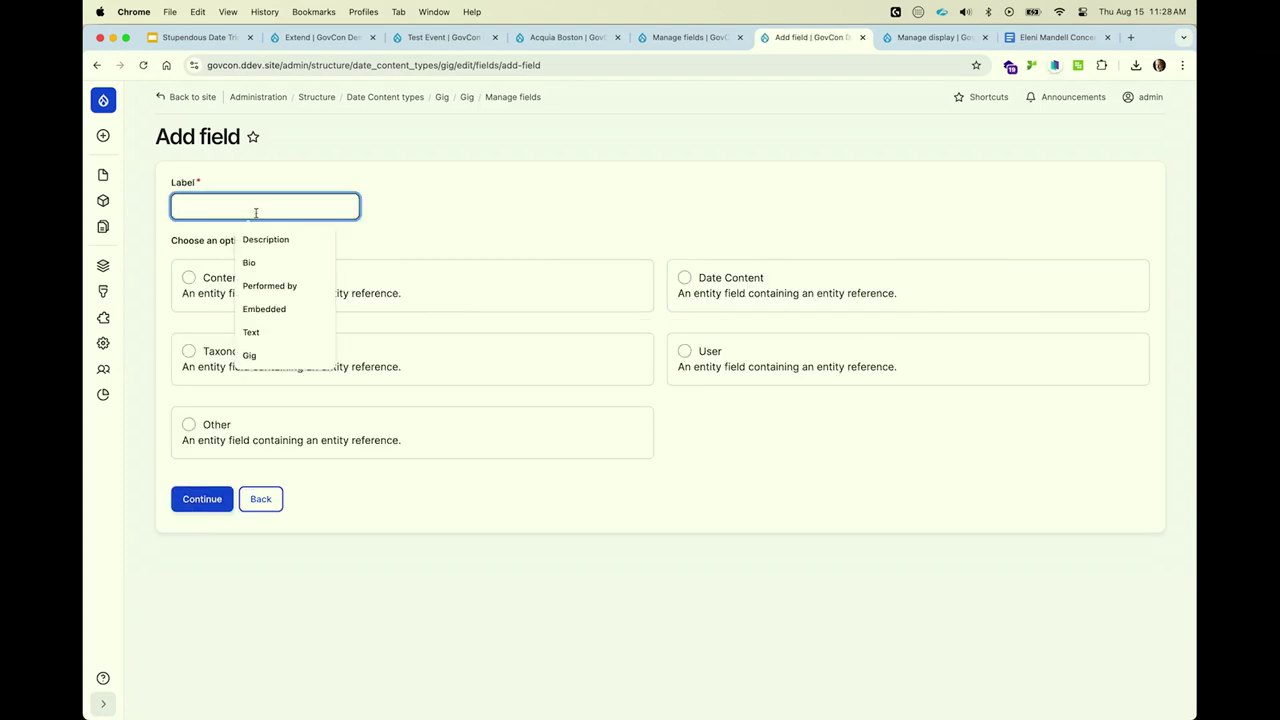
click(270, 287)
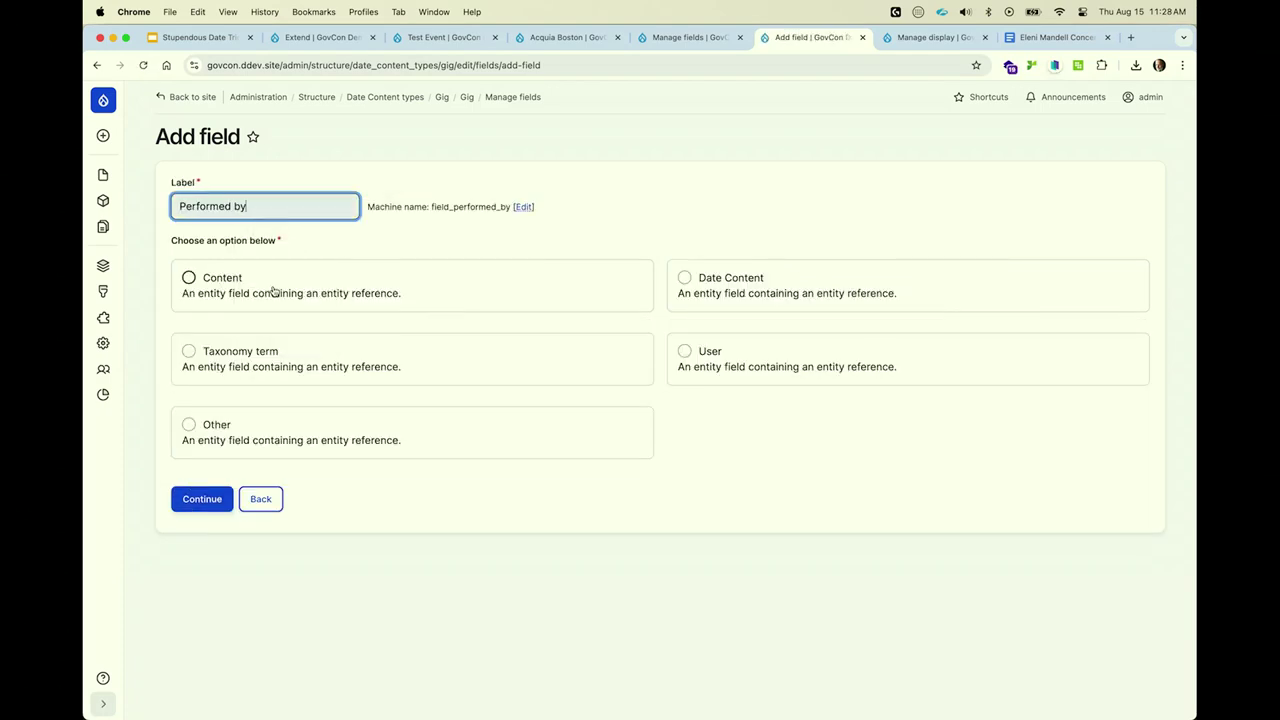
click(273, 290)
click(194, 498)
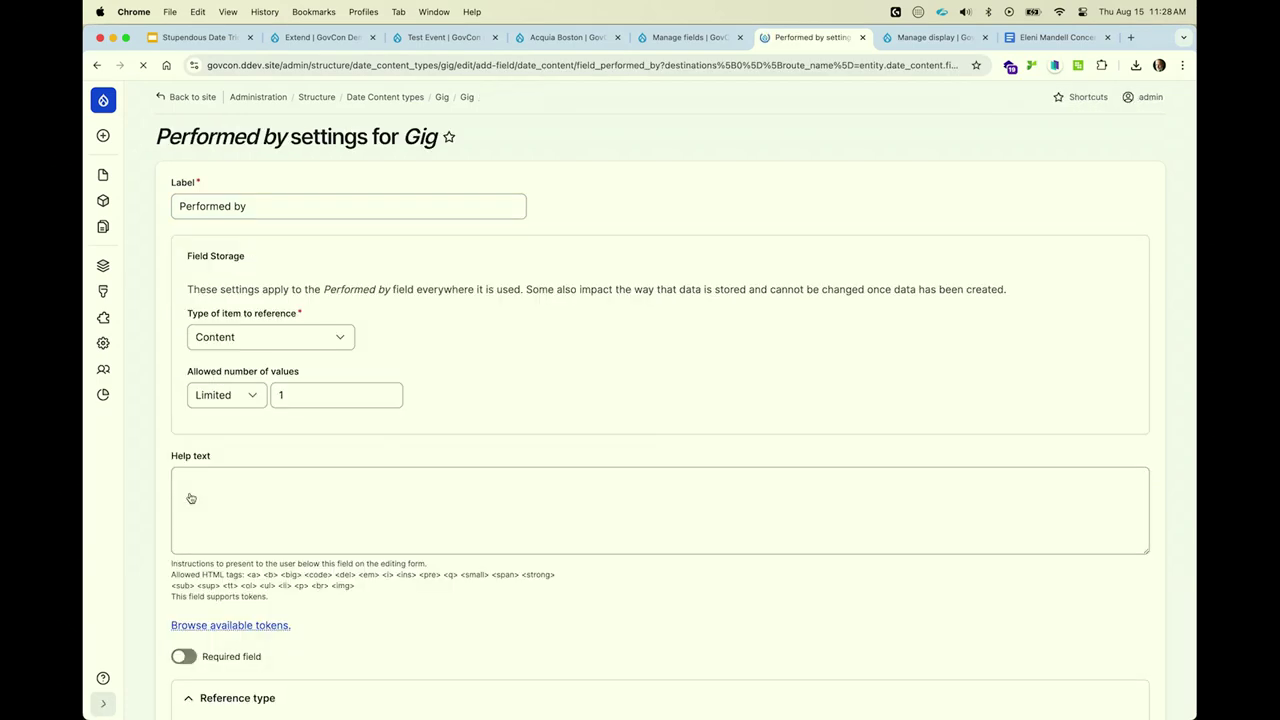
Allow unlimited values in the Performed by field, limit its references to the Artist content type, and save the settings.
click(220, 394)
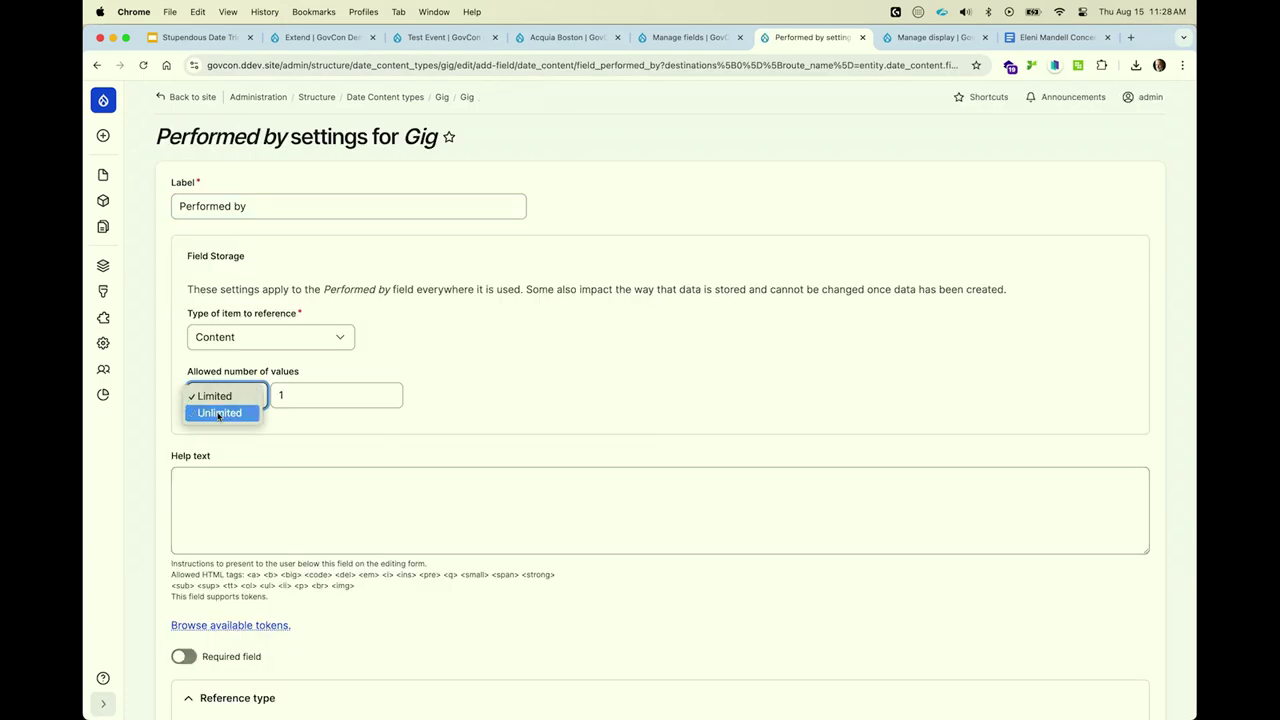
click(219, 414)
scroll(266, 517, down, 5)
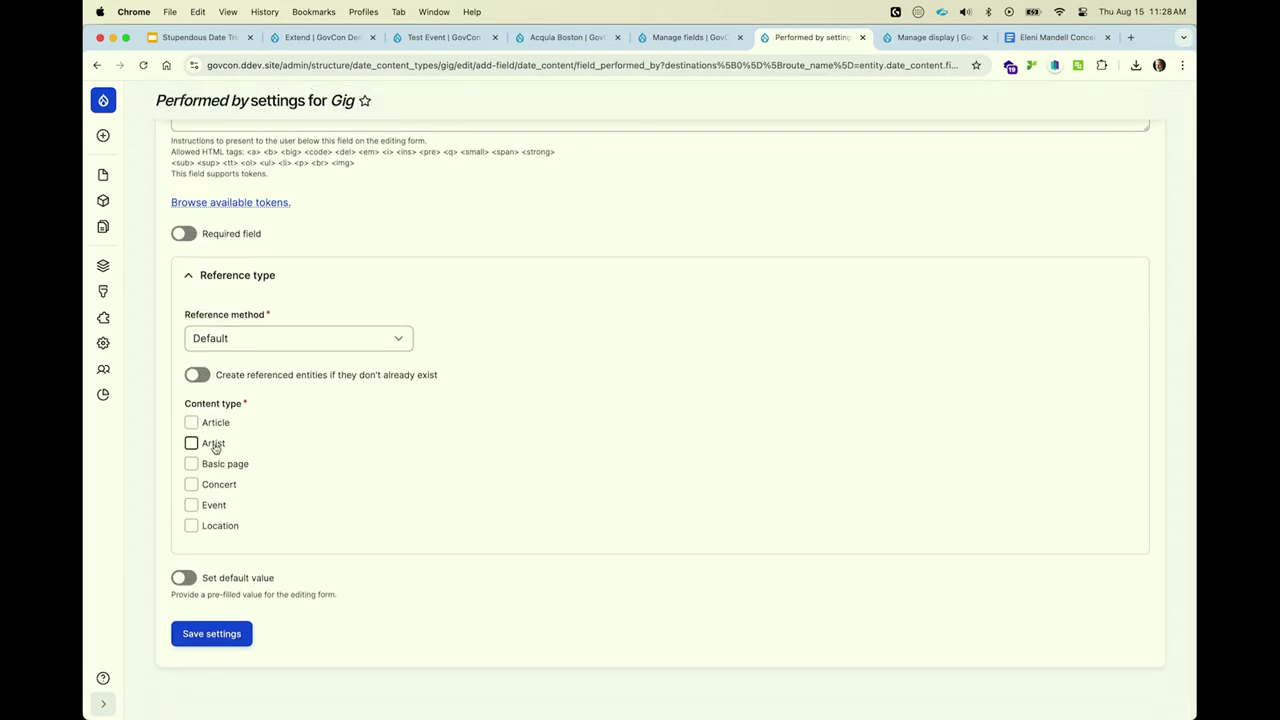
click(191, 443)
click(214, 690)
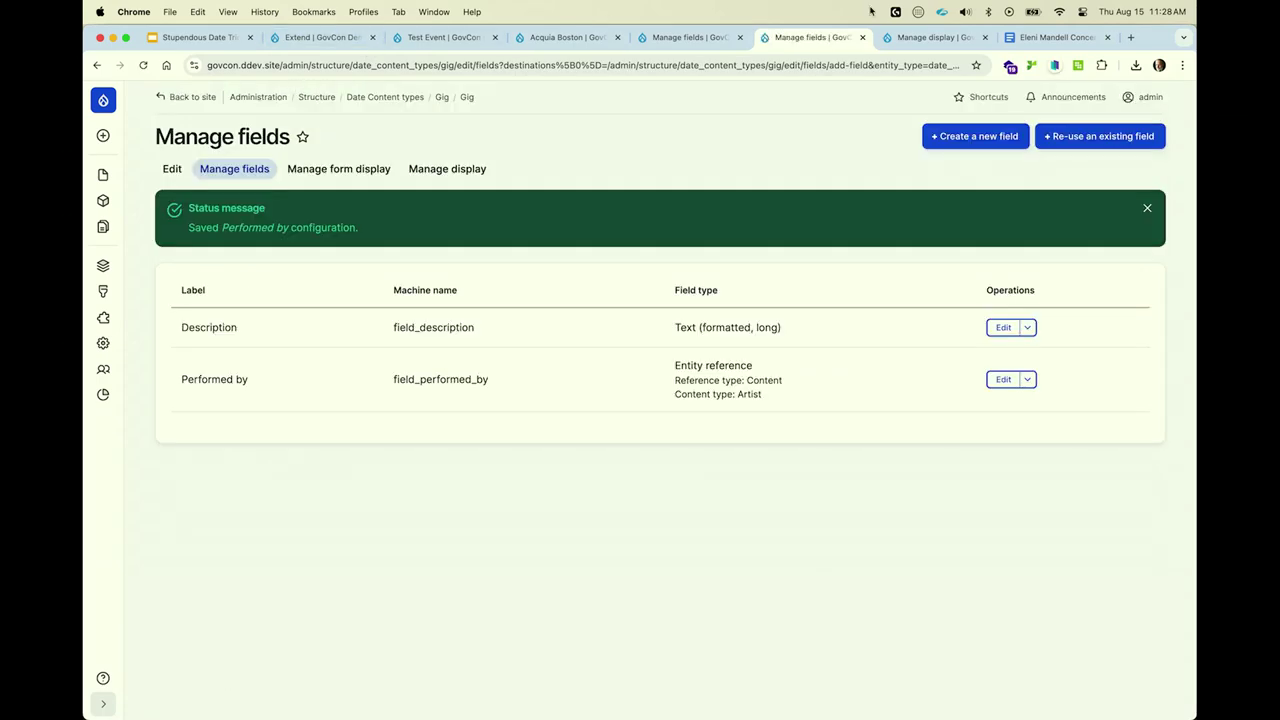
Close the Session display page and open the display settings of the Concert content type.
click(946, 44)
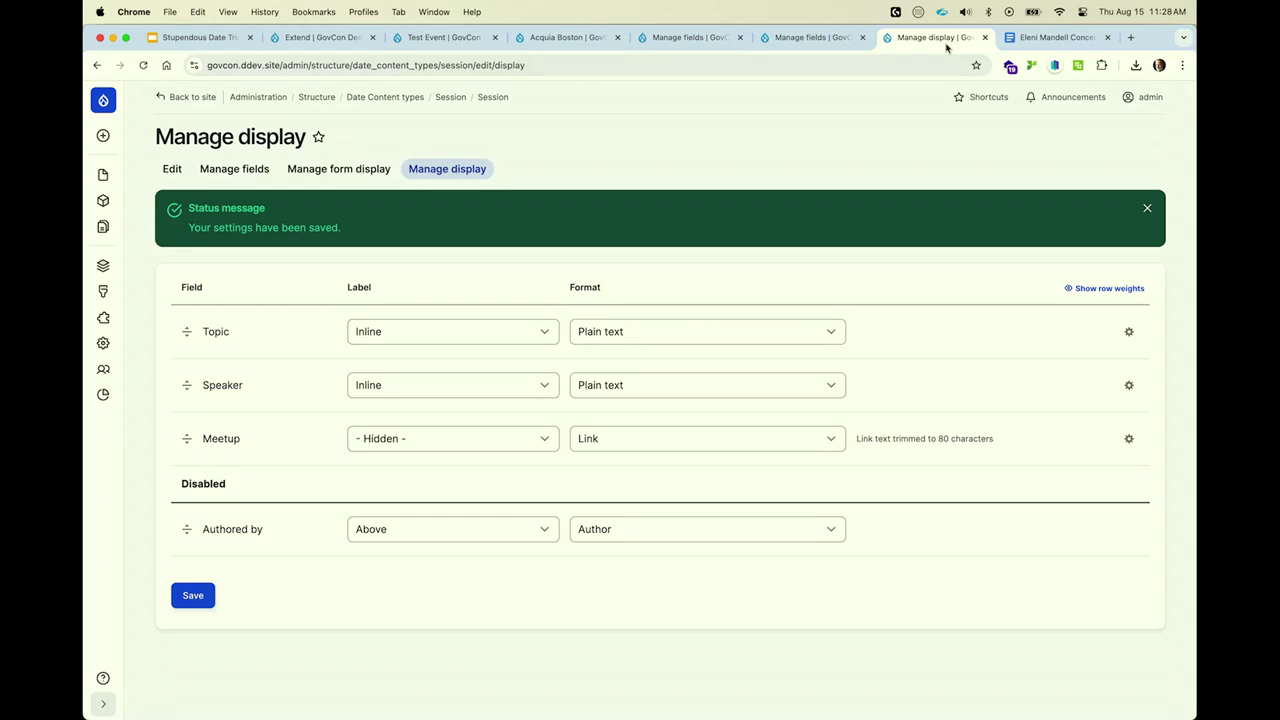
key(super+w)
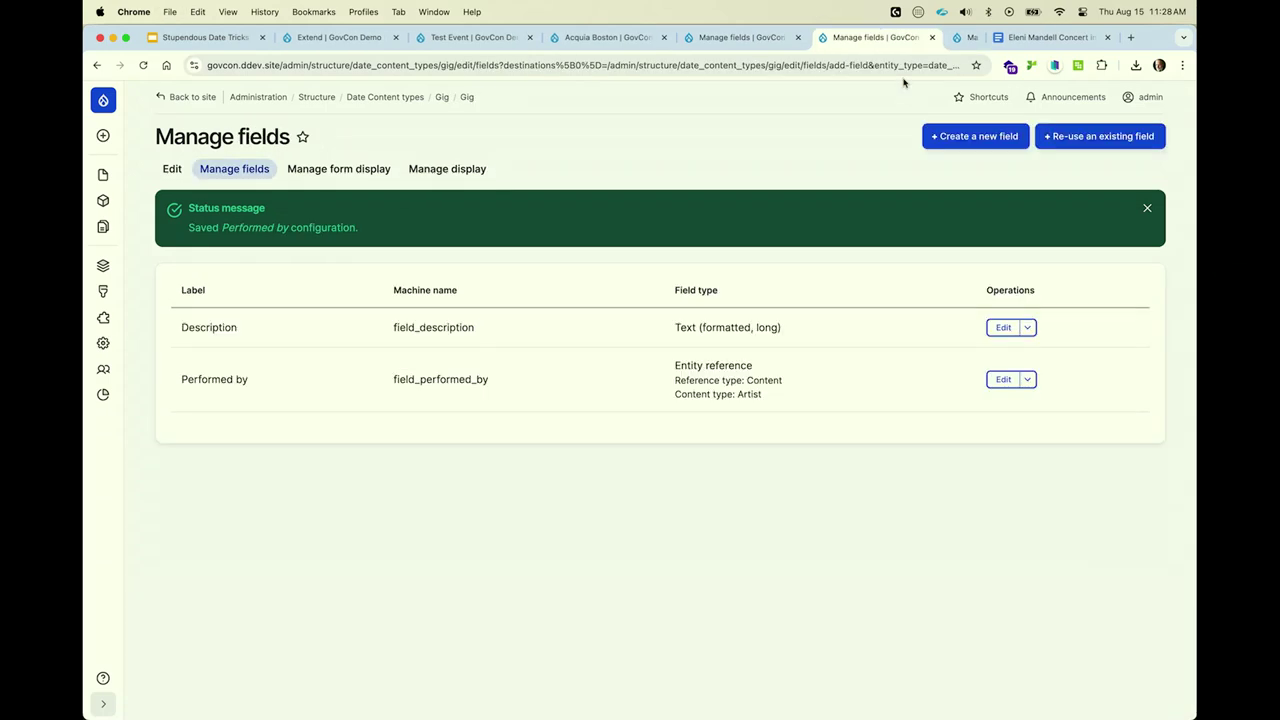
click(781, 38)
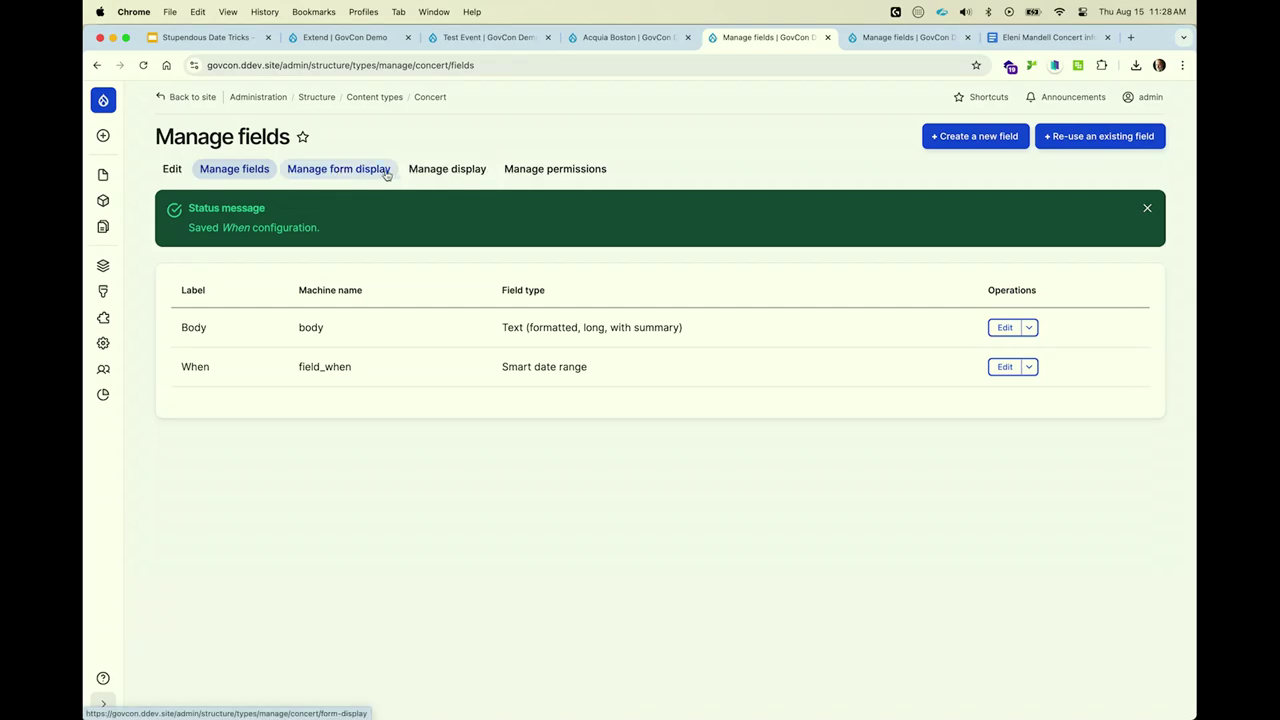
click(447, 169)
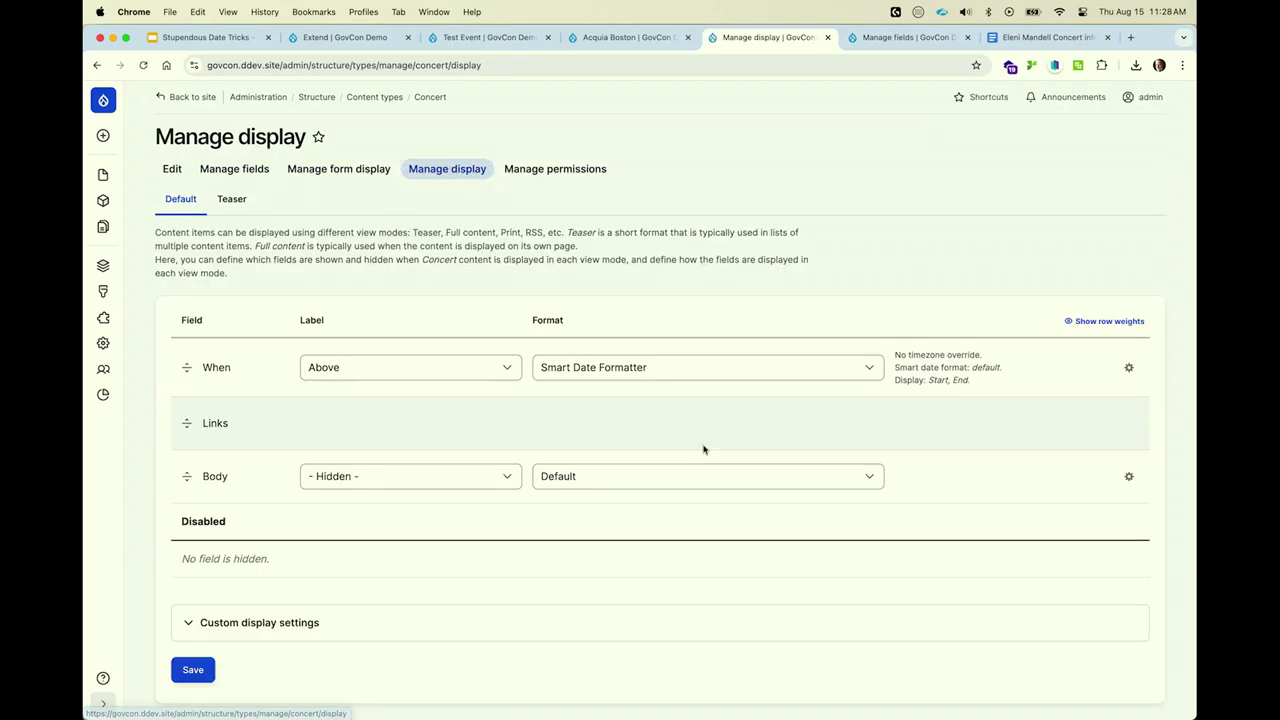
In the When field's Content augmenter settings, enable the Gig bundle, disable Session, and save the Concert display.
scroll(703, 449, down, 1)
click(1128, 329)
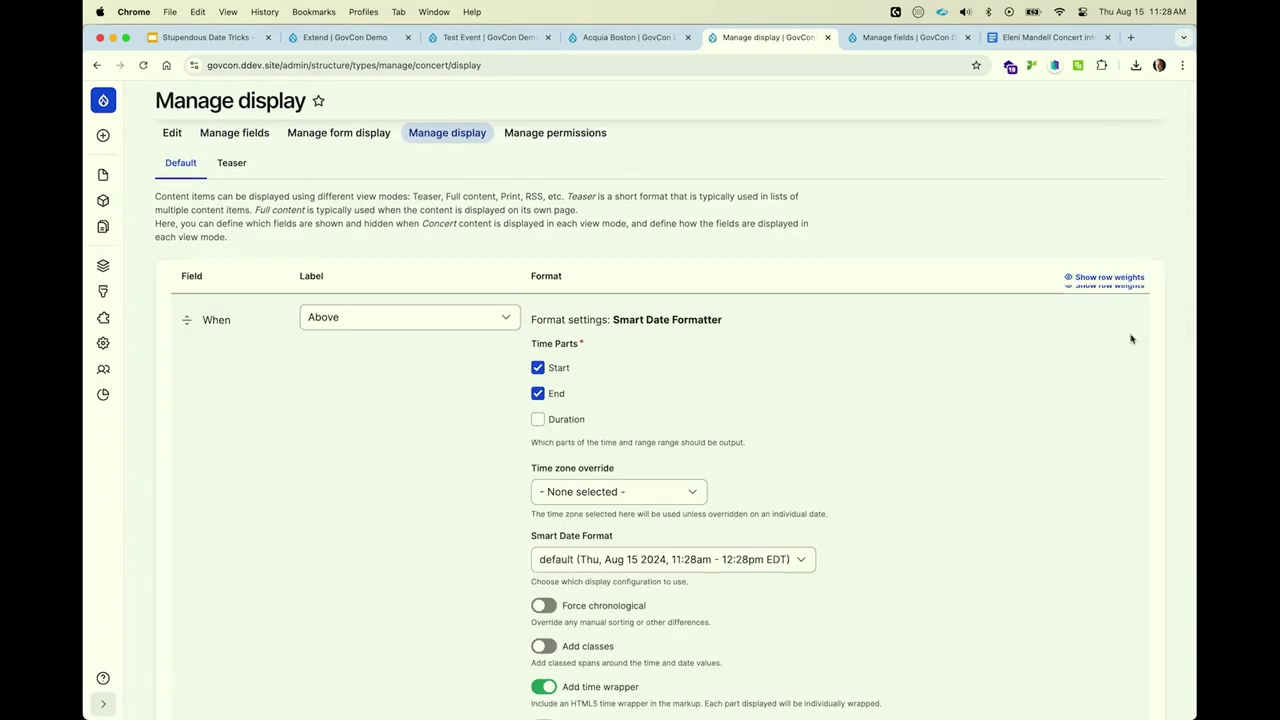
scroll(1039, 420, down, 2)
scroll(1039, 420, down, 10)
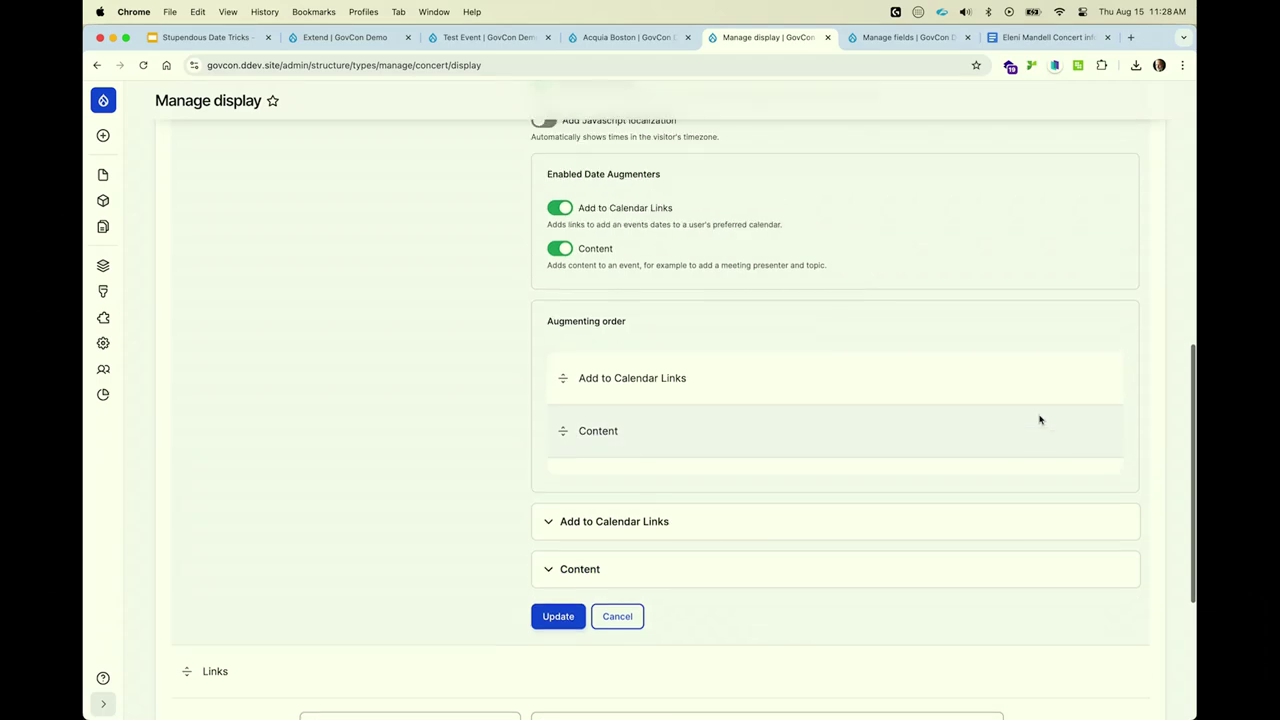
scroll(1037, 417, down, 3)
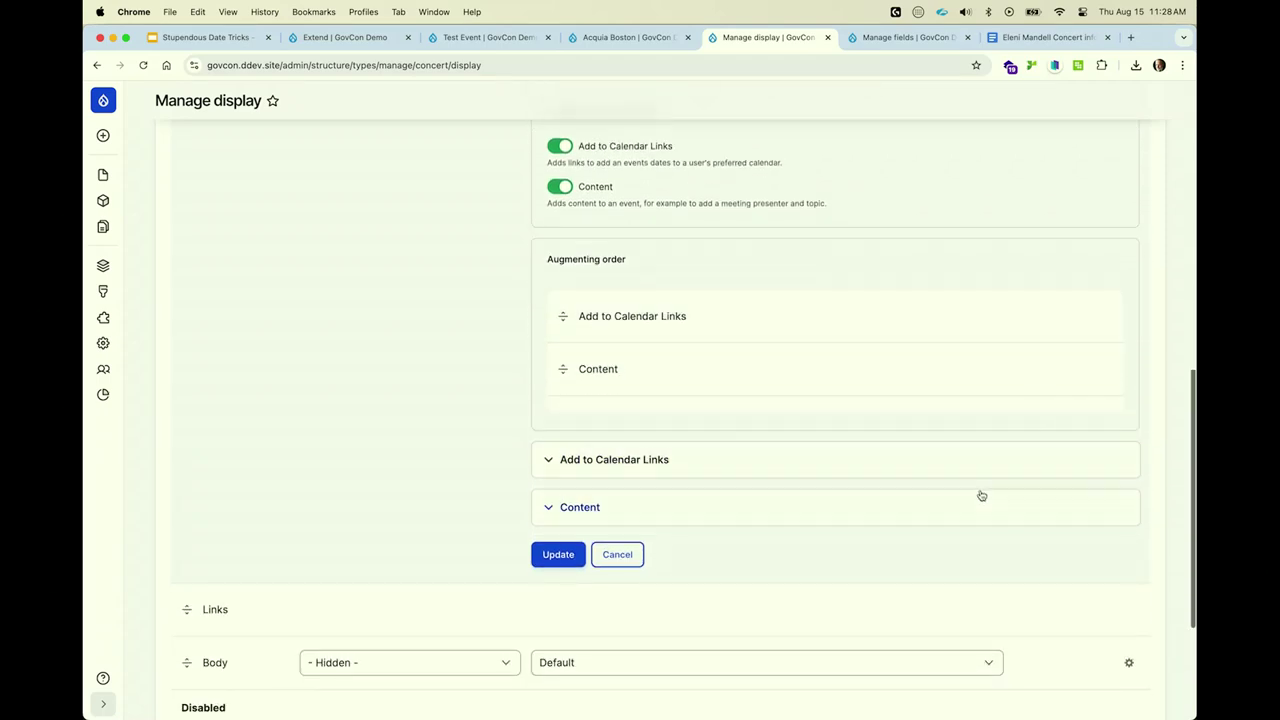
click(978, 503)
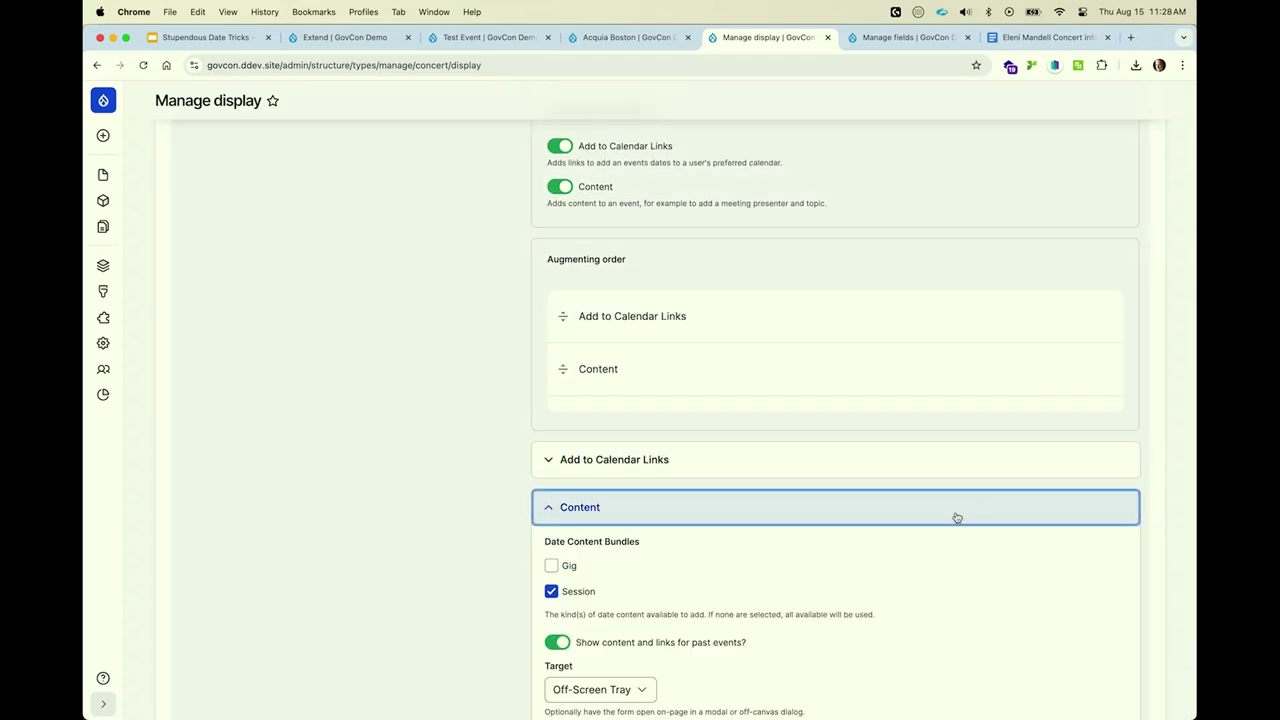
click(569, 567)
click(571, 591)
scroll(580, 592, down, 3)
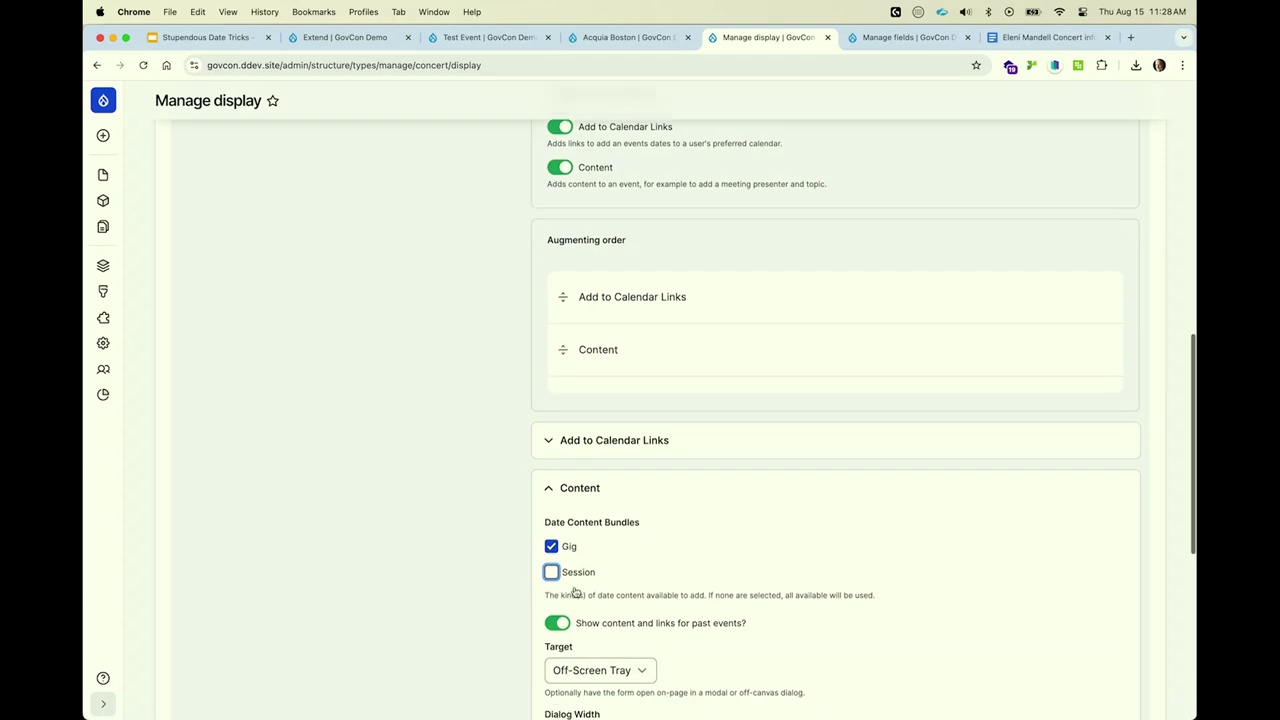
click(556, 684)
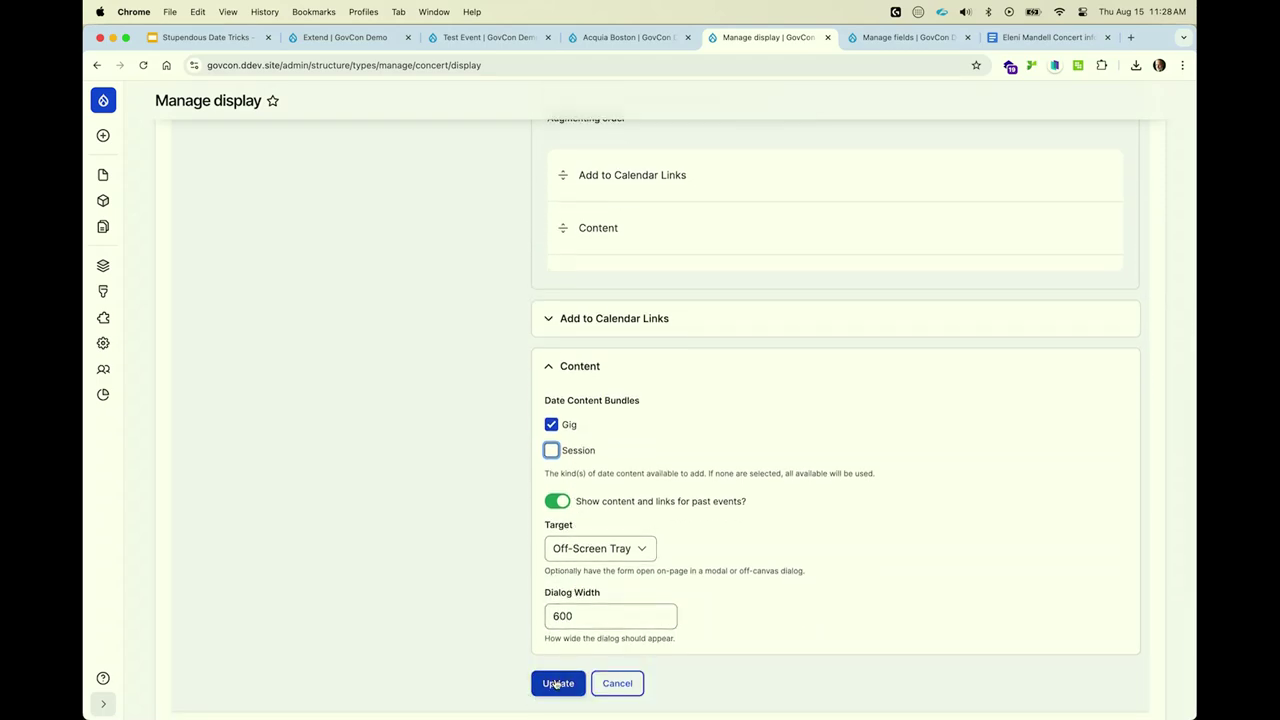
click(189, 634)
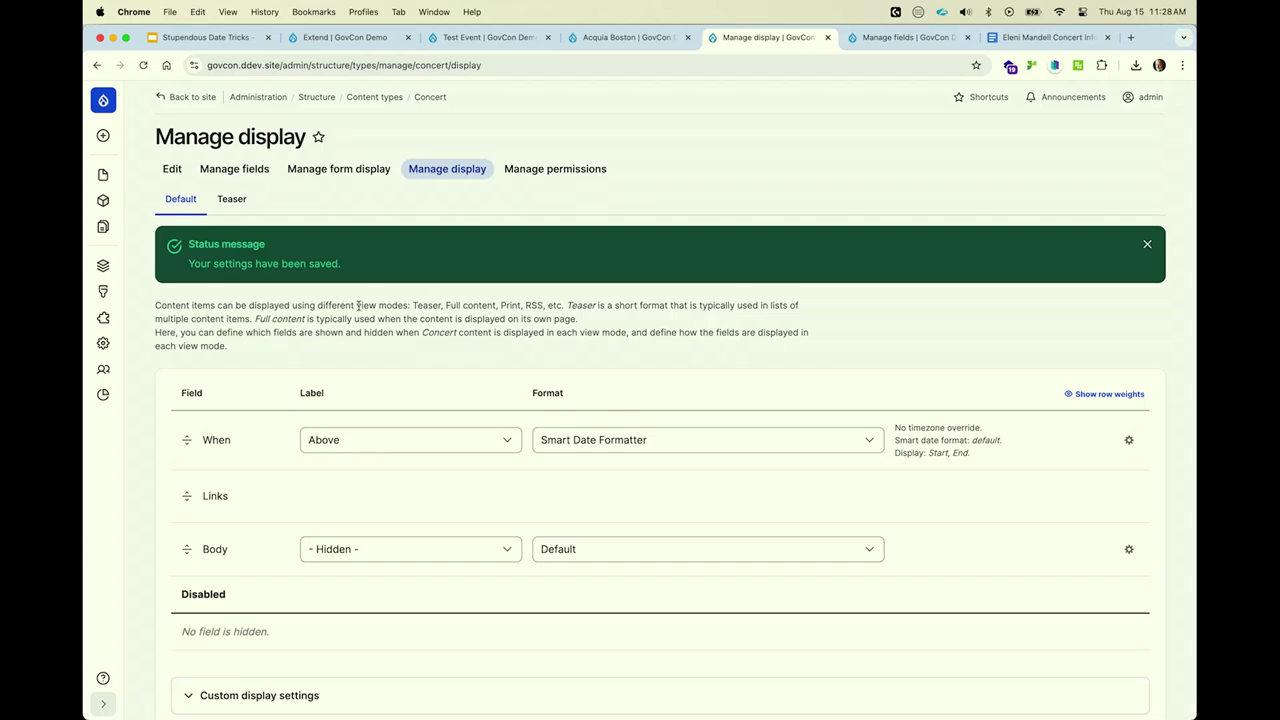
Start a new Concert content item and title it Acoustic Afternoons.
mouse_move(103, 135)
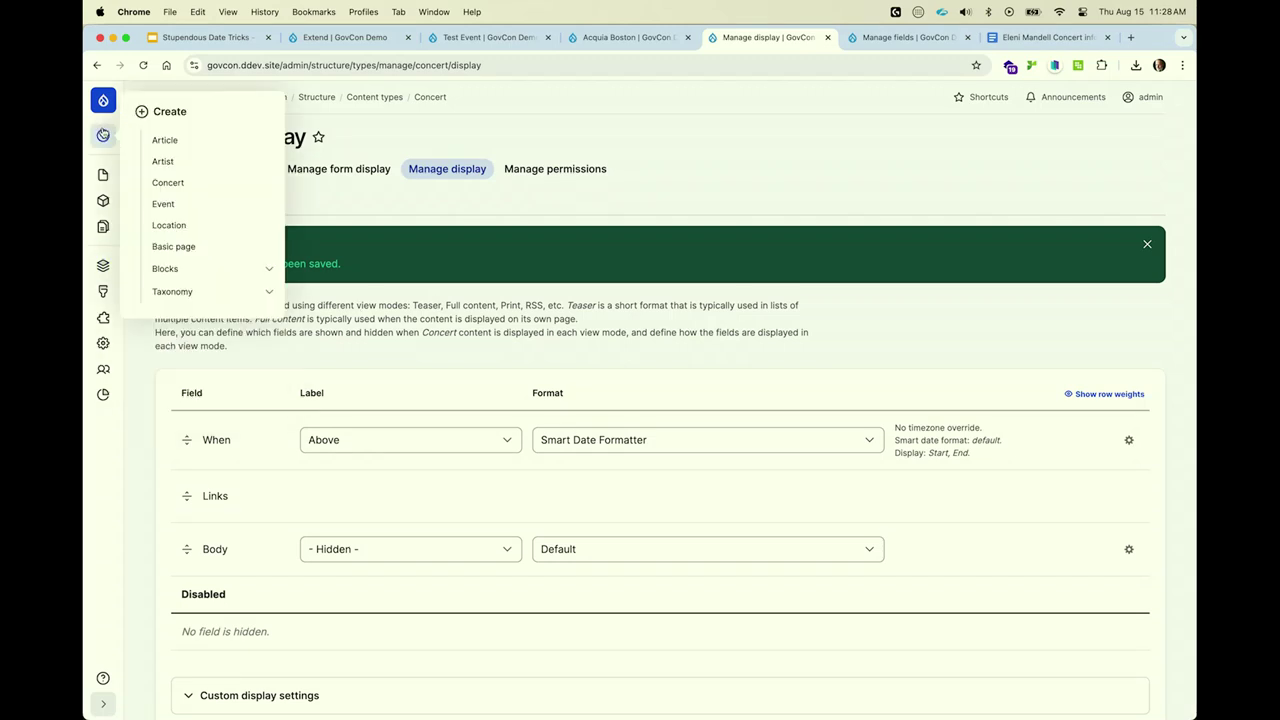
click(178, 188)
click(290, 210)
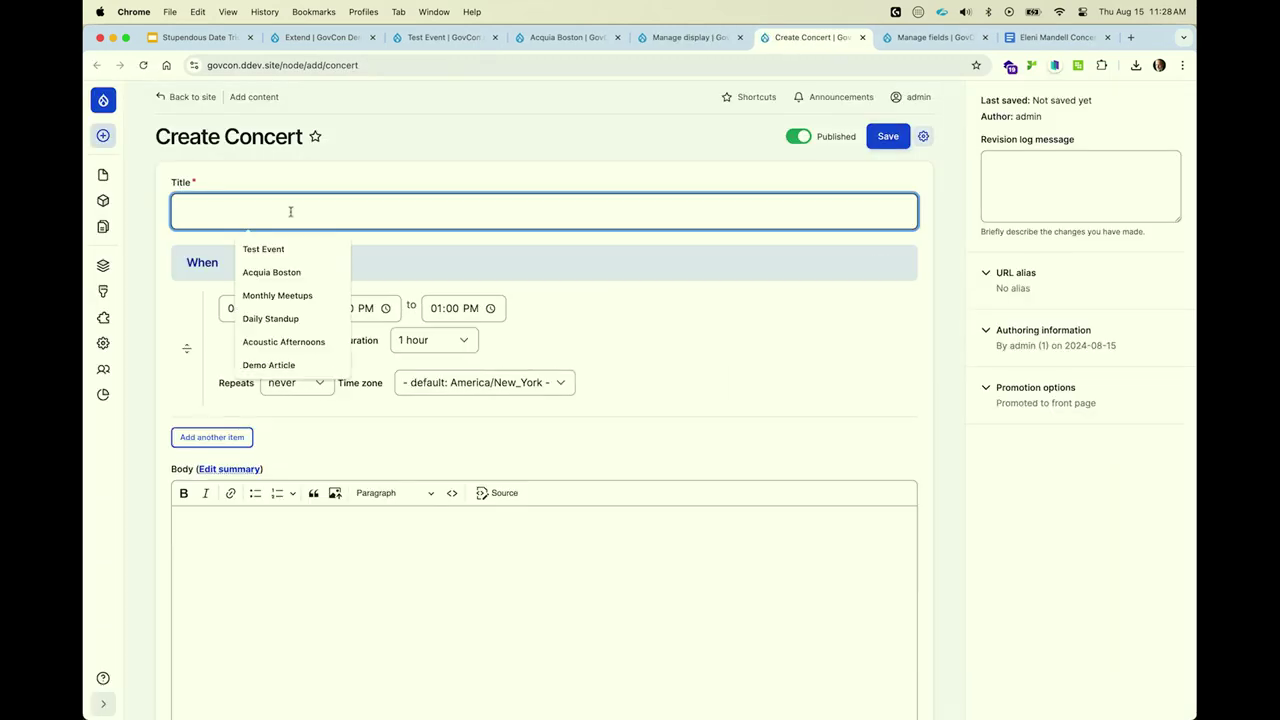
click(284, 341)
Set the concert's date to 08/05/2024 with a 02:00 PM start and a 90-minute duration.
click(300, 311)
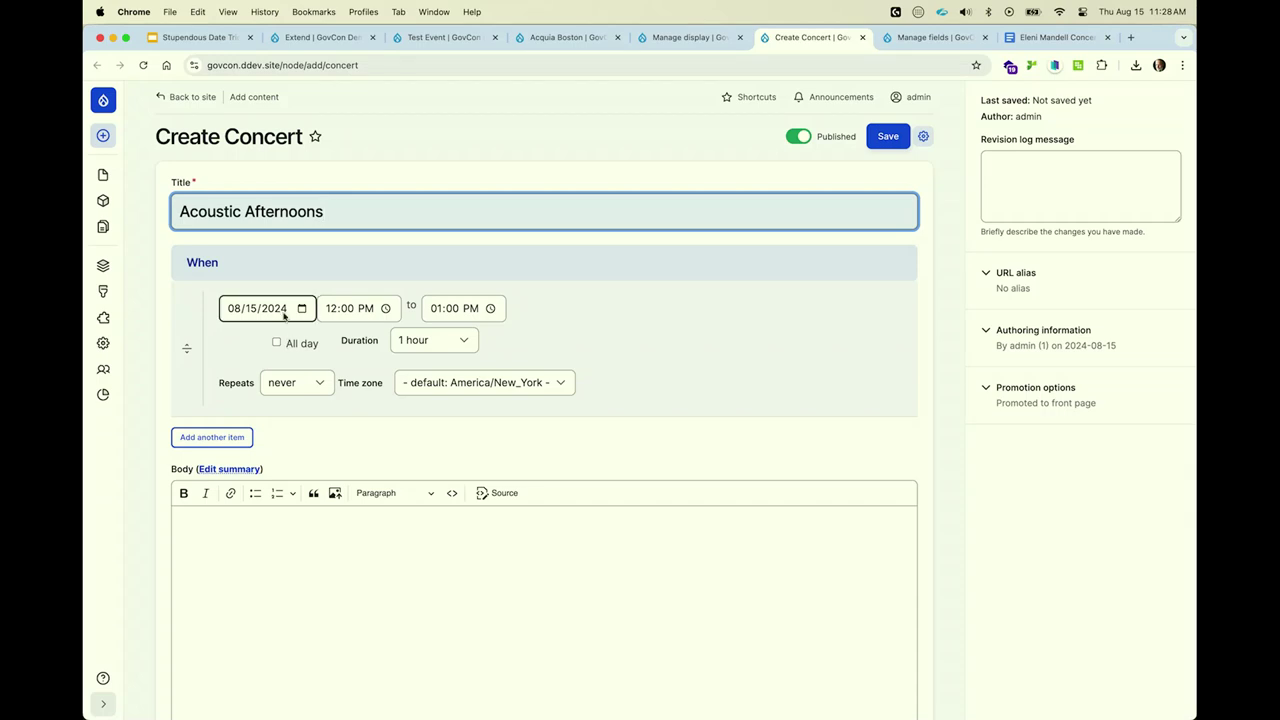
click(301, 309)
click(254, 397)
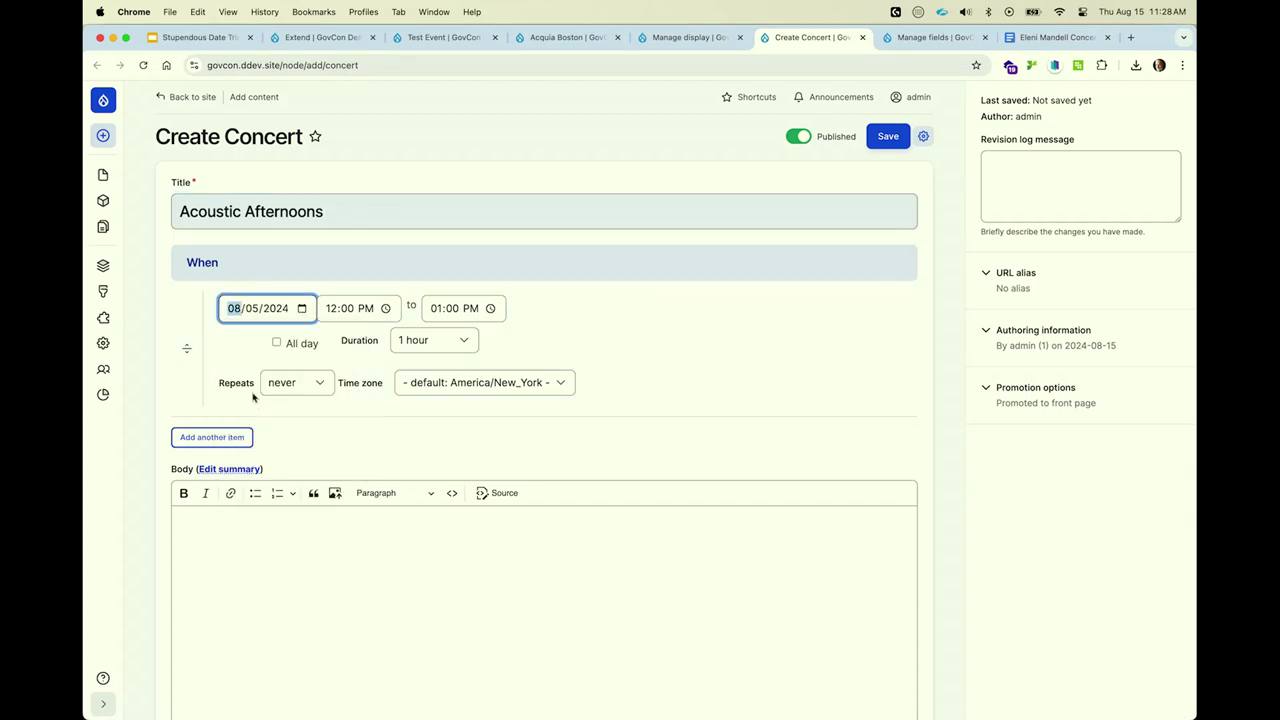
click(330, 309)
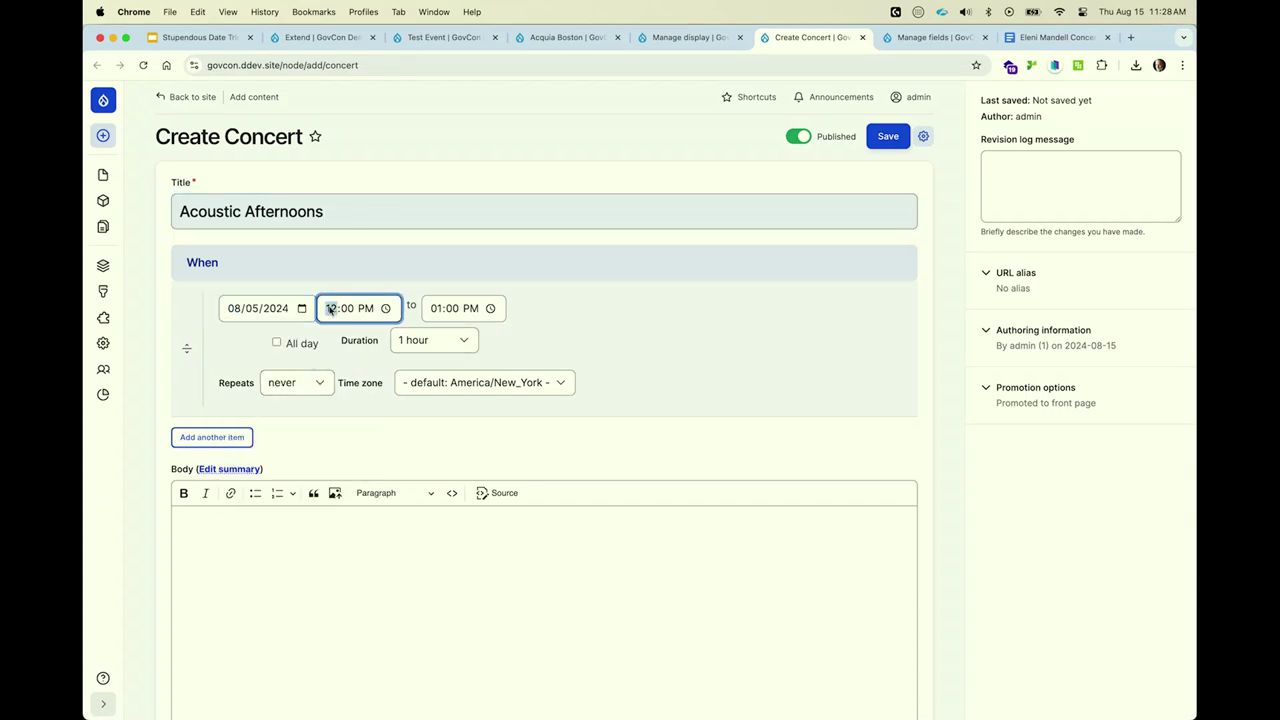
text(2)
click(428, 340)
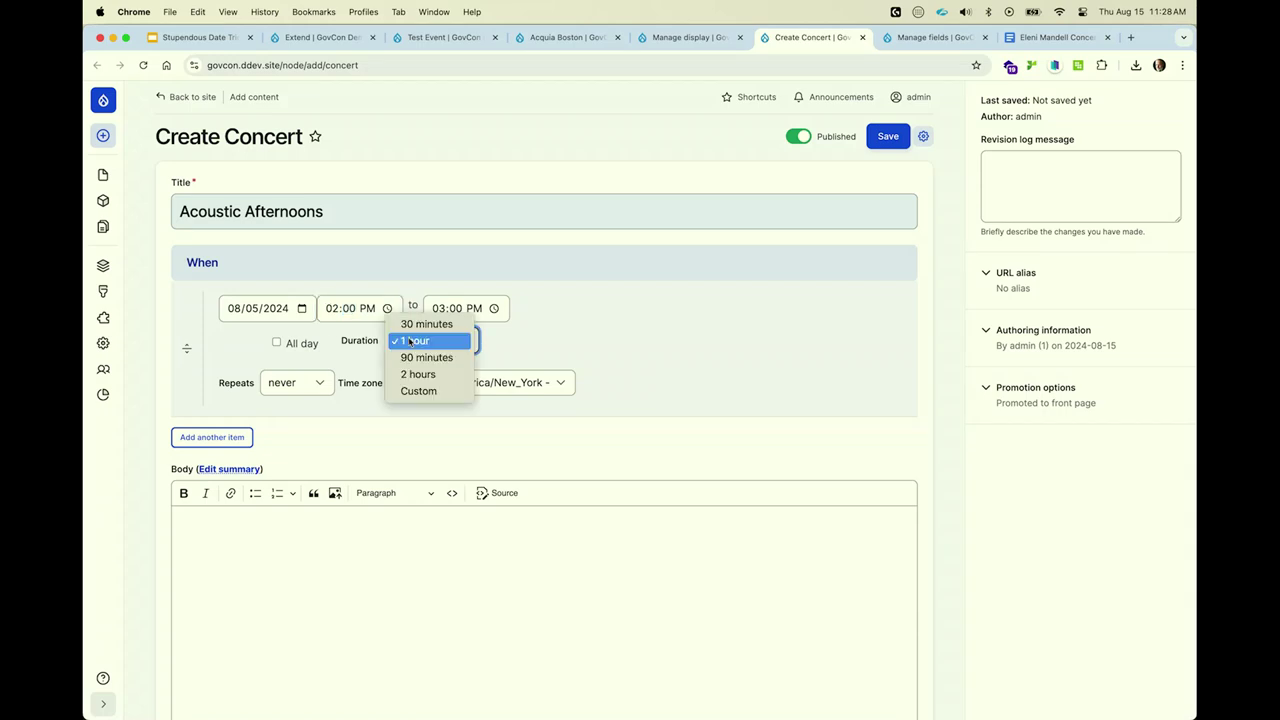
click(415, 360)
Make the concert repeat weekly on Fridays, save it, and review the list of generated dates.
click(298, 382)
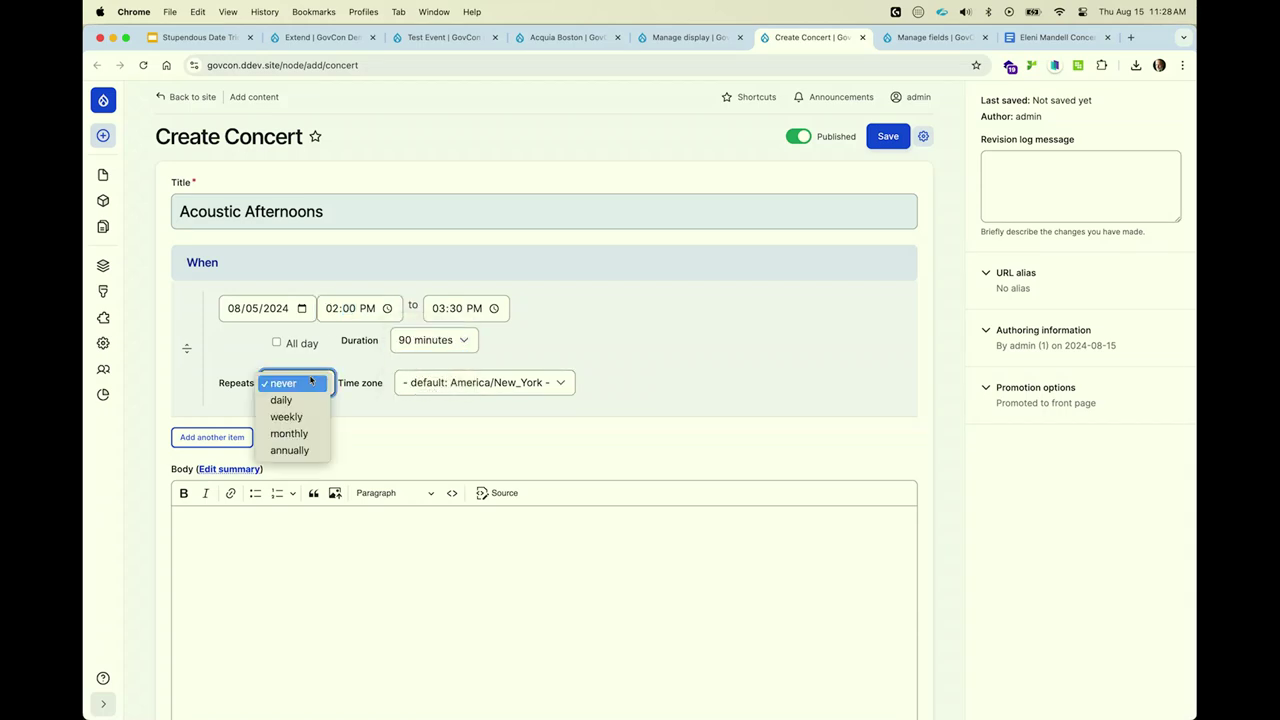
click(311, 418)
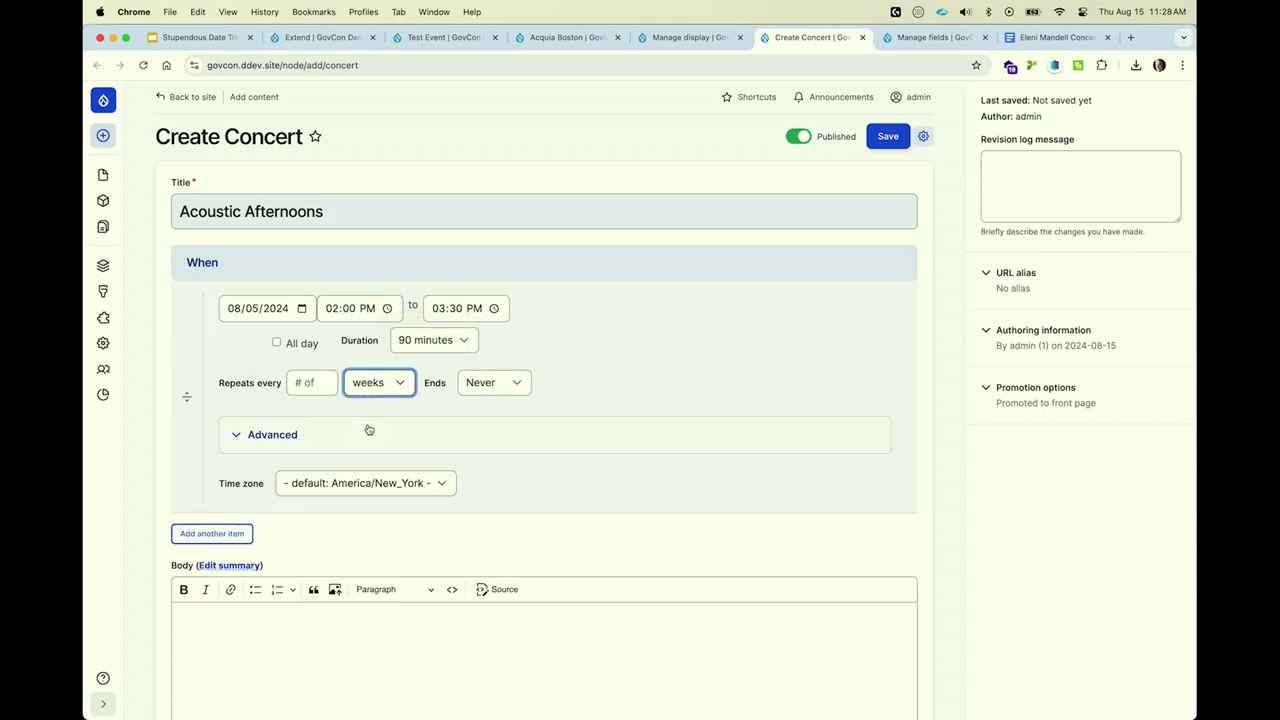
click(366, 431)
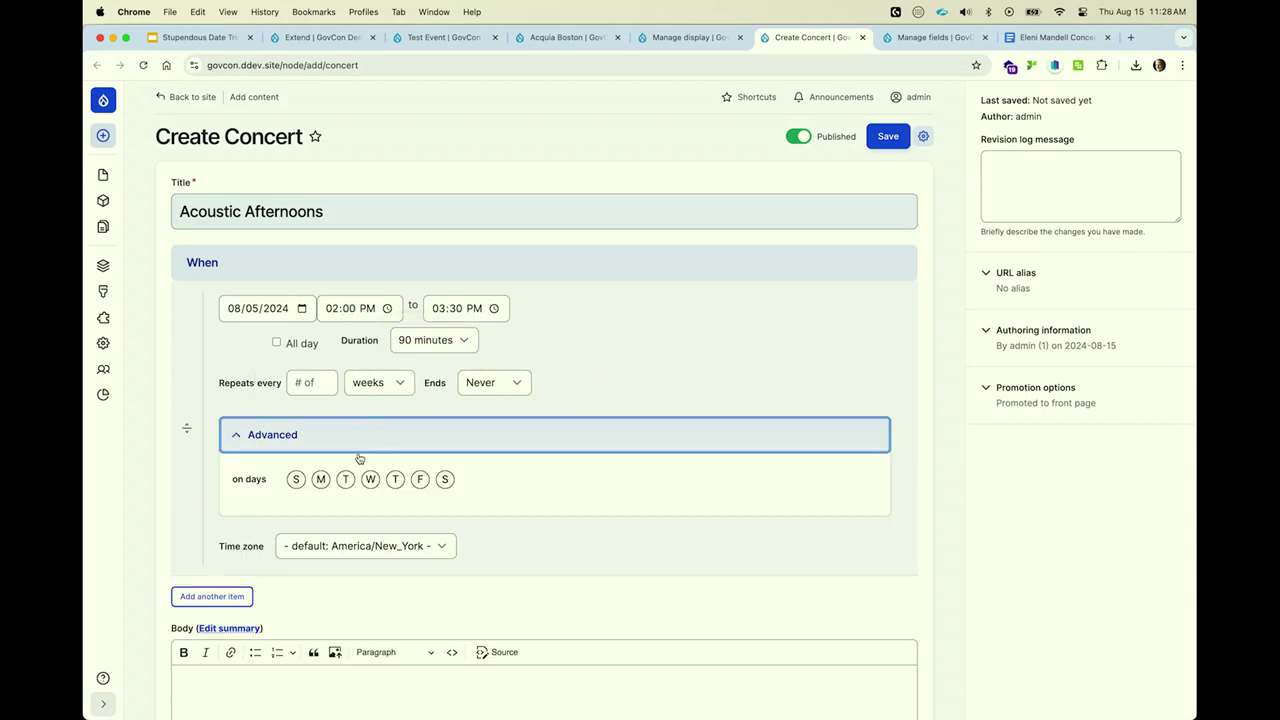
click(420, 480)
key(Return)
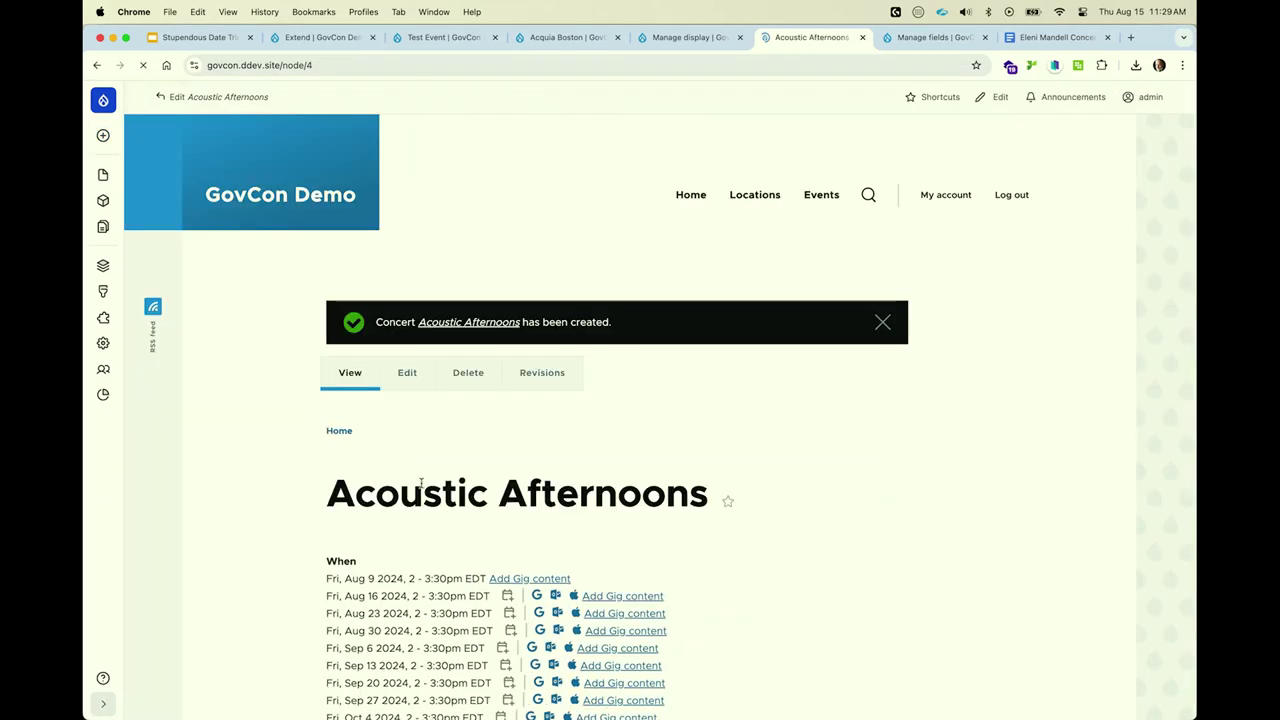
scroll(432, 517, down, 10)
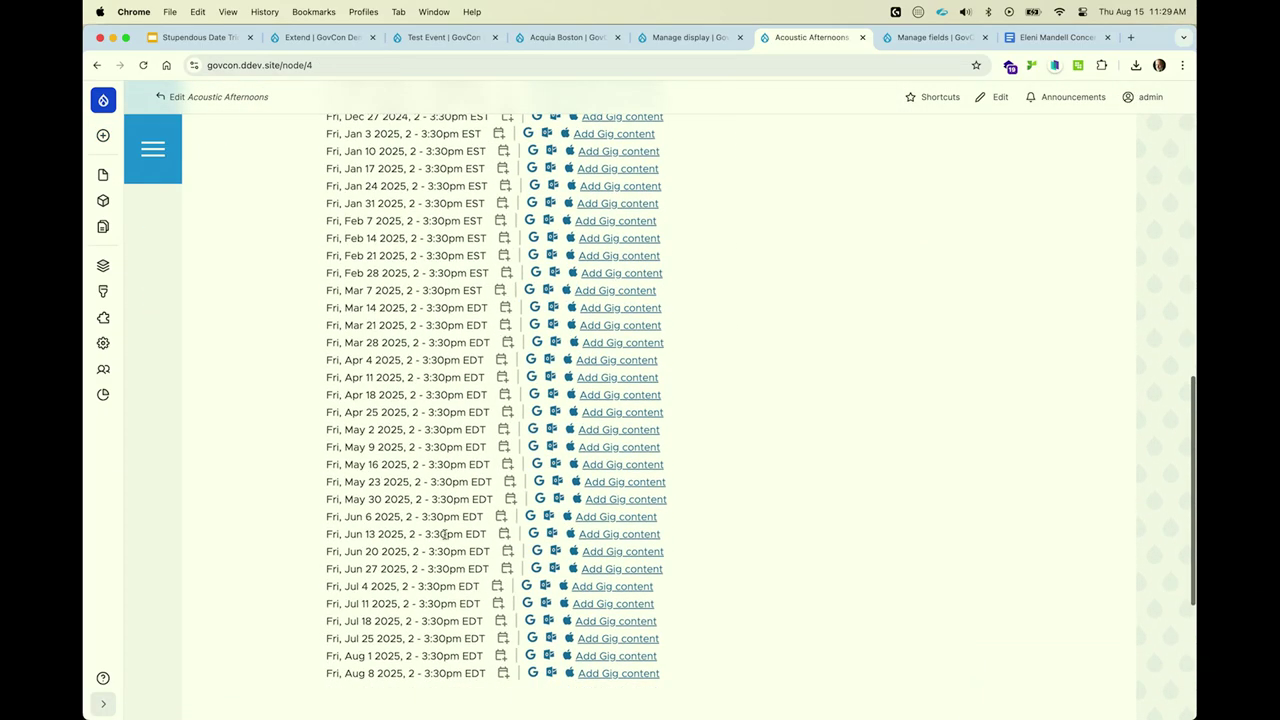
scroll(444, 535, up, 5)
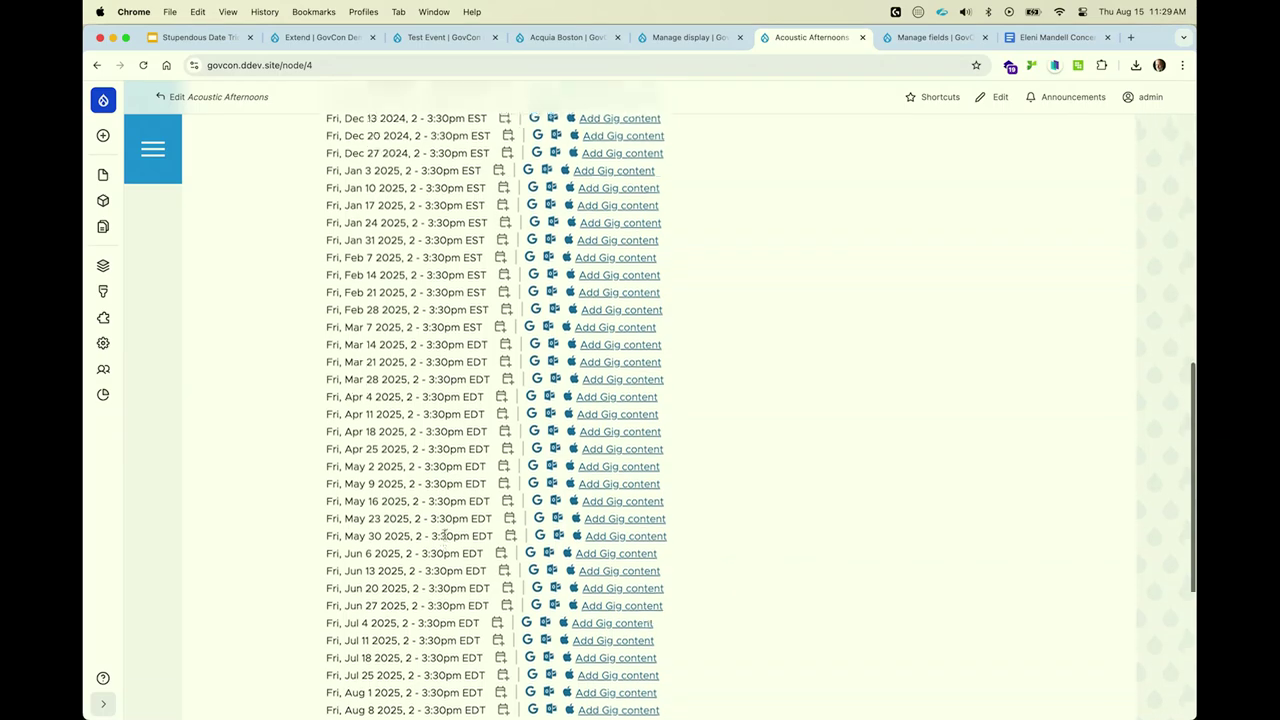
scroll(444, 537, up, 3)
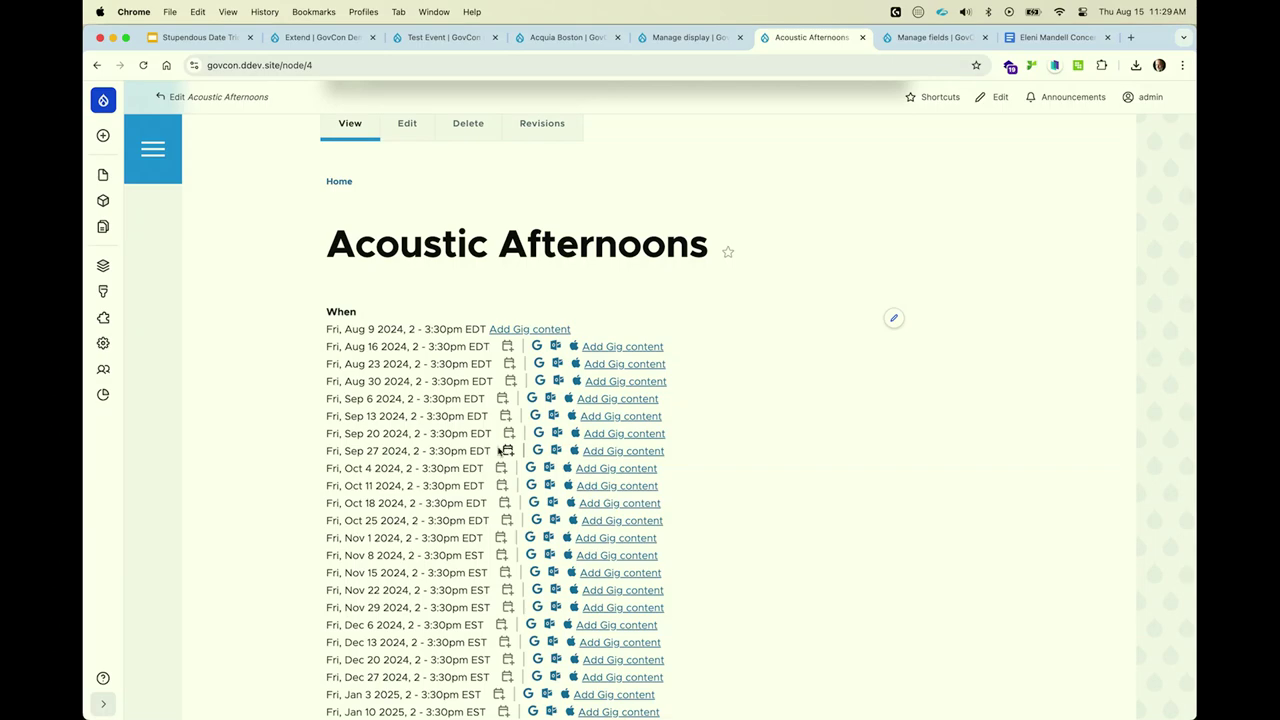
Return to the Concert display settings and set the When field's format to Recurring.
click(912, 47)
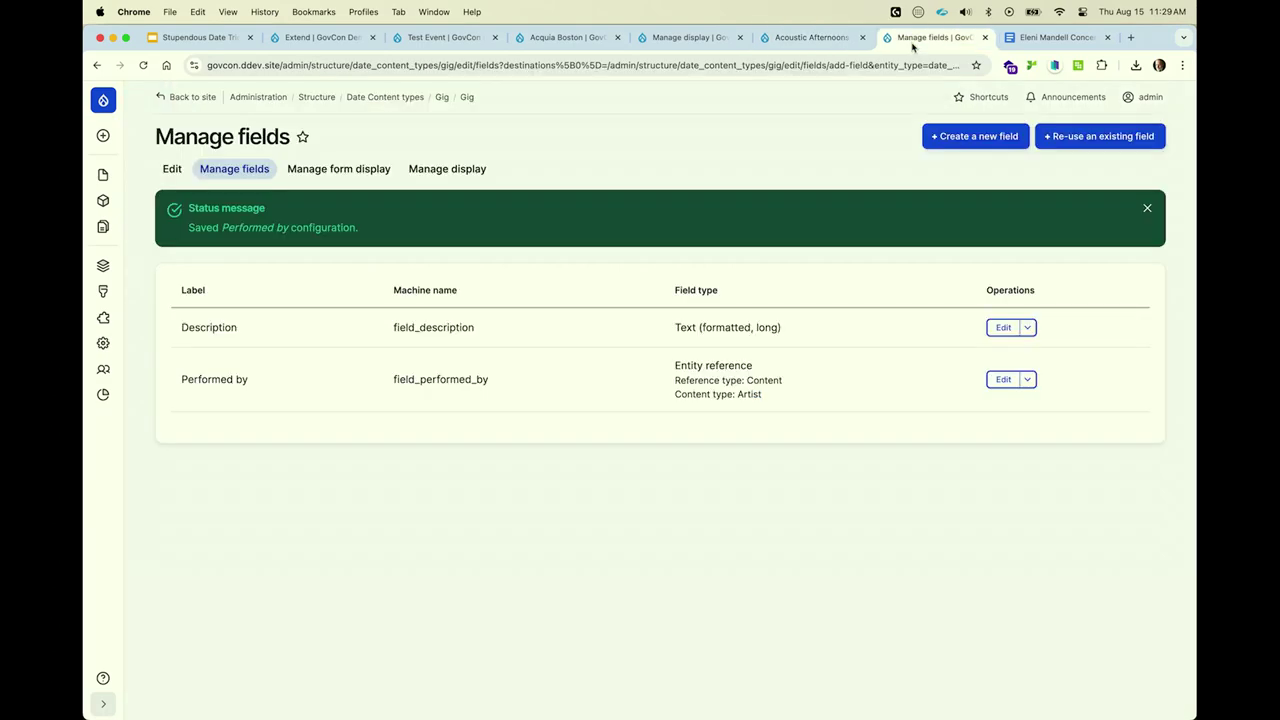
click(808, 38)
click(713, 40)
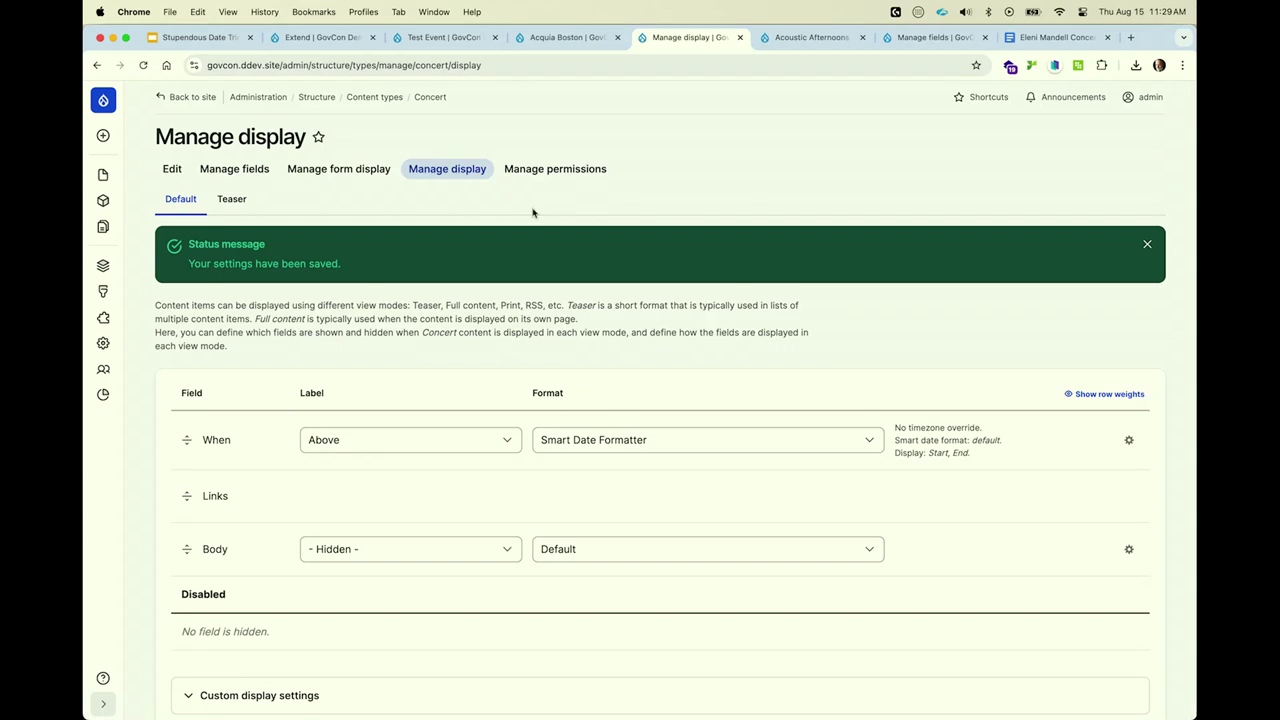
click(602, 441)
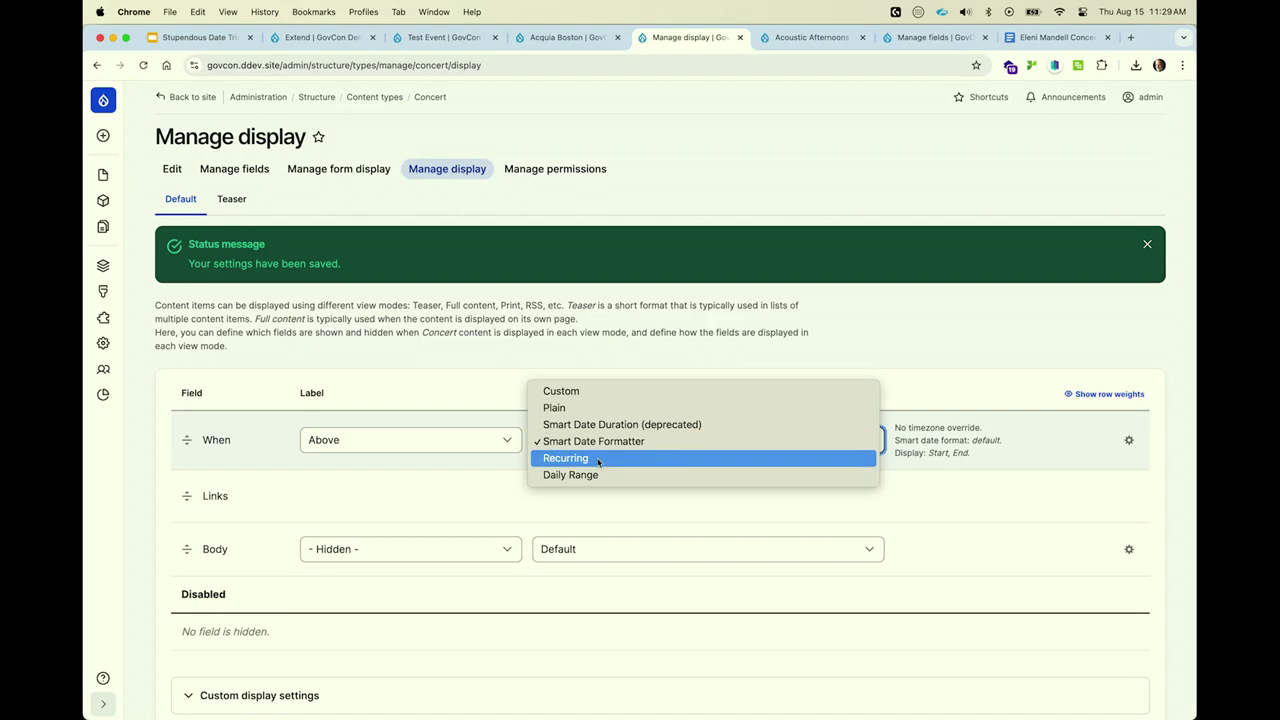
click(598, 460)
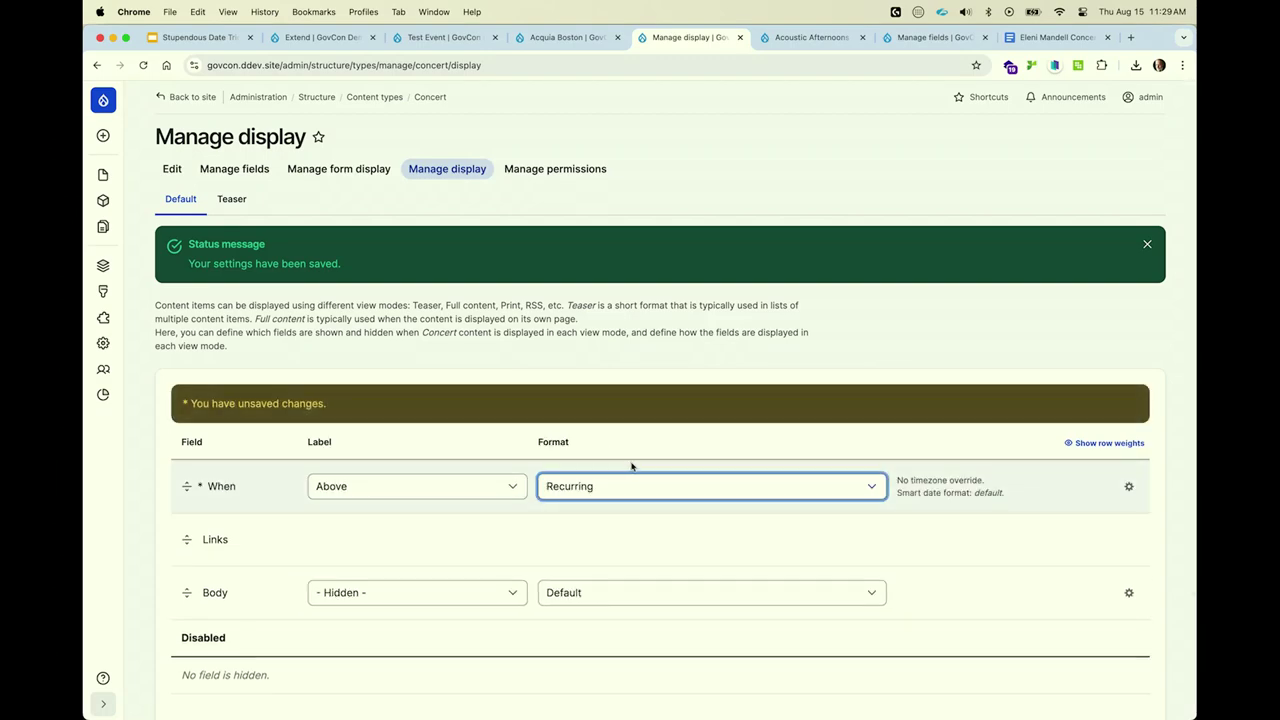
In the When field's format settings, set recent instances to 1 and upcoming instances to 3, and show the next instance separately.
click(1127, 486)
scroll(1090, 523, down, 5)
scroll(1090, 523, down, 3)
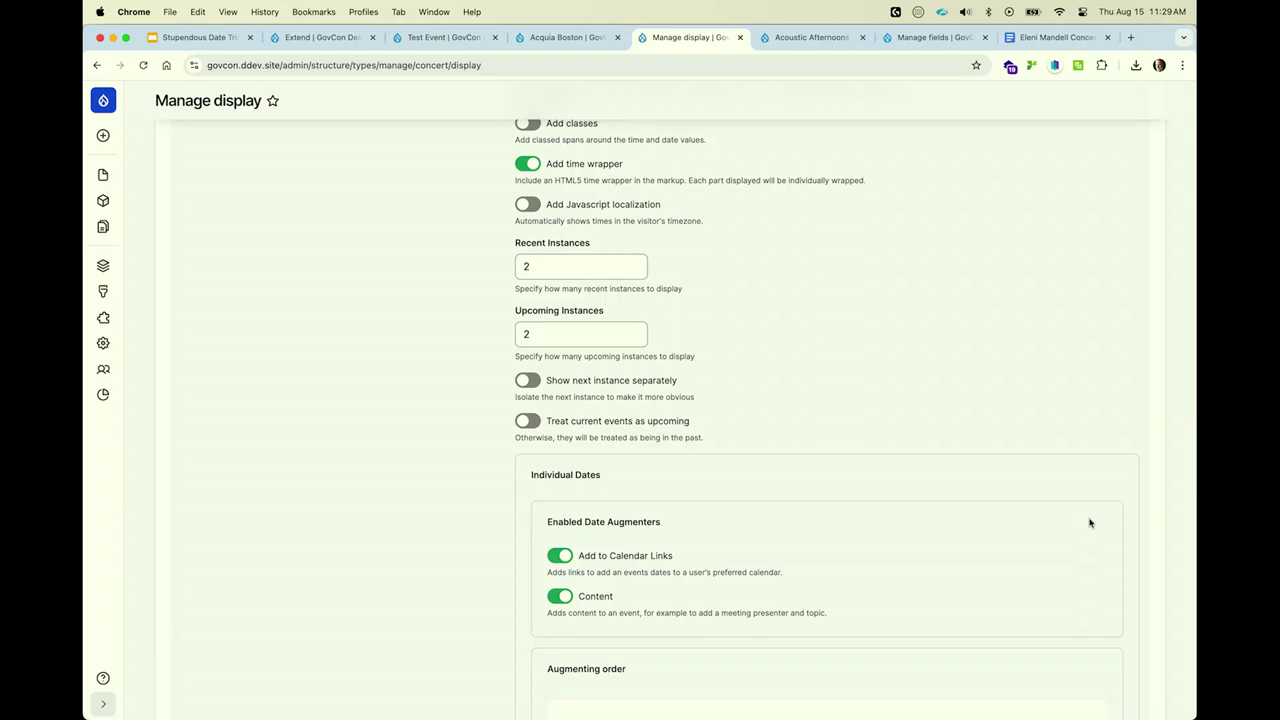
click(578, 269)
key(BackSpace)
text(1)
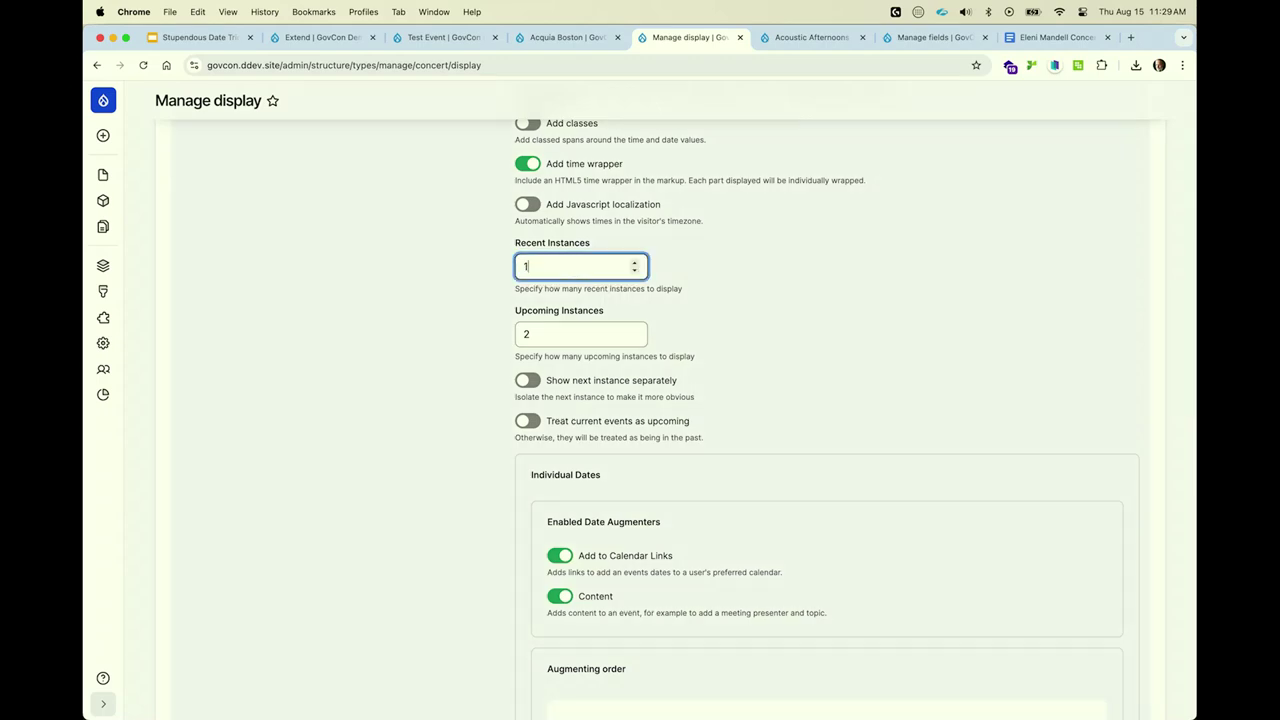
double_click(560, 333)
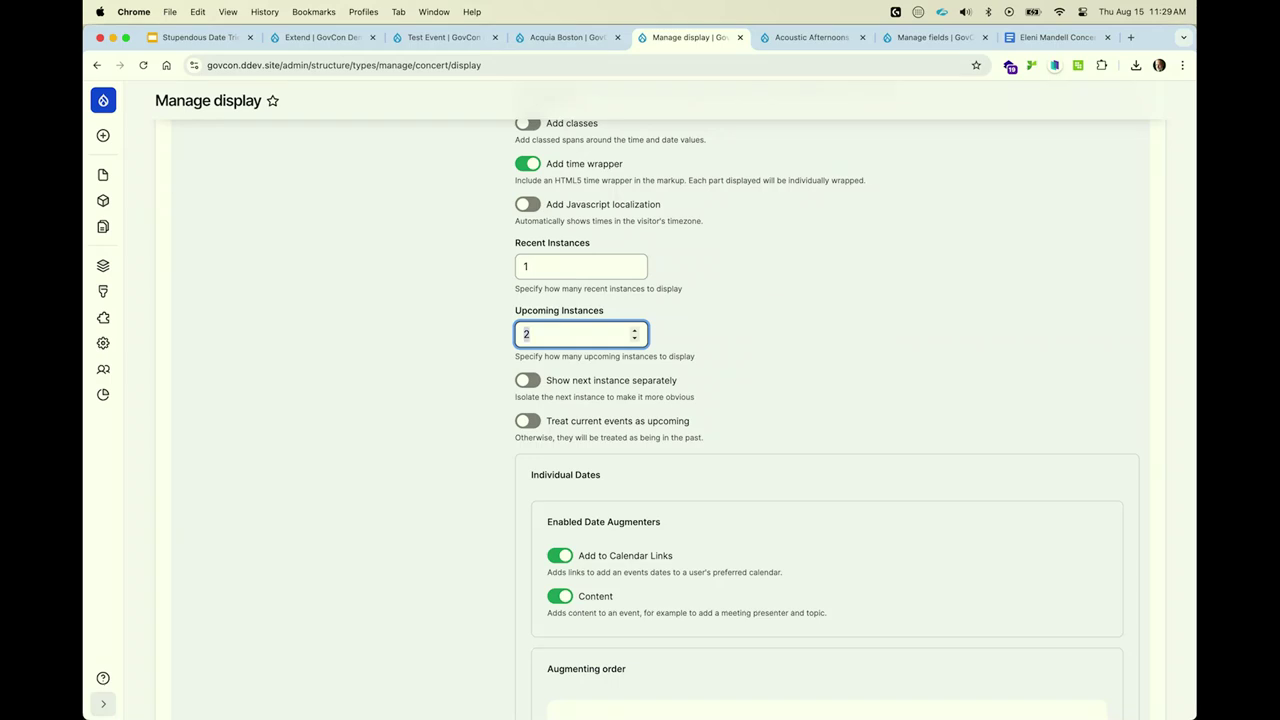
text(4)
key(BackSpace)
text(3)
click(528, 383)
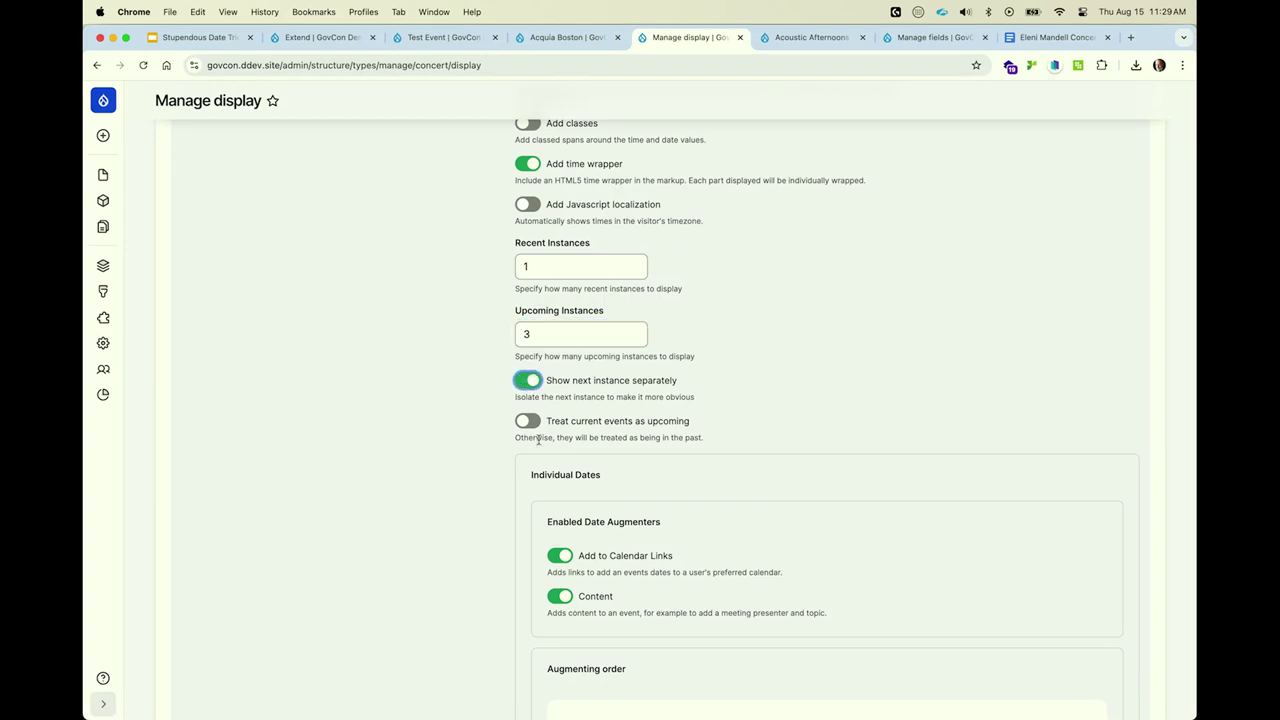
Disable the Add to Calendar Links and Content augmenters for the recurring rule, and save the Concert display.
scroll(538, 440, down, 6)
scroll(538, 444, down, 3)
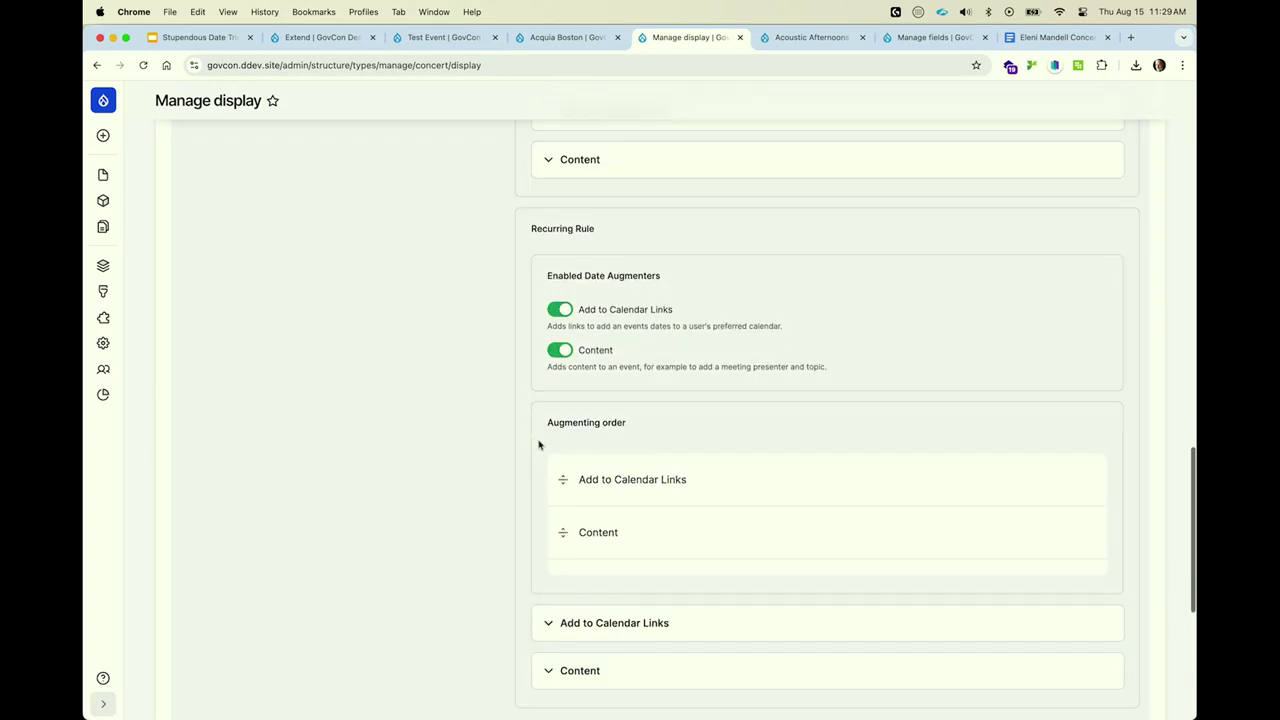
click(563, 310)
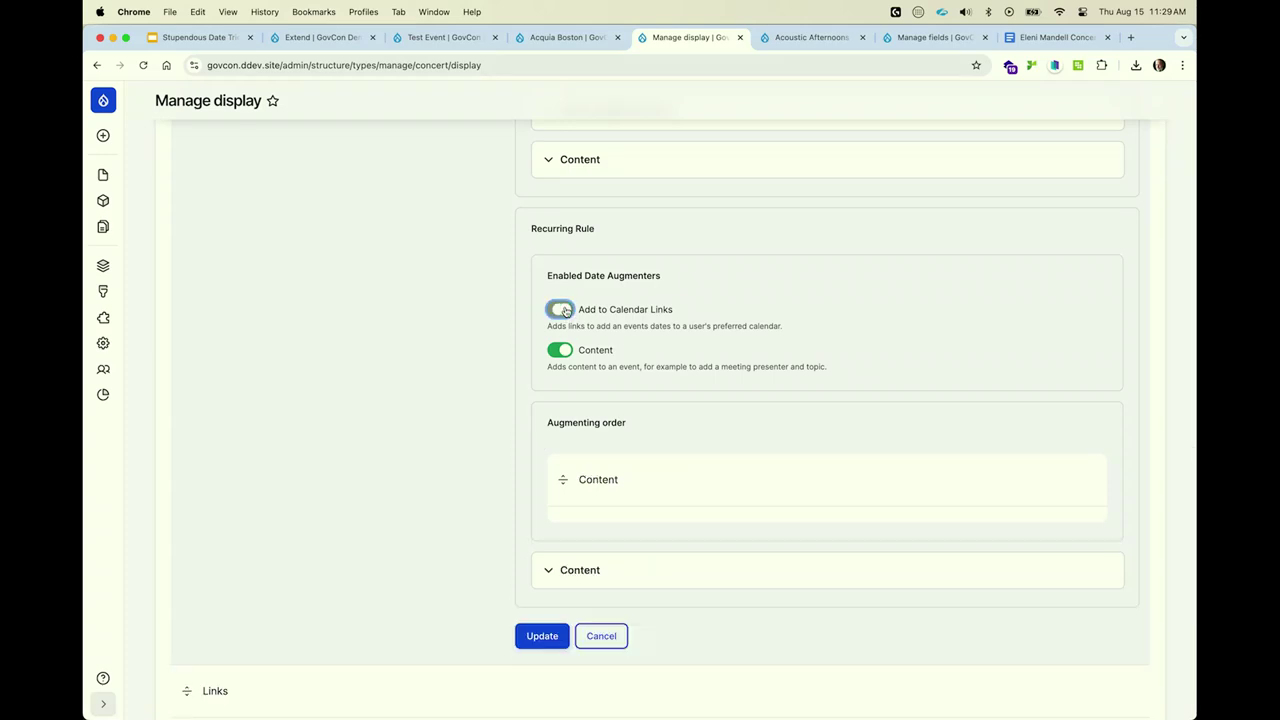
click(563, 350)
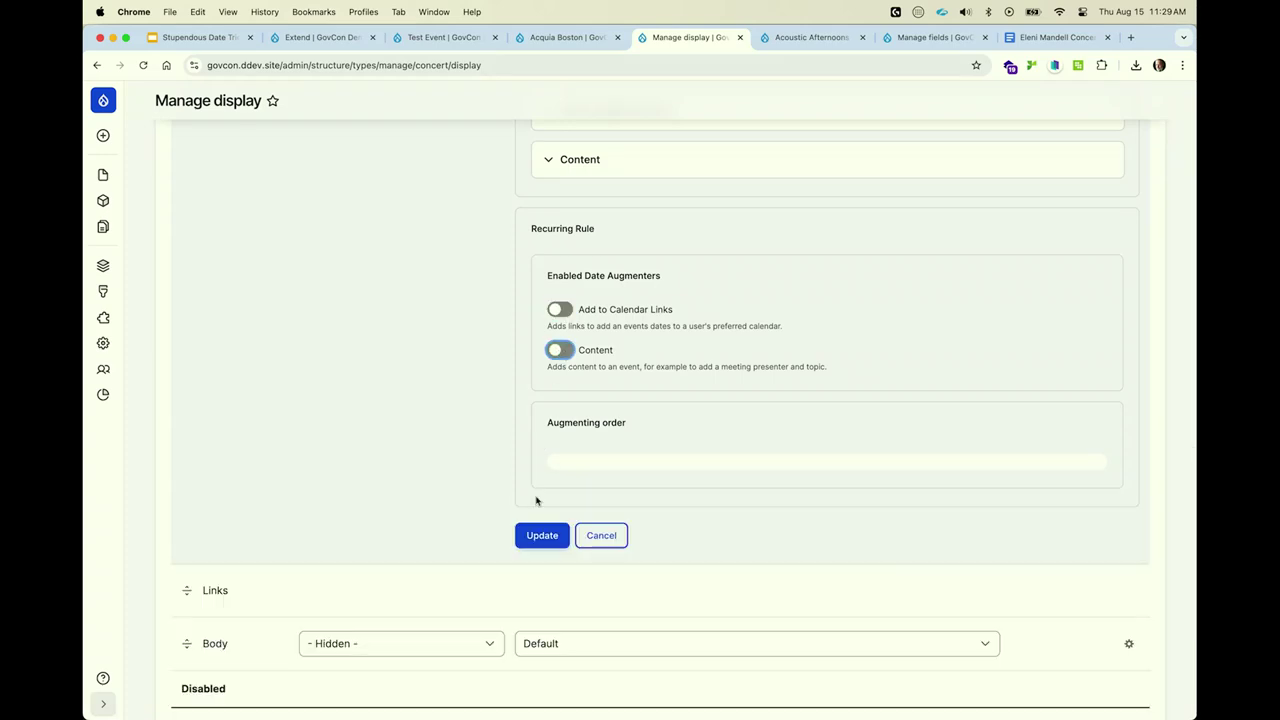
click(533, 533)
click(194, 634)
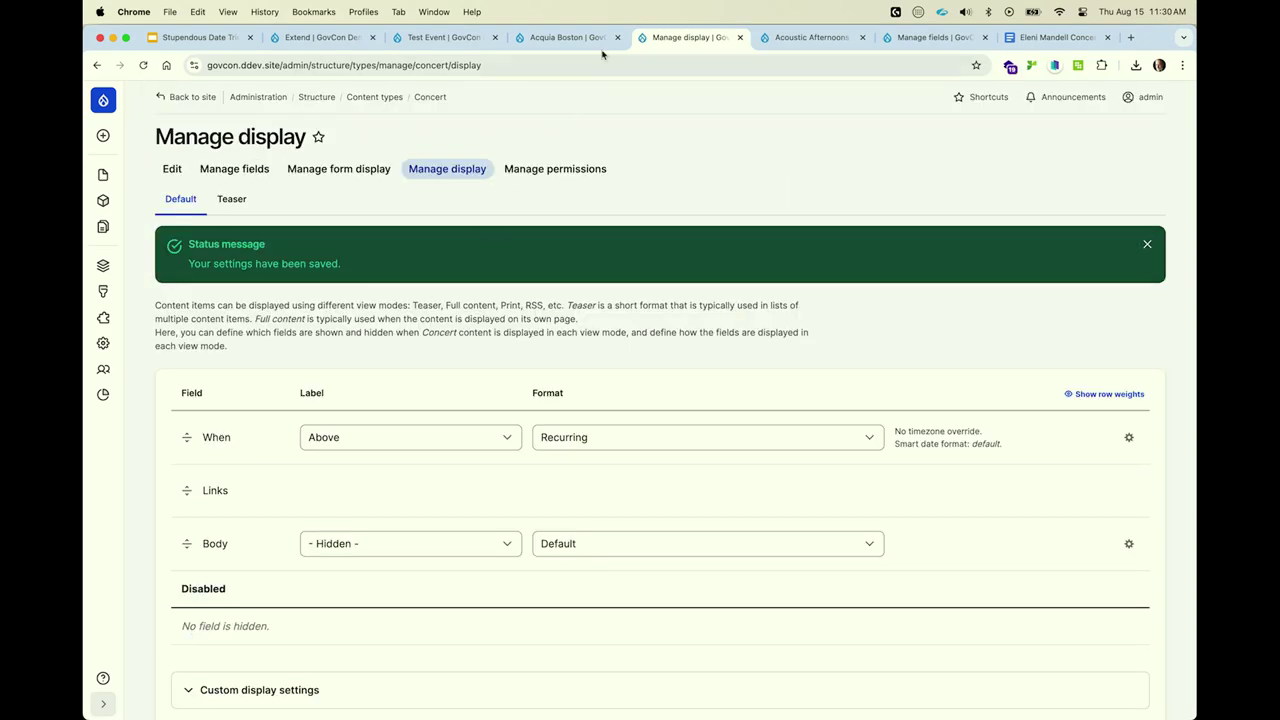
Reload the Acoustic Afternoons page and open the Gig content form for the Aug 23 2024 date to examine its Performed by field.
click(826, 37)
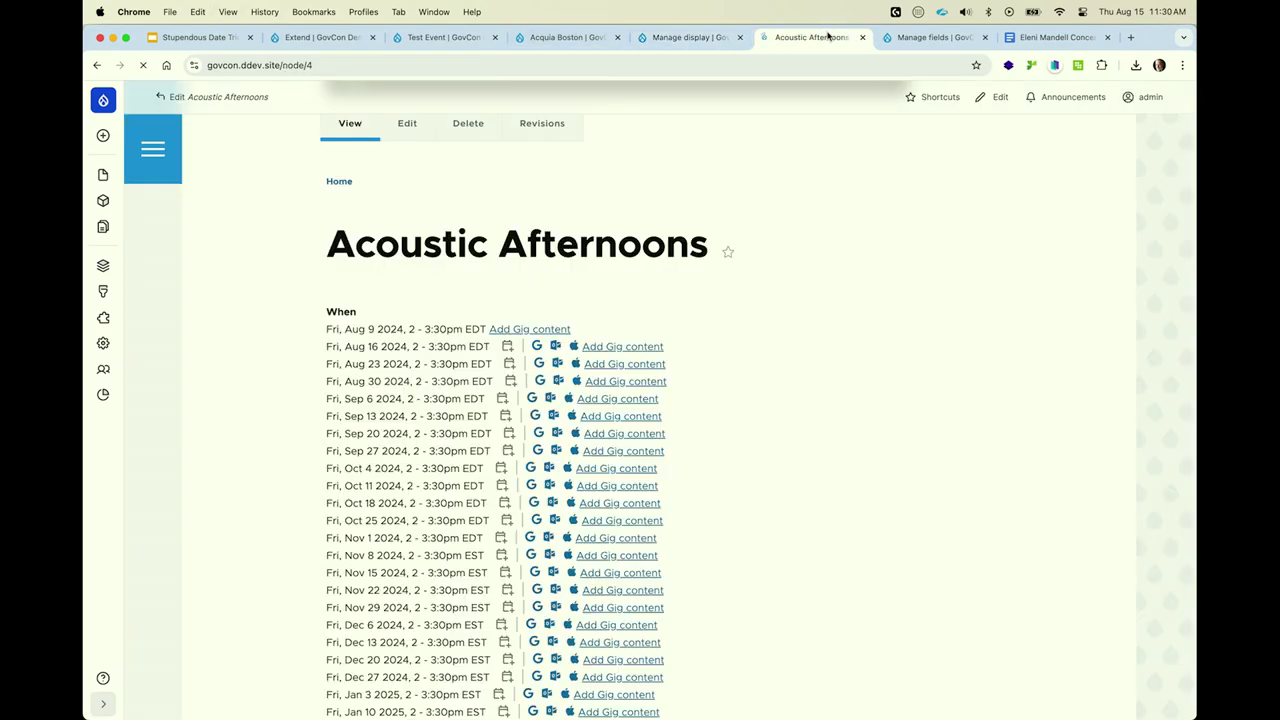
key(super+r)
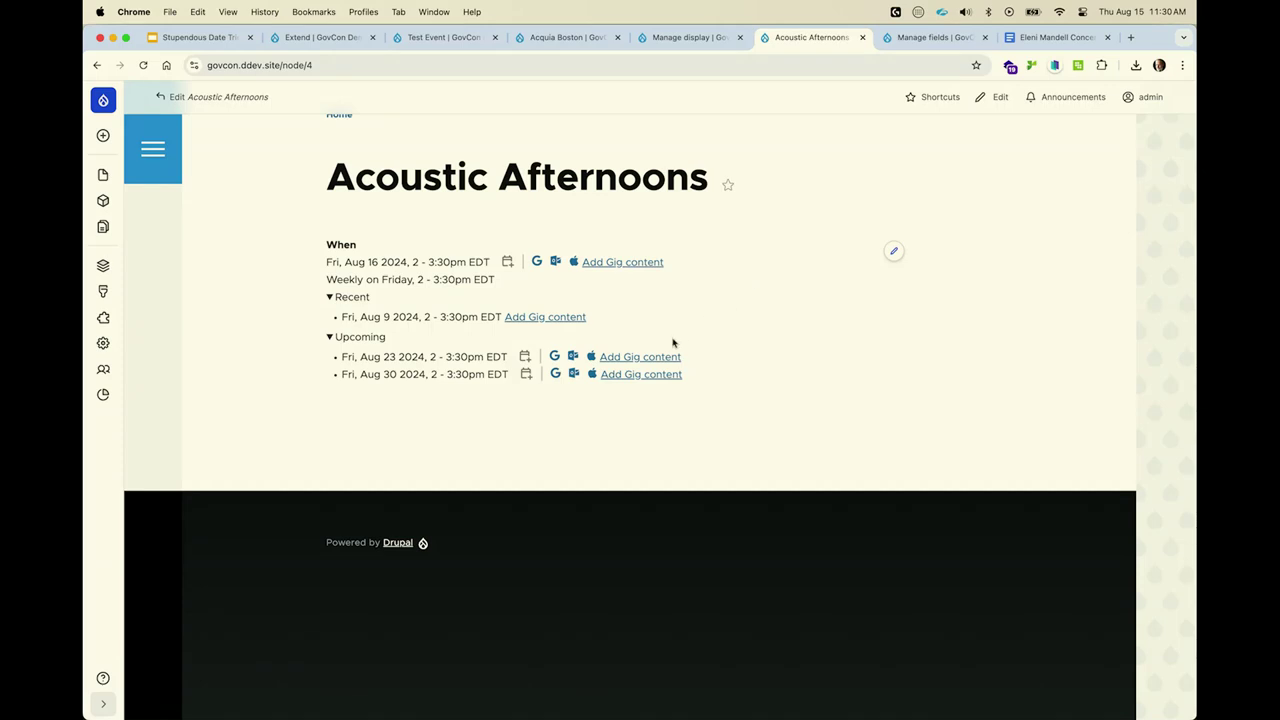
click(649, 358)
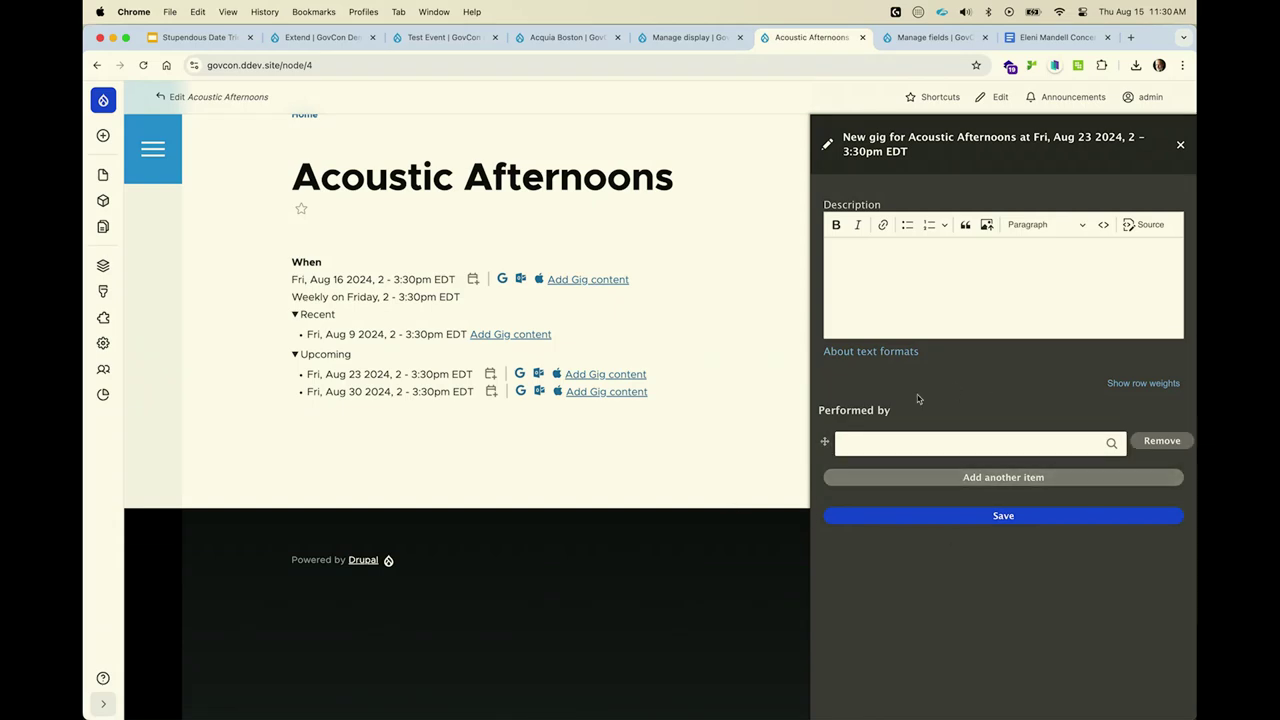
click(980, 449)
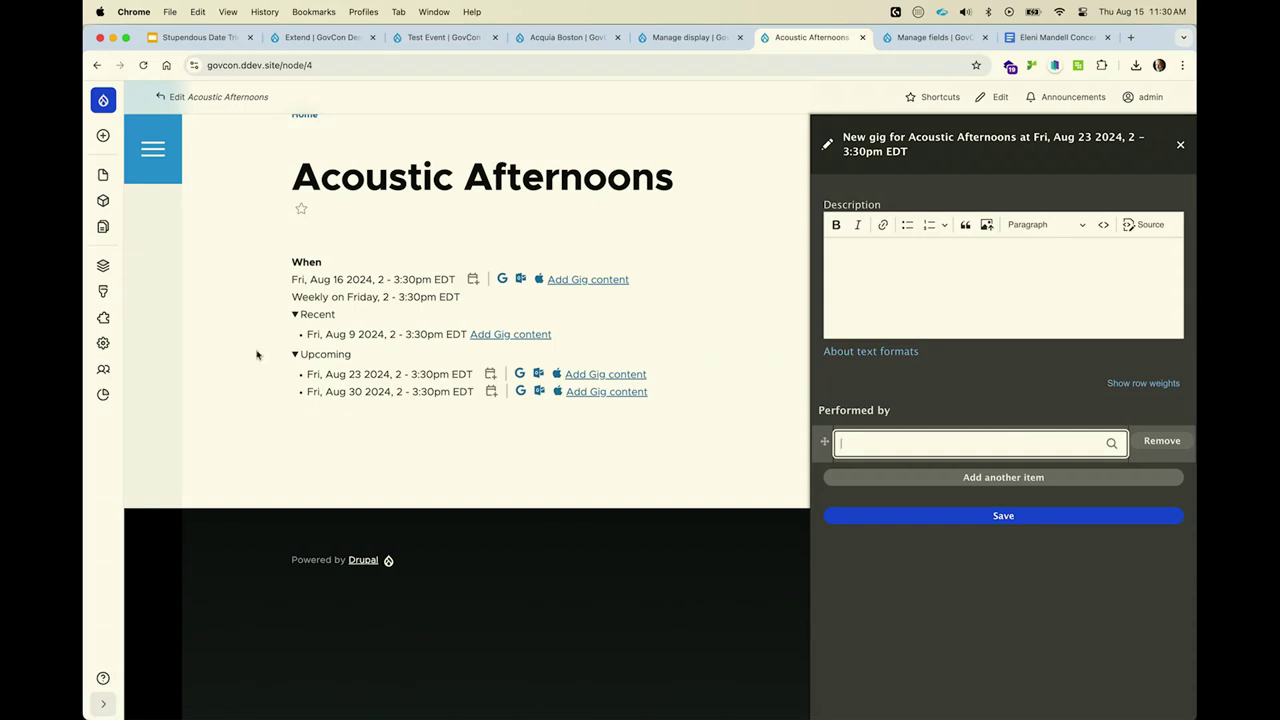
click(204, 338)
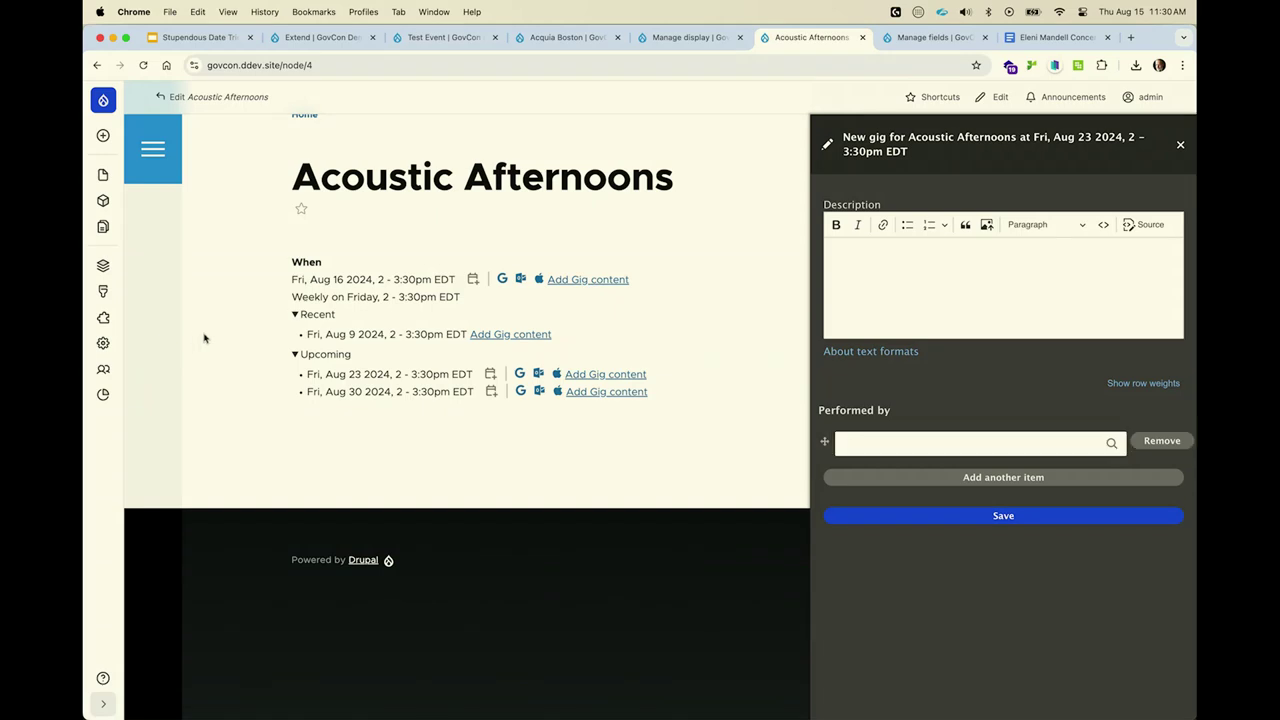
Open the site's module list in a separate page, filter it by "inl", and install the Inline Entity Form module.
click(106, 319)
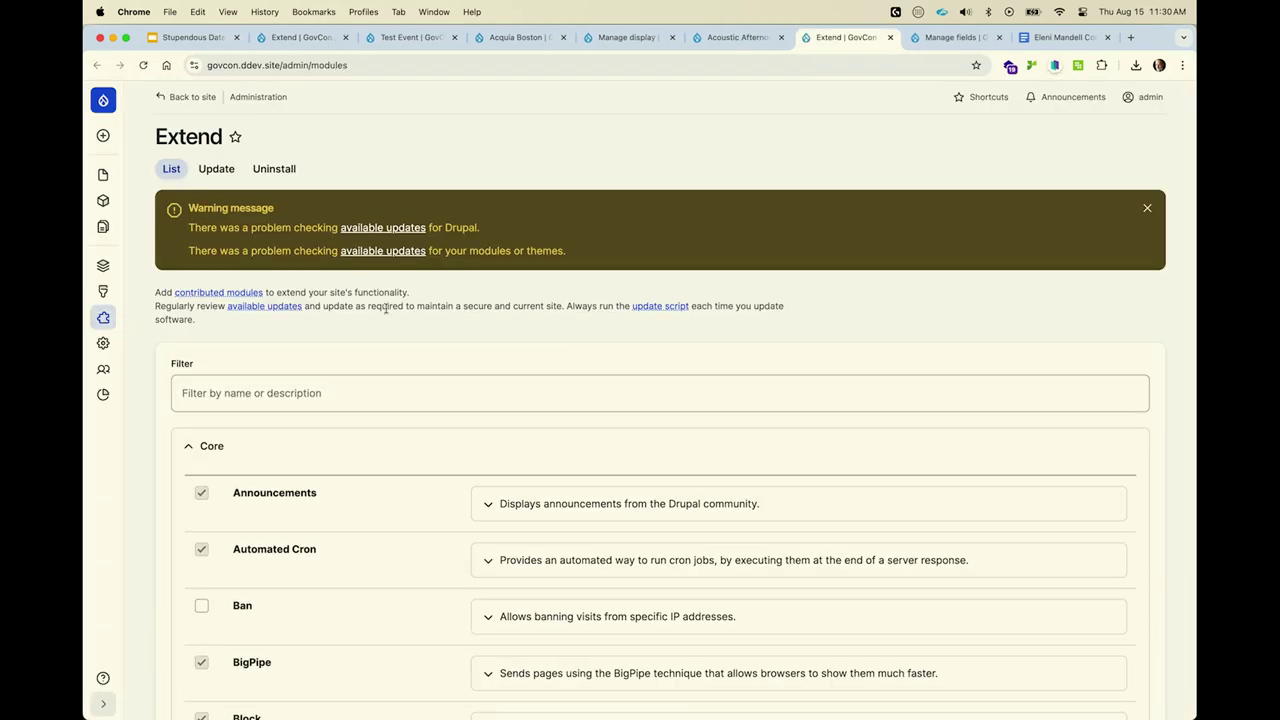
text(inl)
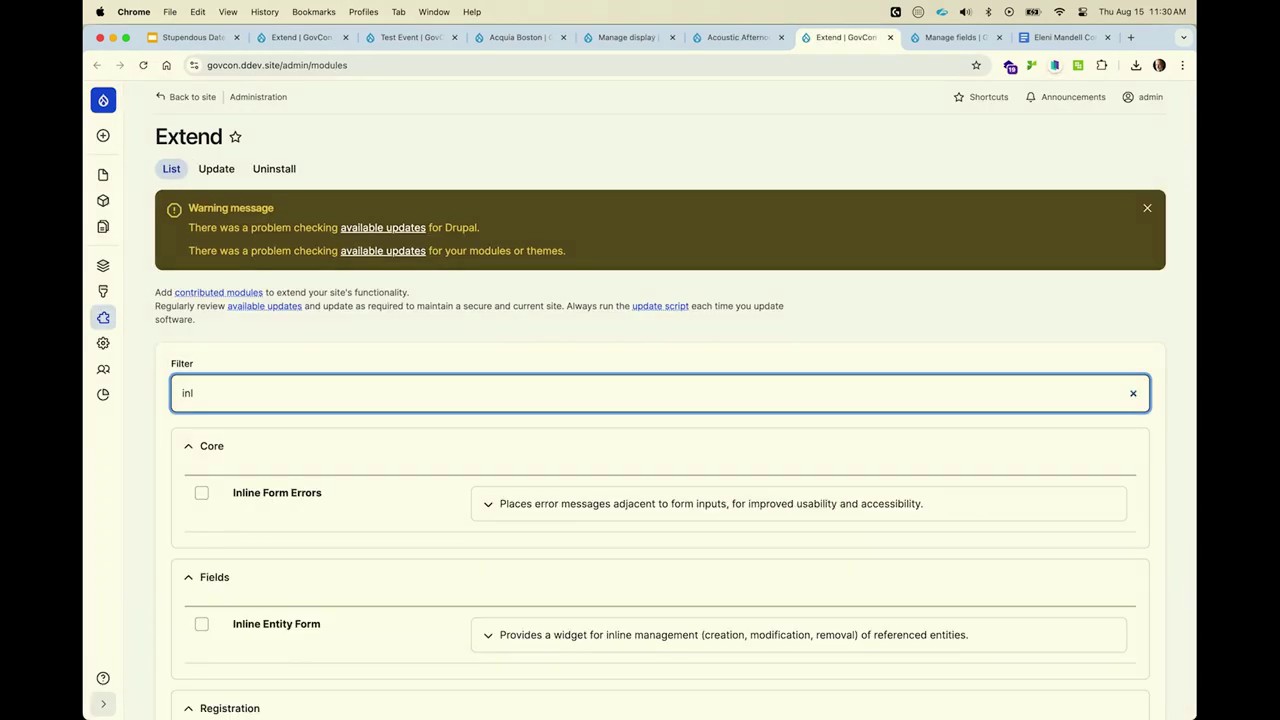
click(307, 627)
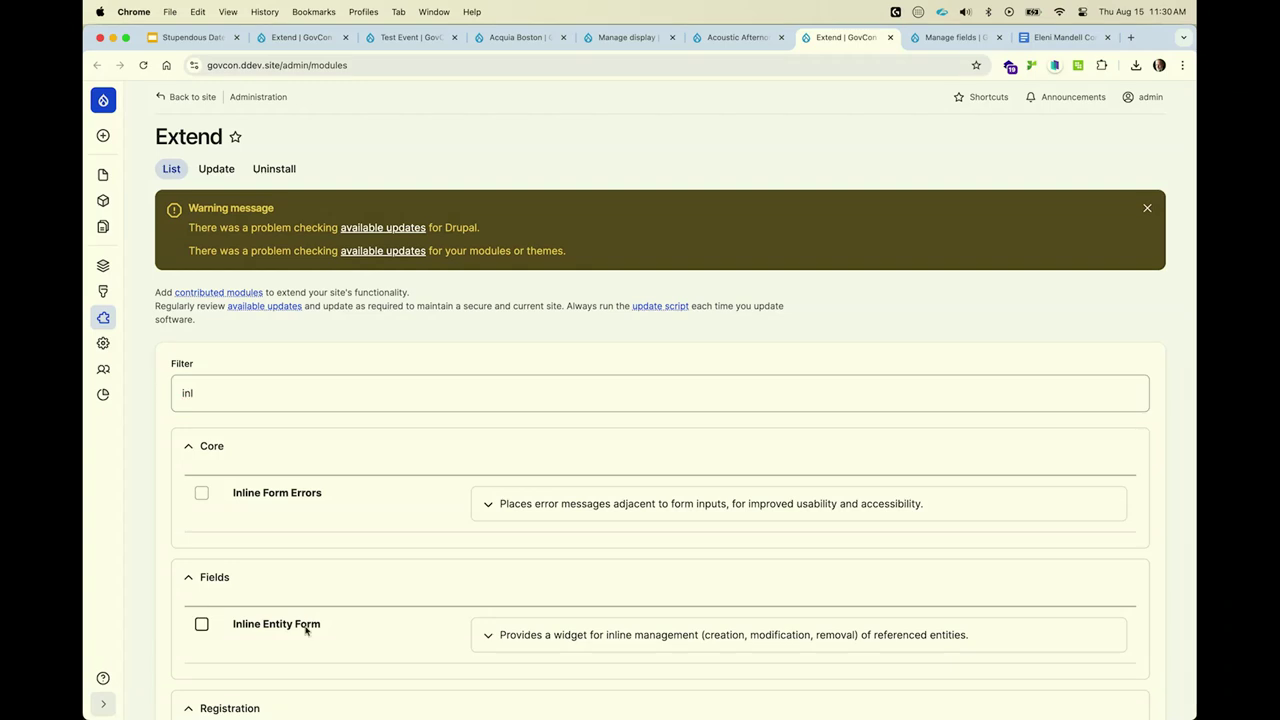
click(312, 627)
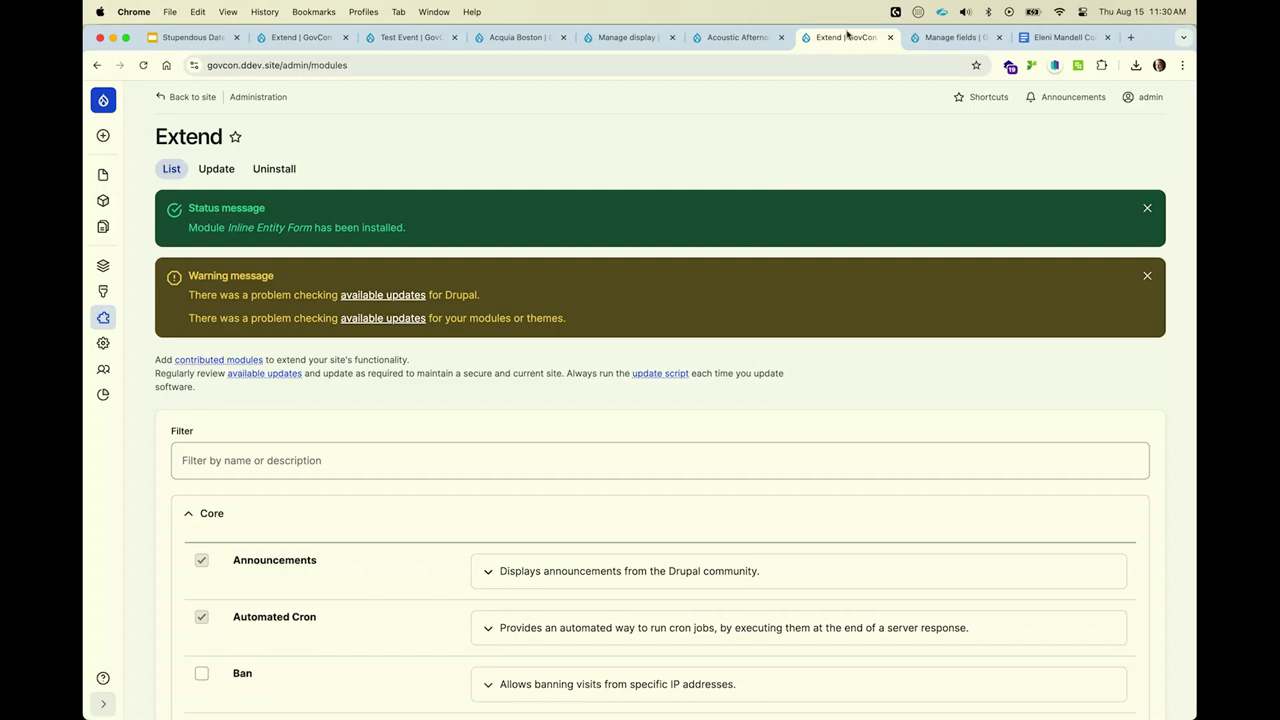
click(622, 42)
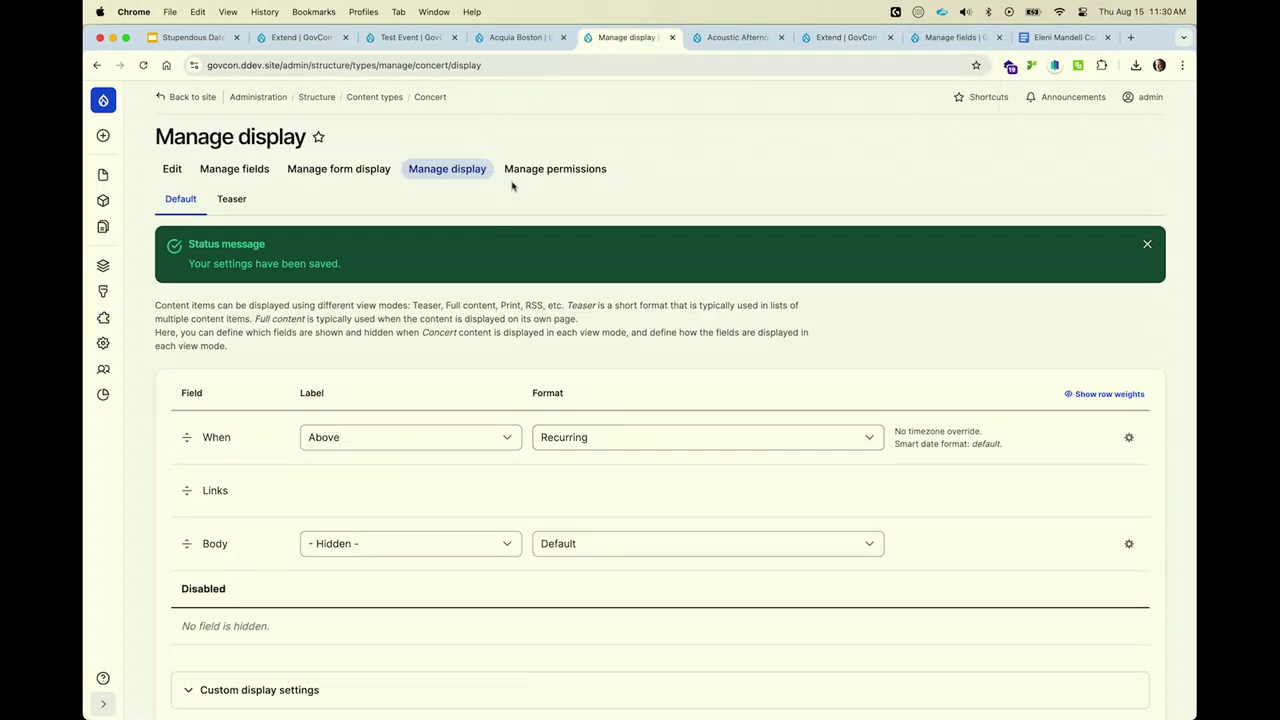
click(362, 170)
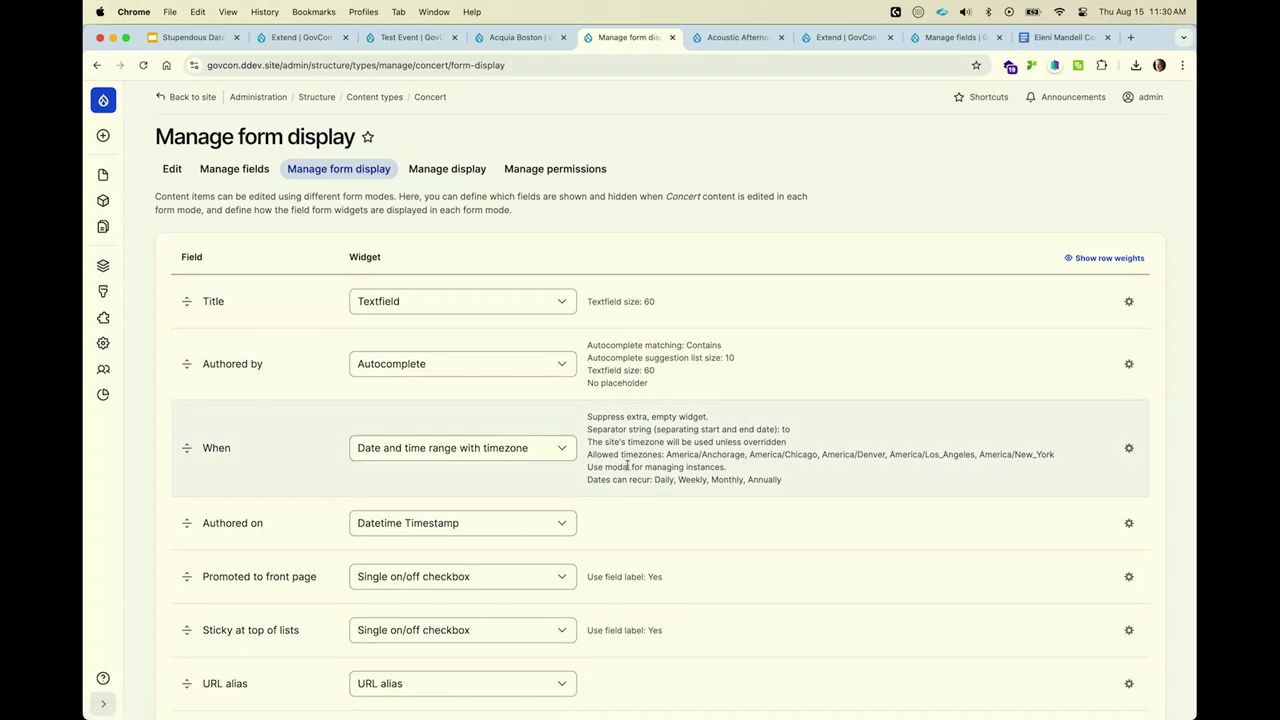
scroll(627, 466, down, 3)
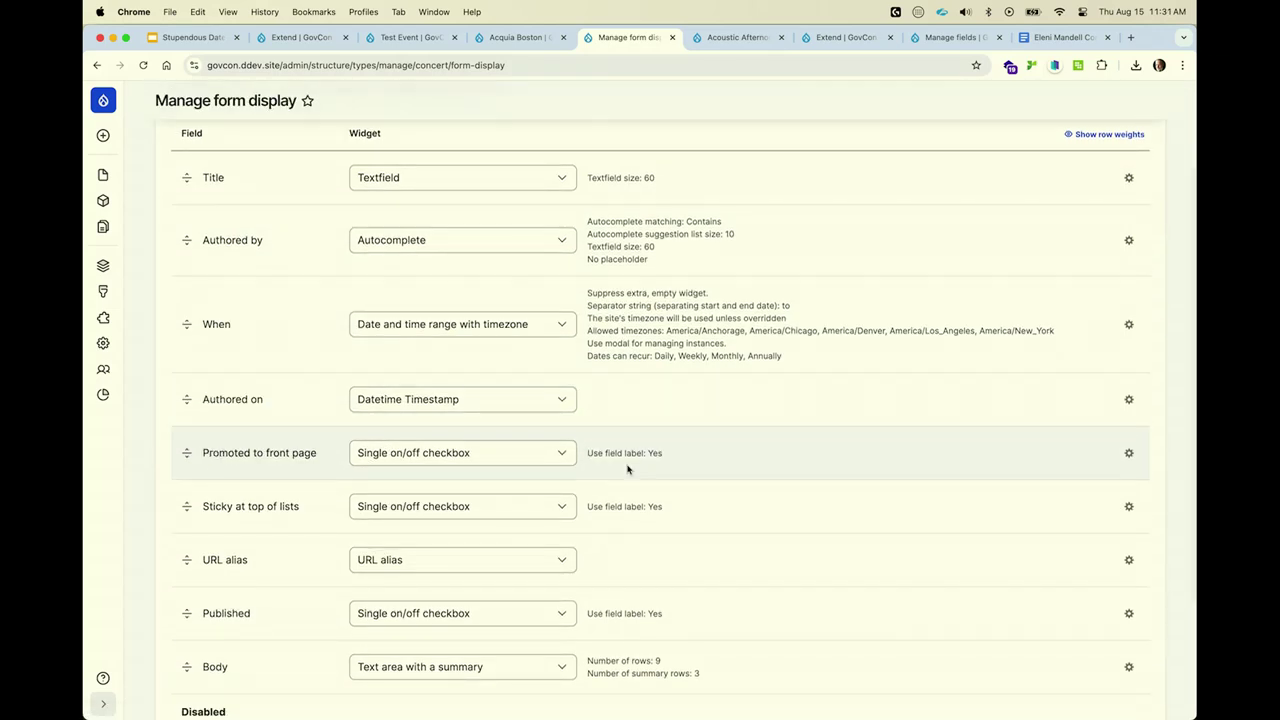
In the Gig date content type's form display, set the Performed by widget to Inline entity form - Complex.
click(955, 38)
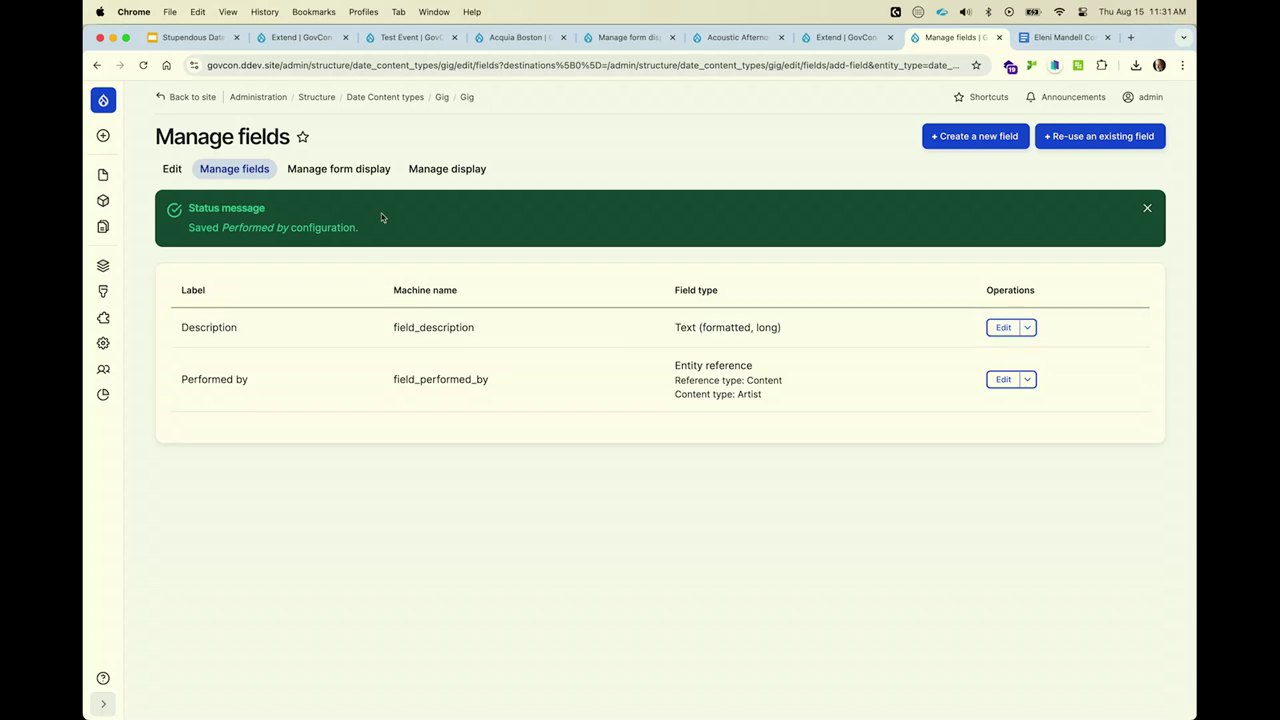
click(352, 170)
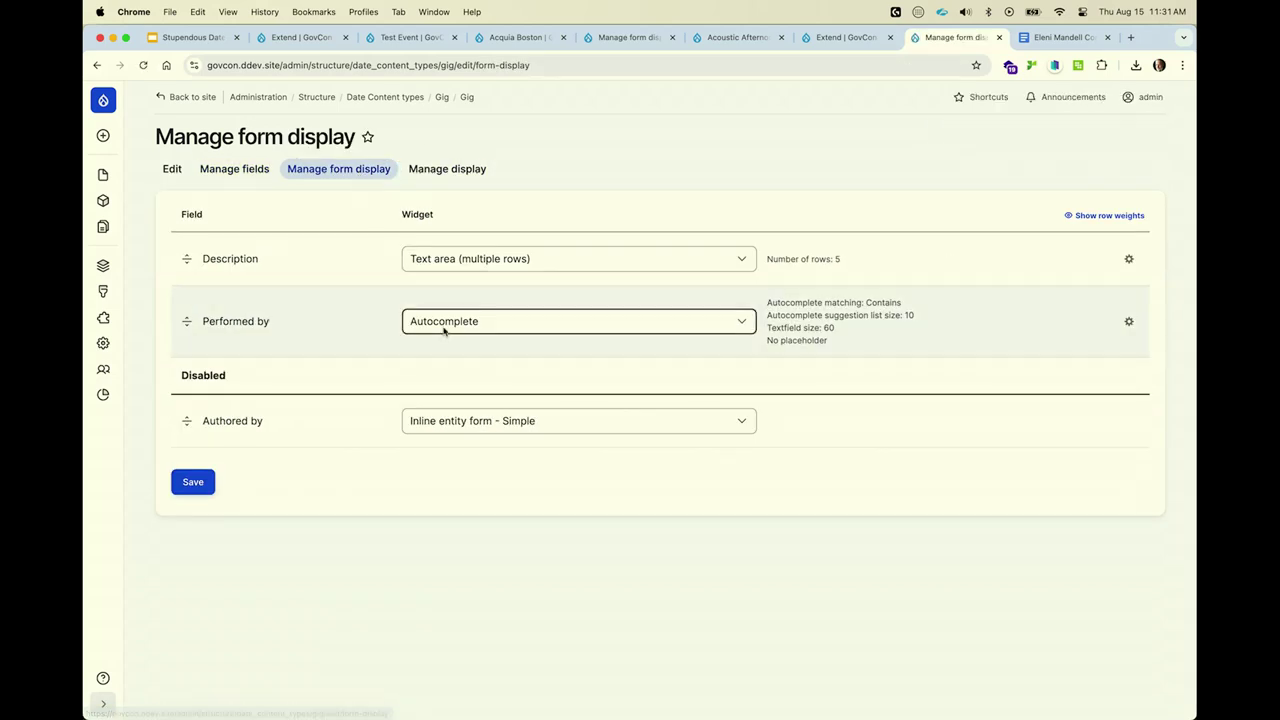
click(446, 330)
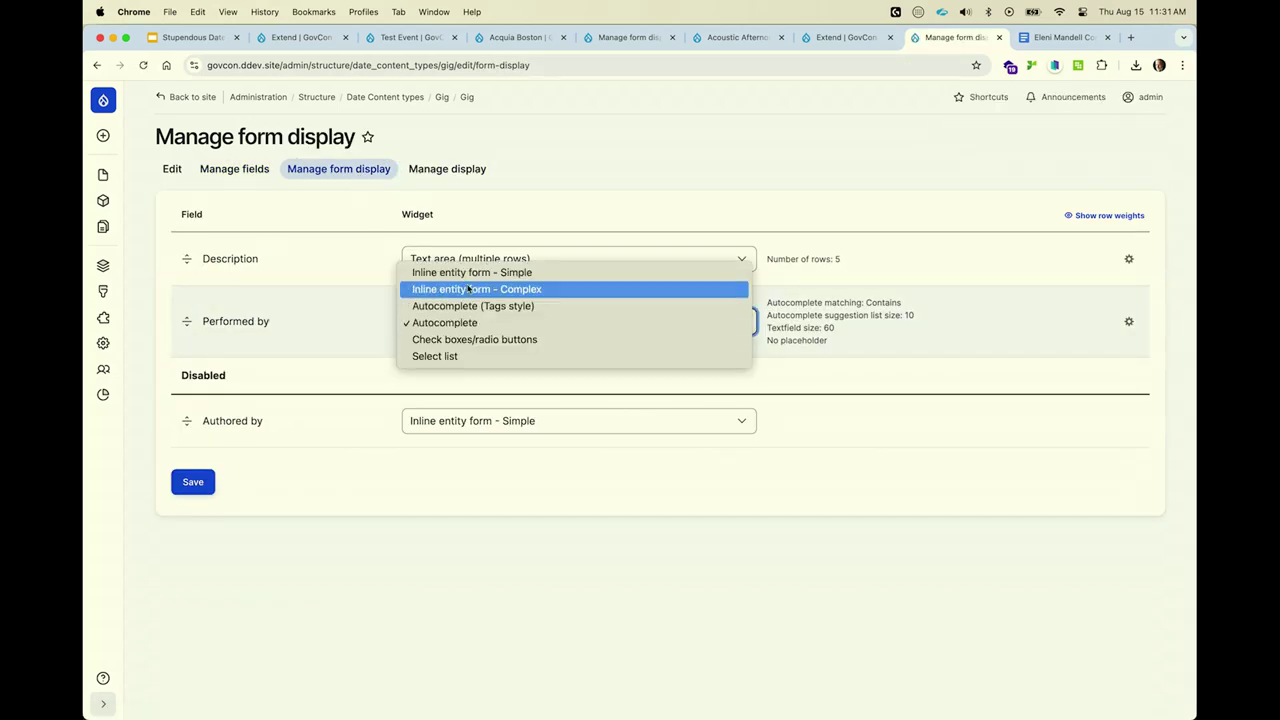
click(480, 289)
Override the labels in the Performed by widget settings with singular "artist" and plural "artists".
click(1129, 383)
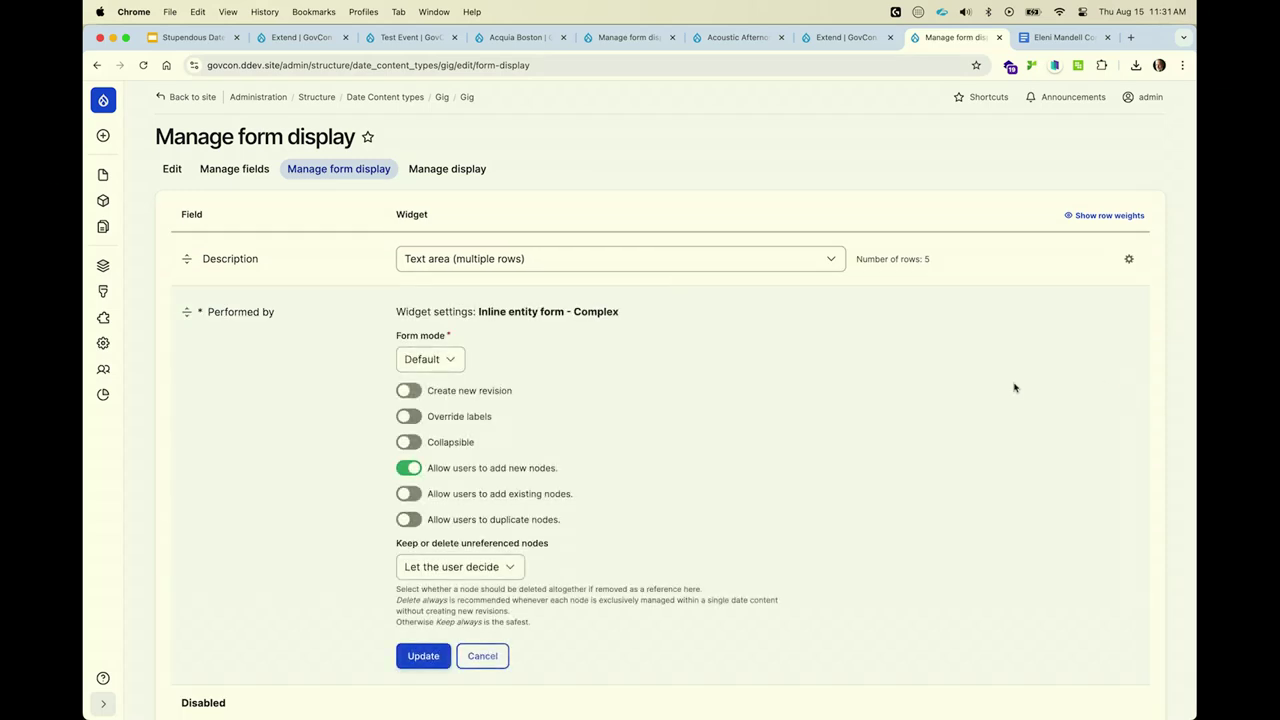
click(470, 416)
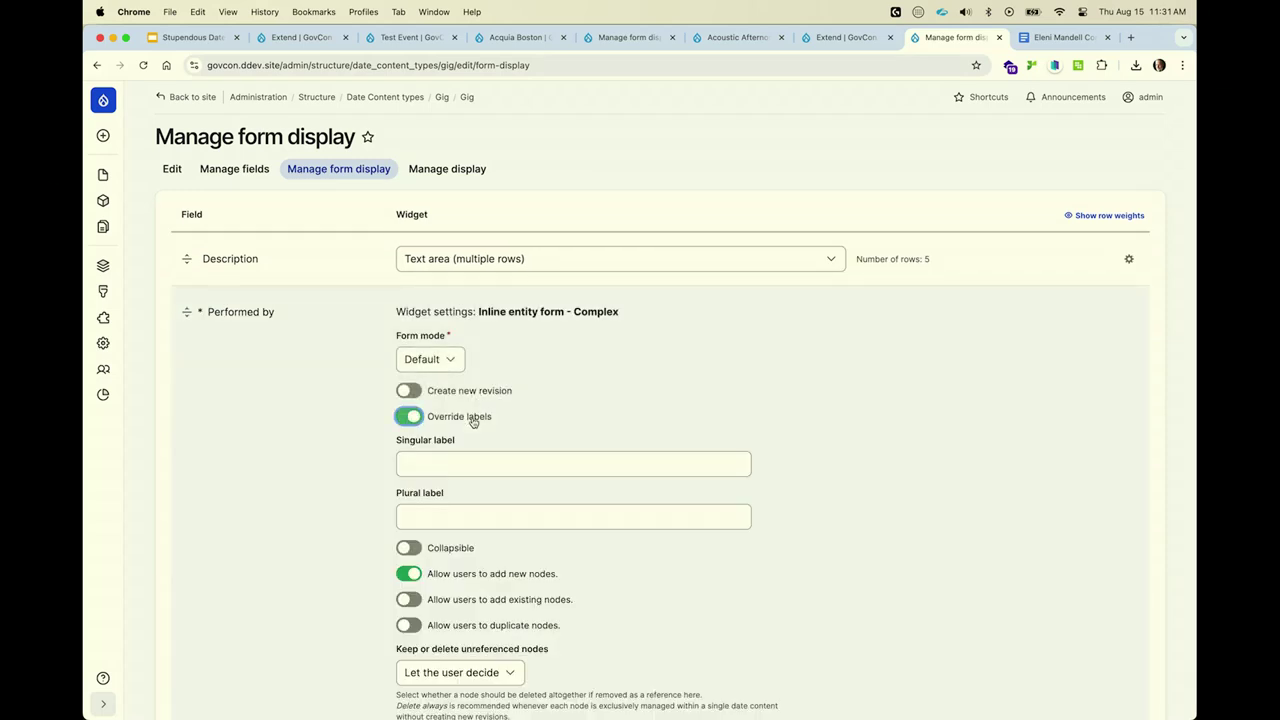
click(460, 463)
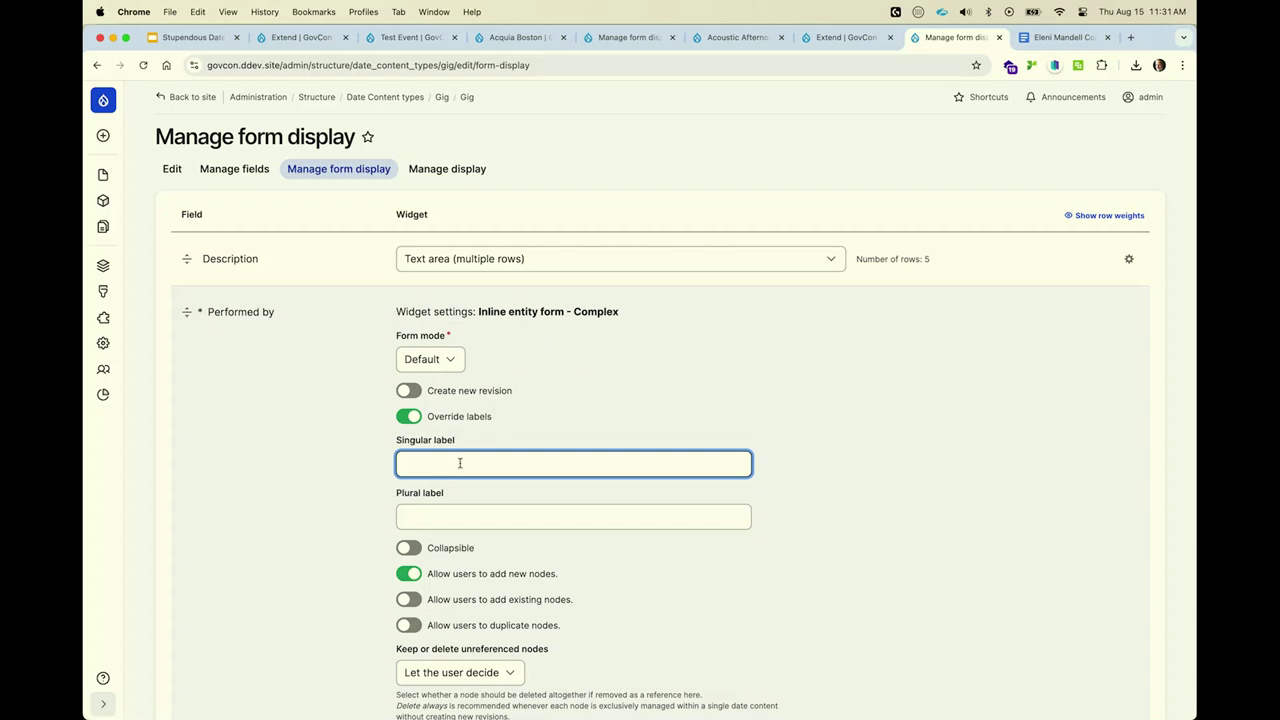
text(artist)
key(Tab)
text(artists)
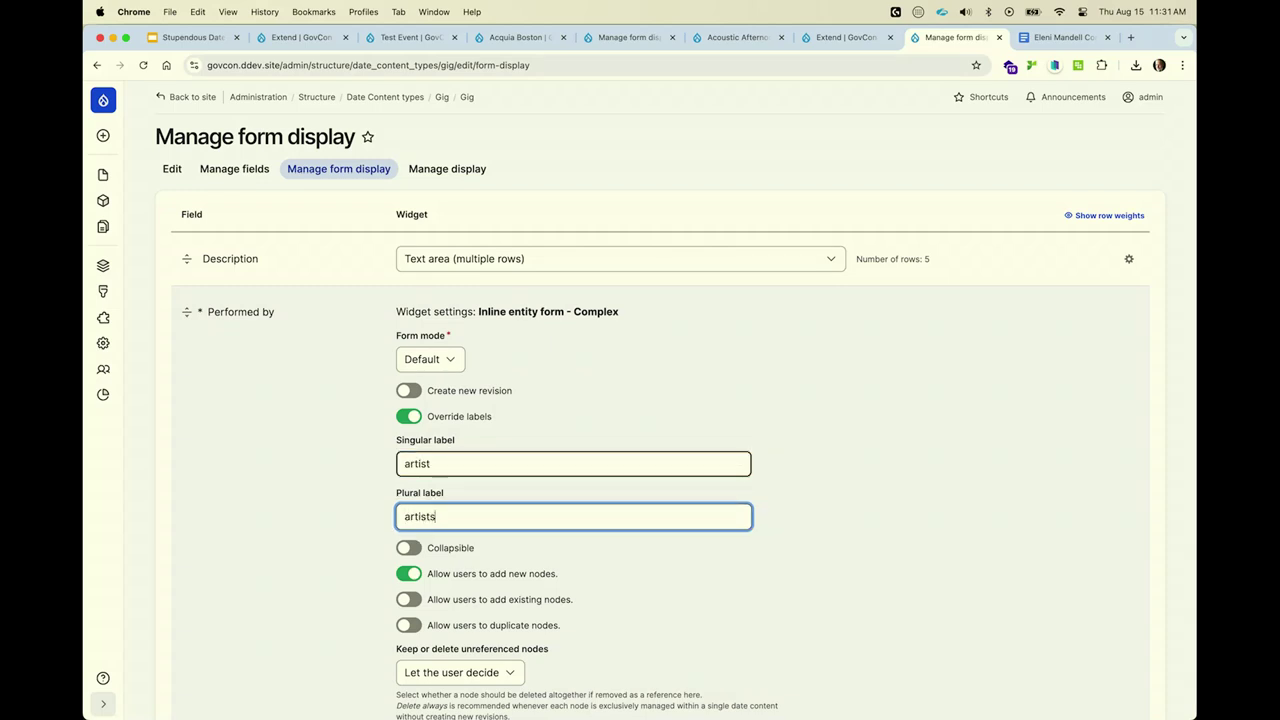
Allow users to add existing nodes in the Performed by widget, update its settings, and save the Gig form display.
scroll(466, 489, down, 3)
click(466, 489)
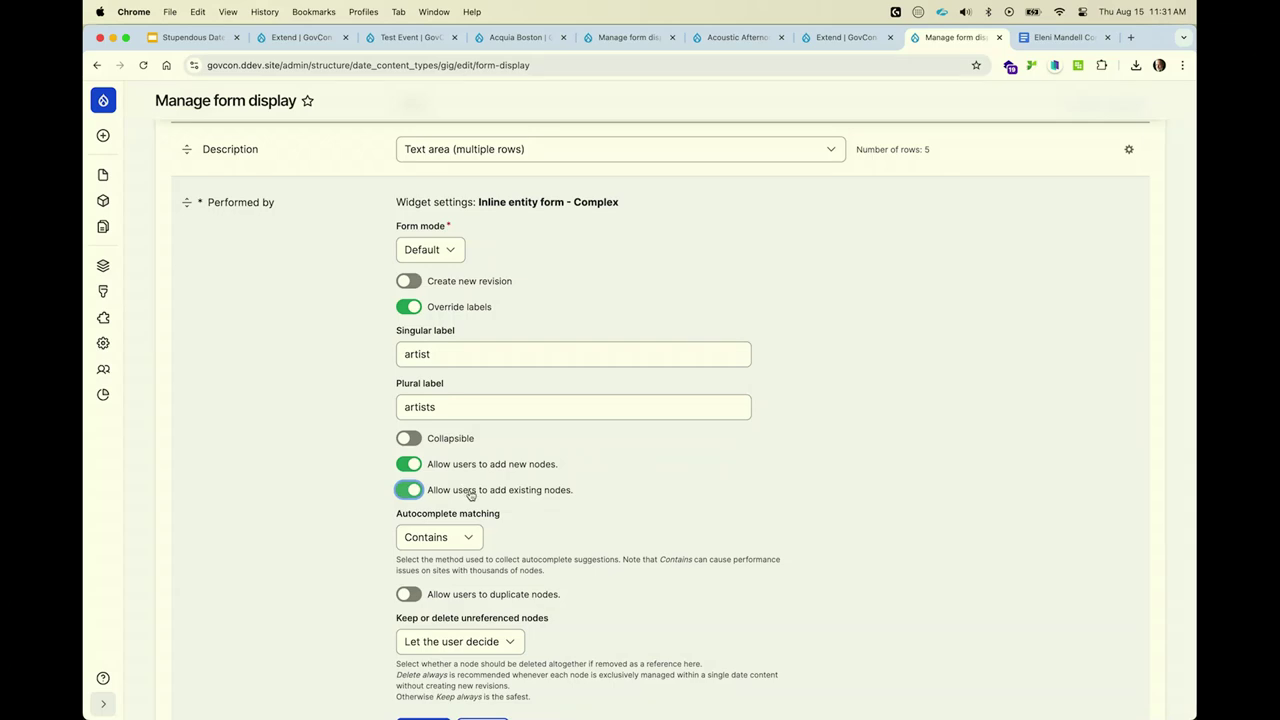
scroll(468, 492, down, 5)
click(430, 480)
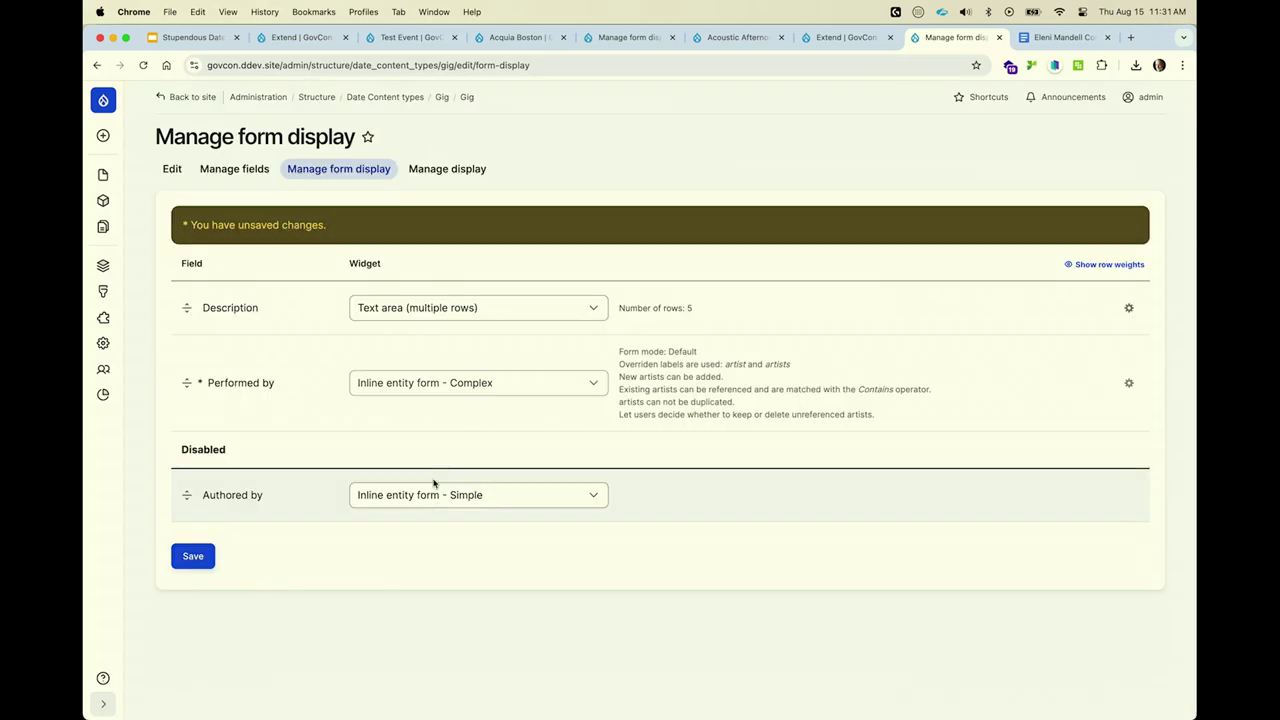
click(193, 556)
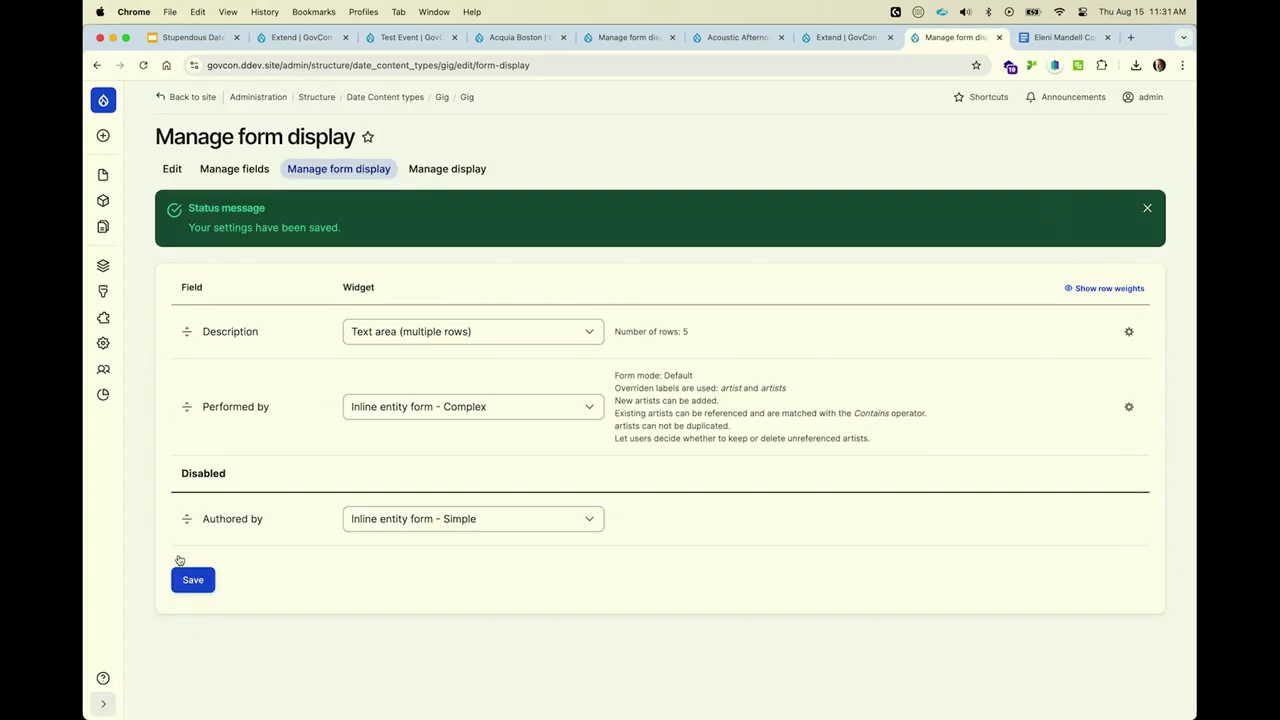
Reopen the Gig content form for Aug 23 2024 on the Acoustic Afternoons page, examine the existing-artist entry, and cancel it.
click(737, 37)
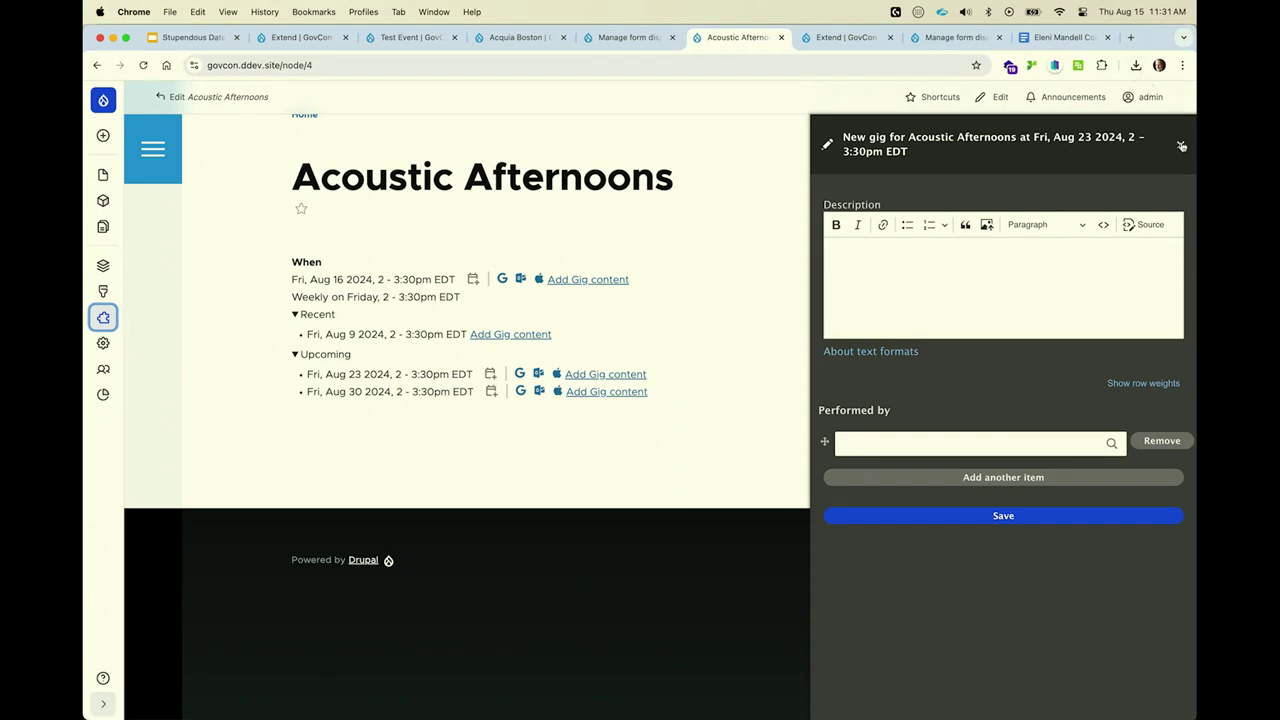
click(1180, 145)
click(655, 357)
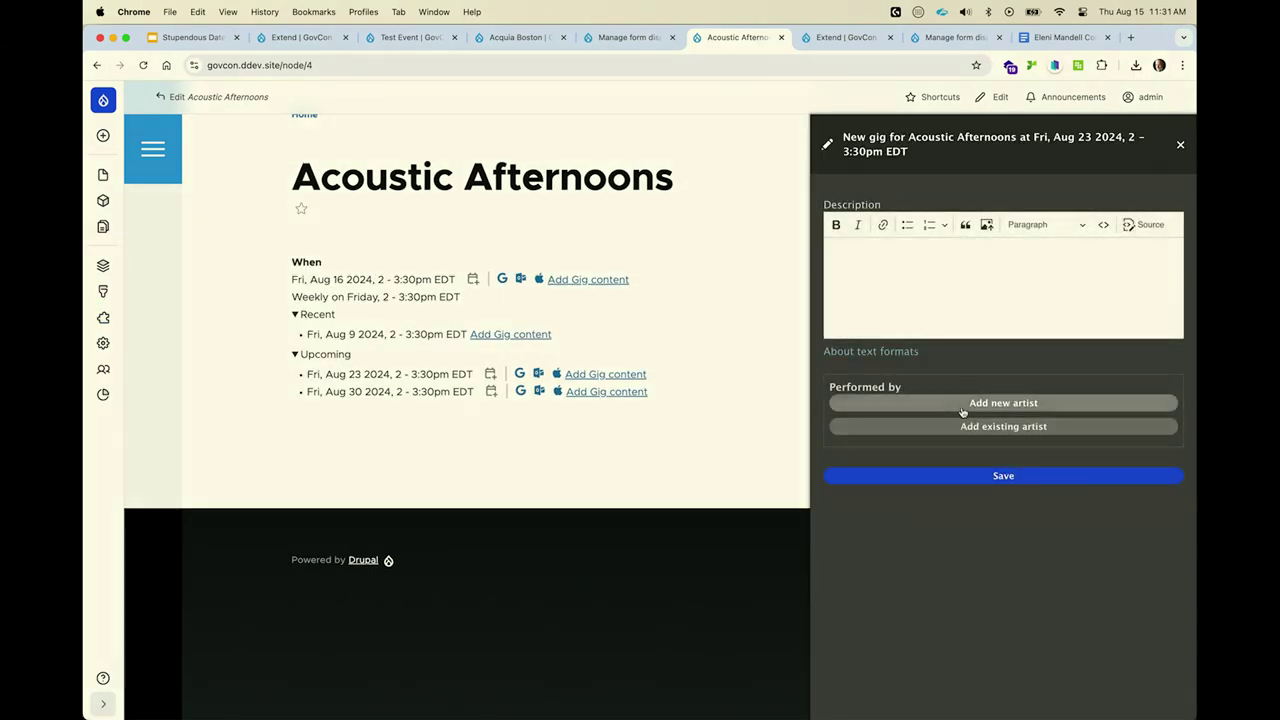
click(961, 427)
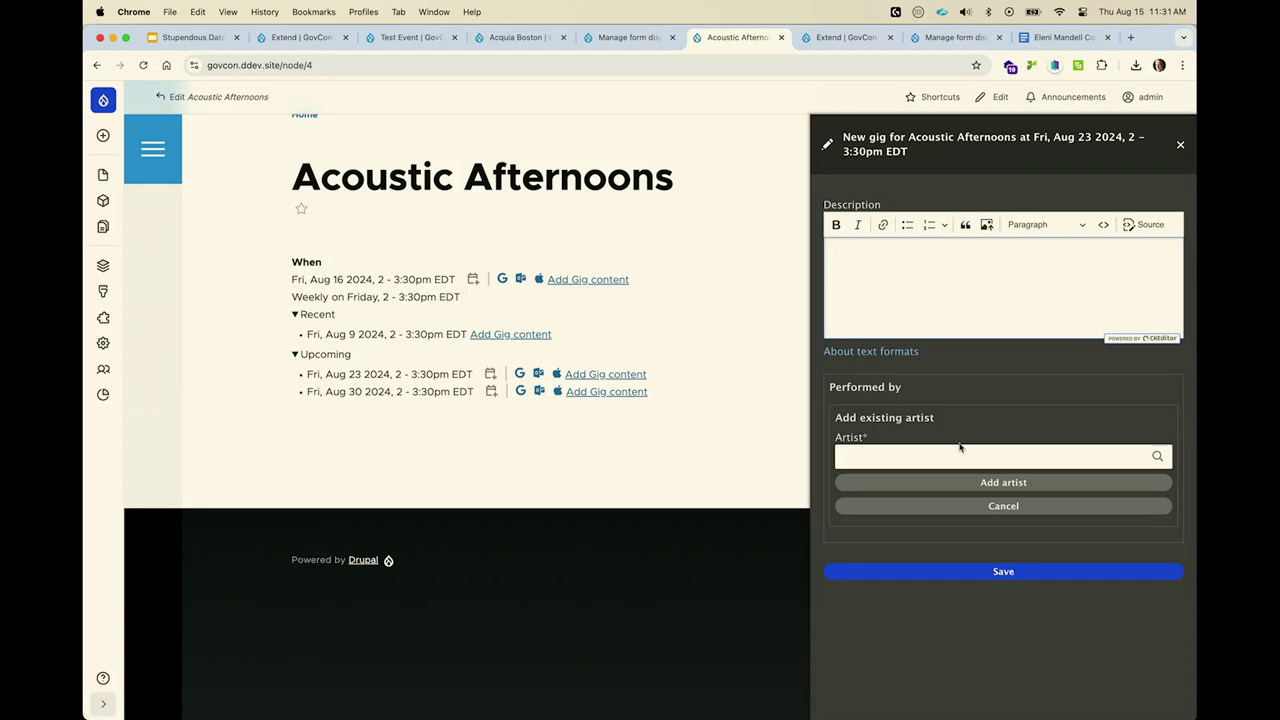
click(1025, 457)
key(Return)
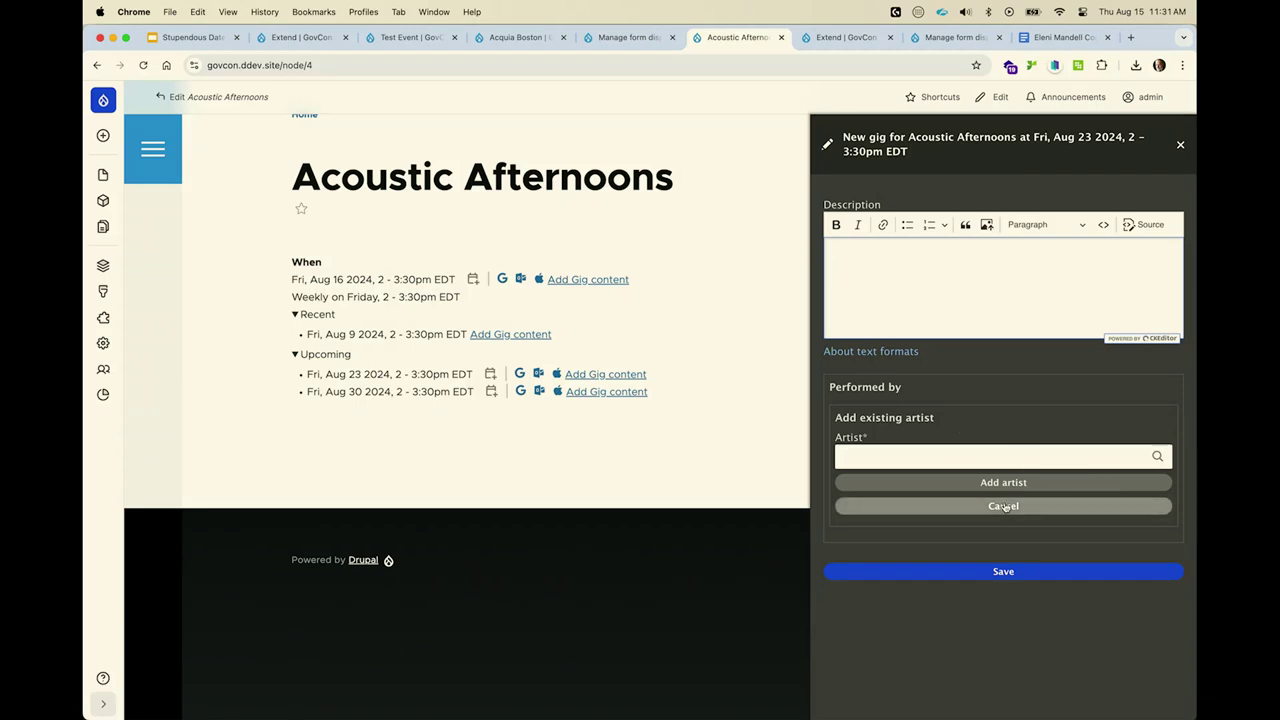
click(1006, 506)
Open the new artist form under Performed by and examine which fields it contains.
click(1004, 405)
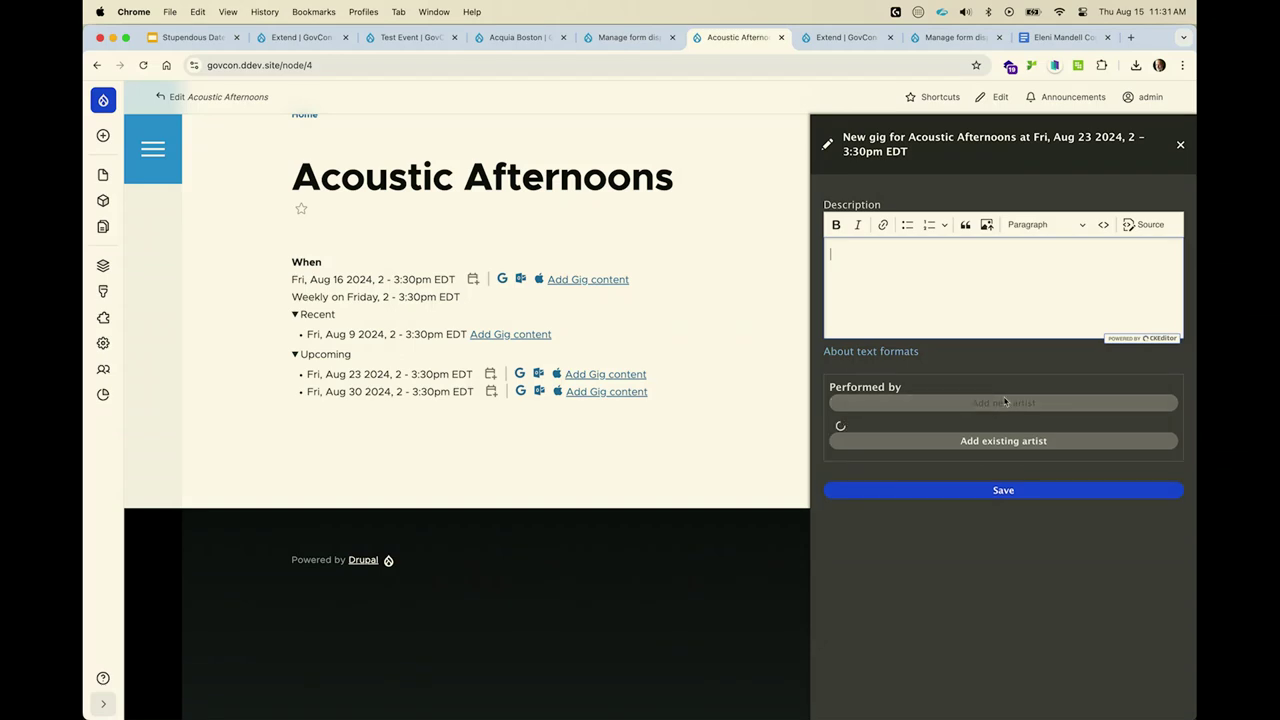
scroll(1003, 409, down, 8)
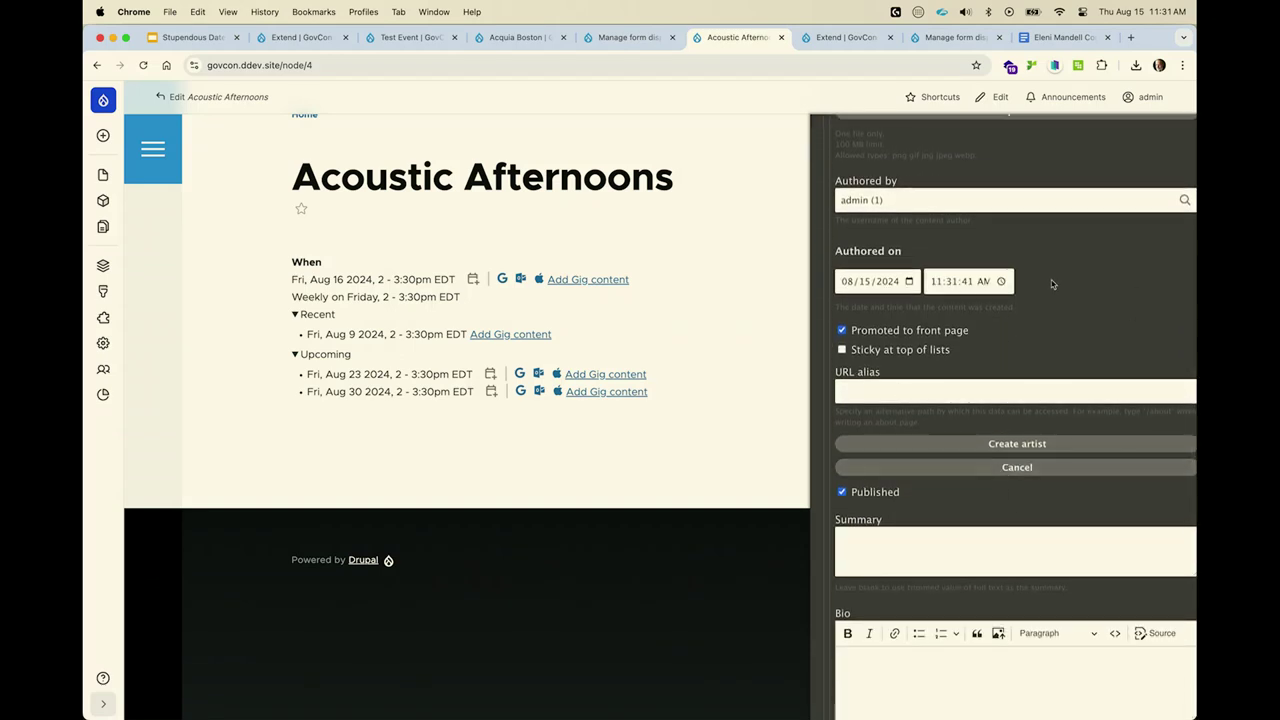
scroll(1013, 307, up, 5)
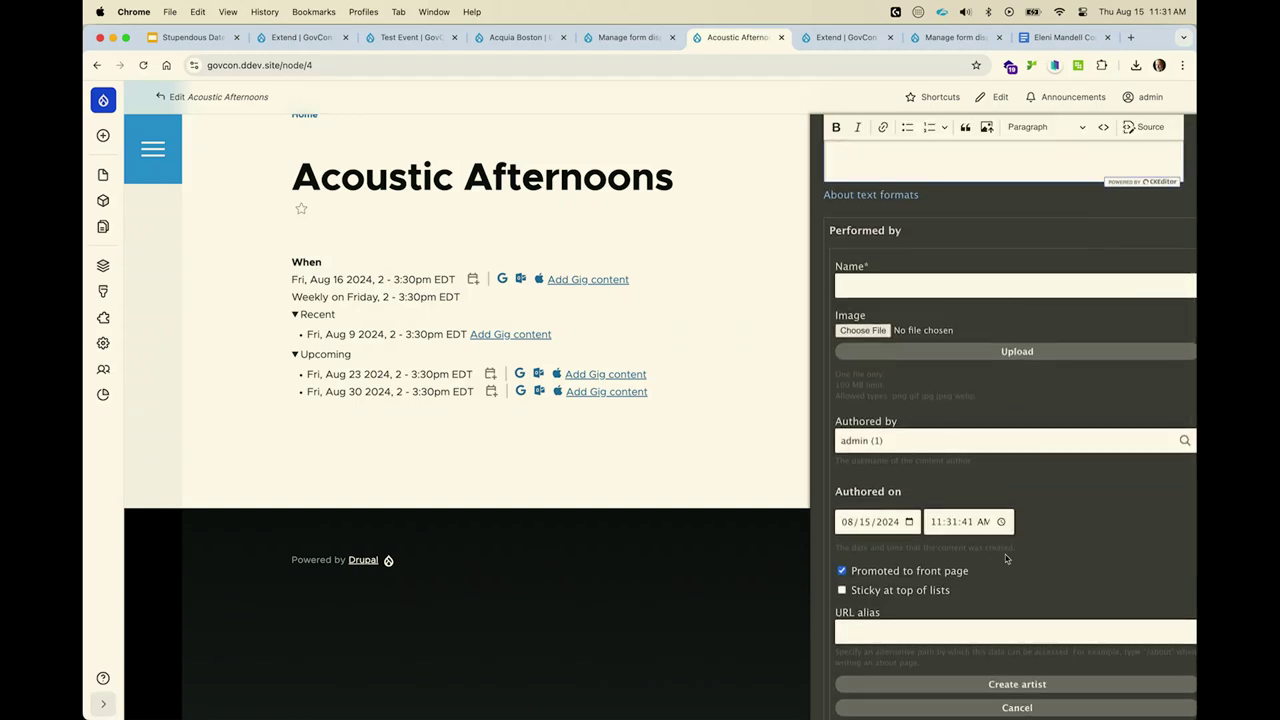
scroll(1006, 559, down, 5)
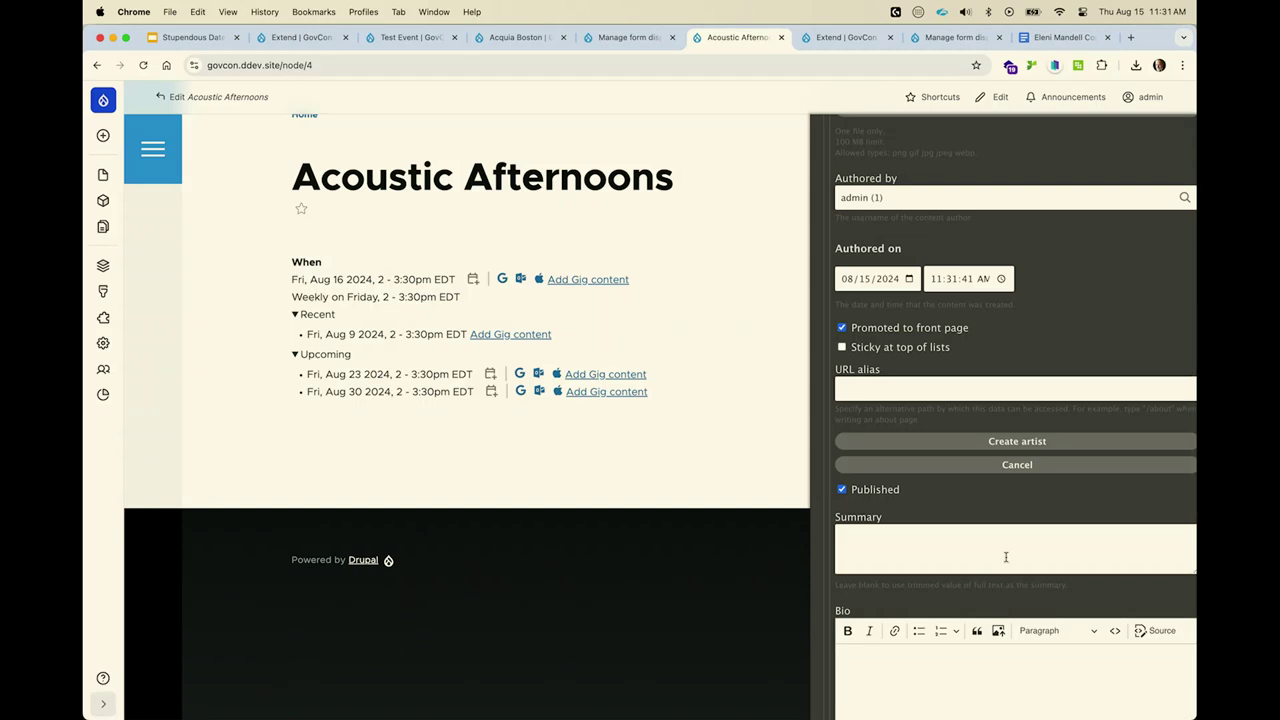
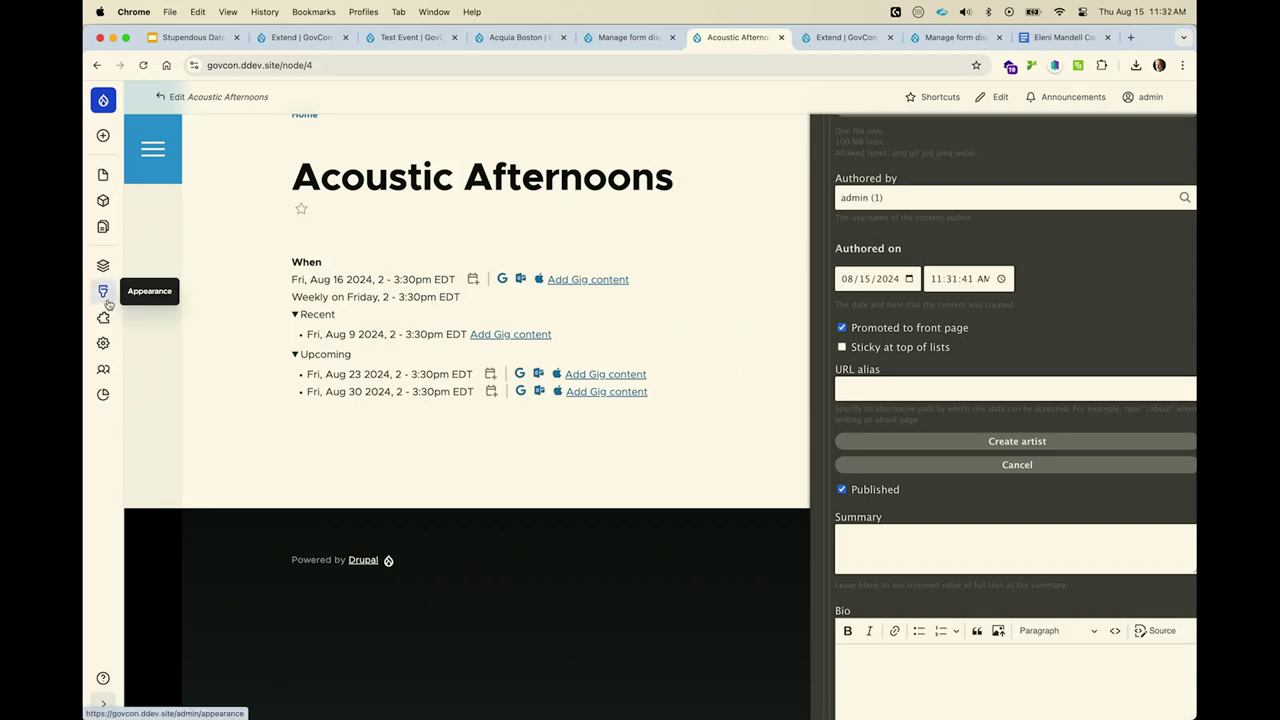
Add a Content form mode named Embedded, enable it for the Artist content type, and save it.
click(104, 266)
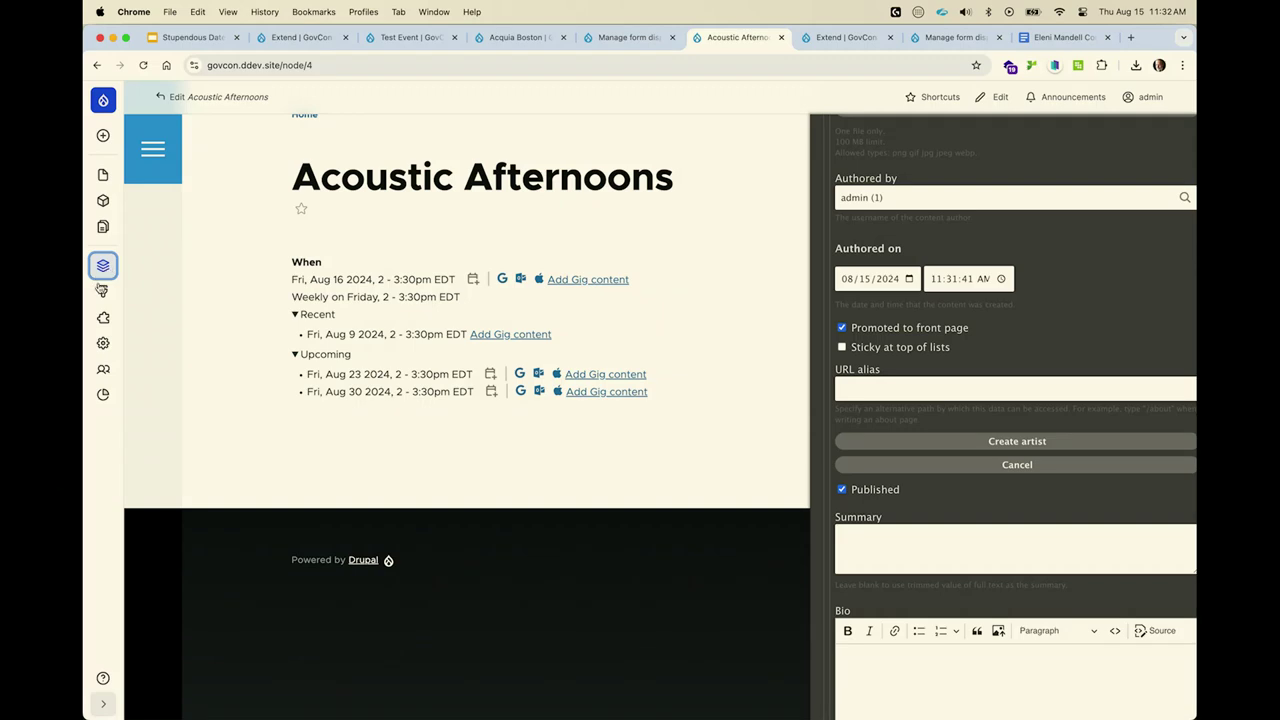
mouse_move(103, 268)
click(170, 275)
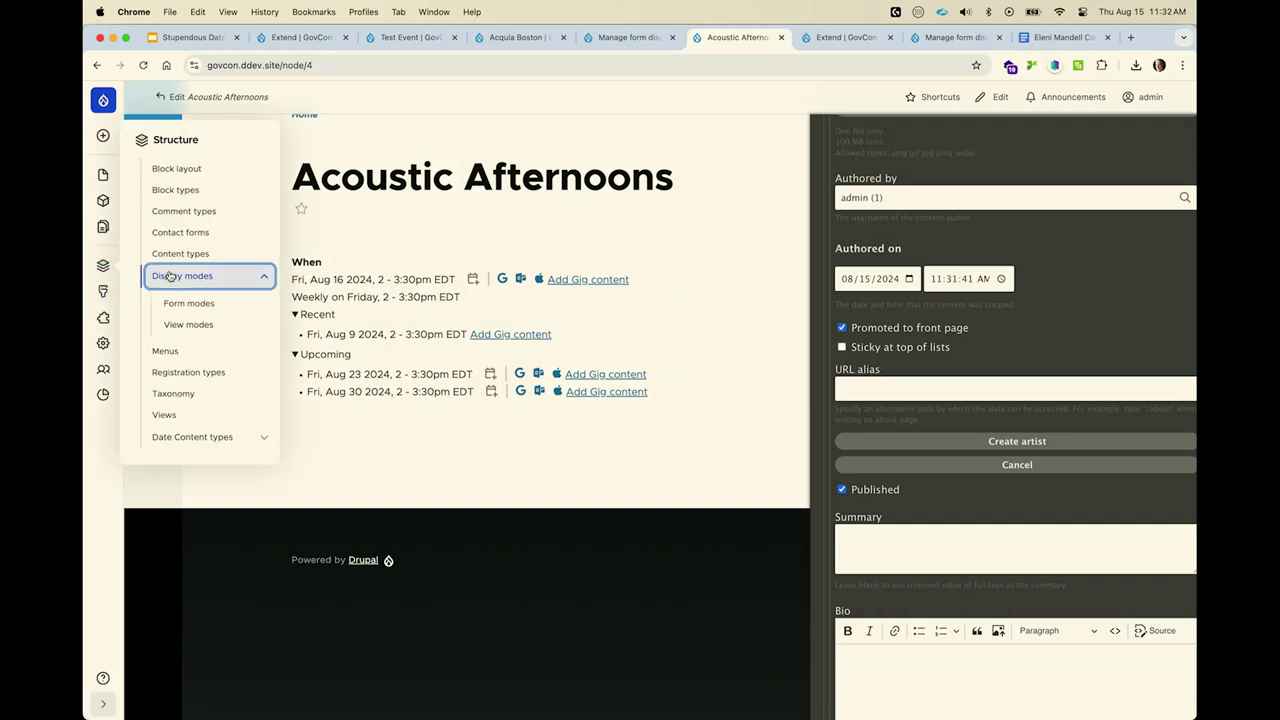
click(186, 302)
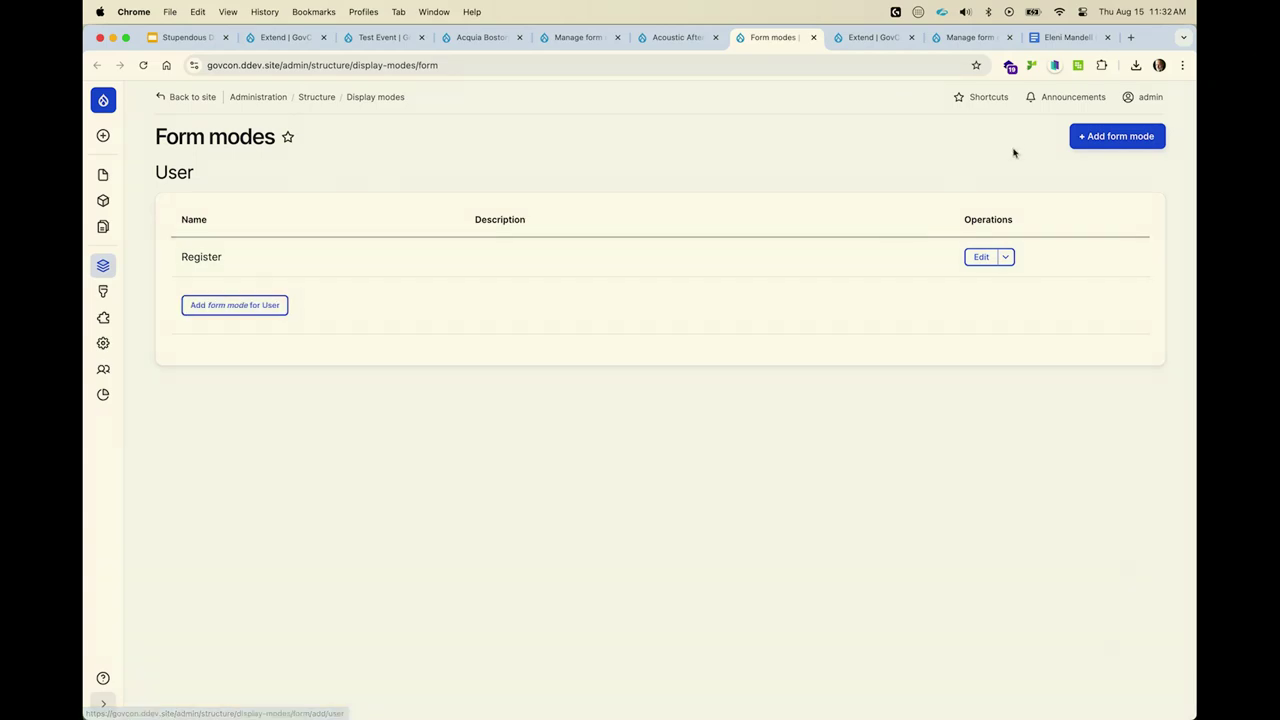
click(1080, 135)
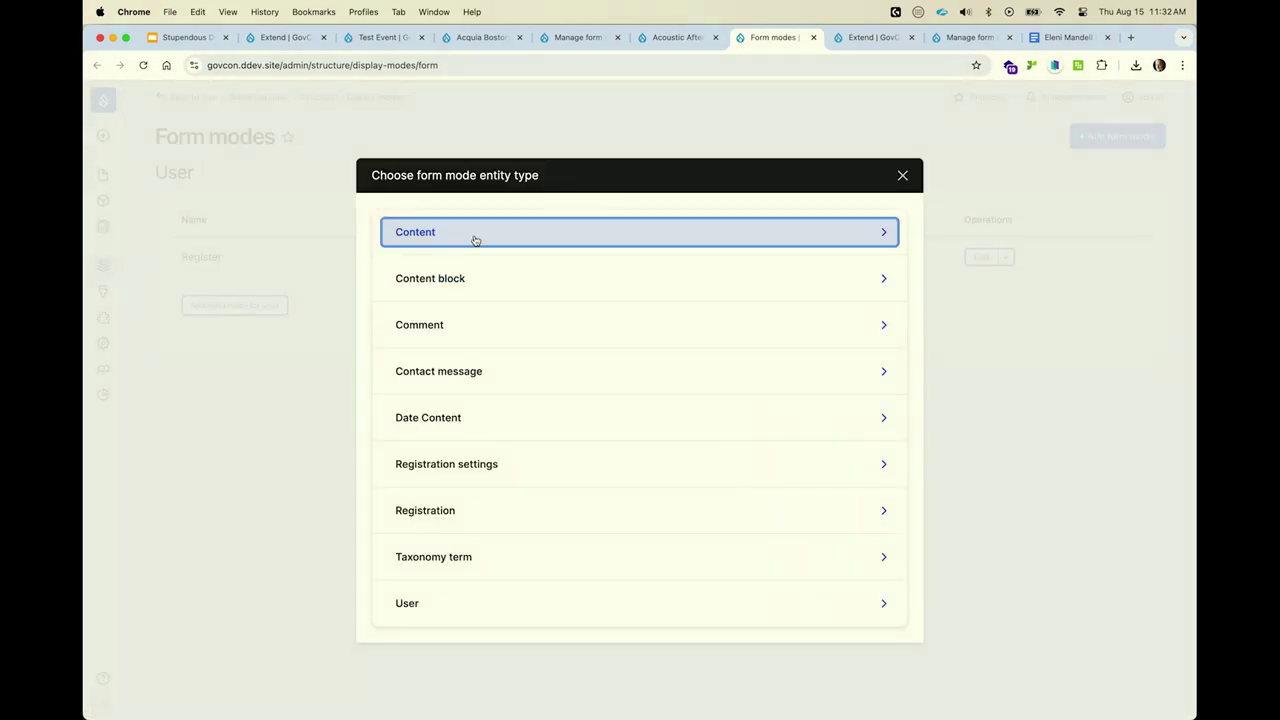
click(474, 240)
click(392, 455)
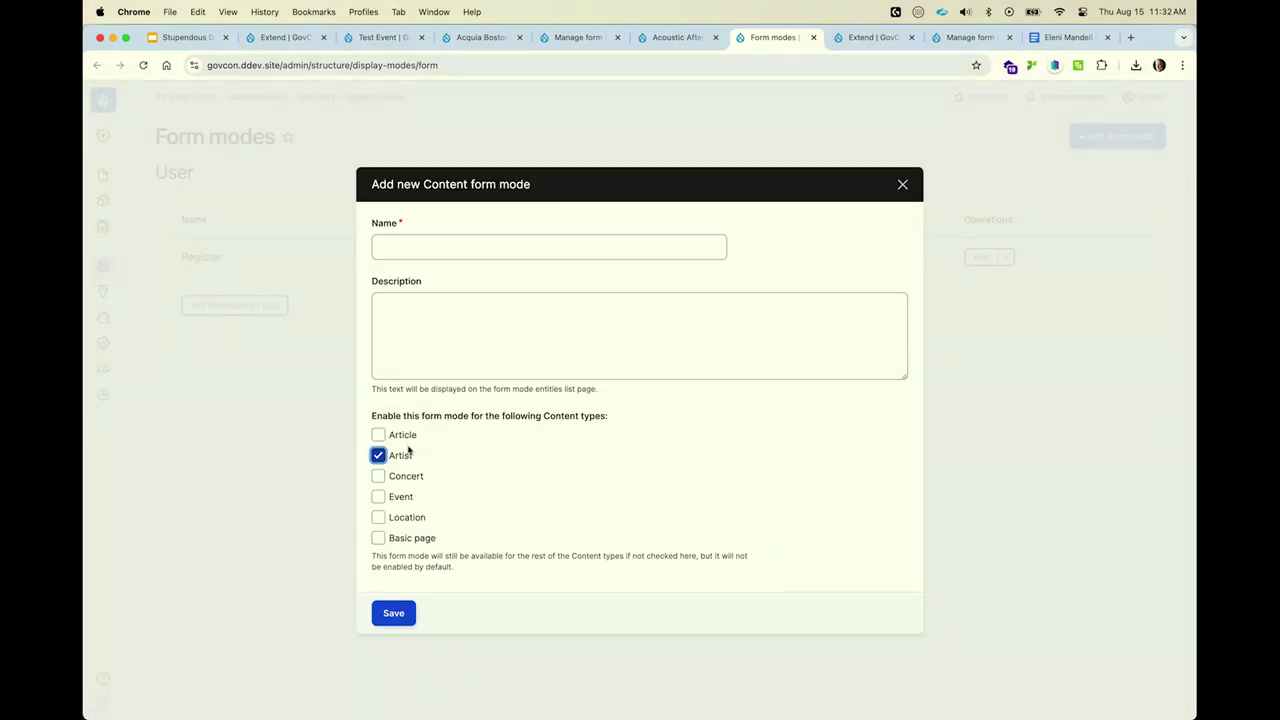
click(443, 246)
click(463, 349)
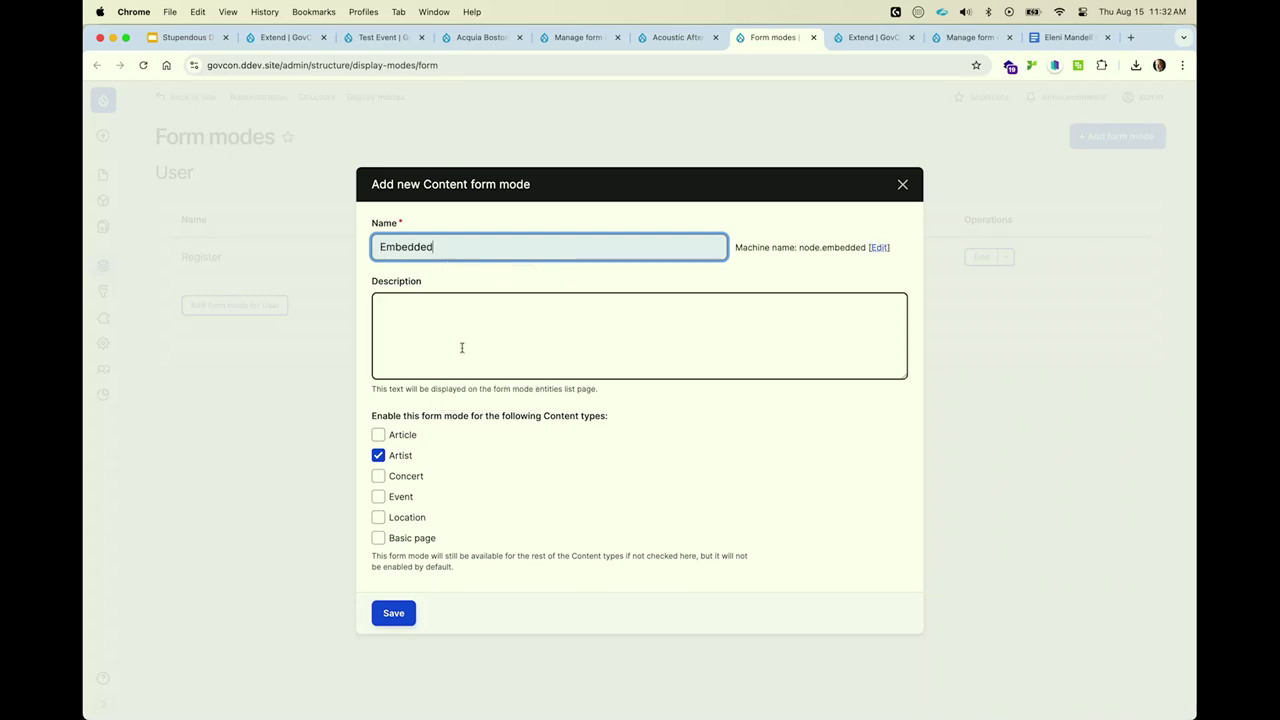
click(393, 613)
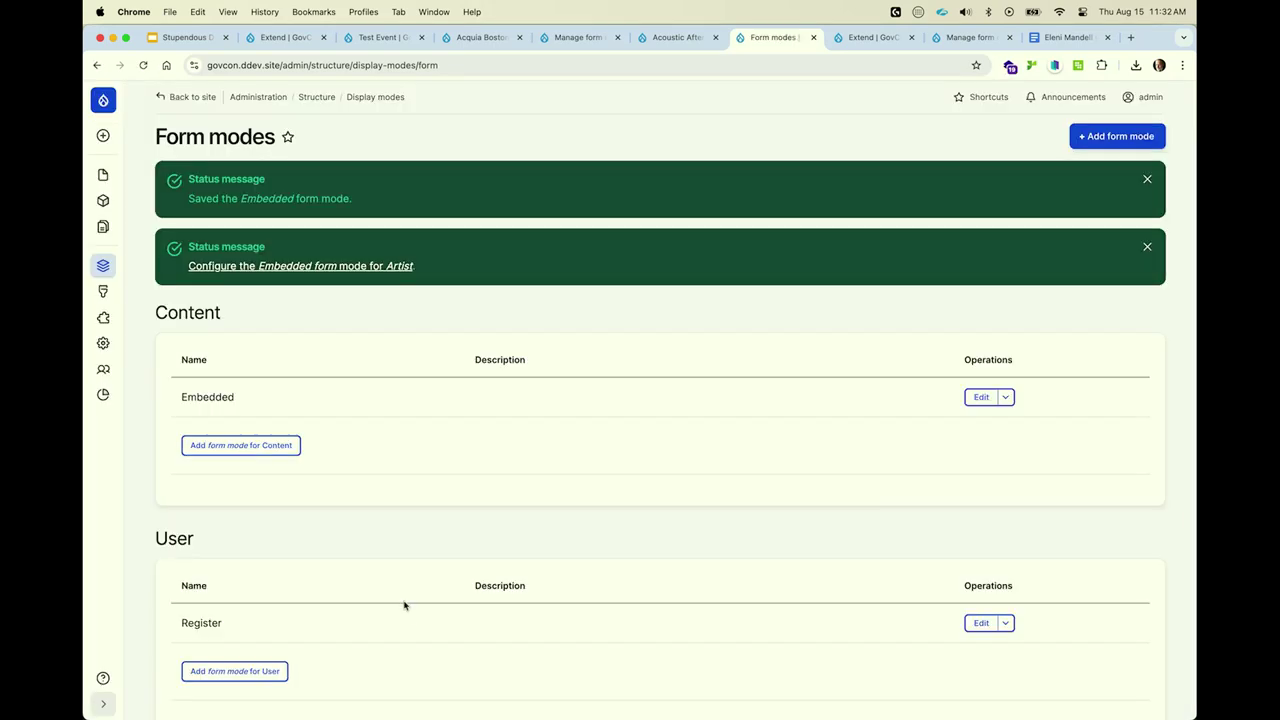
Disable Published, URL alias, Sticky at top of lists, Promoted to front page, Authored on and Authored by in Artist's Embedded form display, and save it.
click(330, 268)
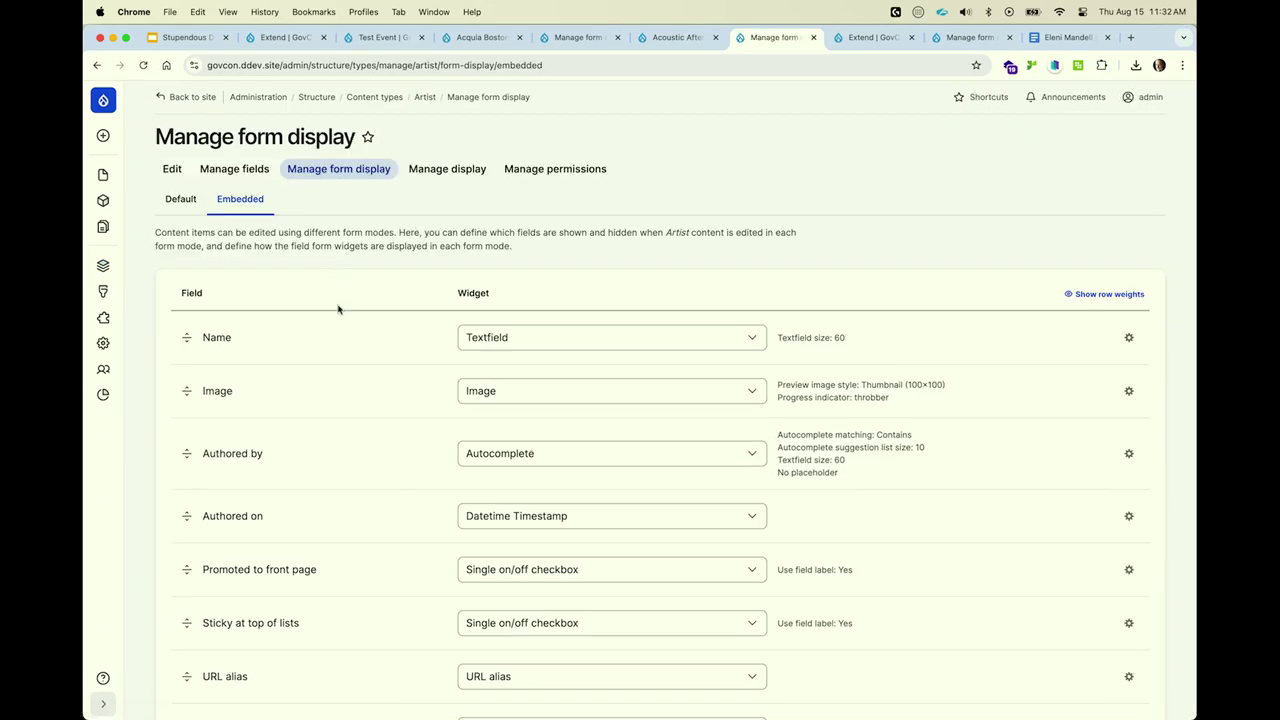
scroll(337, 320, down, 5)
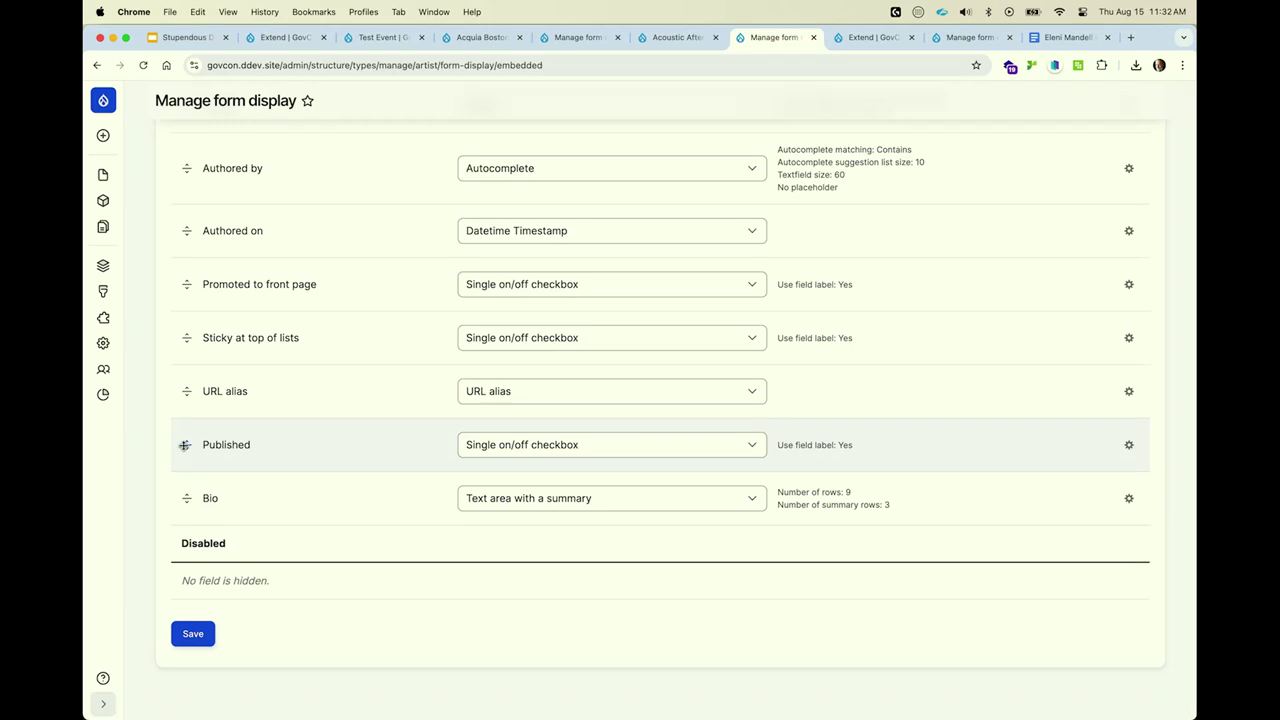
drag(187, 440, 190, 585)
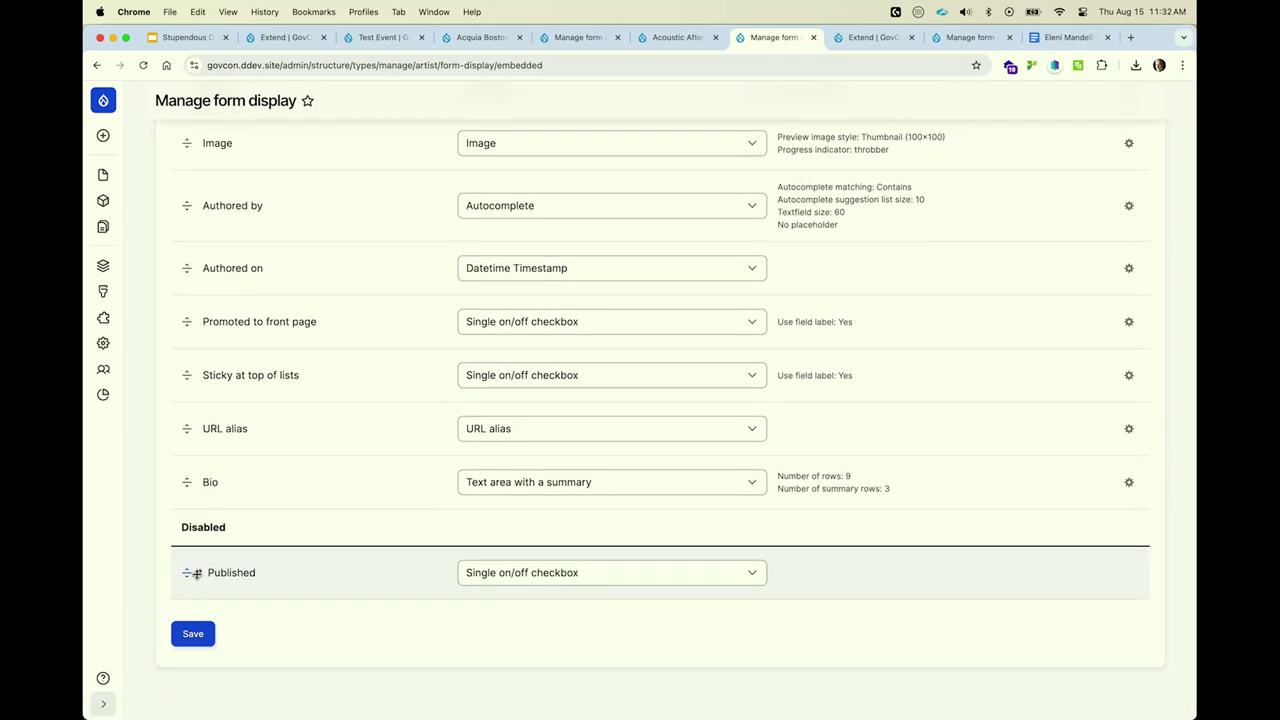
drag(189, 432, 197, 497)
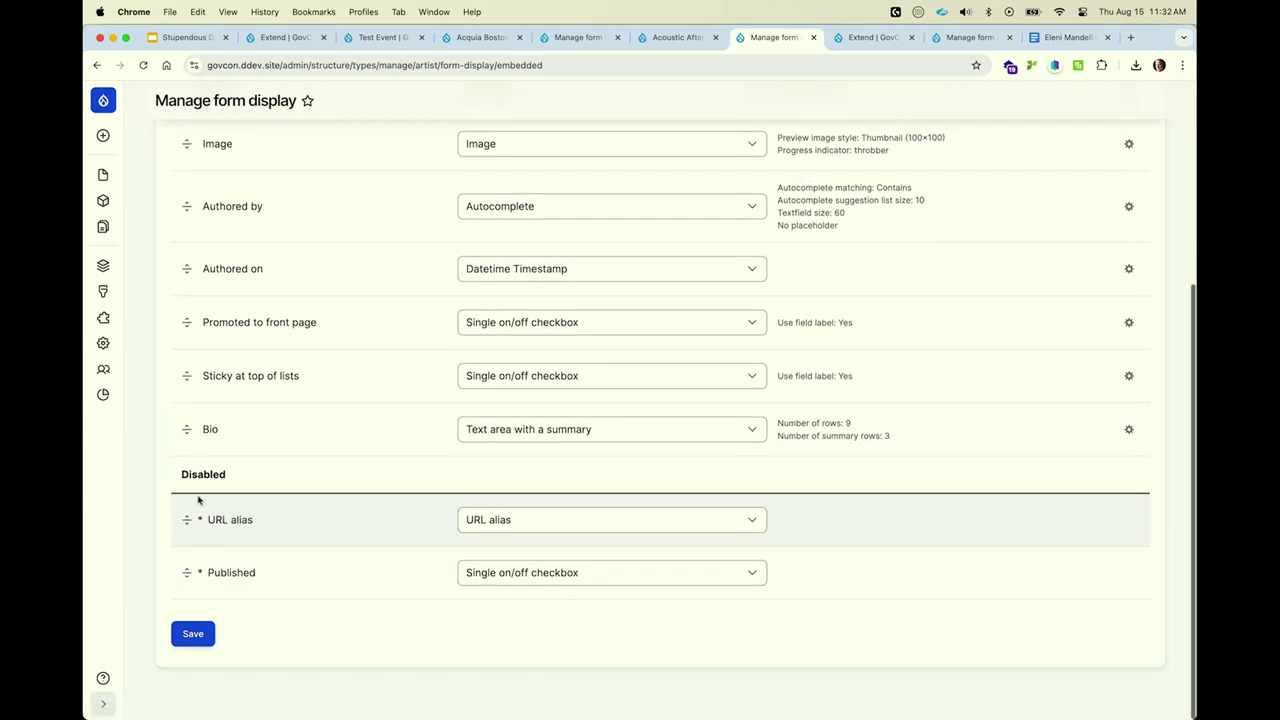
drag(187, 374, 195, 518)
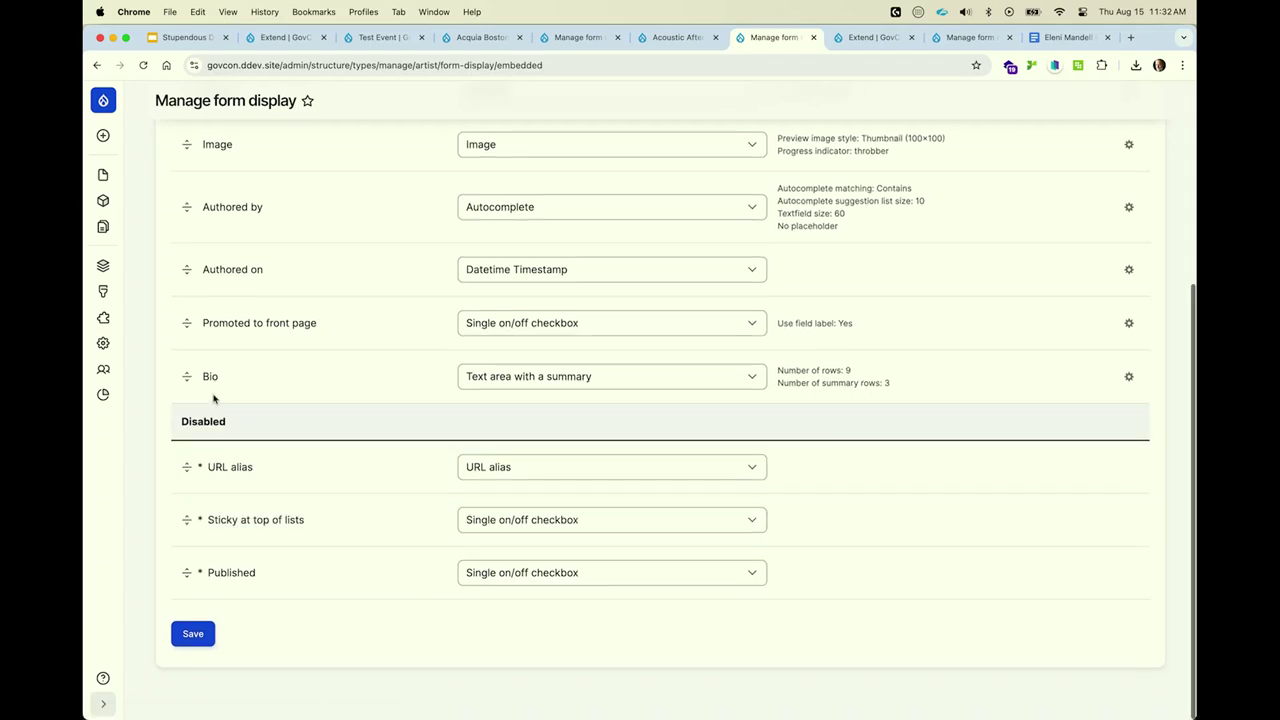
drag(189, 325, 192, 414)
drag(186, 269, 190, 414)
drag(188, 208, 206, 331)
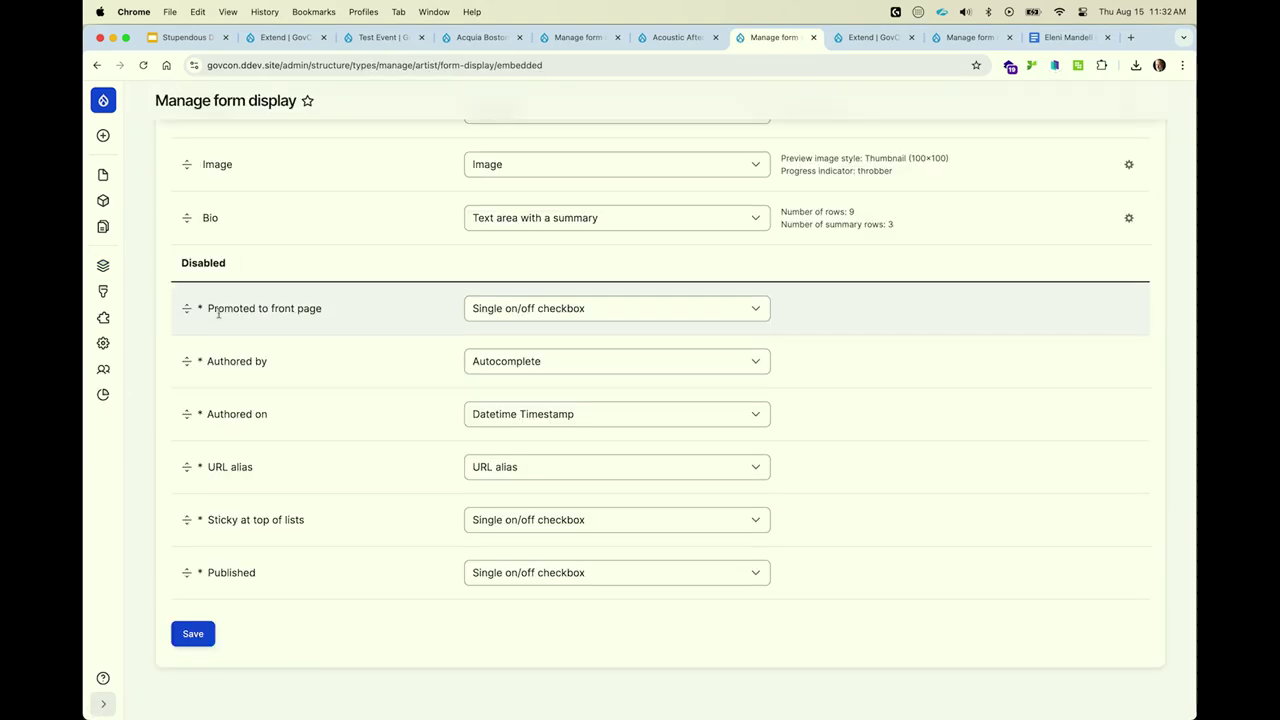
scroll(210, 320, up, 5)
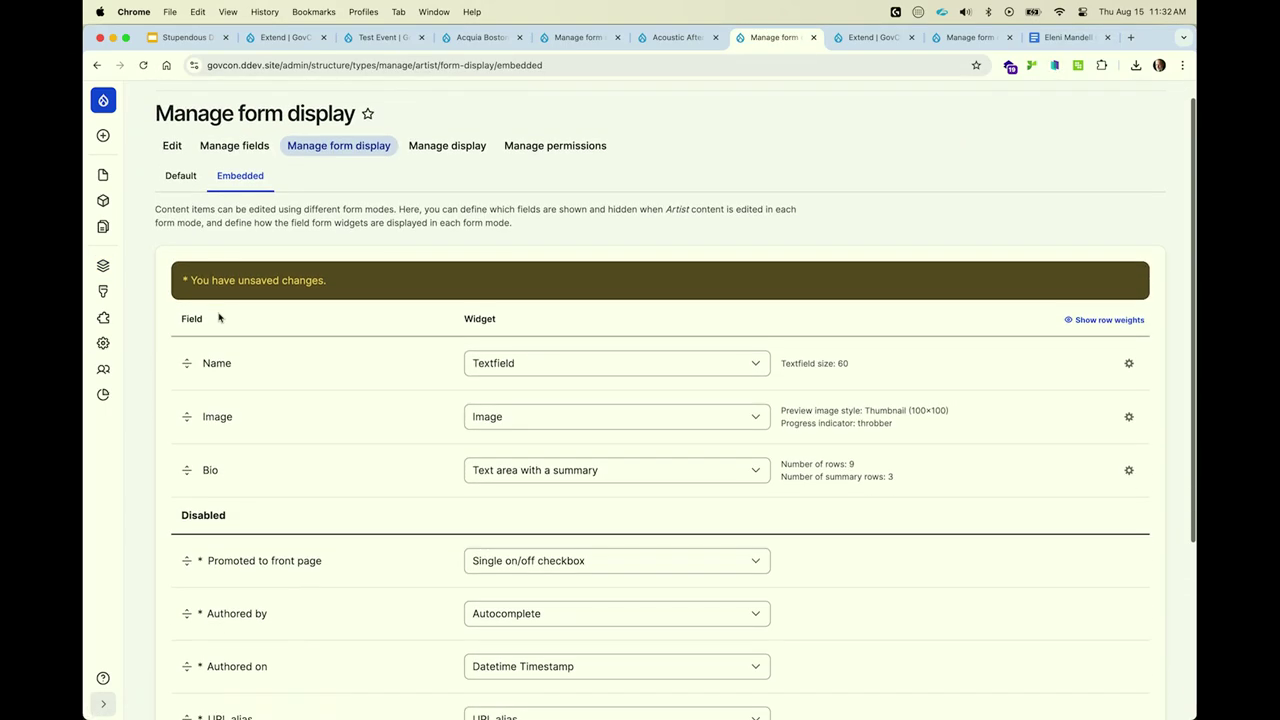
scroll(219, 318, down, 1)
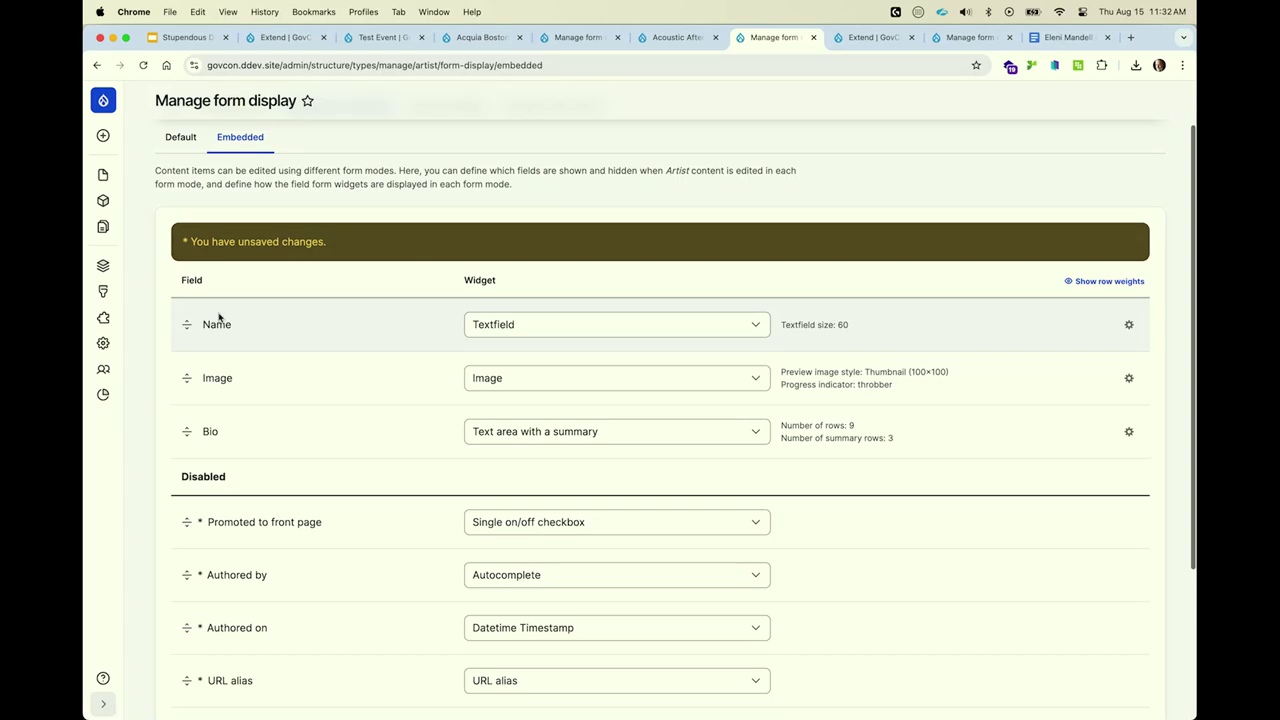
scroll(212, 428, down, 5)
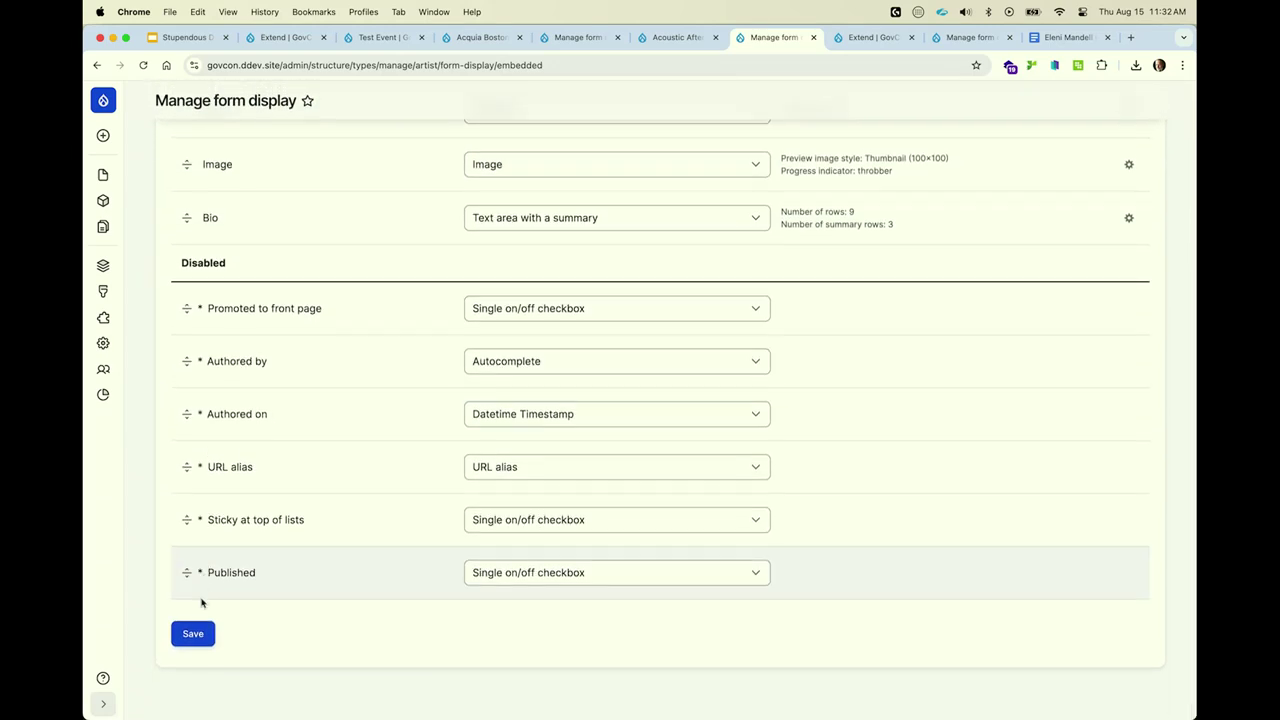
click(194, 632)
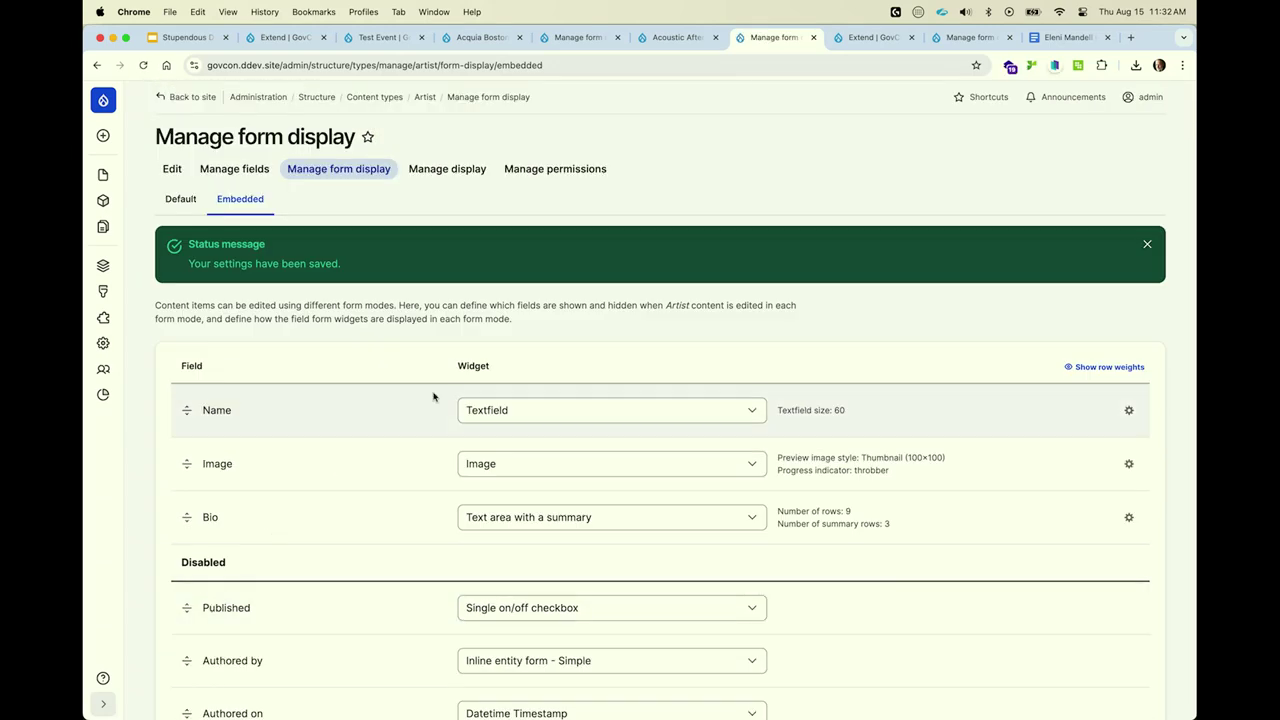
Set the Performed by widget's form mode to Embedded, update its settings, and save the Gig form display.
click(953, 37)
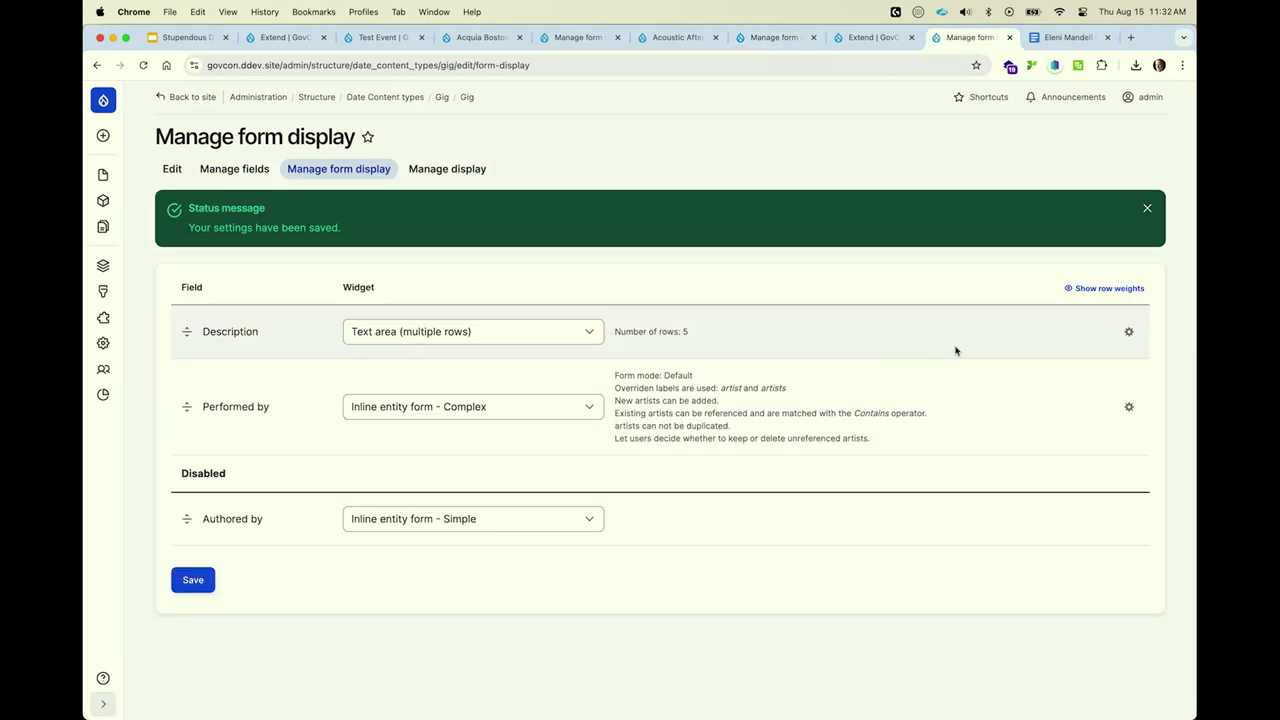
click(1129, 408)
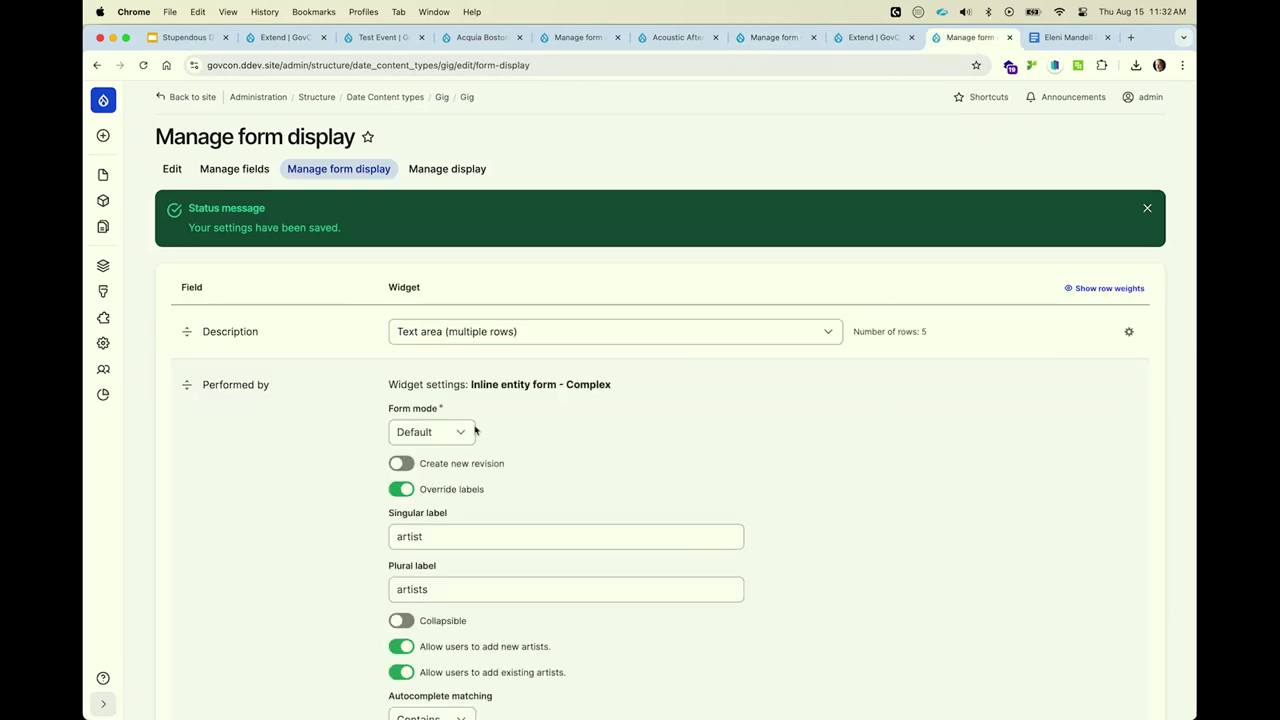
click(449, 431)
click(432, 449)
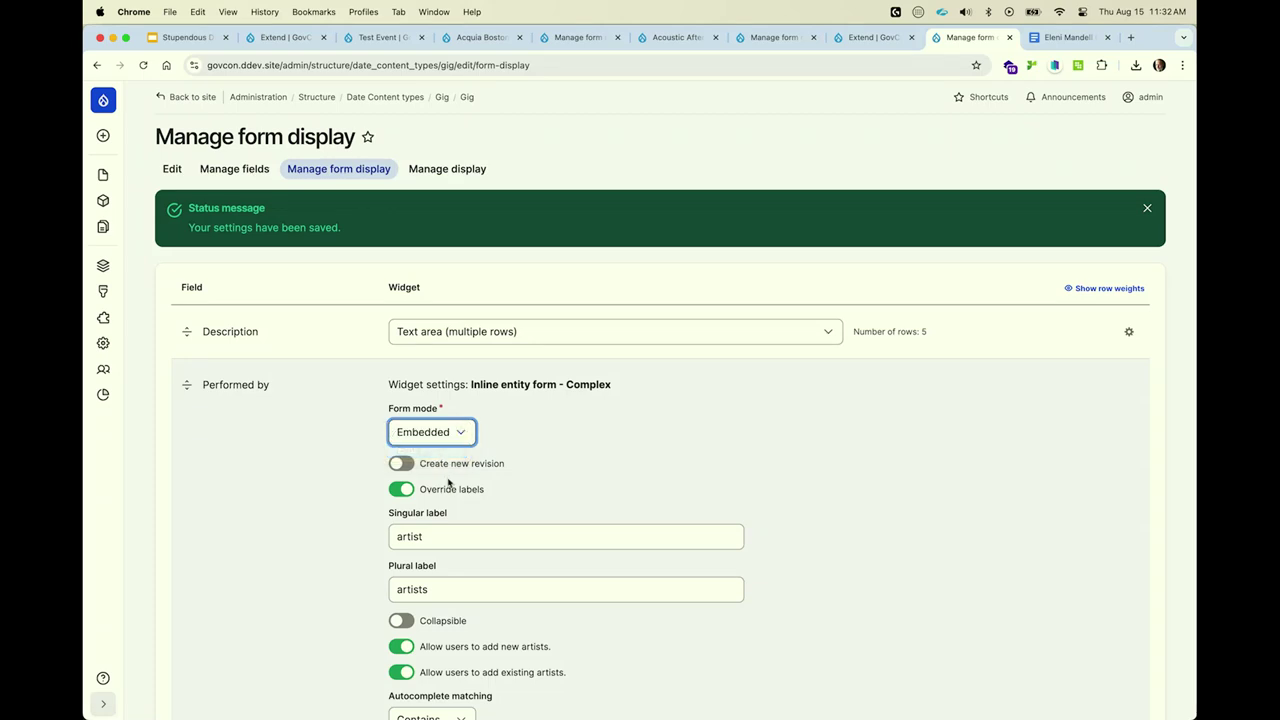
scroll(449, 480, down, 5)
click(410, 482)
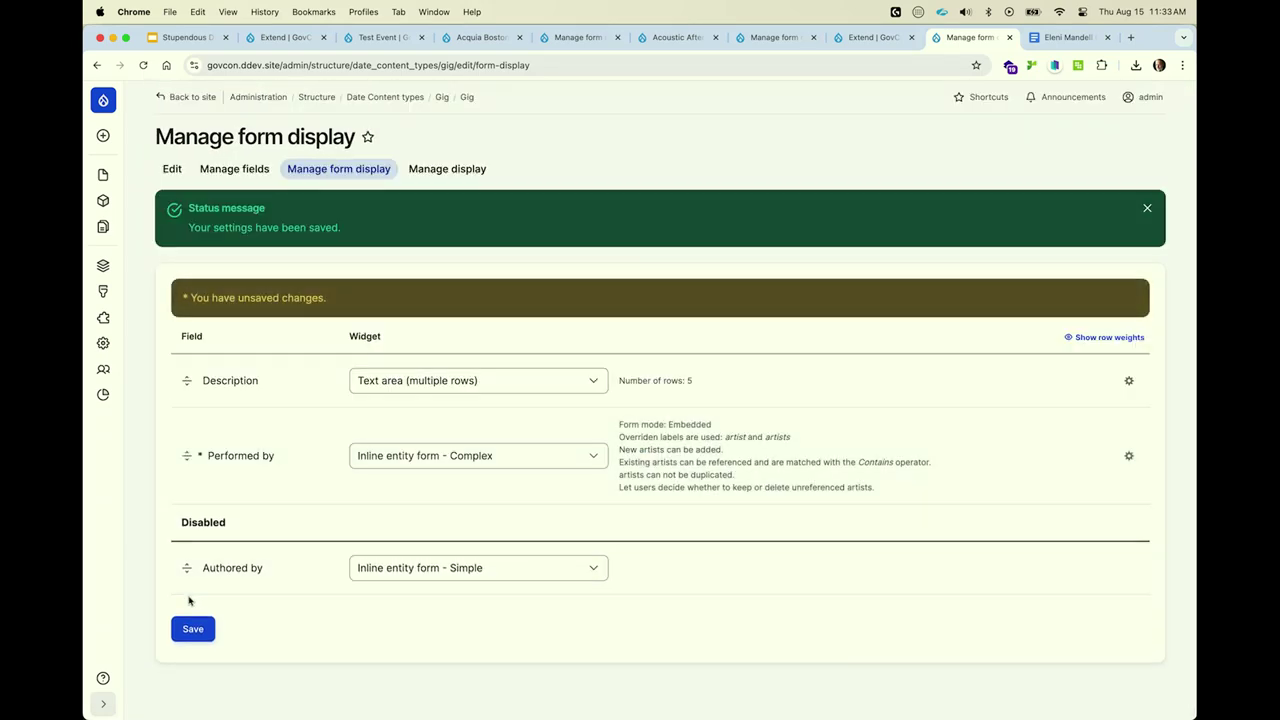
click(191, 629)
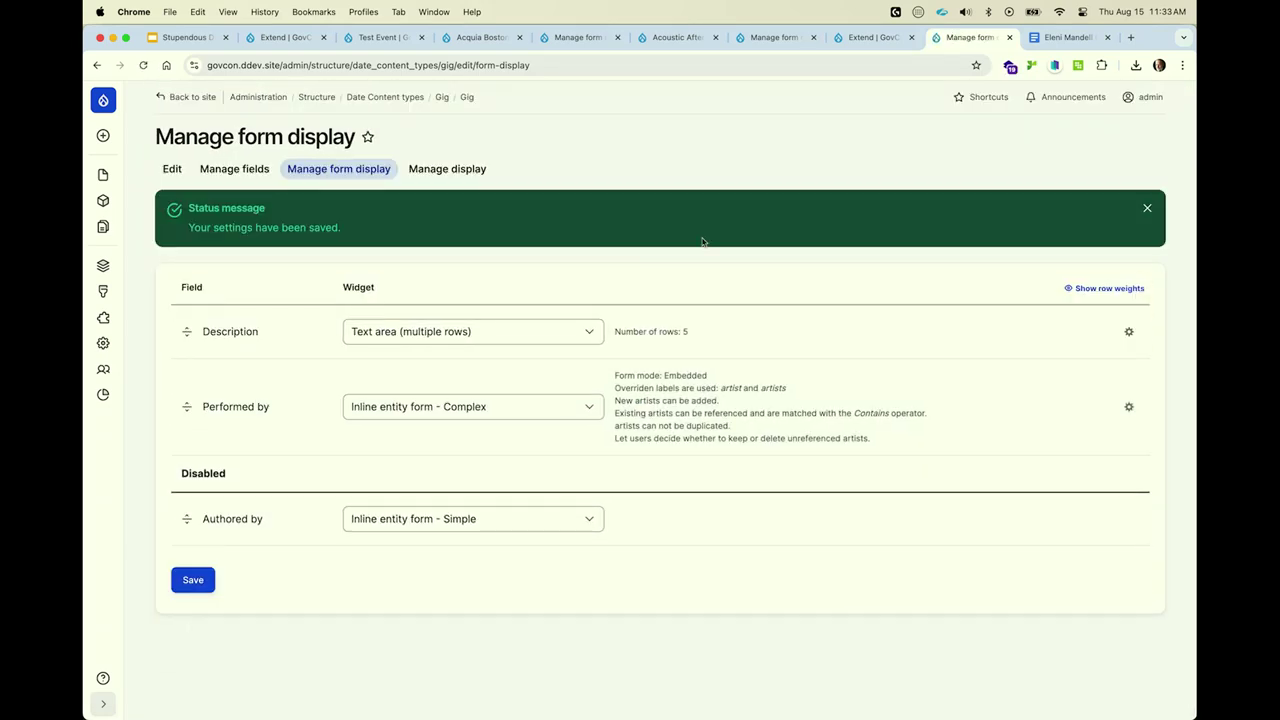
Open the Gig content form for Aug 23 2024 on the Acoustic Afternoons page and examine its artist fields.
click(672, 38)
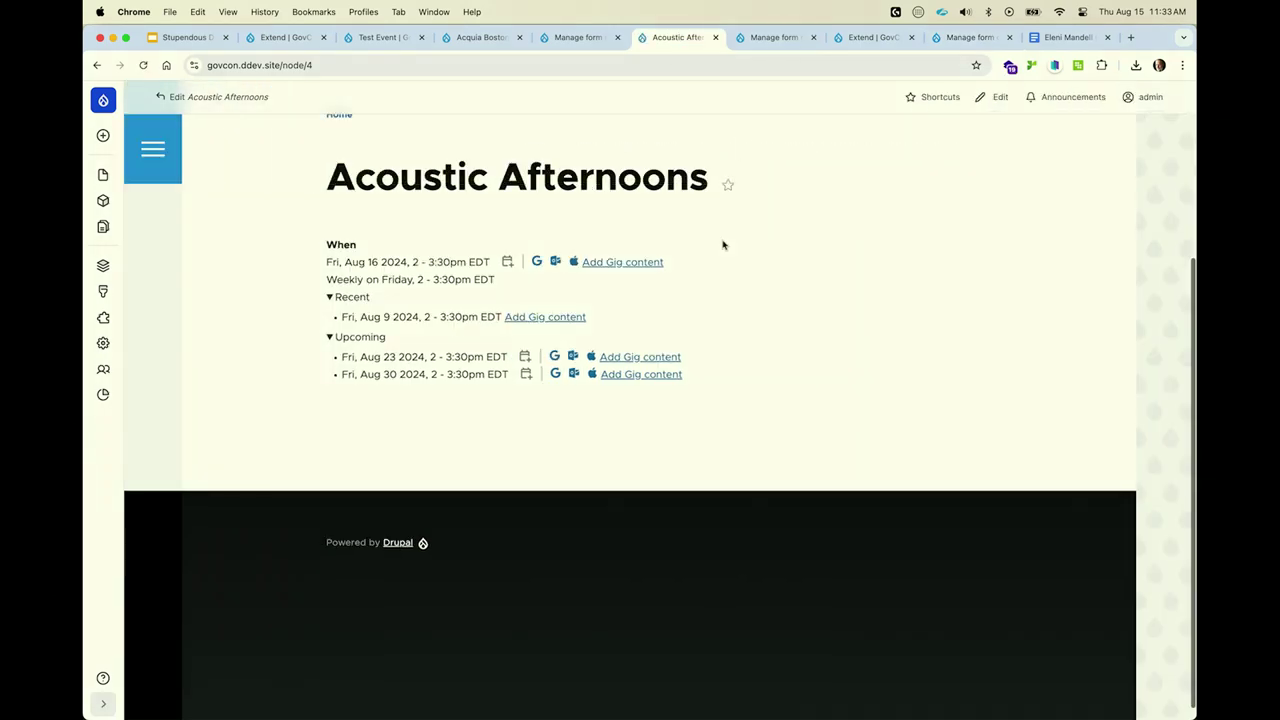
click(659, 358)
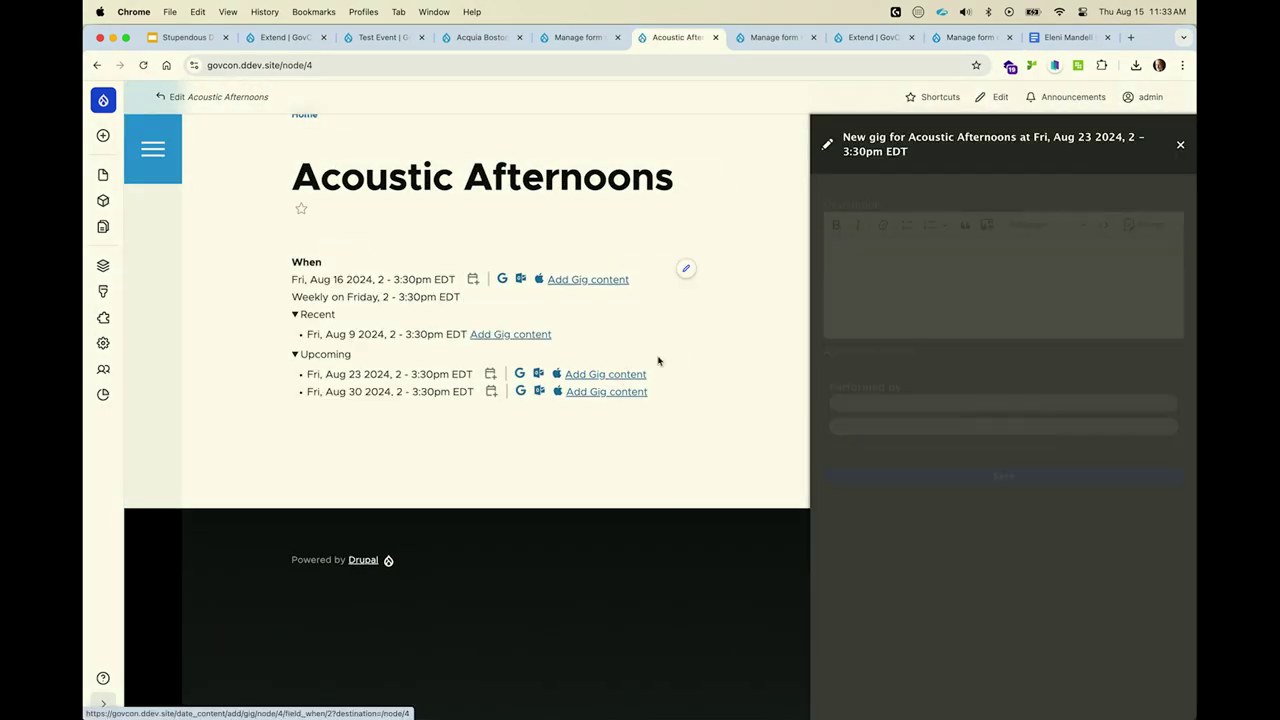
scroll(893, 402, down, 4)
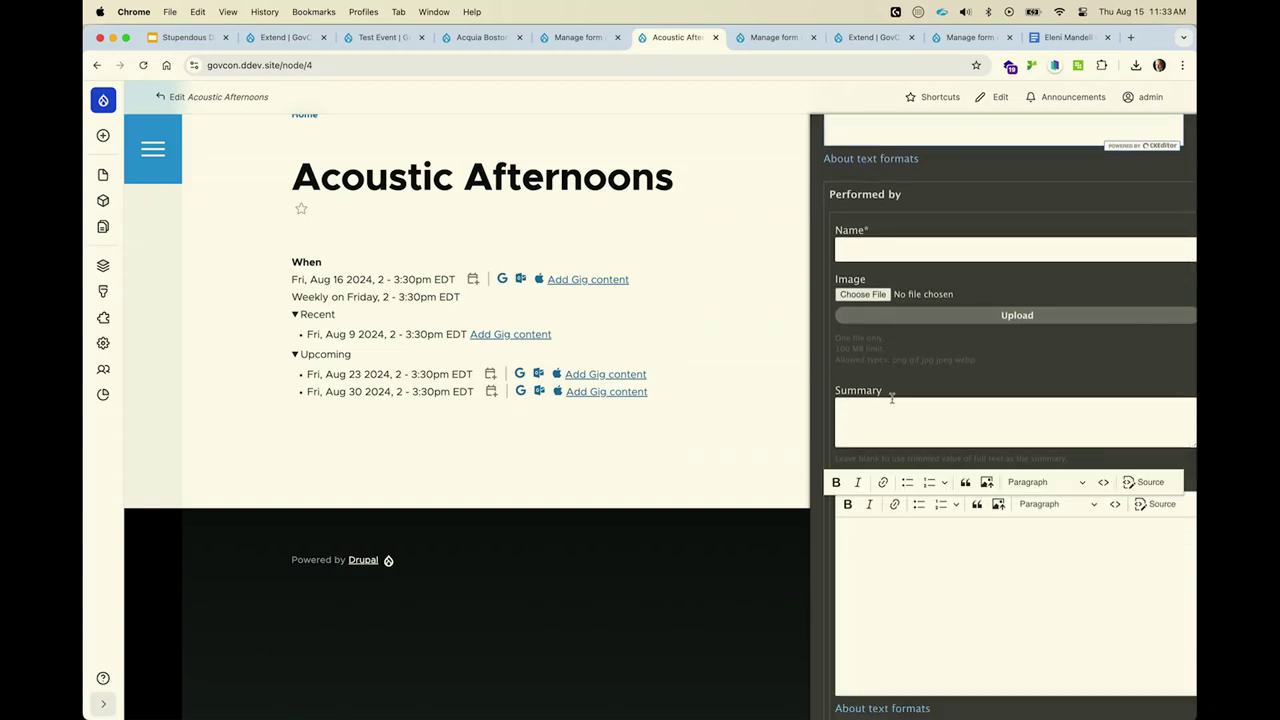
scroll(892, 398, up, 4)
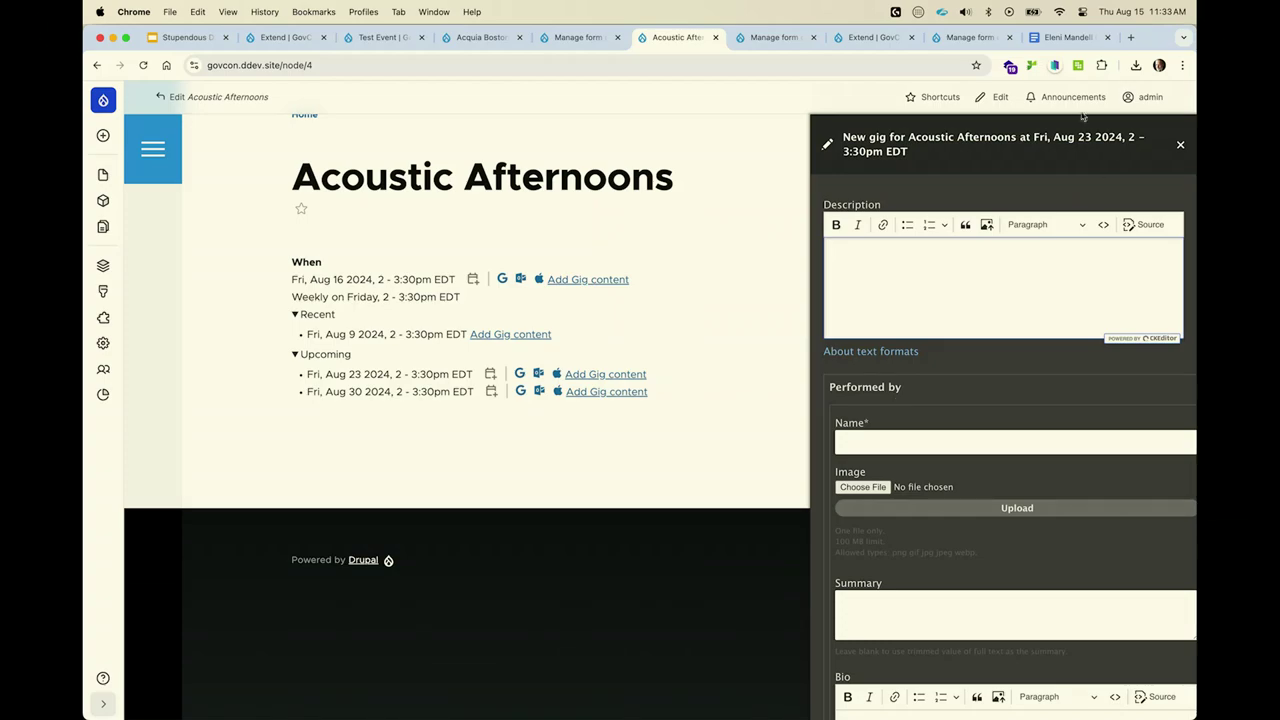
Switch to the Google Docs concert info document and go to its opening line.
click(1068, 38)
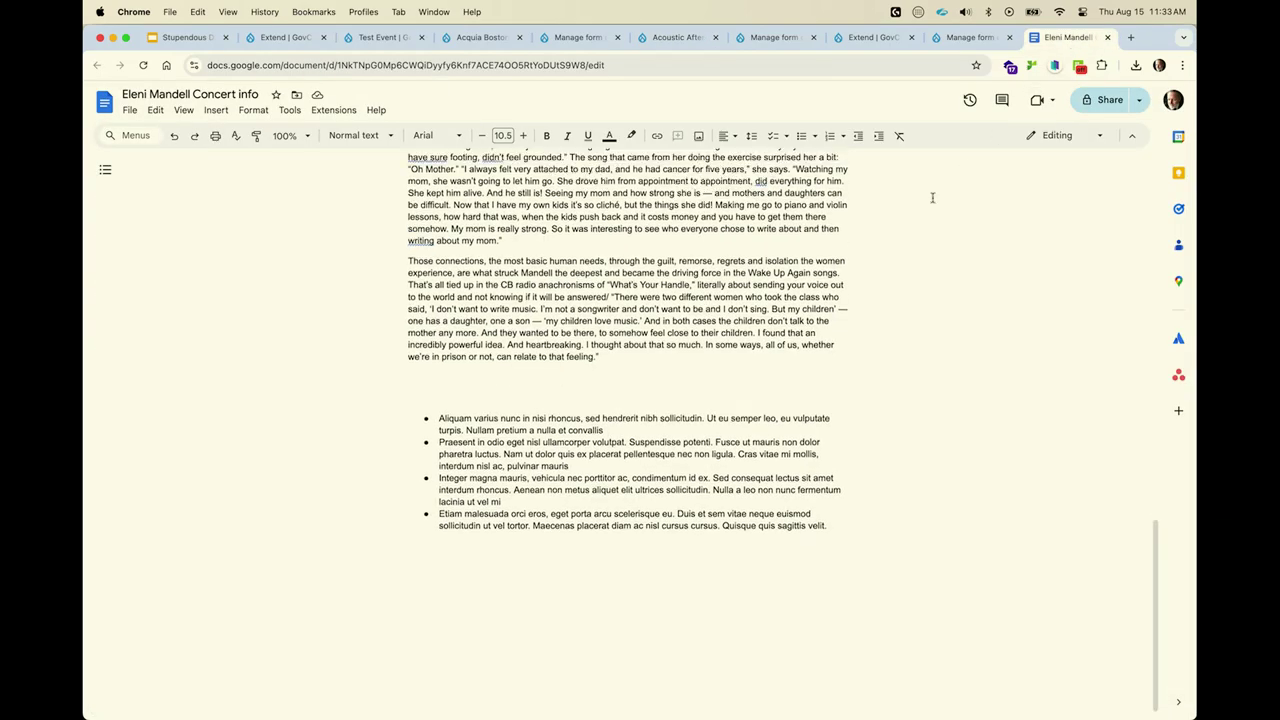
scroll(932, 197, up, 15)
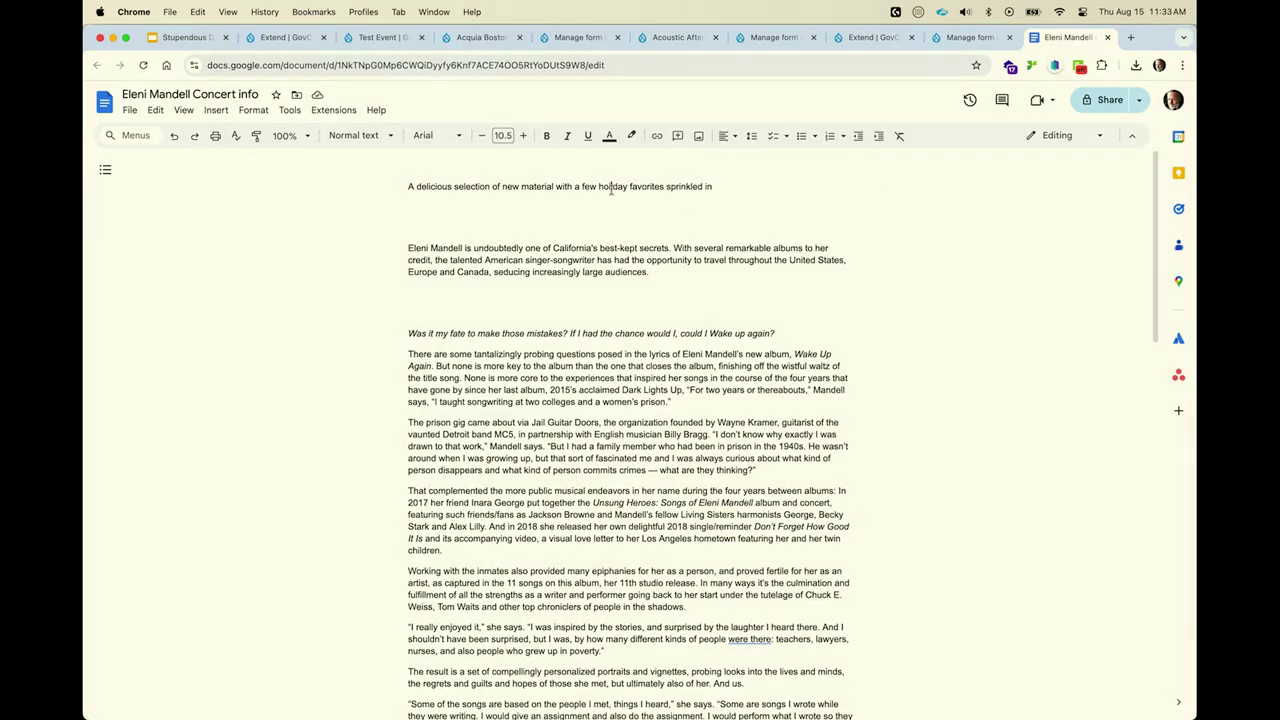
double_click(612, 187)
click(597, 191)
key(ctrl+super+d)
key(super+w)
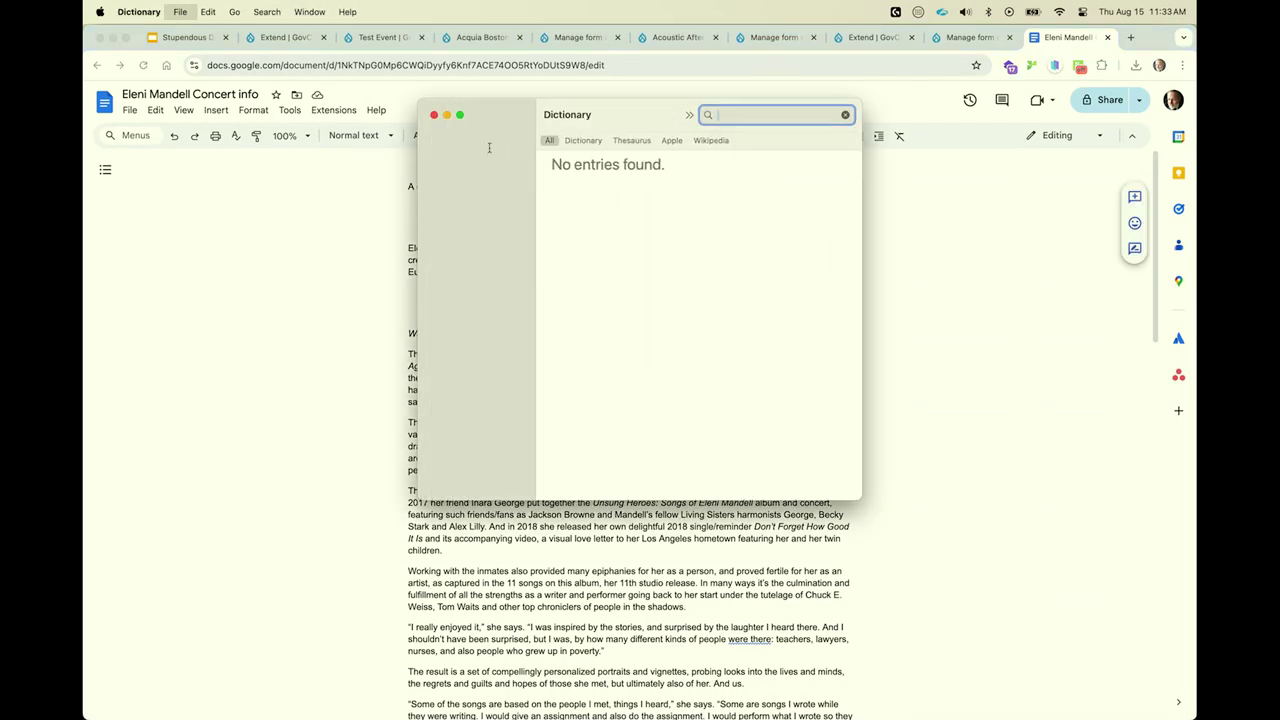
Copy the opening line "A delicious selection of new material with a few holiday favorites sprinkled in" into the gig's Description.
double_click(431, 187)
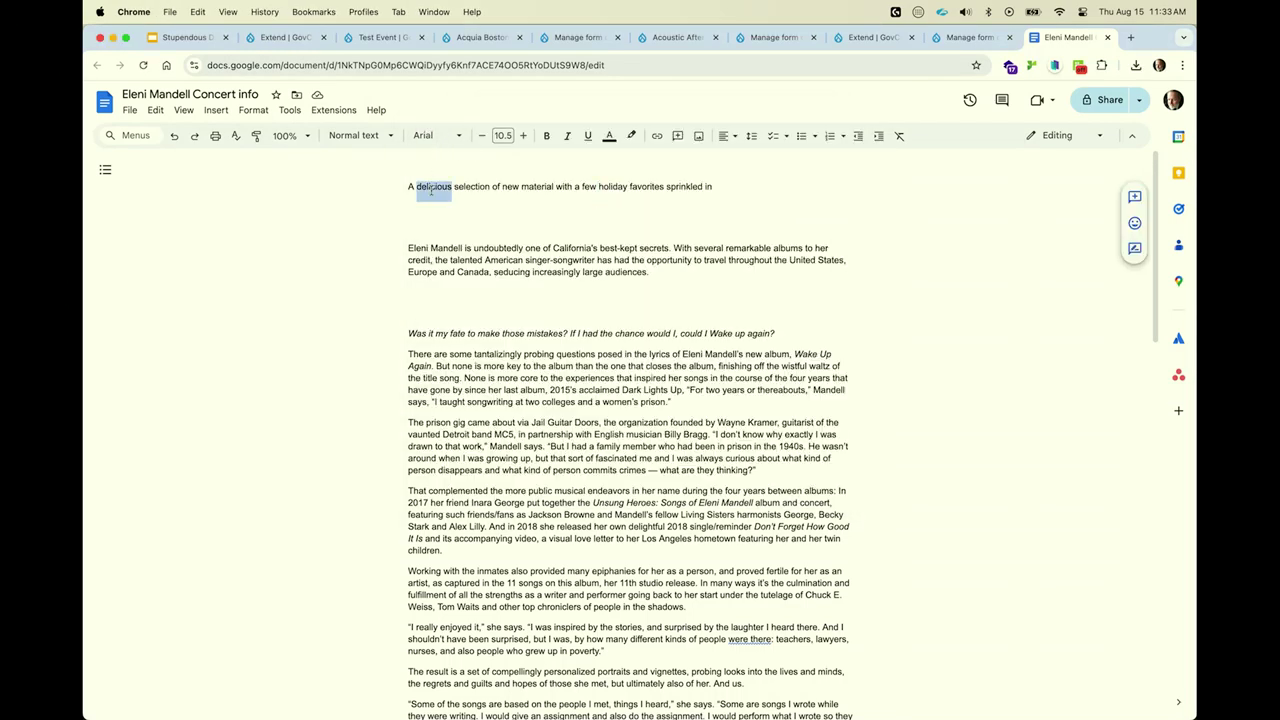
triple_click(729, 193)
key(super+c)
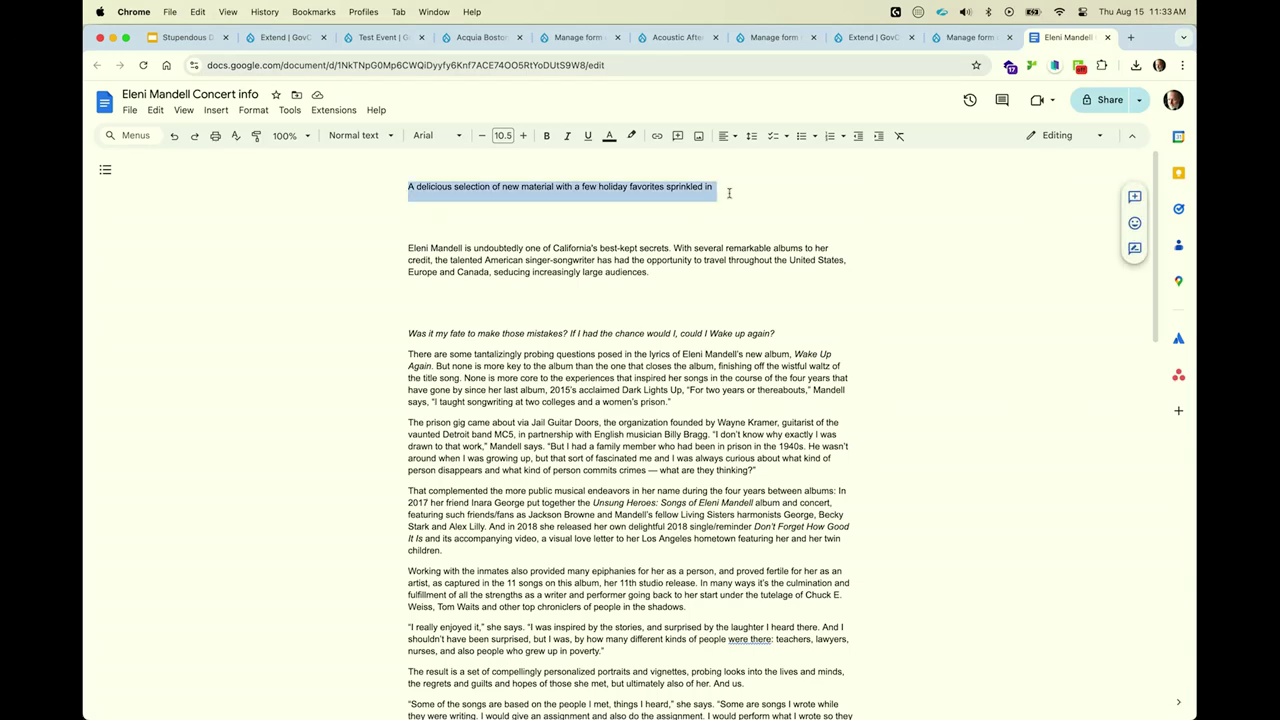
click(968, 37)
click(685, 37)
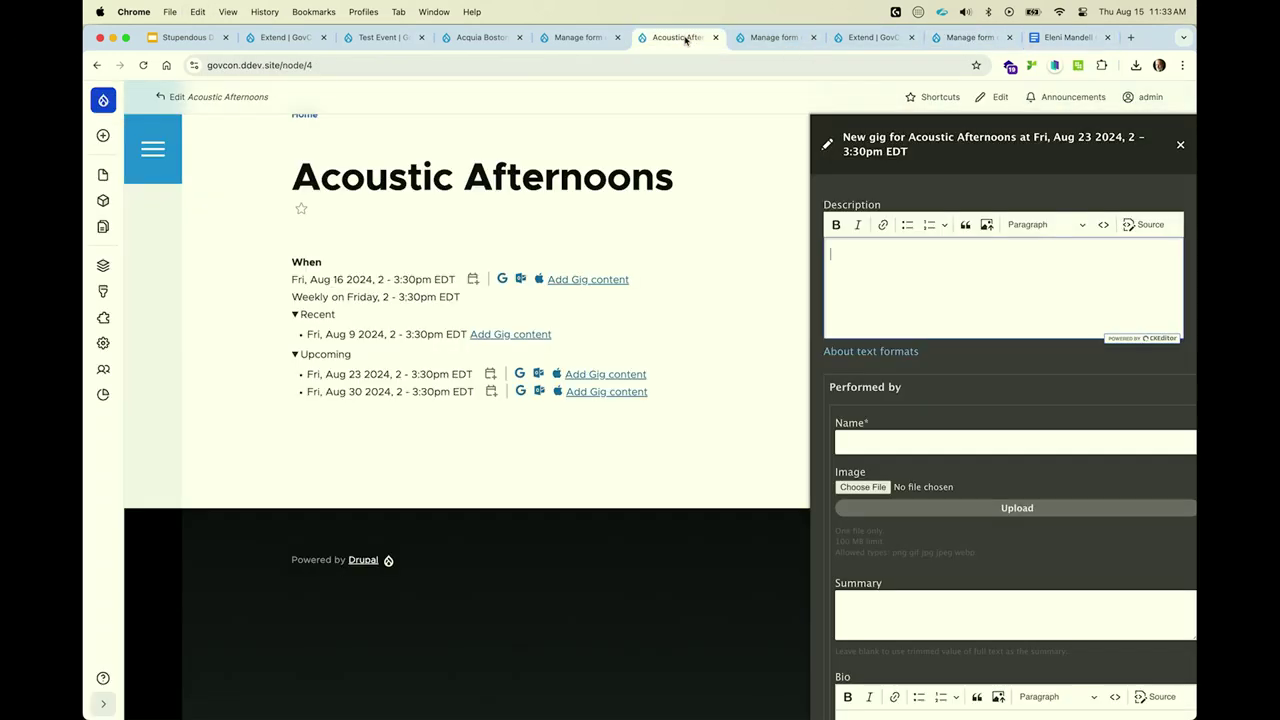
key(super+v)
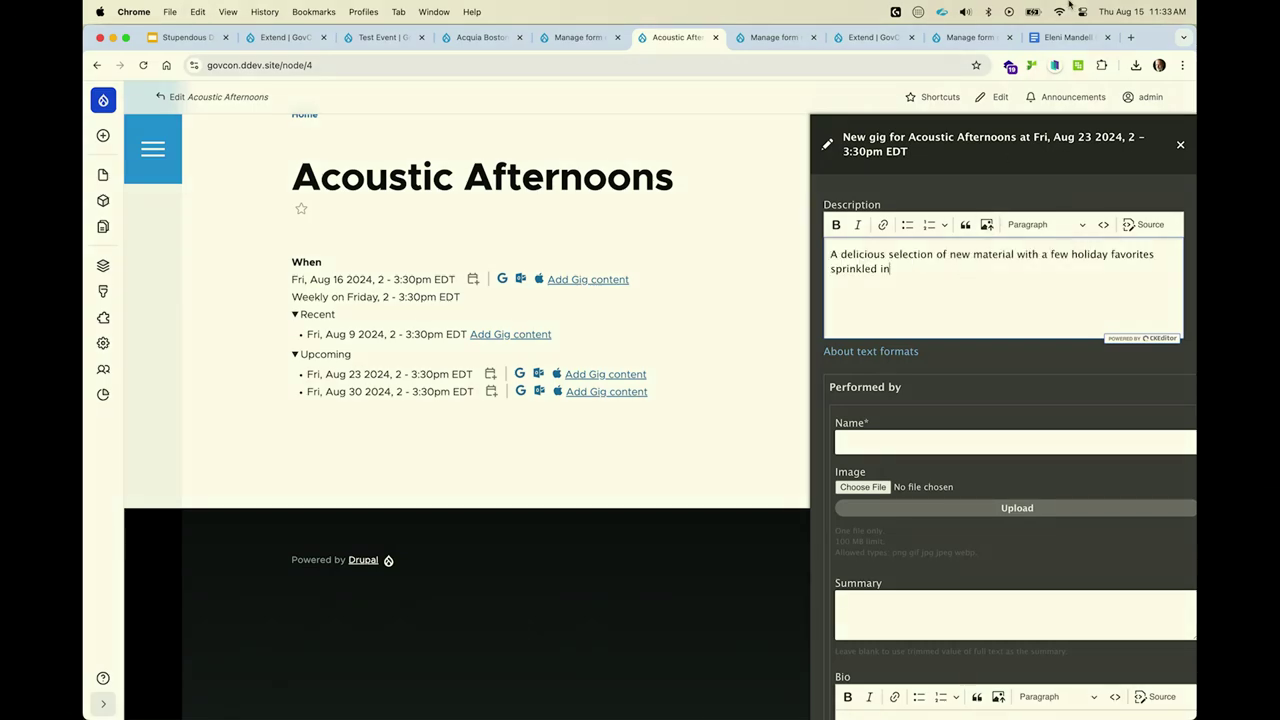
Copy the document's introductory paragraph about Eleni Mandell into the artist's Summary and set the artist's Name to Eleni Mandell.
click(1066, 37)
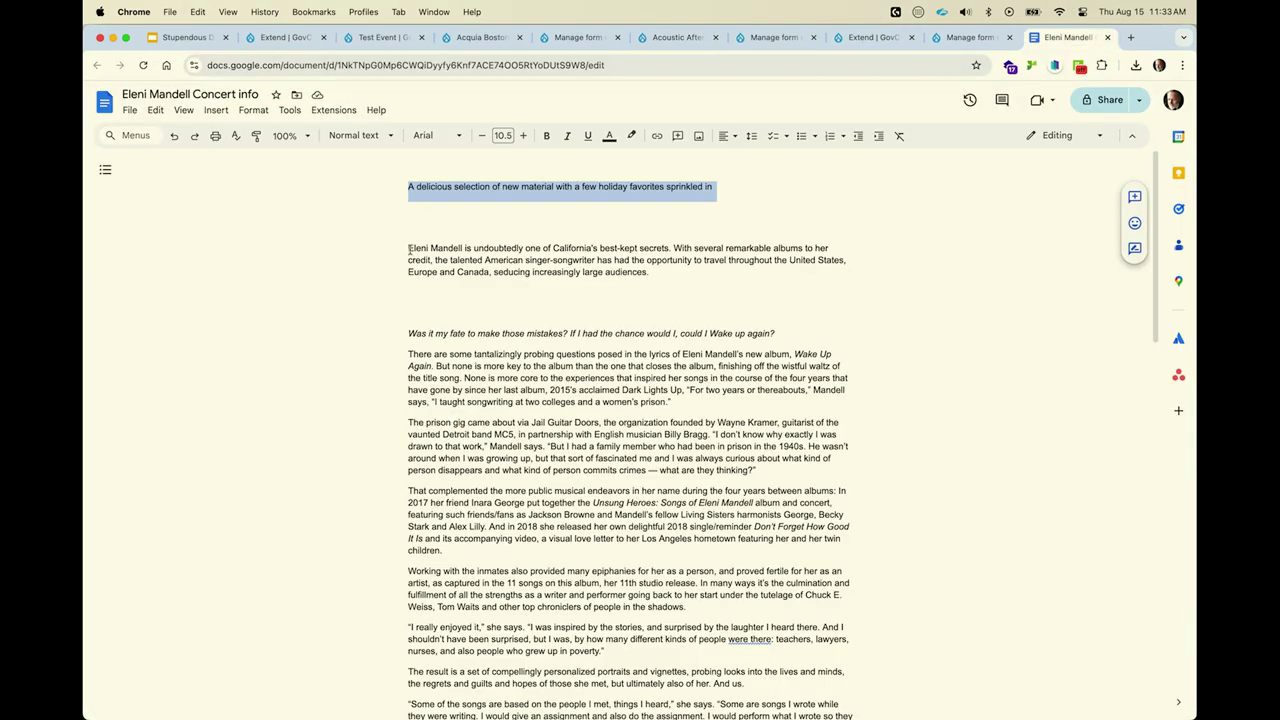
drag(409, 249, 658, 276)
key(super+c)
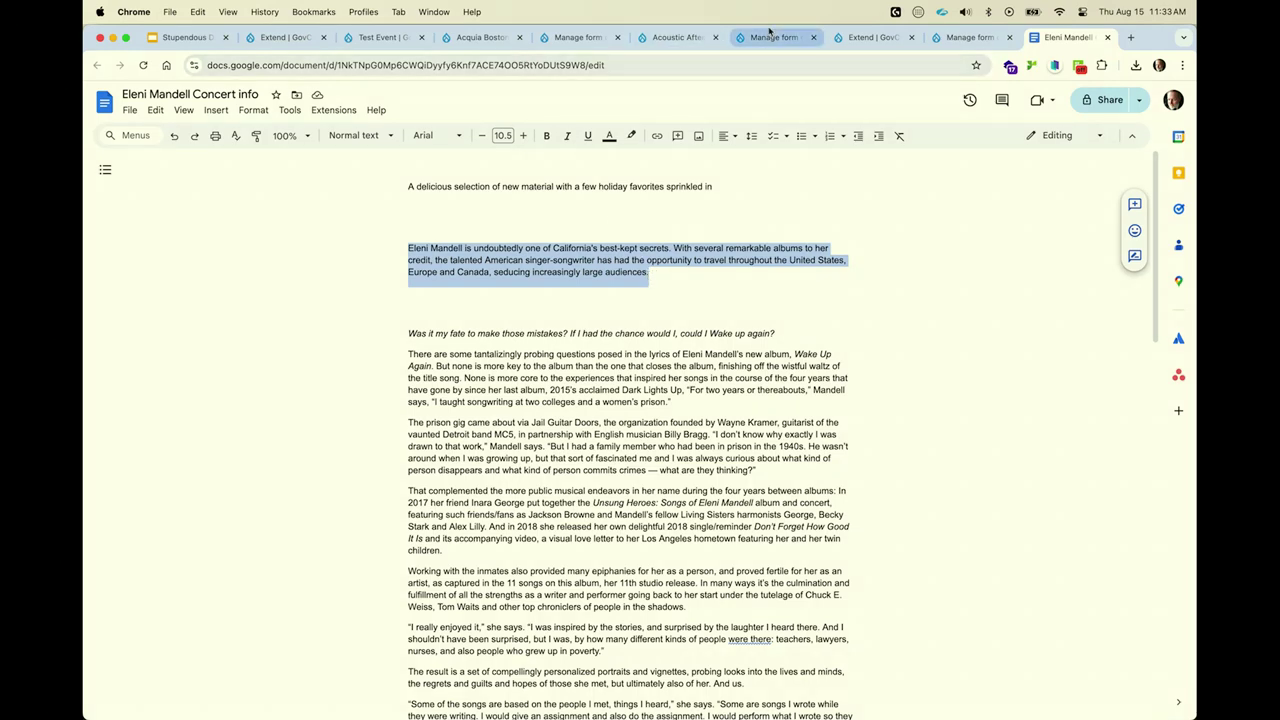
click(680, 38)
scroll(1007, 377, down, 3)
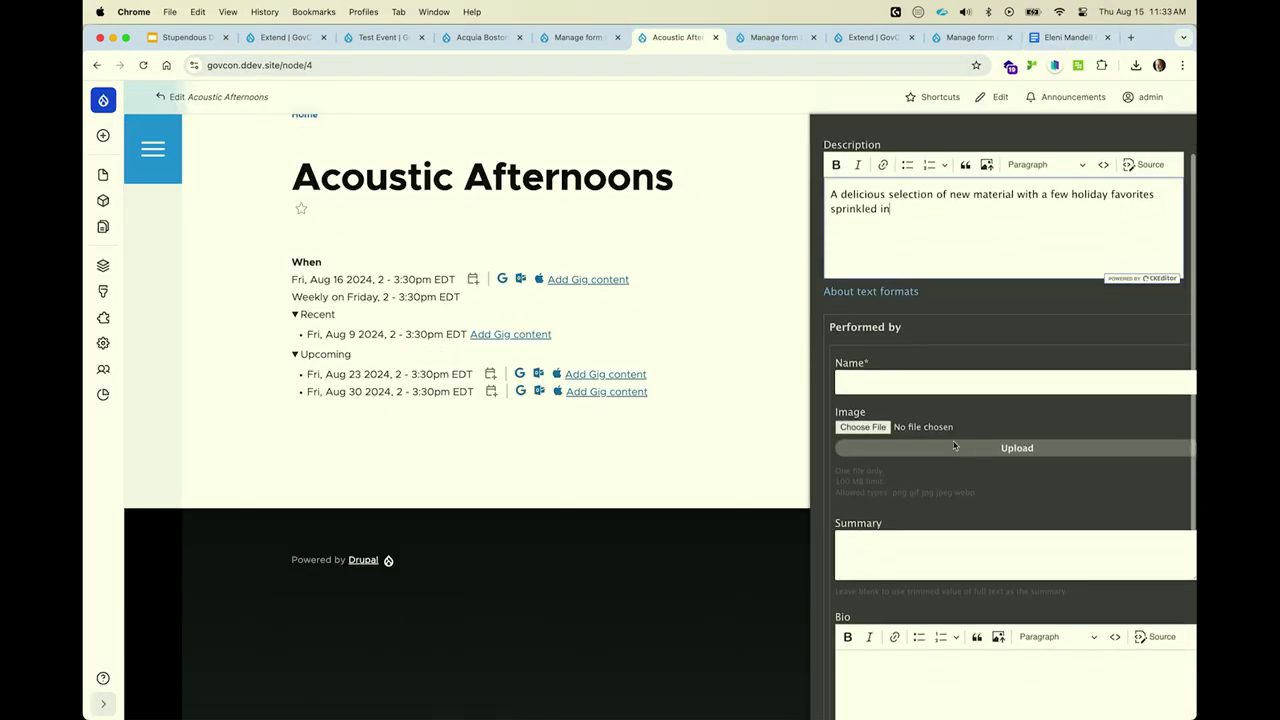
click(945, 453)
key(super+v)
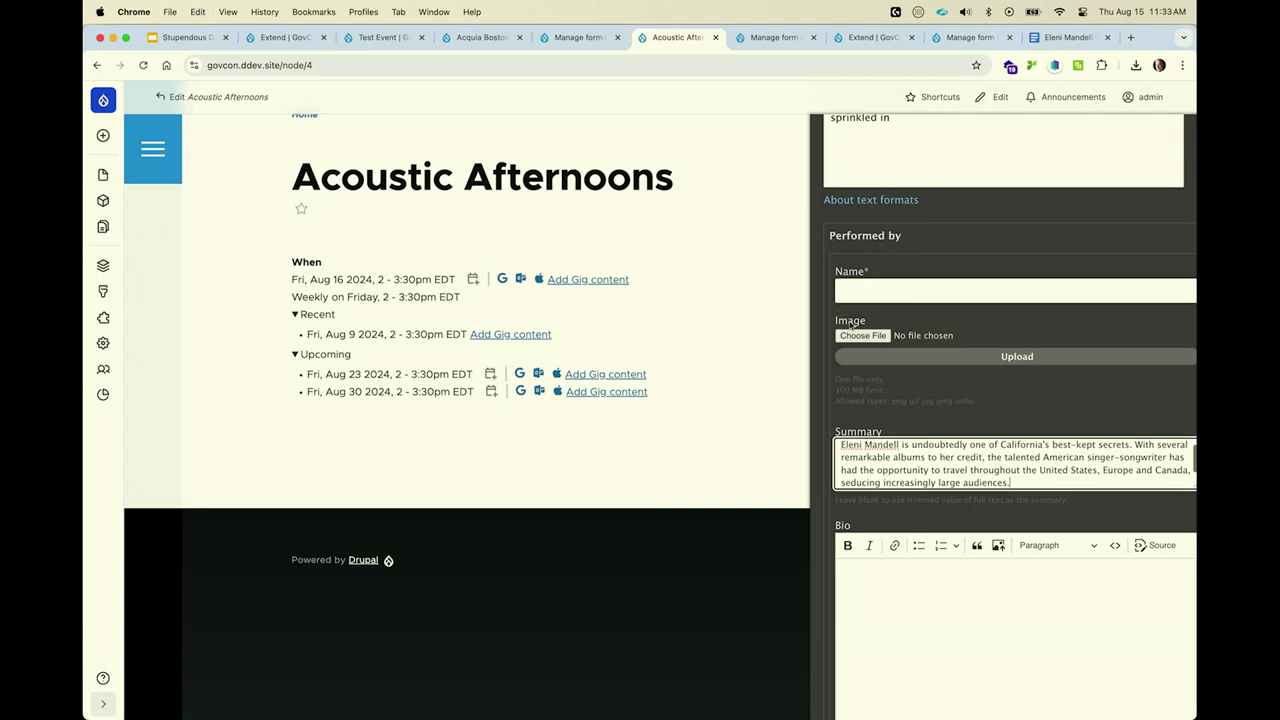
click(940, 290)
click(937, 324)
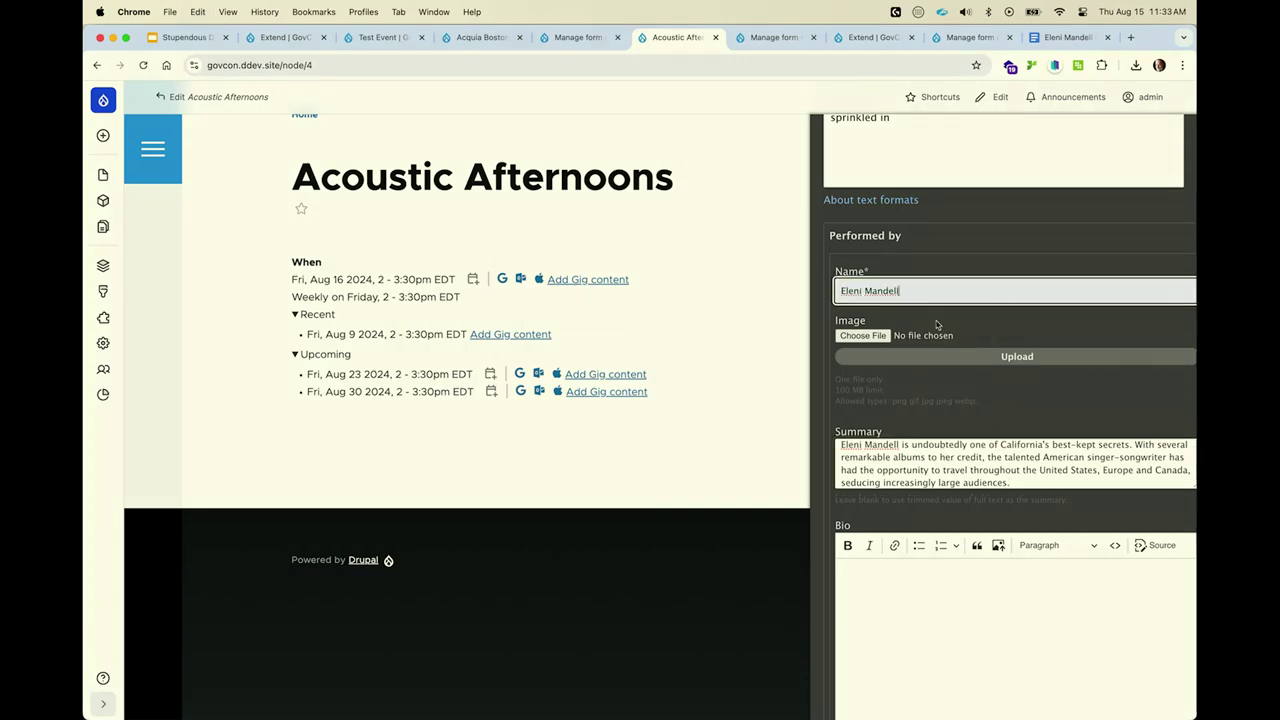
Upload the artist's portrait as the Image and set its alternative text to "Close up of Eleni's face".
click(863, 335)
double_click(630, 181)
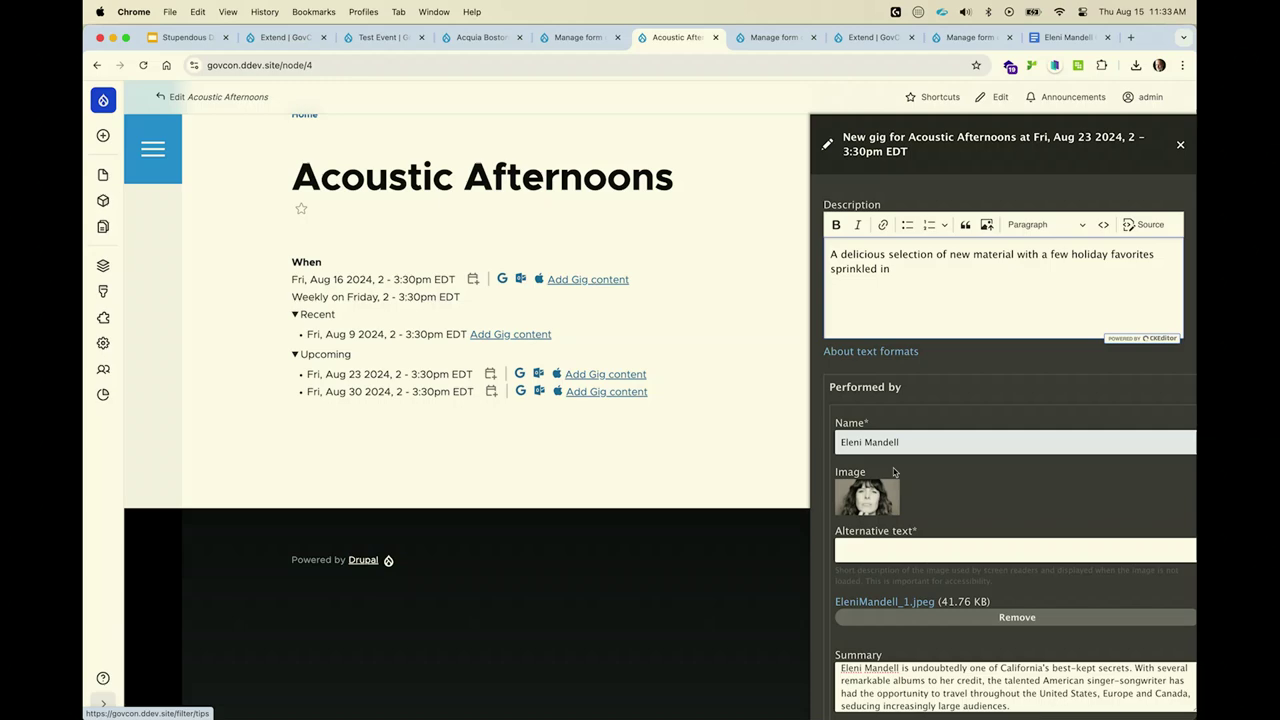
click(900, 550)
click(922, 580)
scroll(922, 580, down, 5)
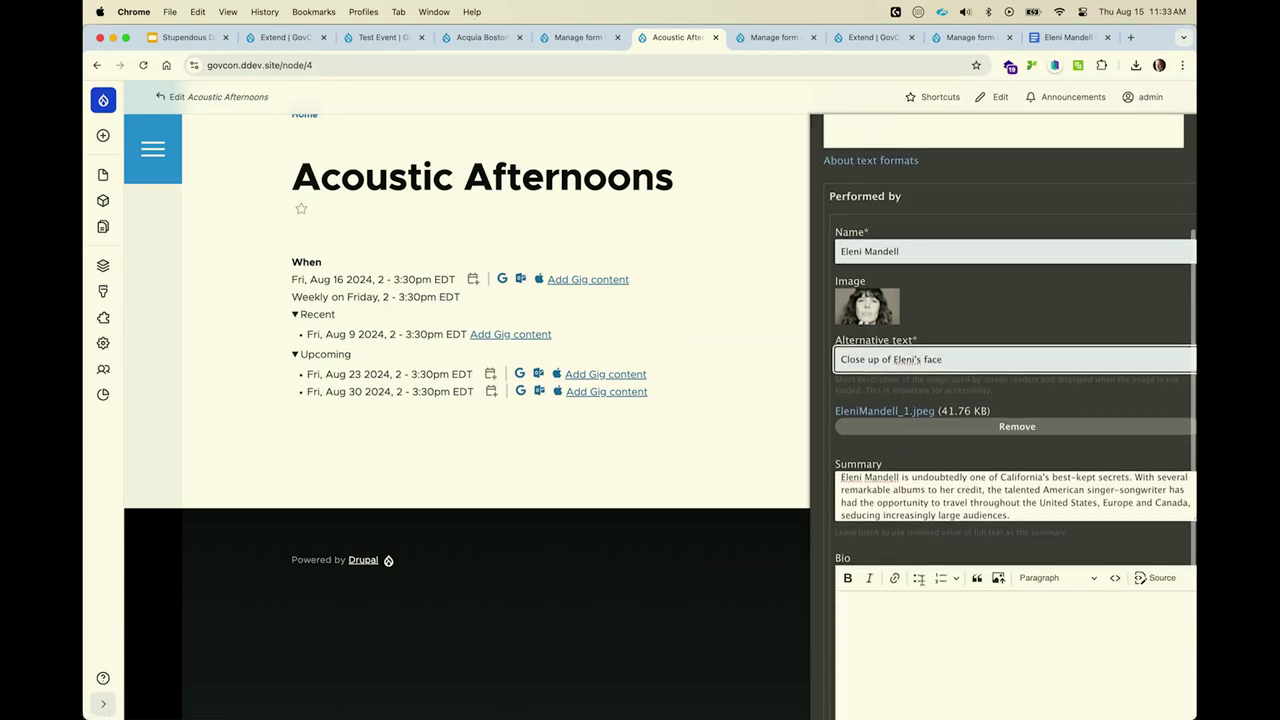
Copy the concert document's long article, from "Was it my fate to make those mistakes?" to "can relate to that feeling", into the artist's Bio.
click(1055, 42)
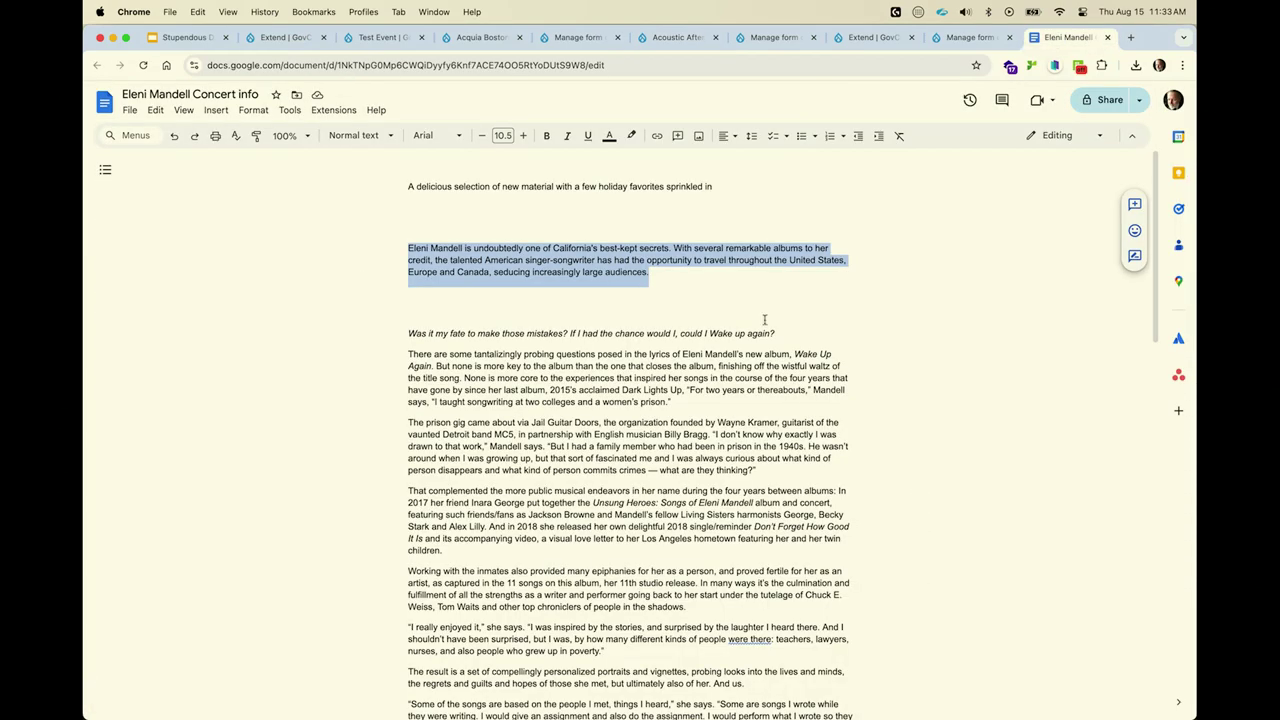
click(404, 333)
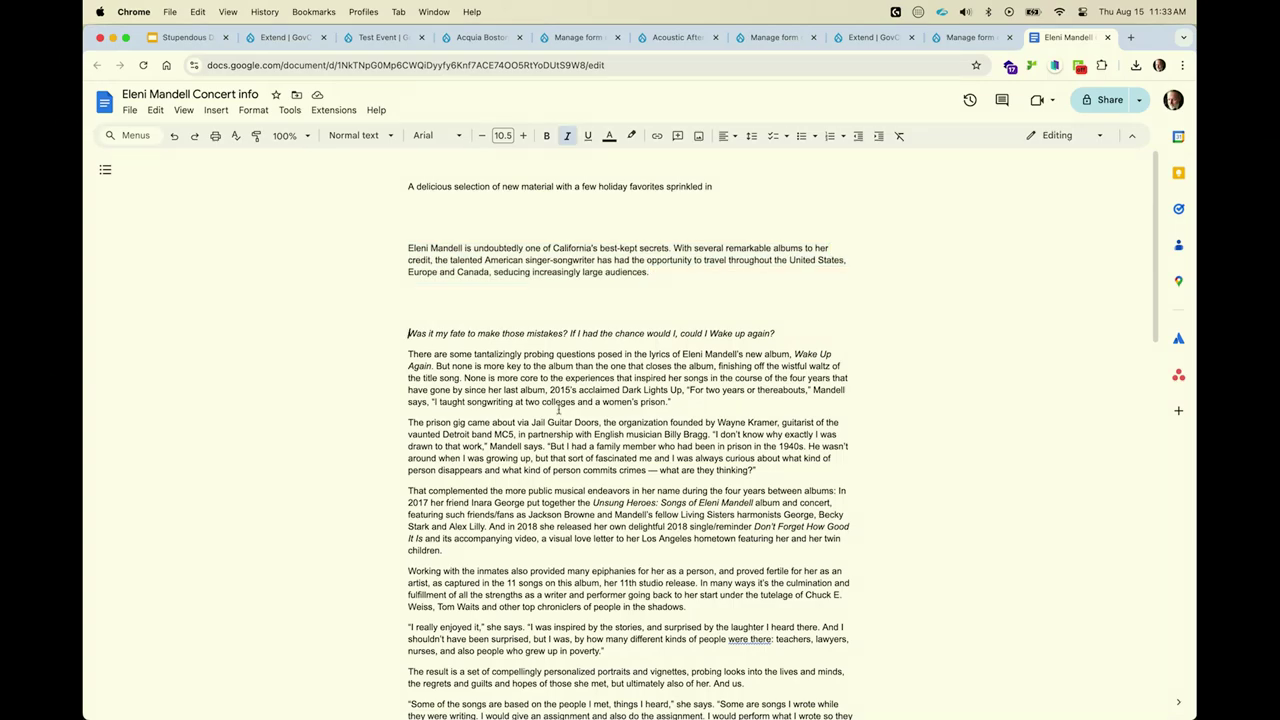
scroll(560, 409, down, 15)
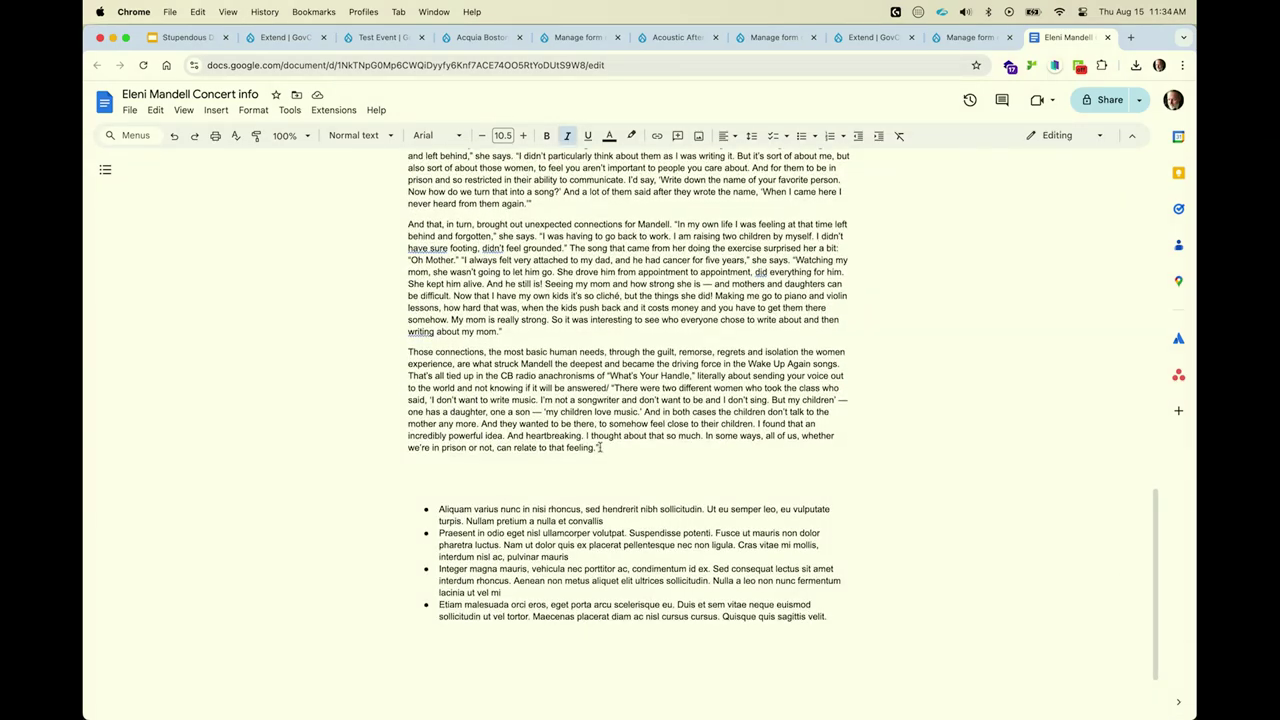
shift+click(600, 447)
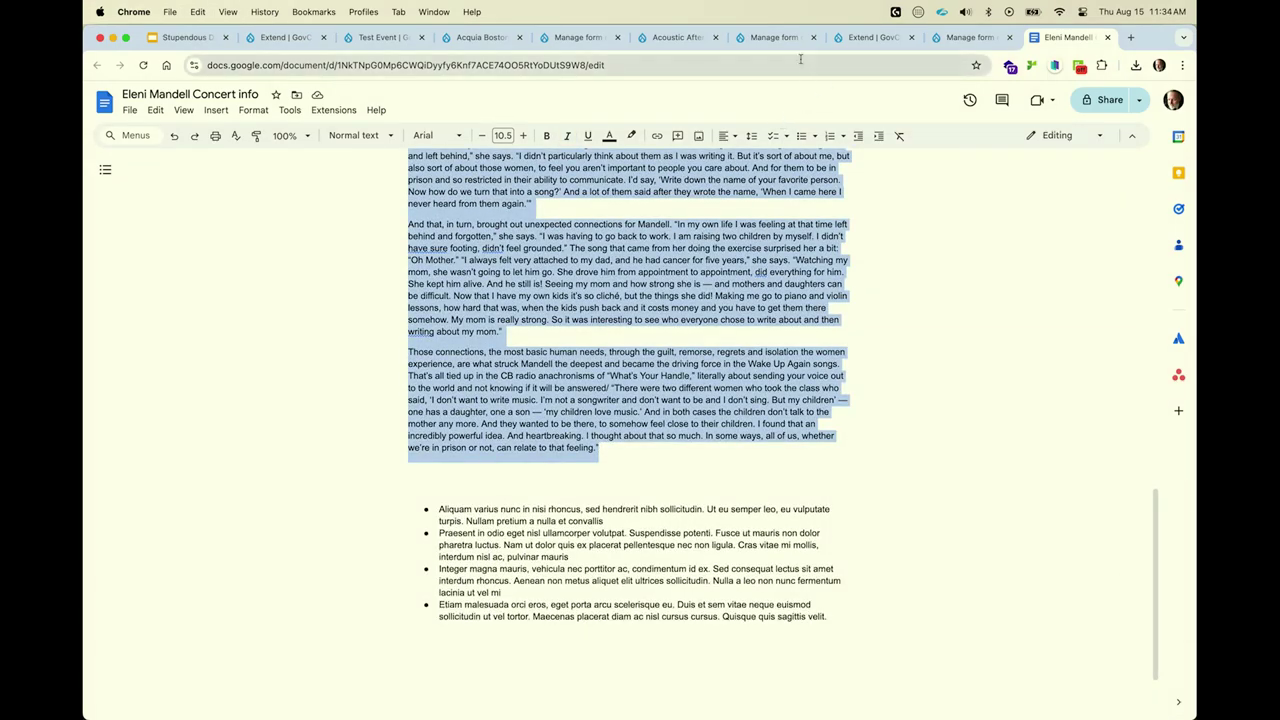
click(677, 37)
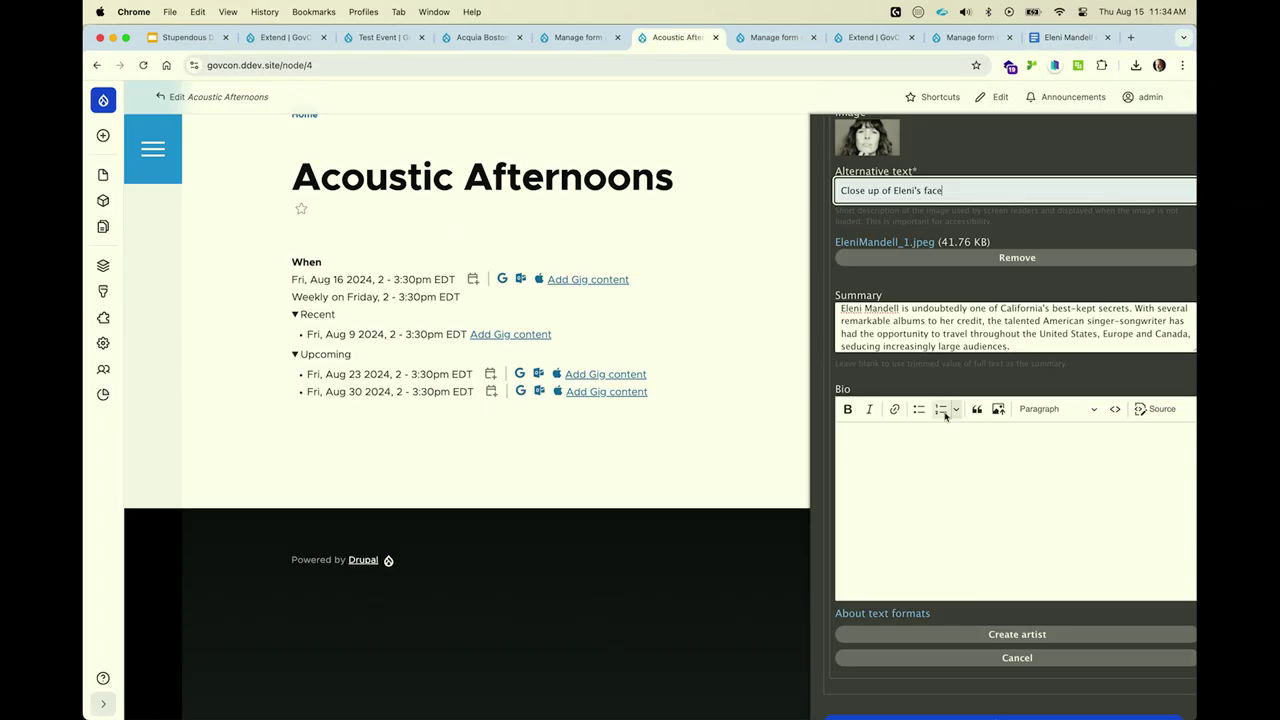
click(929, 455)
key(super+v)
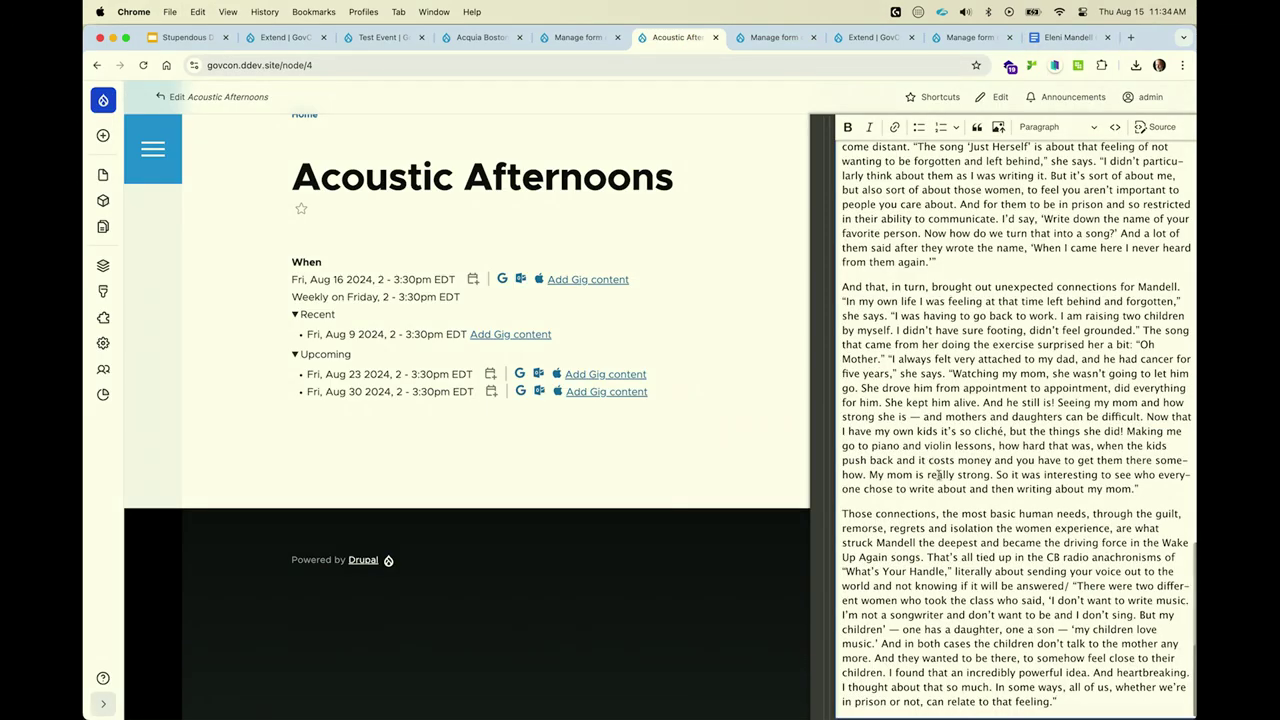
Create the Eleni Mandell artist and save the new gig for Fri, Aug 23 2024.
scroll(936, 470, down, 1)
click(1016, 603)
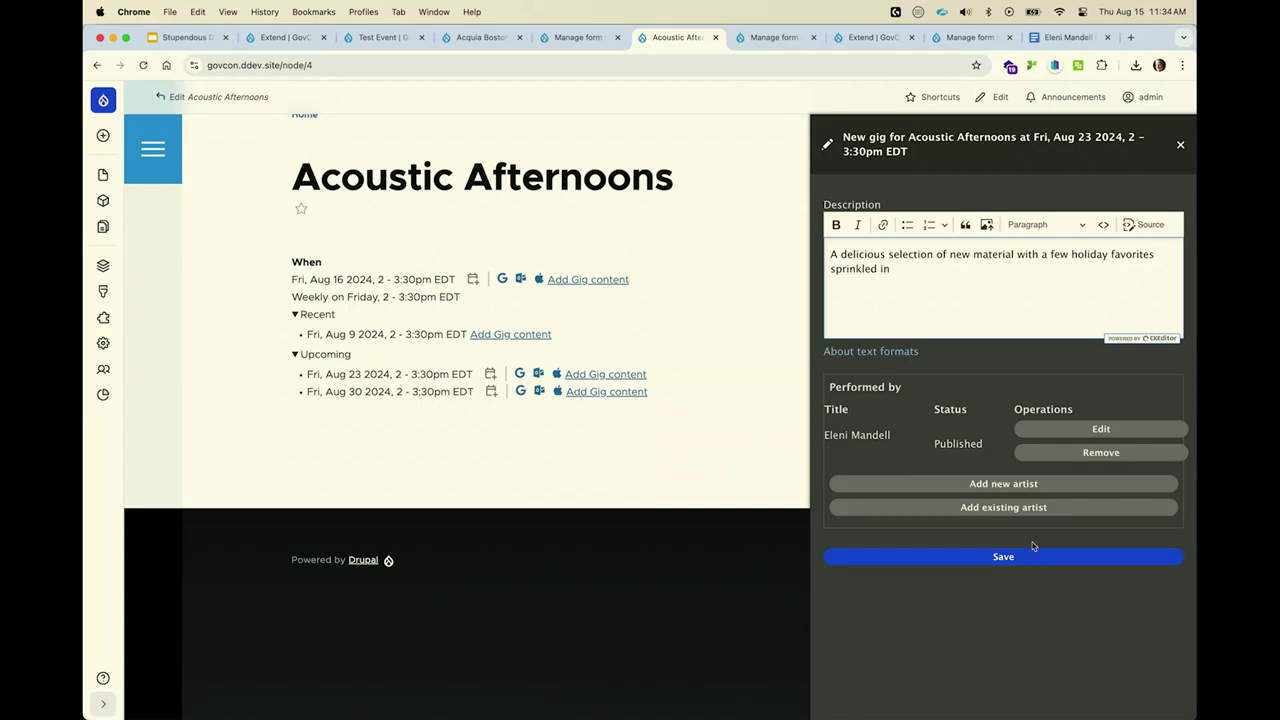
click(1001, 557)
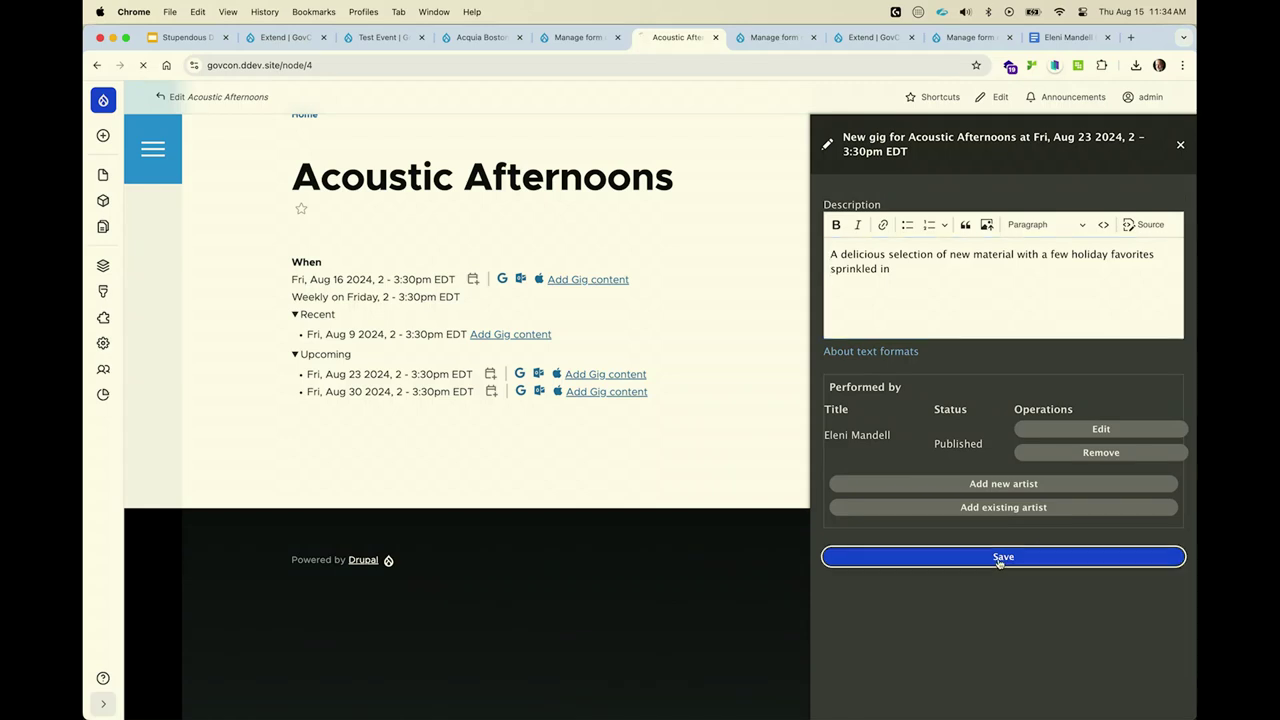
scroll(834, 557, down, 5)
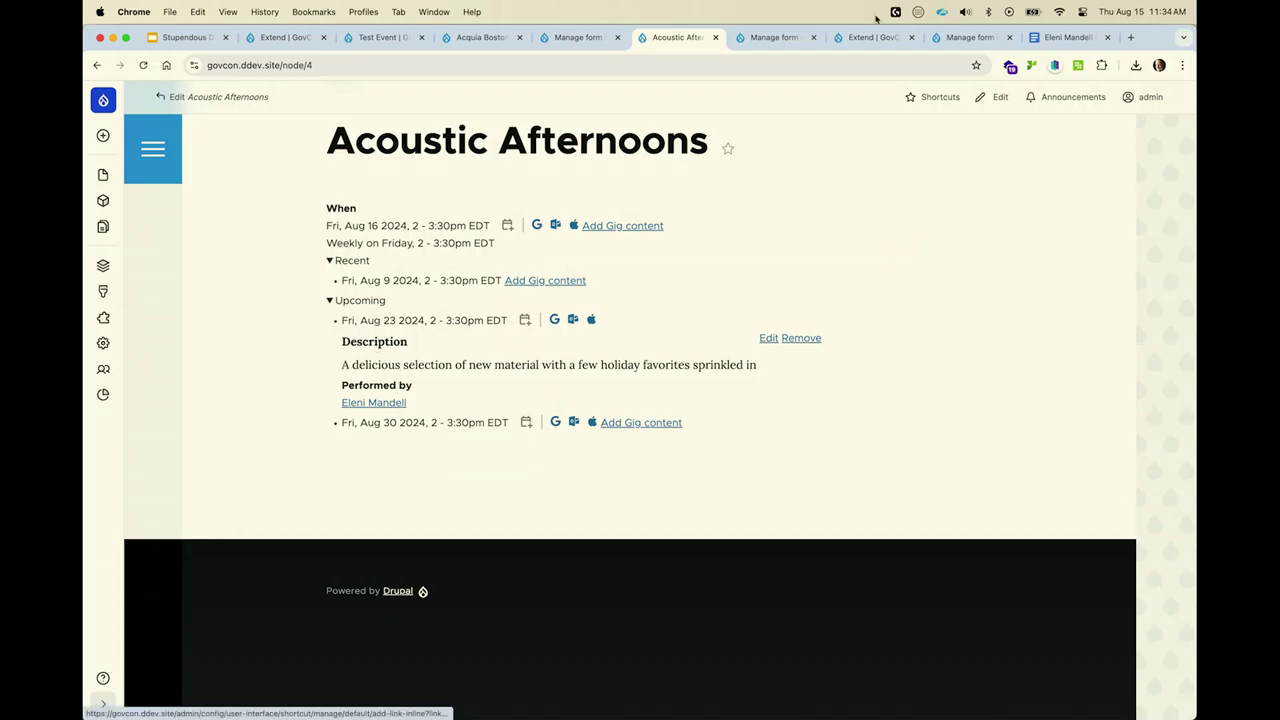
In the Gig type's display settings, show Performed by as a Rendered entity in the Teaser view mode and save.
click(958, 39)
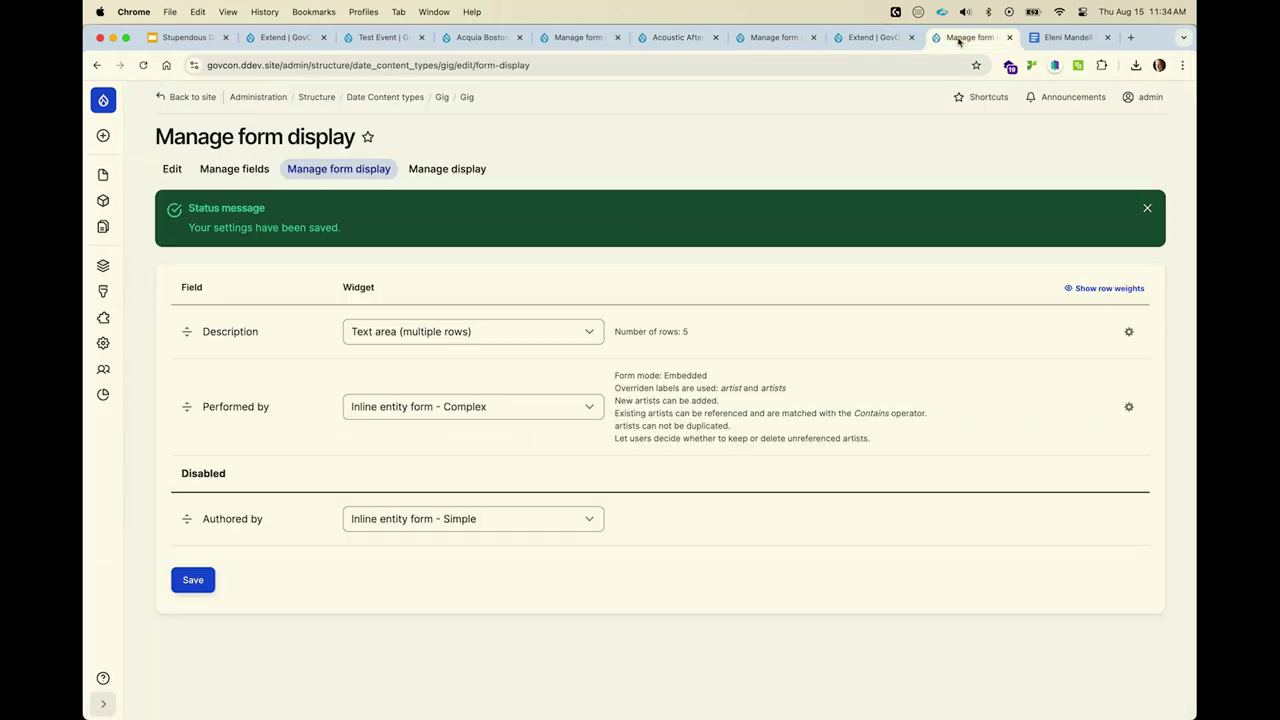
click(468, 170)
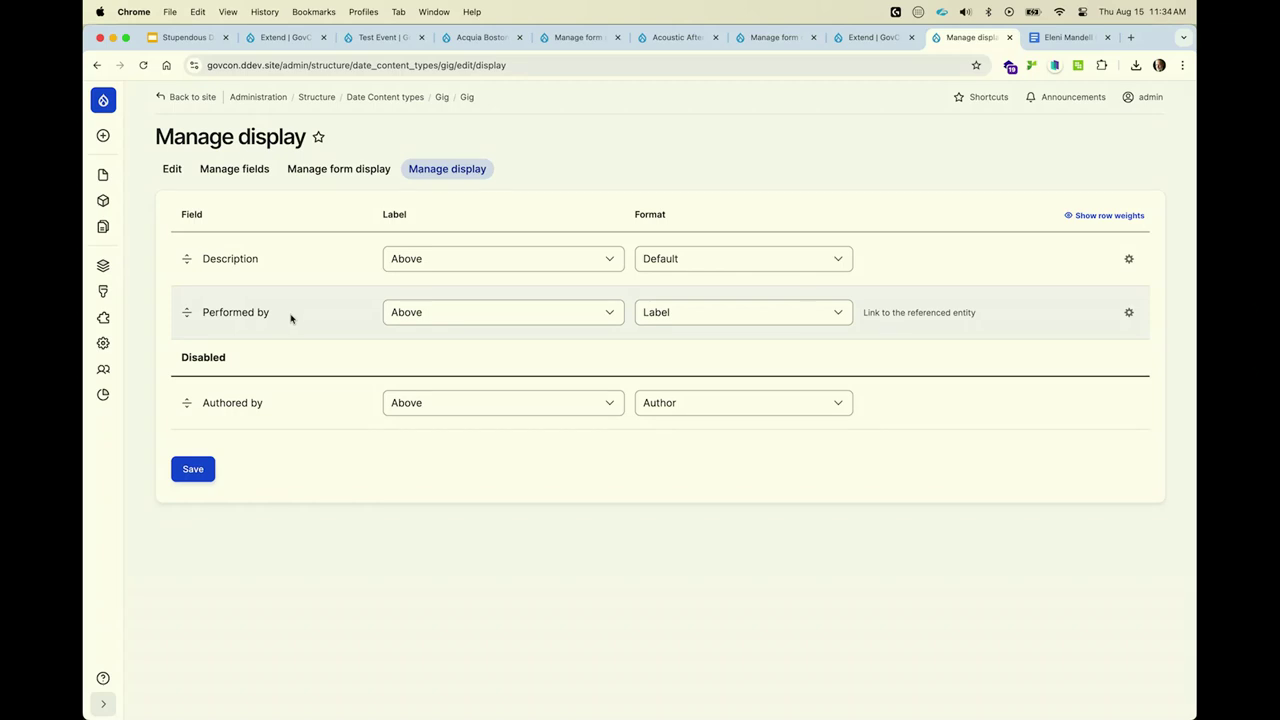
click(794, 311)
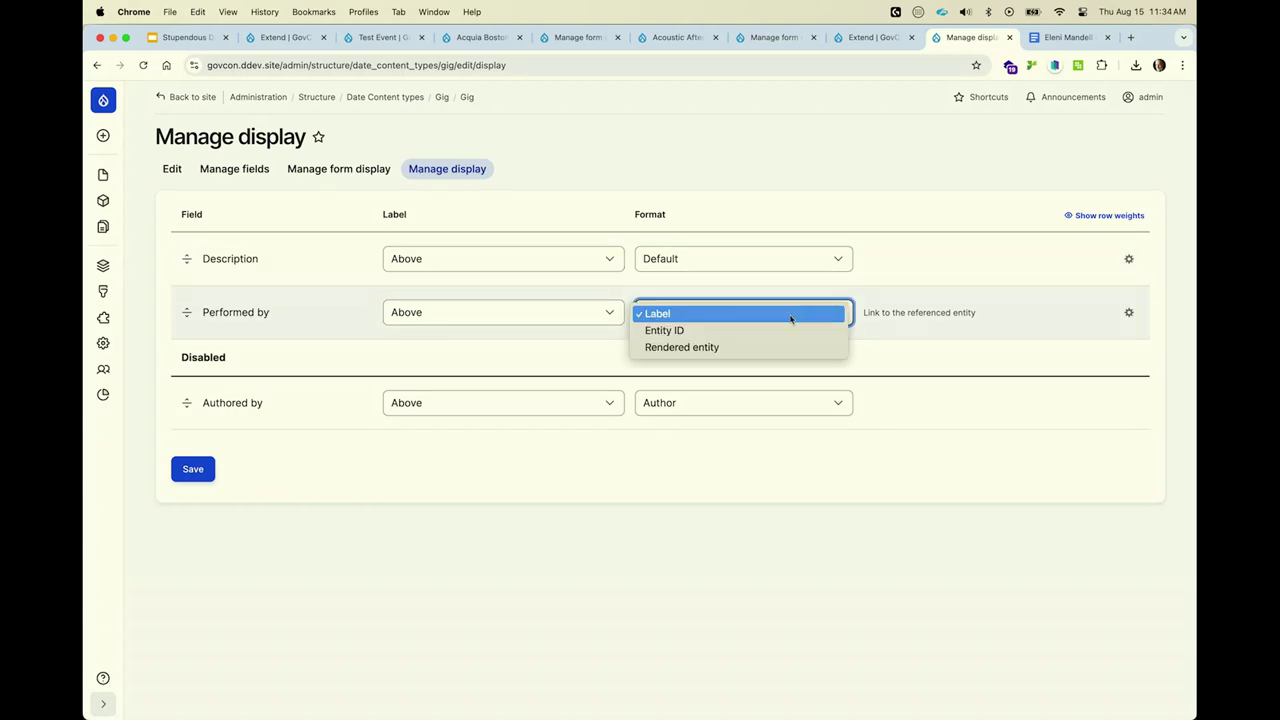
click(780, 347)
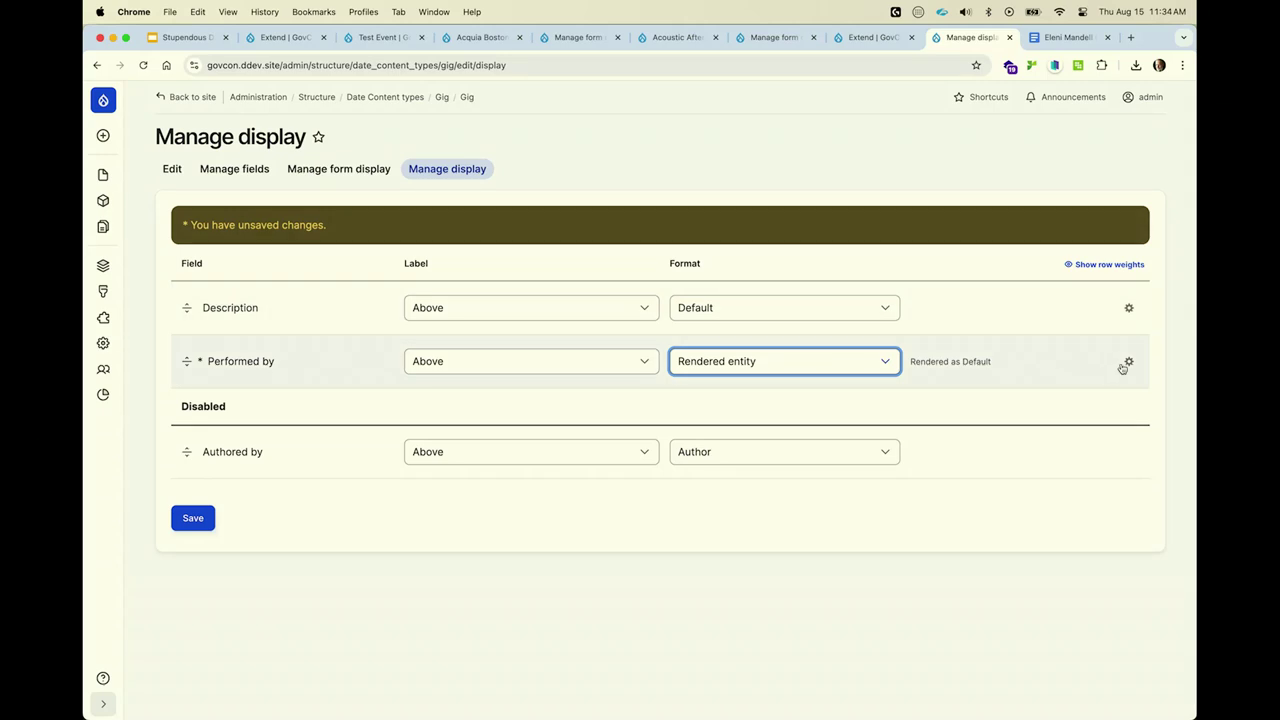
click(1127, 362)
click(875, 362)
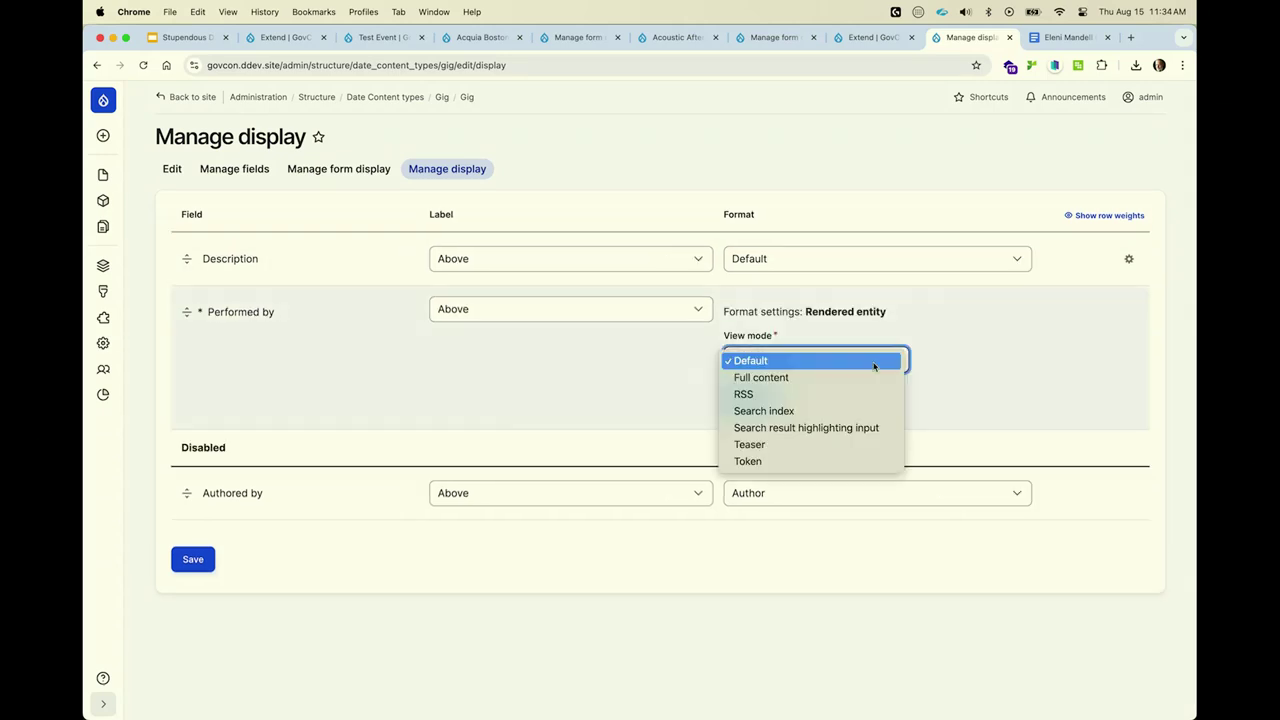
click(864, 446)
click(751, 401)
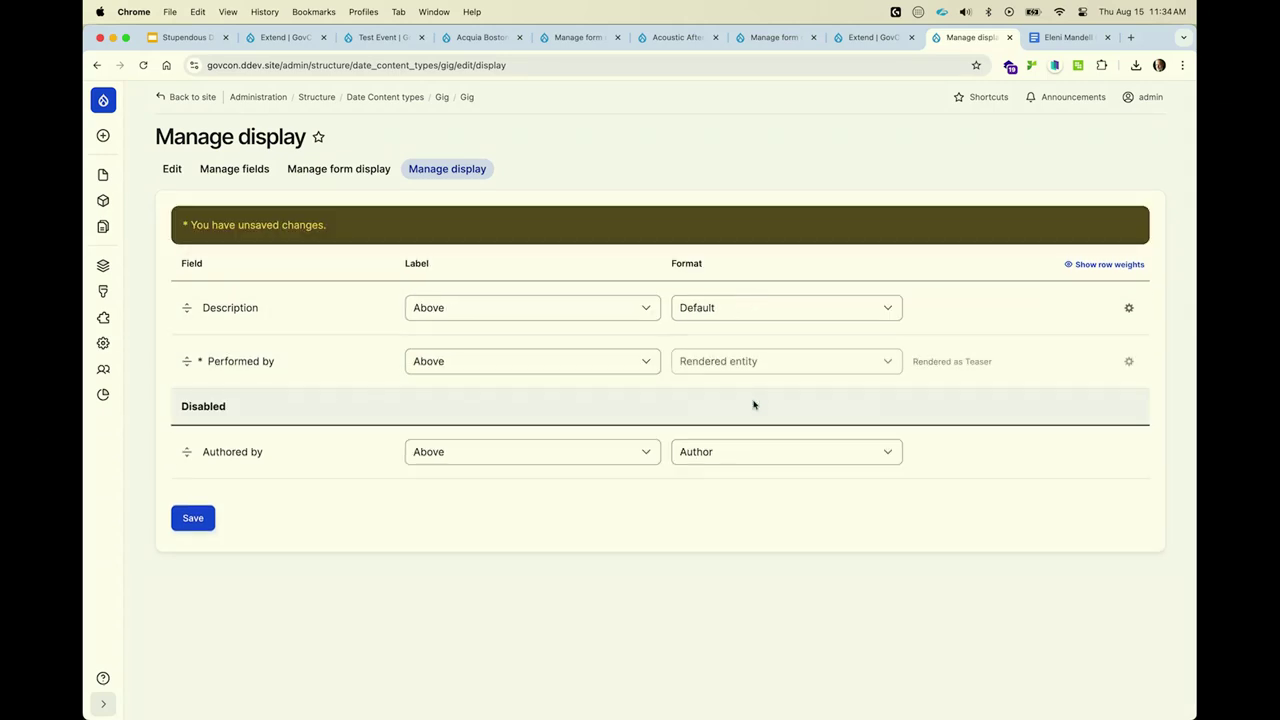
click(203, 515)
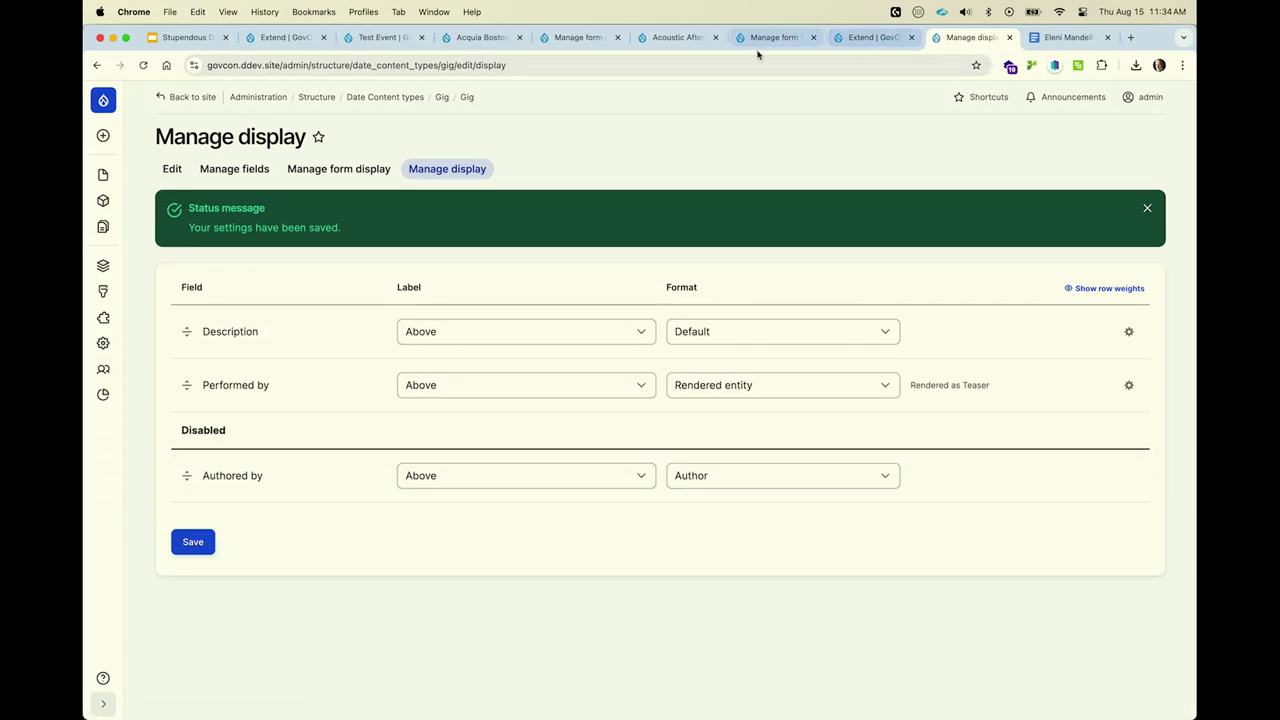
Reload the Acoustic Afternoons page and check how it looks to an anonymous visitor in an incognito window.
click(680, 38)
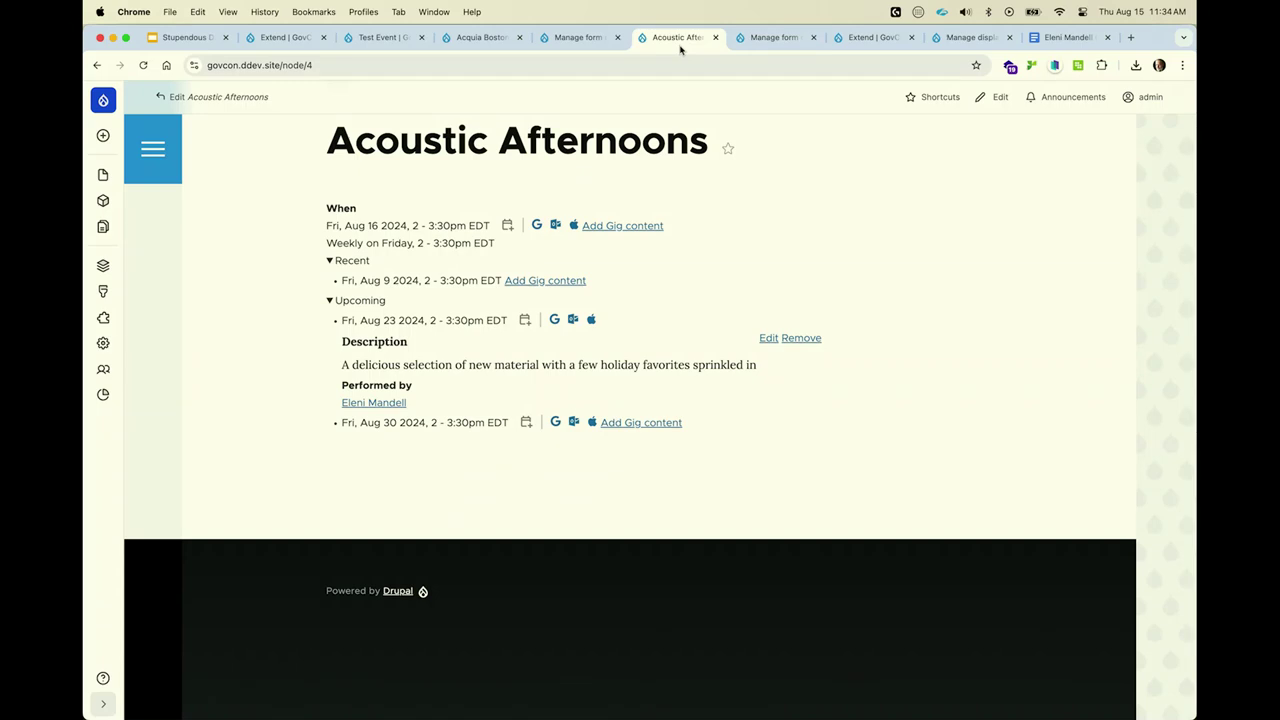
key(super+r)
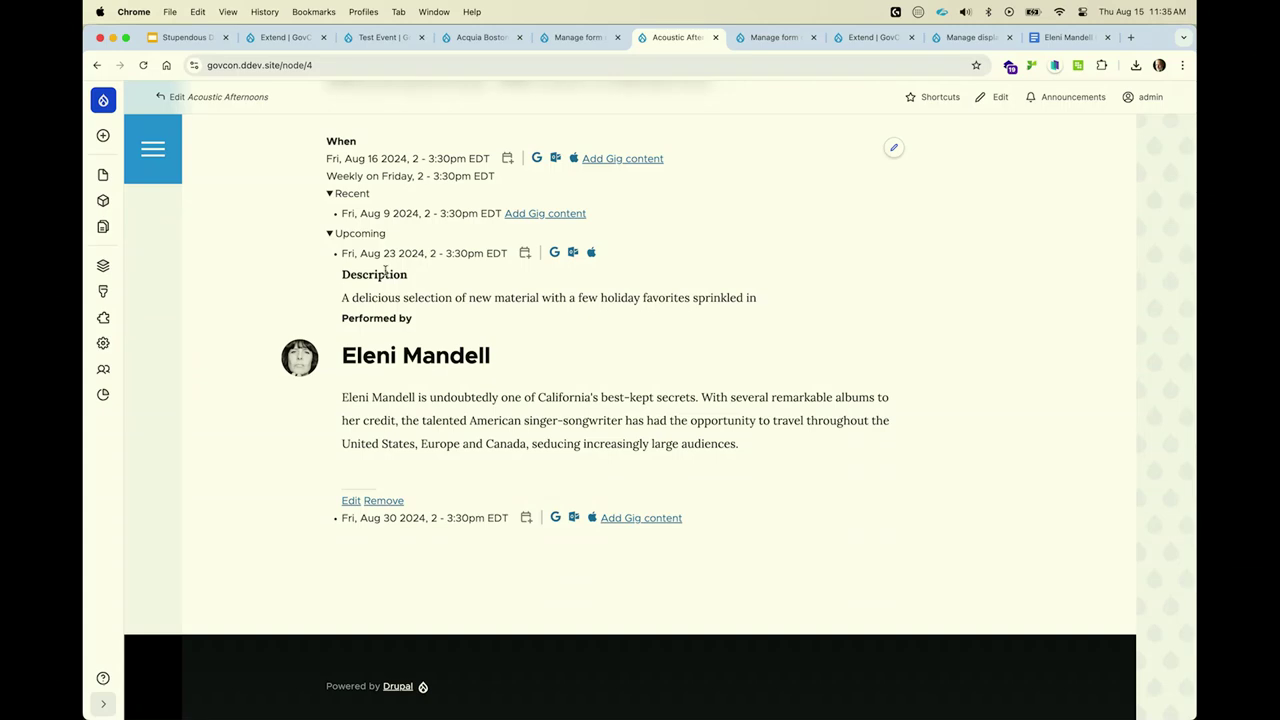
click(445, 59)
key(super+c)
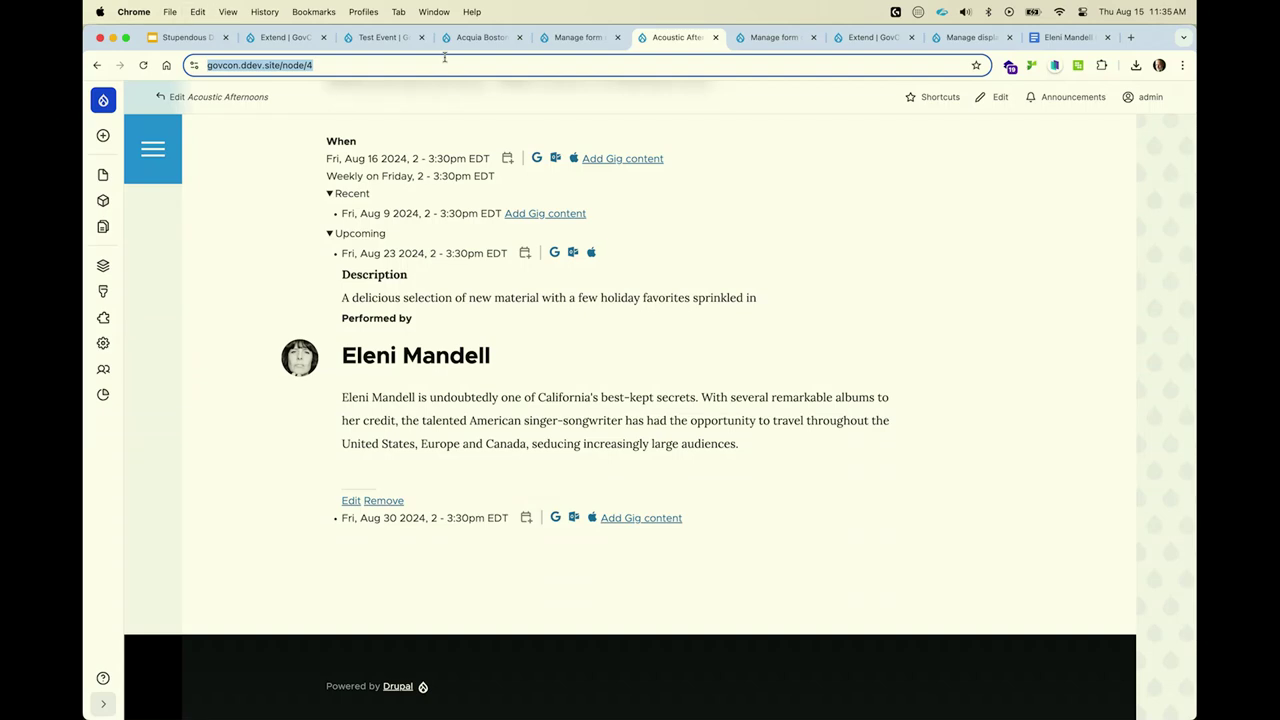
key(super+shift+n)
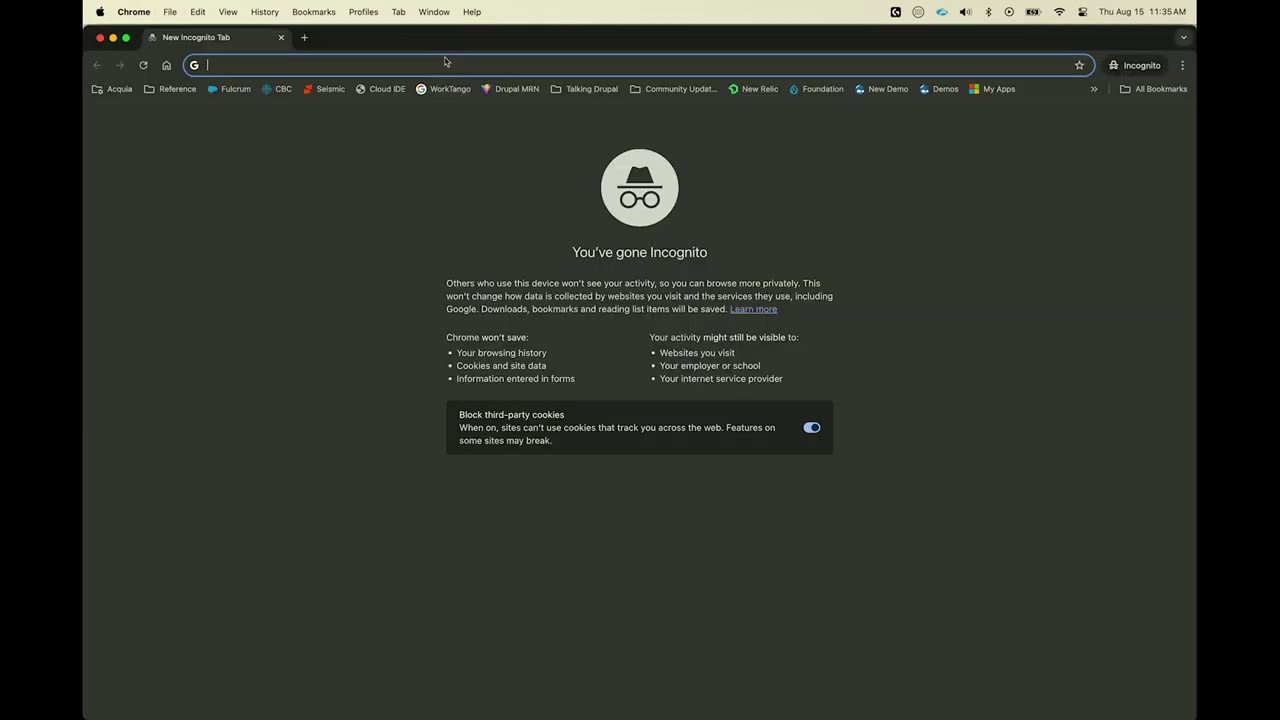
key(super+v)
key(Return)
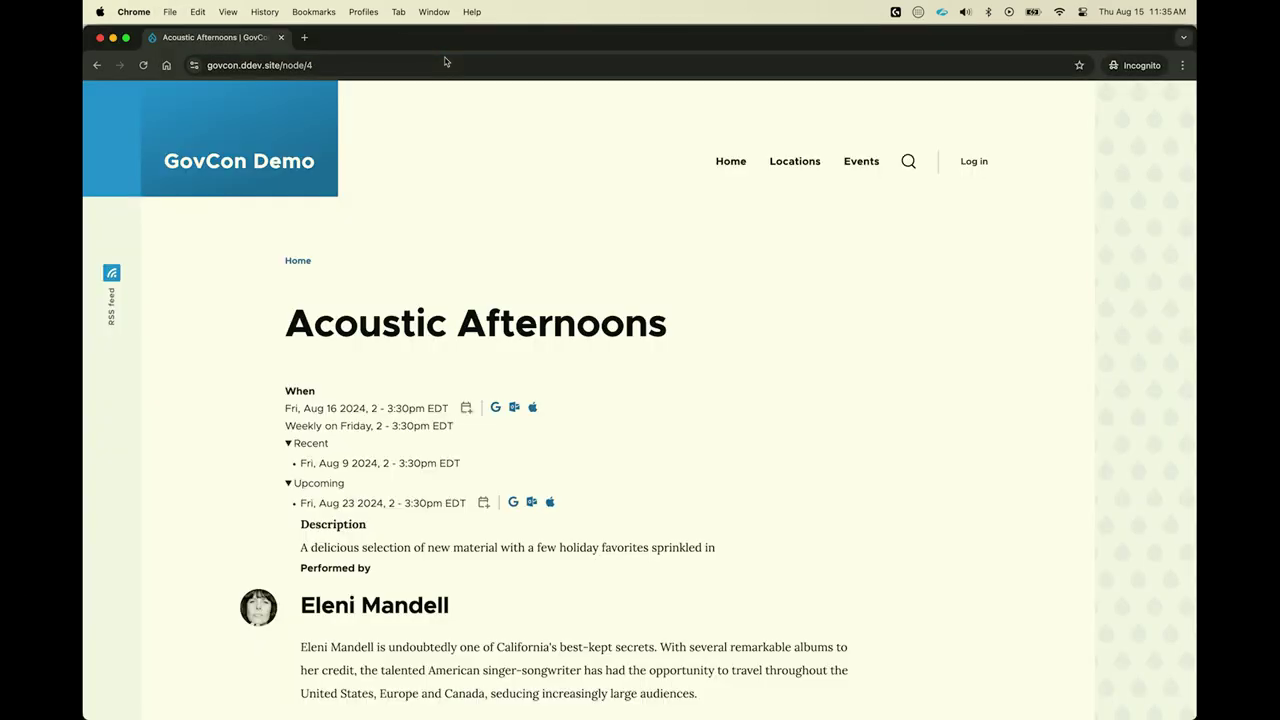
scroll(437, 209, down, 3)
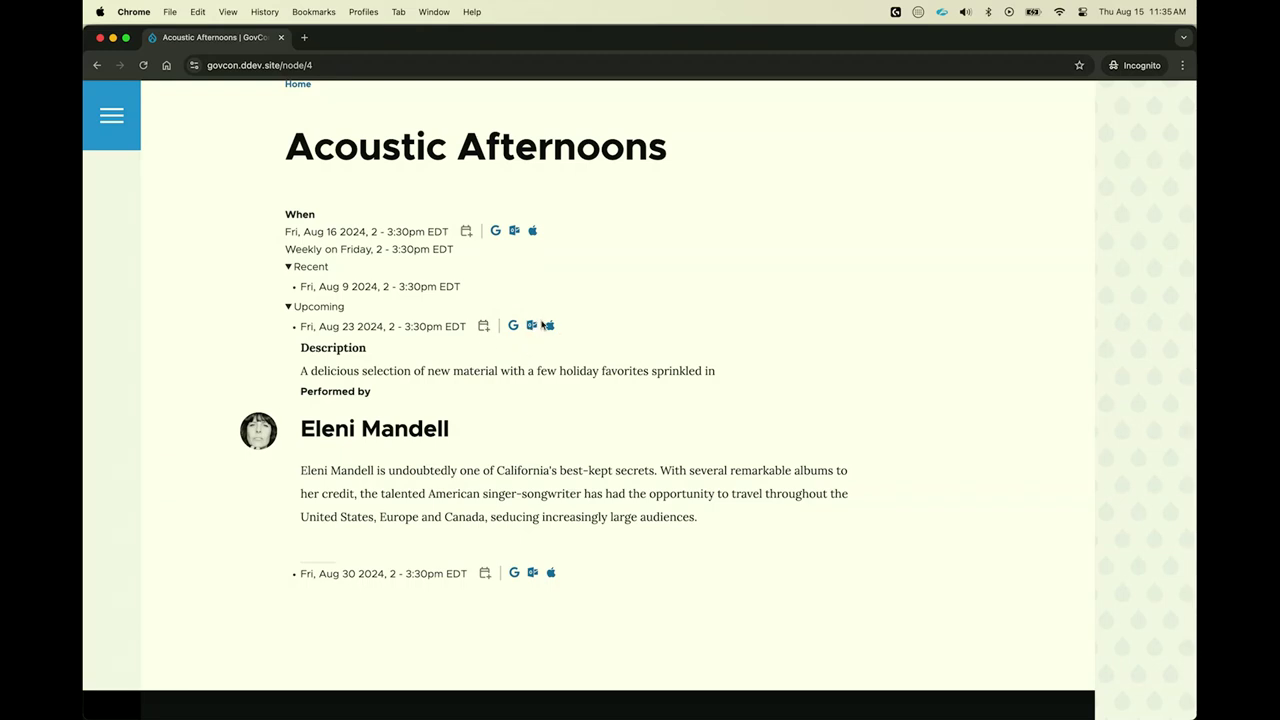
key(super+w)
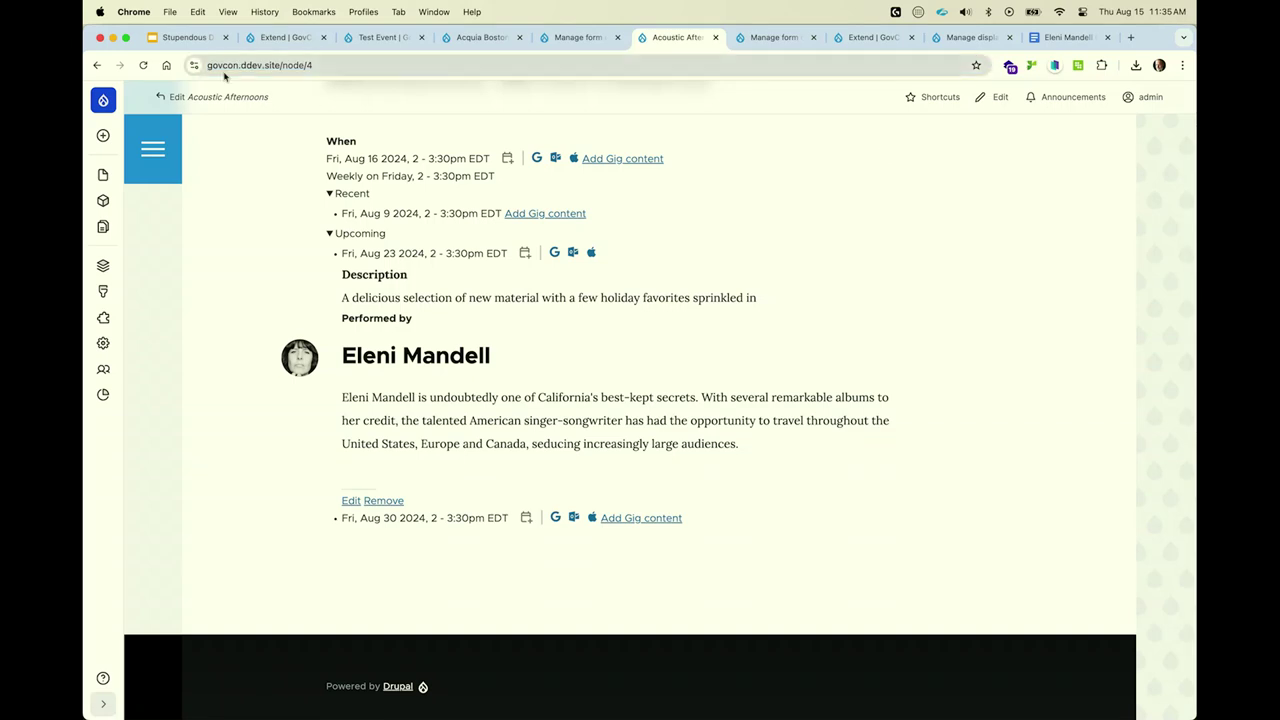
Switch to the Google Slides presentation and go through "Case 4: Daily Standup" to the "What Haven't We Covered?" slide.
click(180, 37)
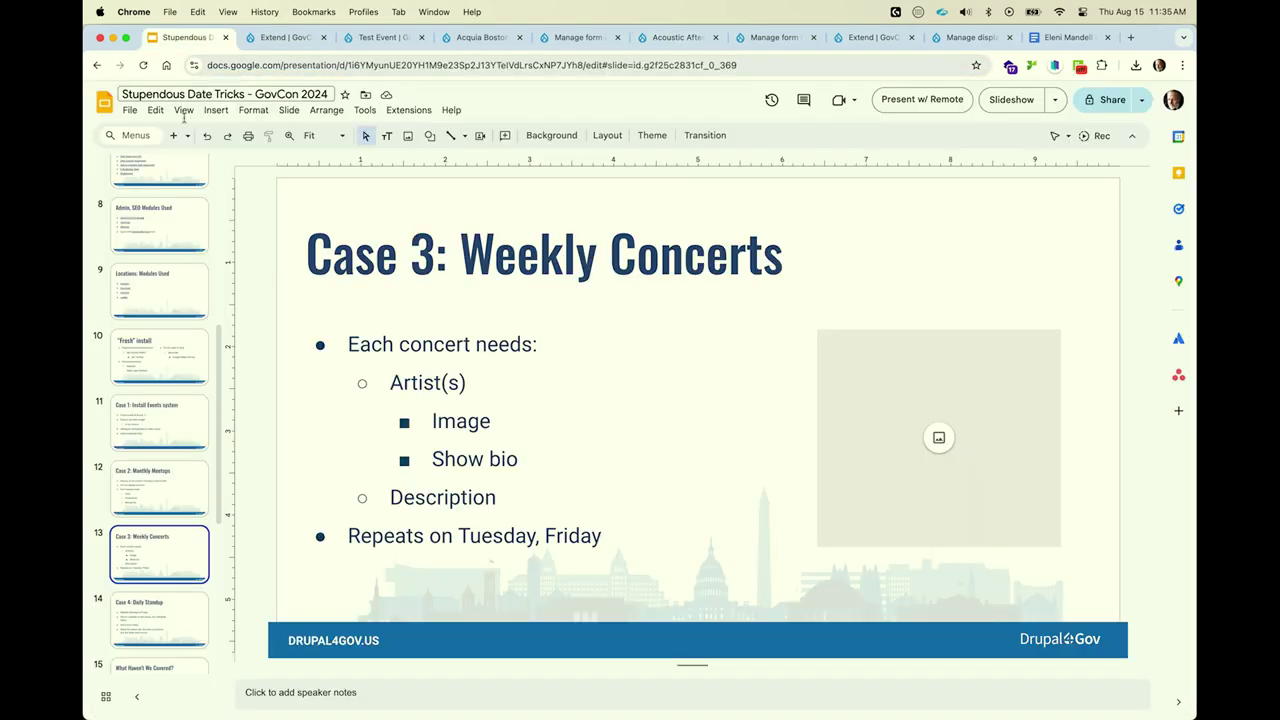
scroll(170, 480, down, 3)
click(173, 490)
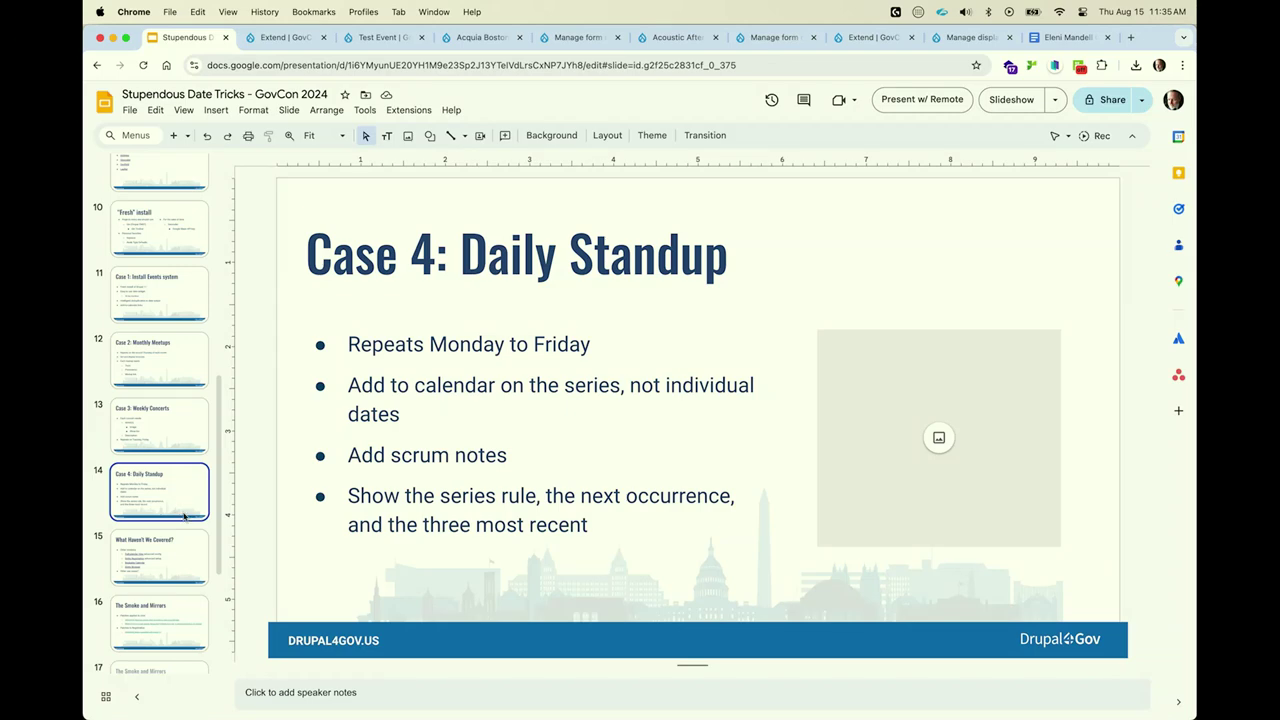
click(171, 552)
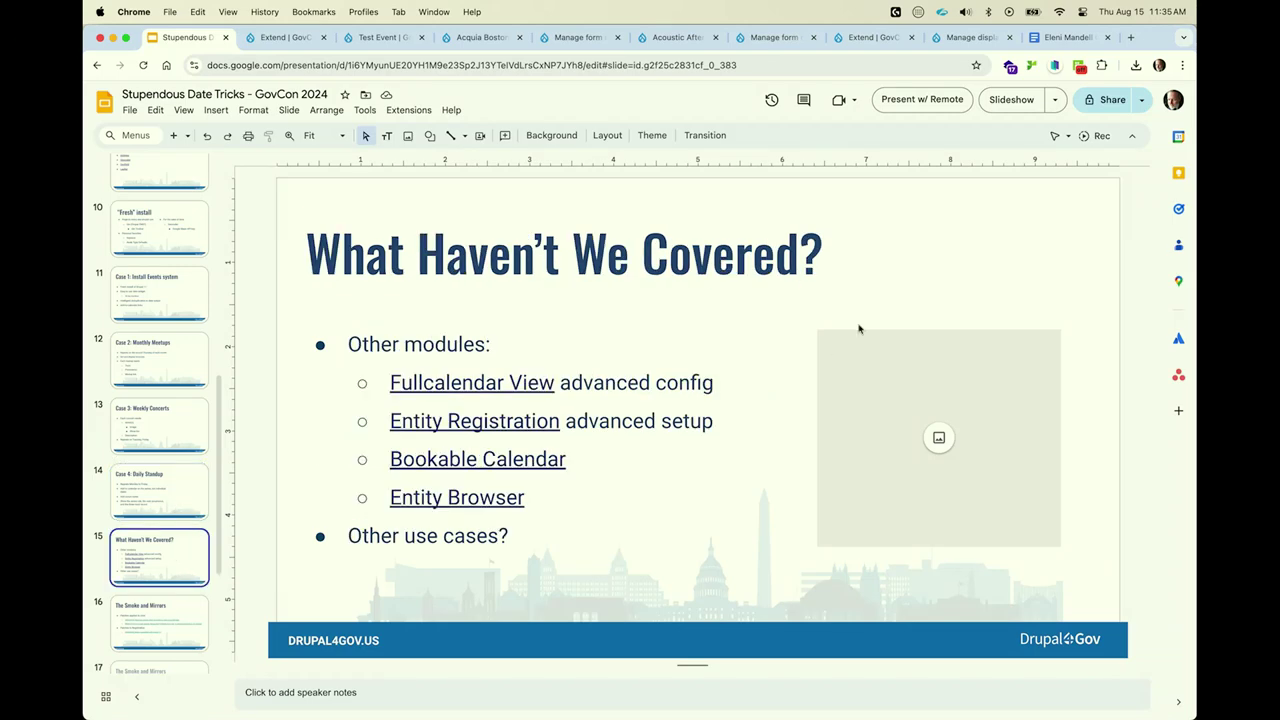